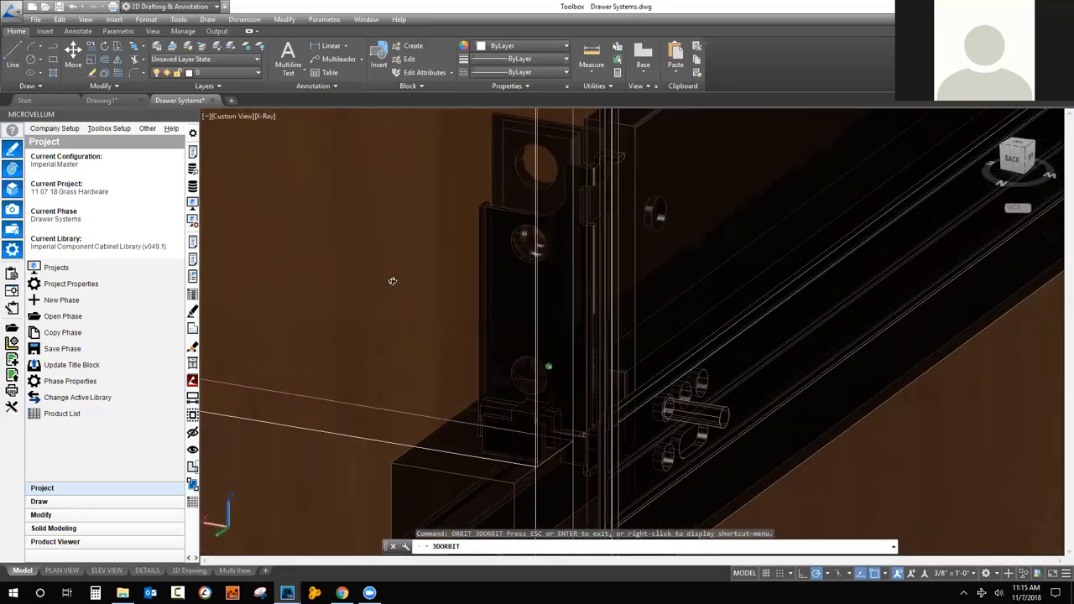
Examine the drawer slides, locking brackets and front fixing hardware on both sides of the base cabinet's open drawer.
scroll(622, 321, down, 5)
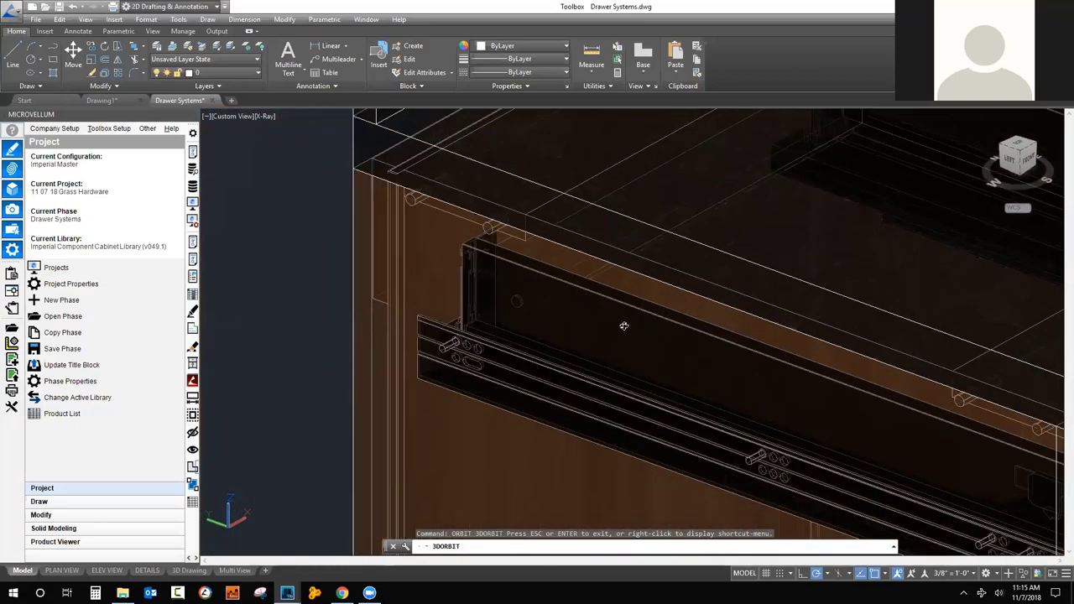
scroll(638, 320, up, 5)
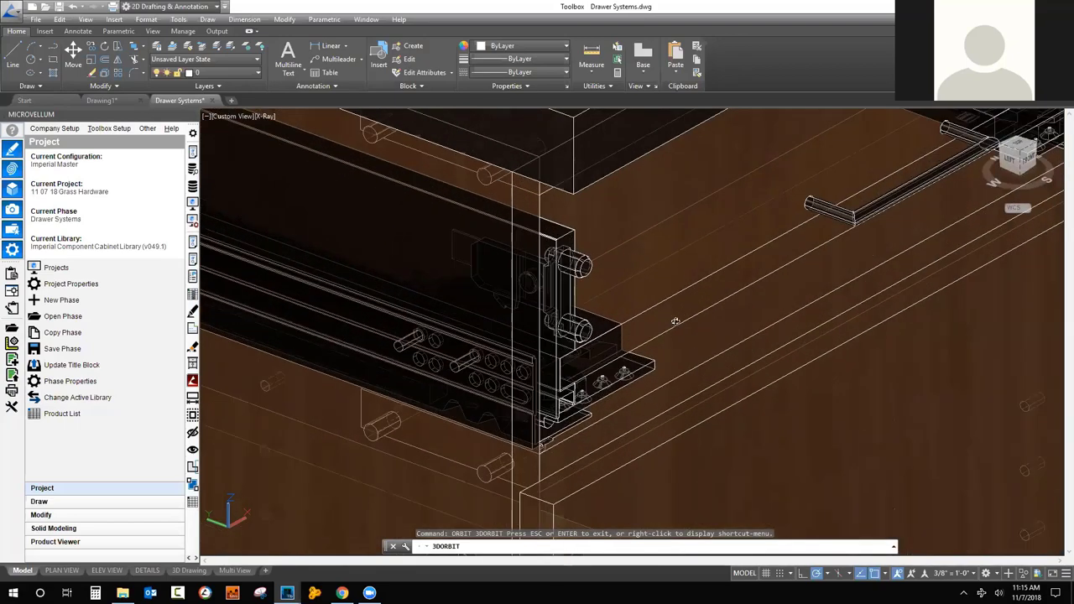
drag(681, 321, 540, 197)
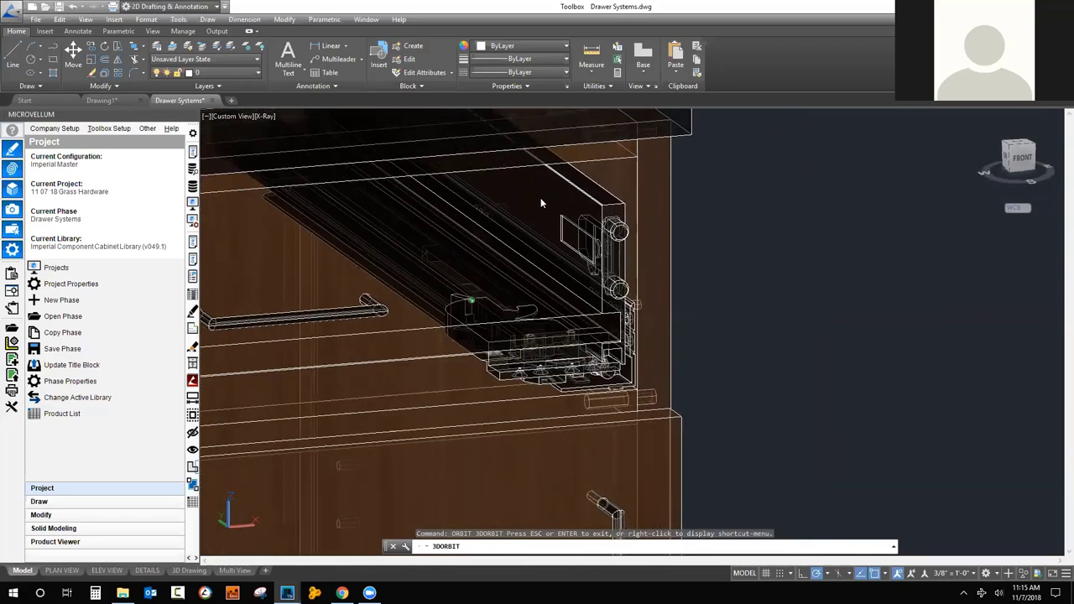
right_click(540, 198)
click(550, 204)
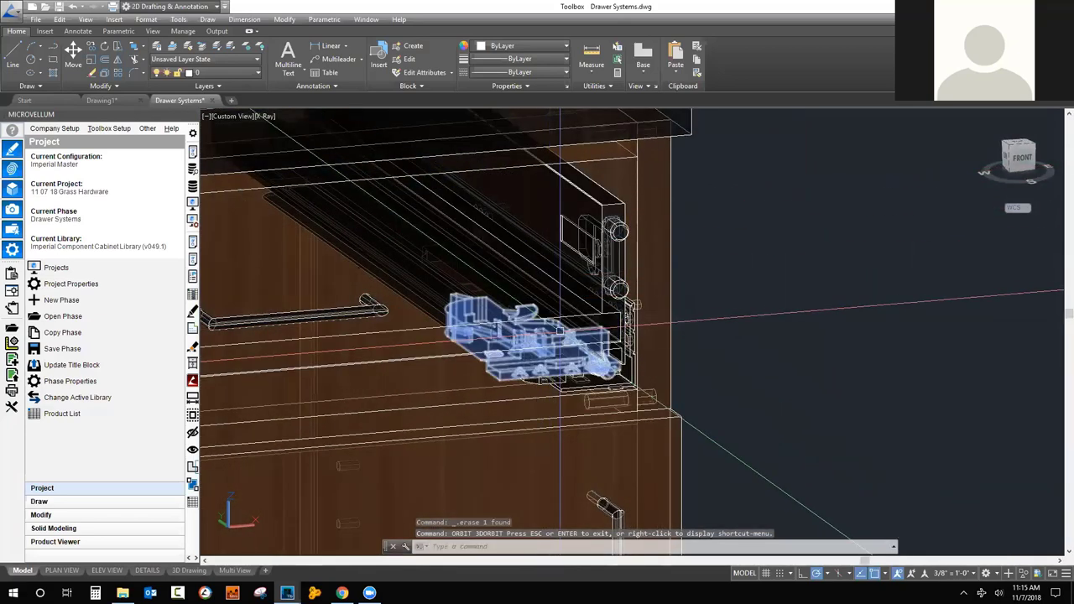
shift+middle_drag(628, 338, 619, 227)
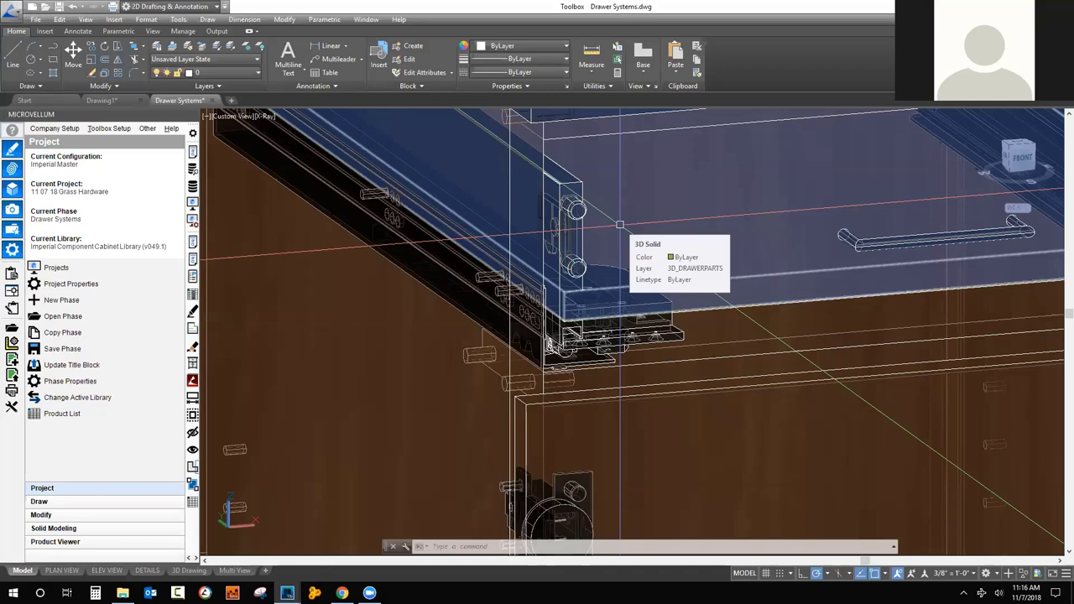
scroll(620, 224, down, 5)
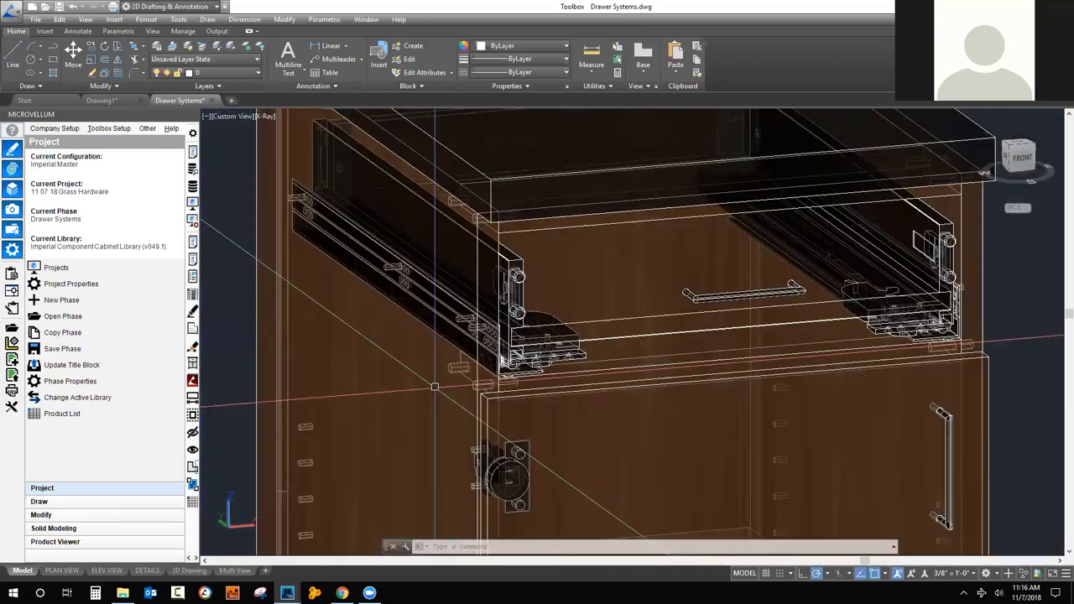
Set the model's visual style to 2D Wireframe.
click(265, 116)
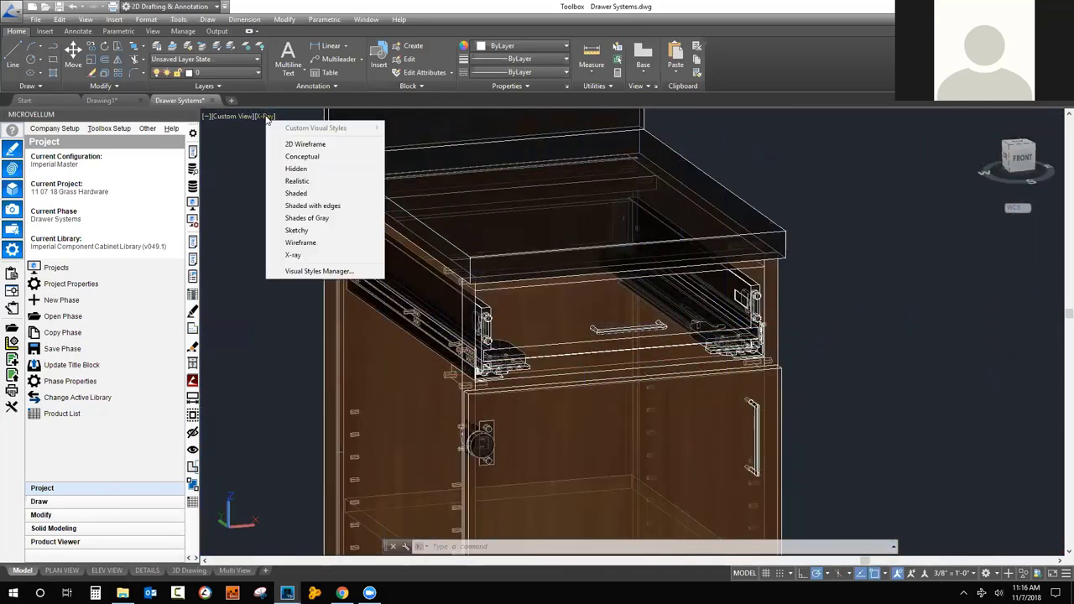
key(Escape)
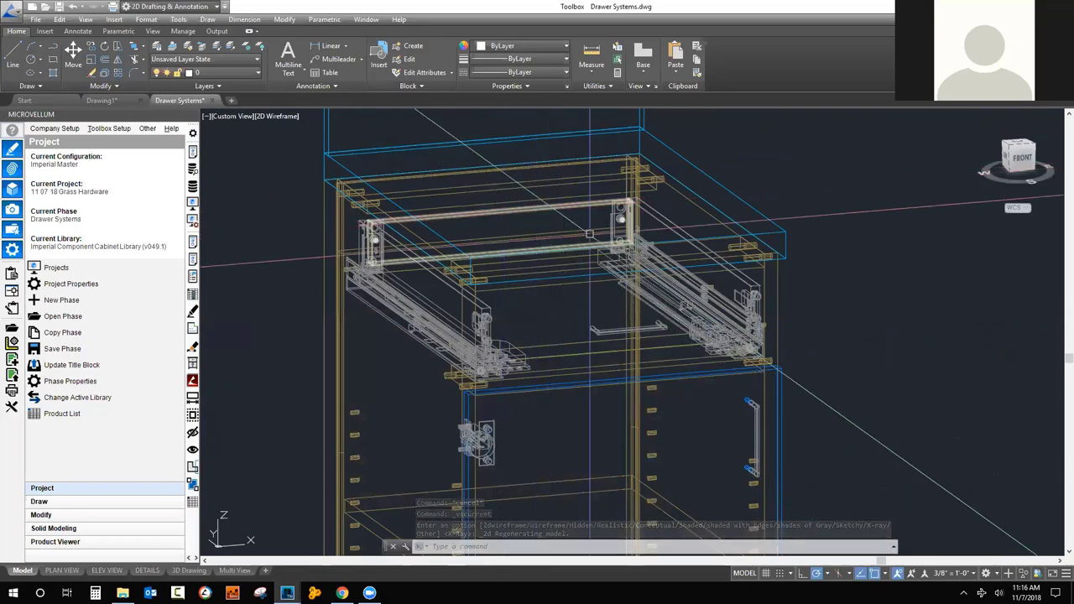
Open the product prompts of the 1 Door 1 Drawer Base, item 3.00, and show its drawer box options.
scroll(503, 214, down, 10)
scroll(517, 235, up, 8)
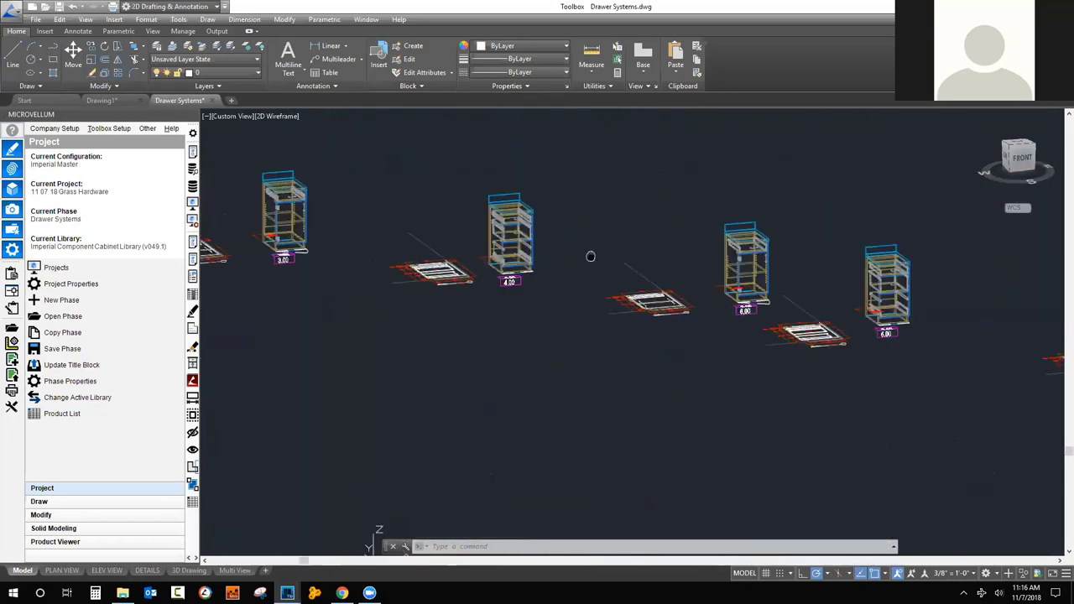
scroll(503, 218, up, 6)
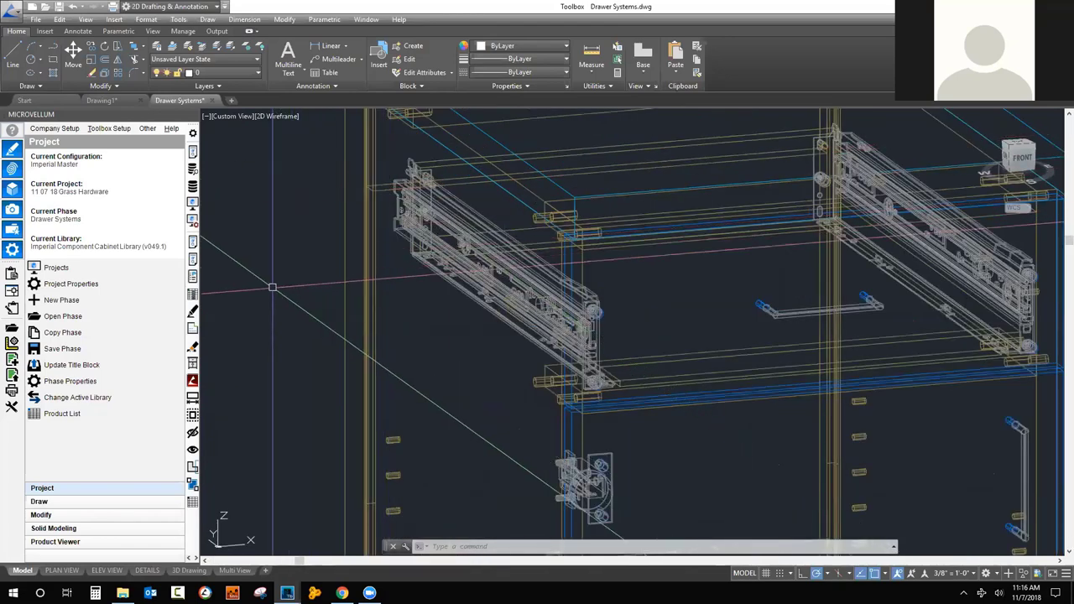
click(193, 243)
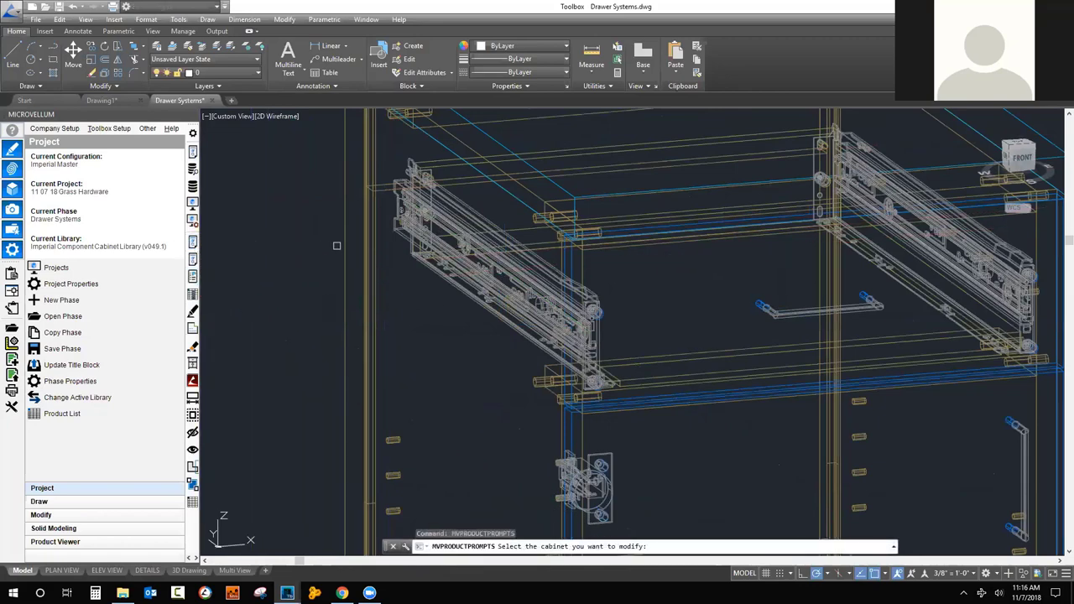
click(322, 250)
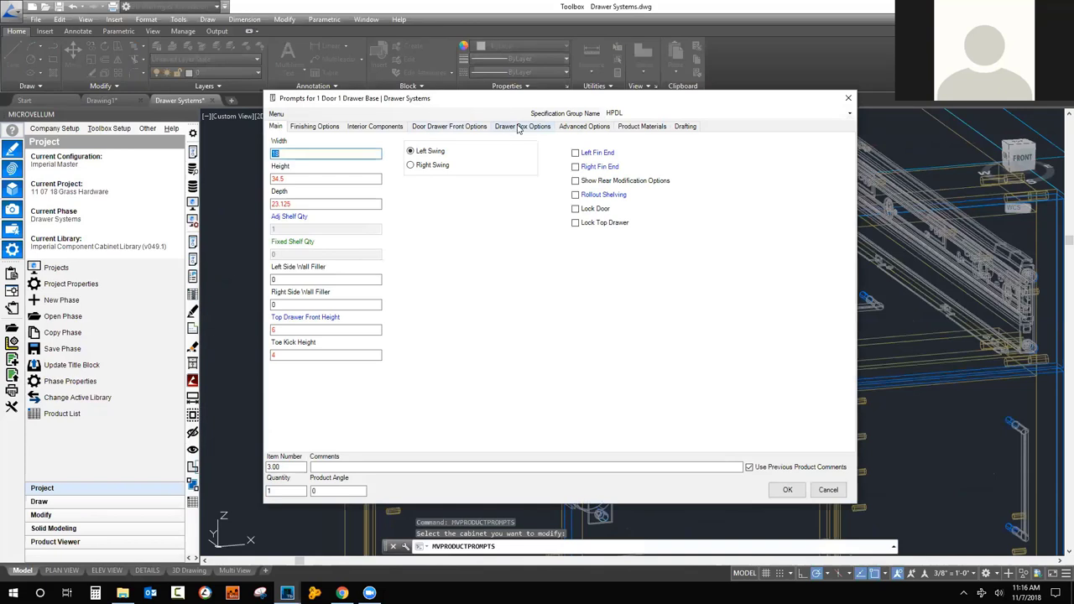
click(508, 127)
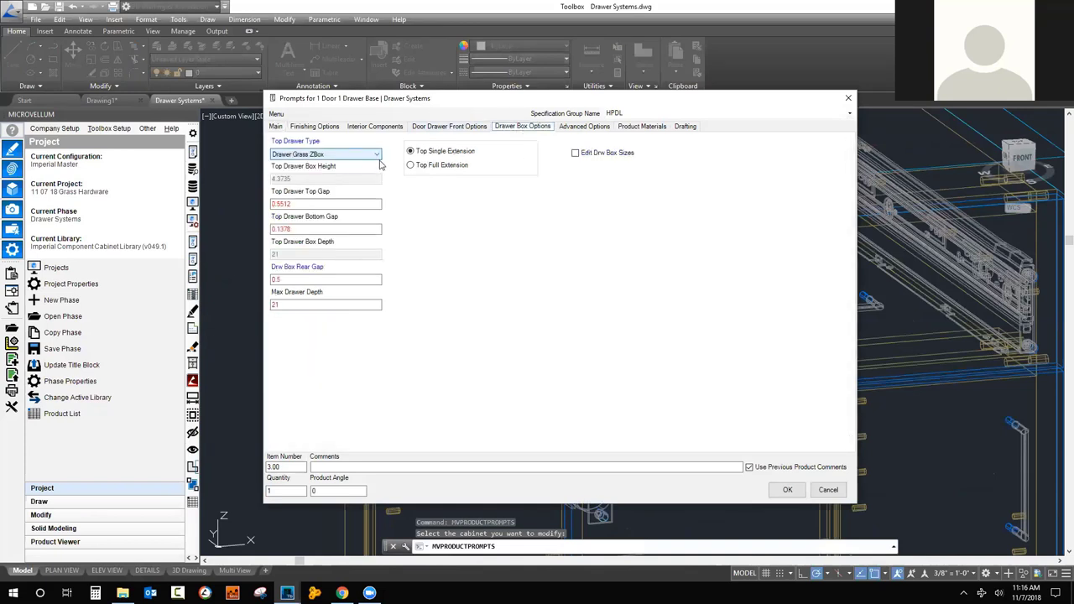
Review the available top drawer types, including the Grass systems, and leave the product prompts without changes.
click(377, 156)
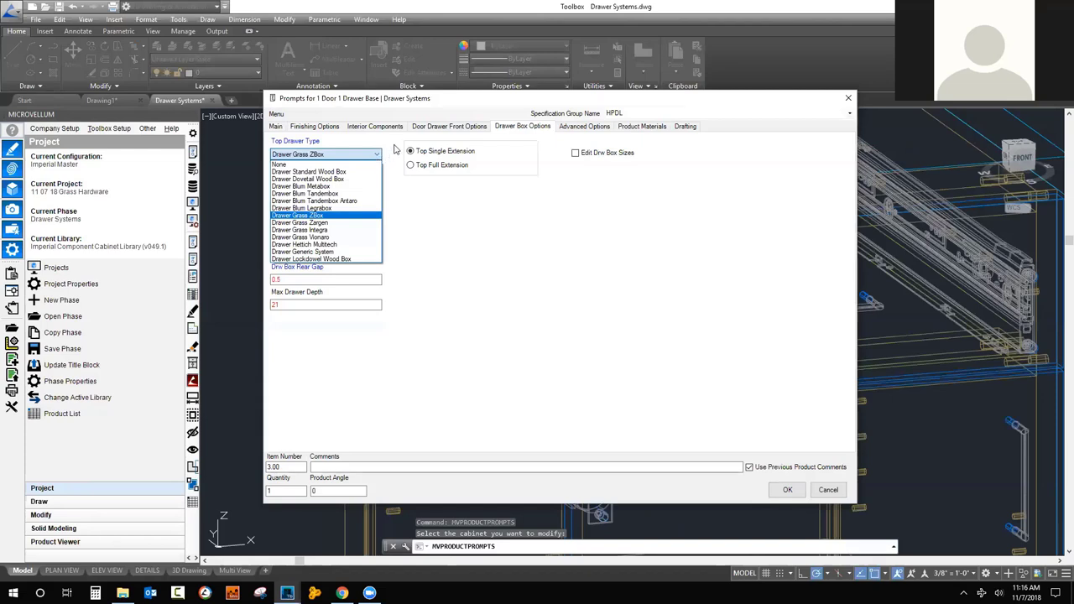
click(396, 149)
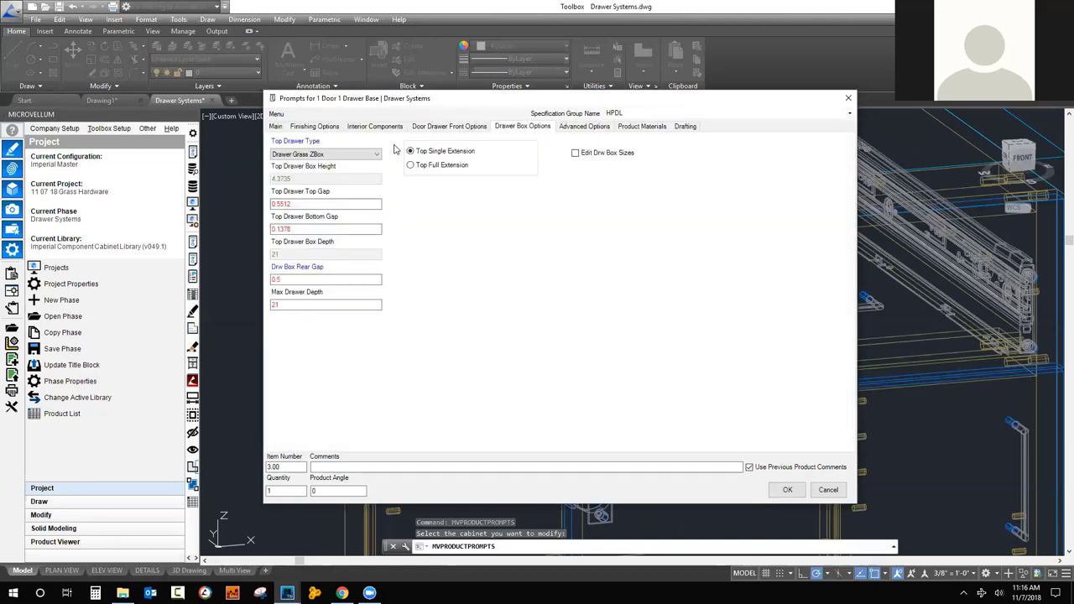
click(377, 155)
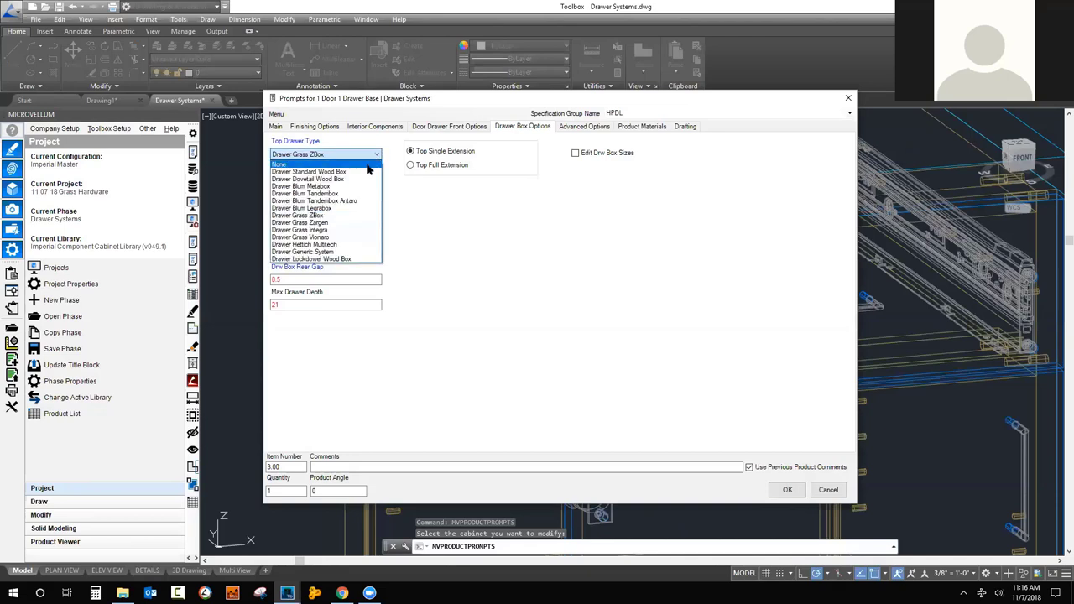
click(343, 220)
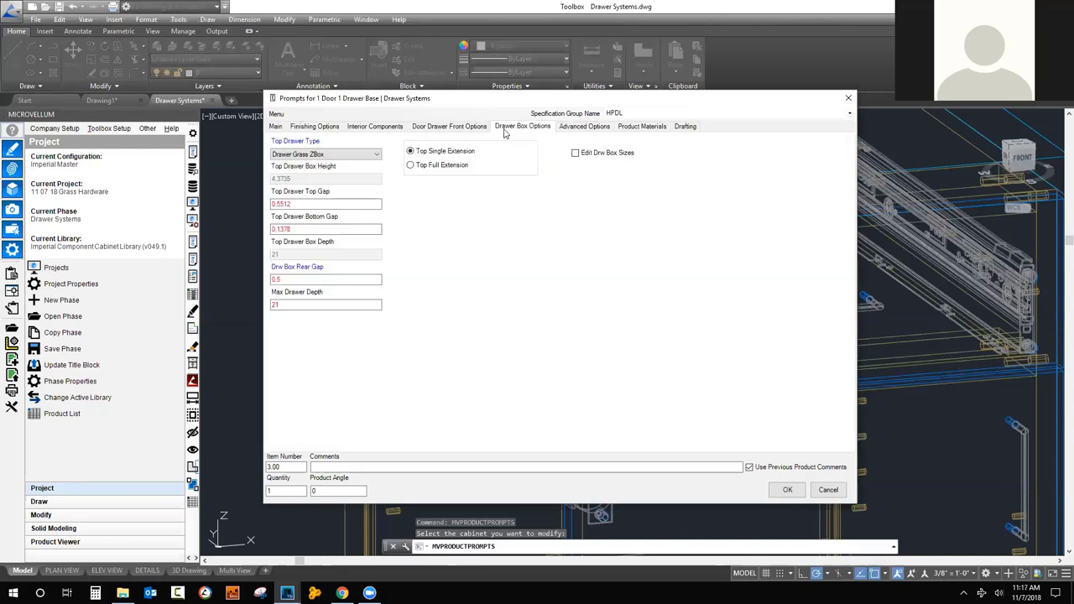
click(370, 158)
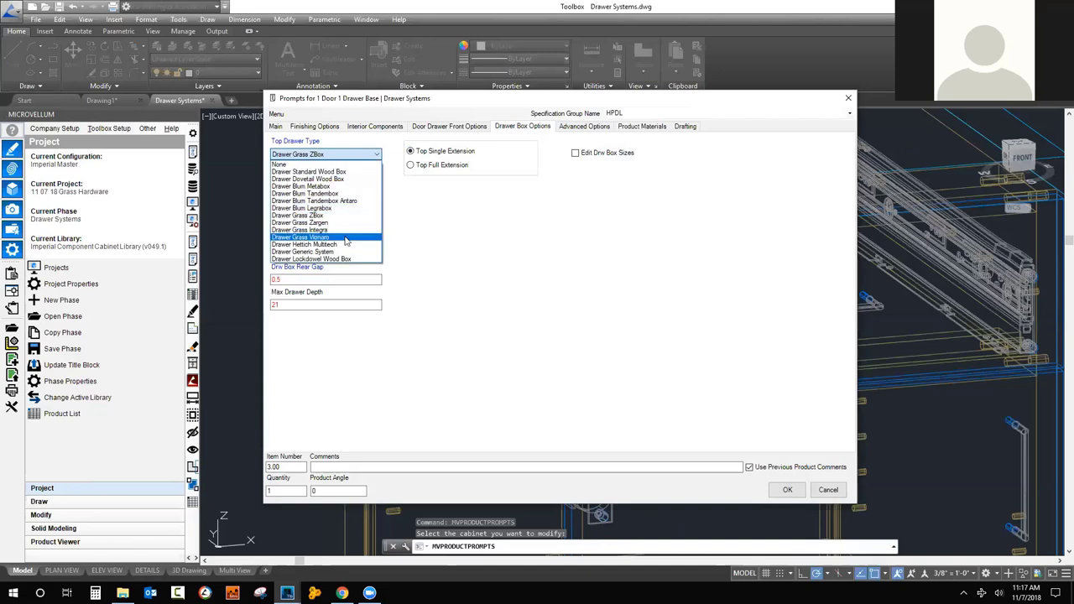
click(404, 221)
click(827, 491)
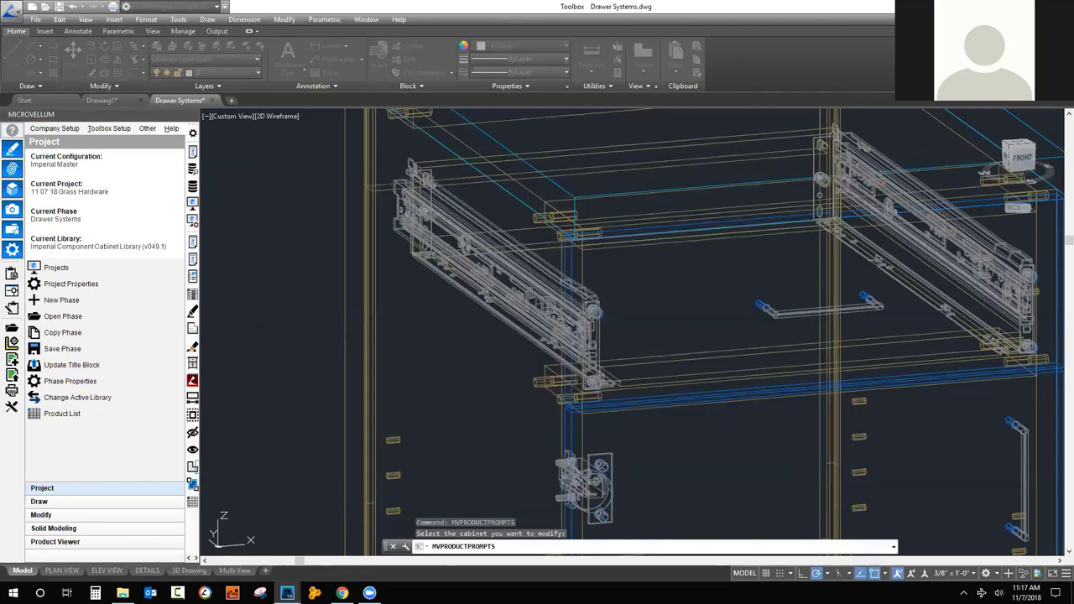
Open the Project Wizard for the HPDL specification group and show the drawer hardware settings.
click(110, 128)
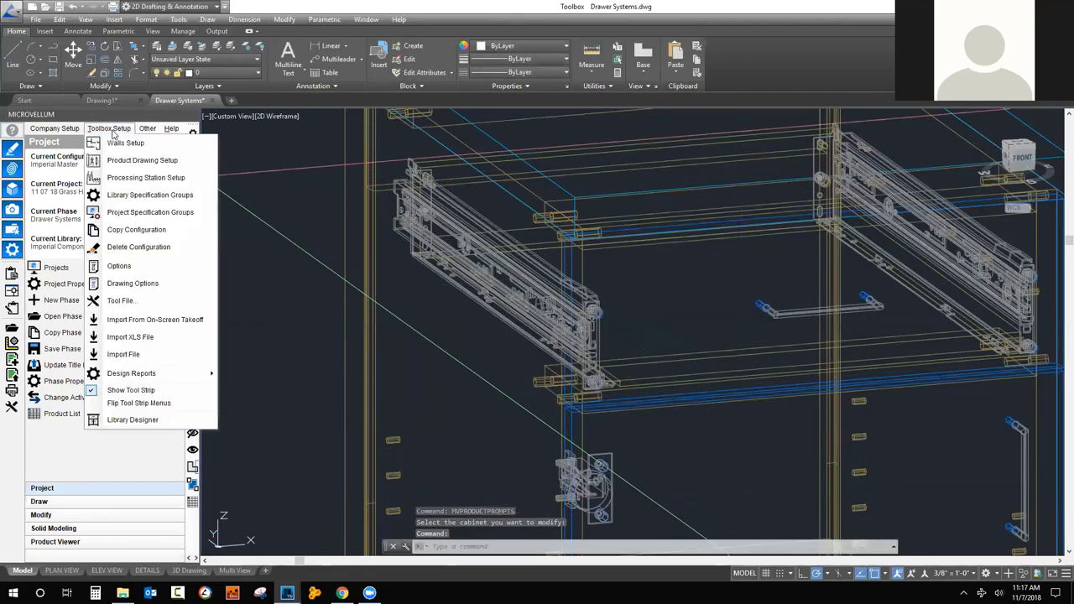
click(138, 212)
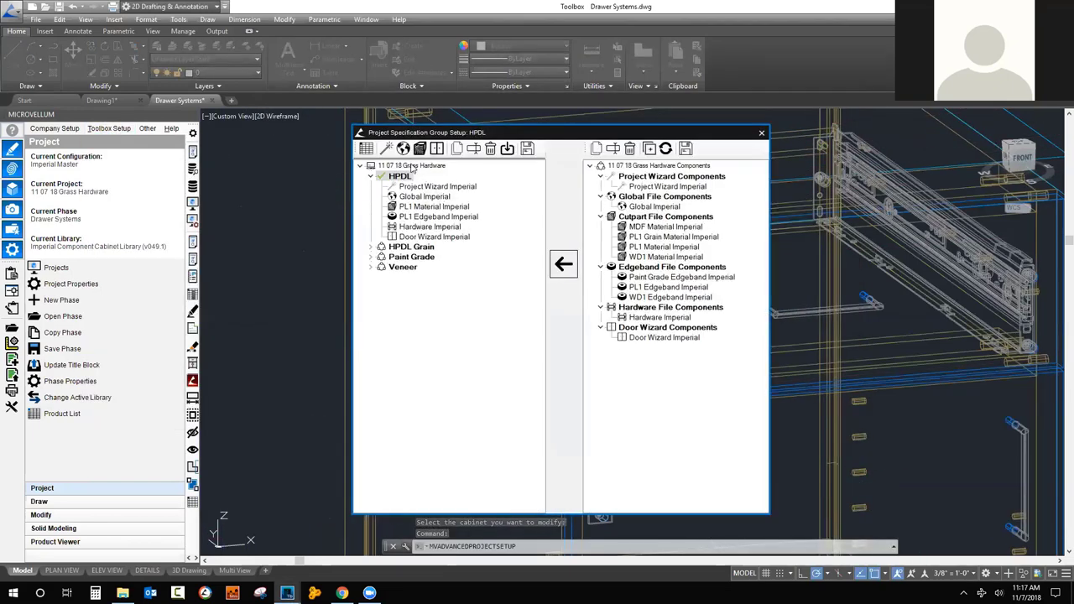
click(387, 148)
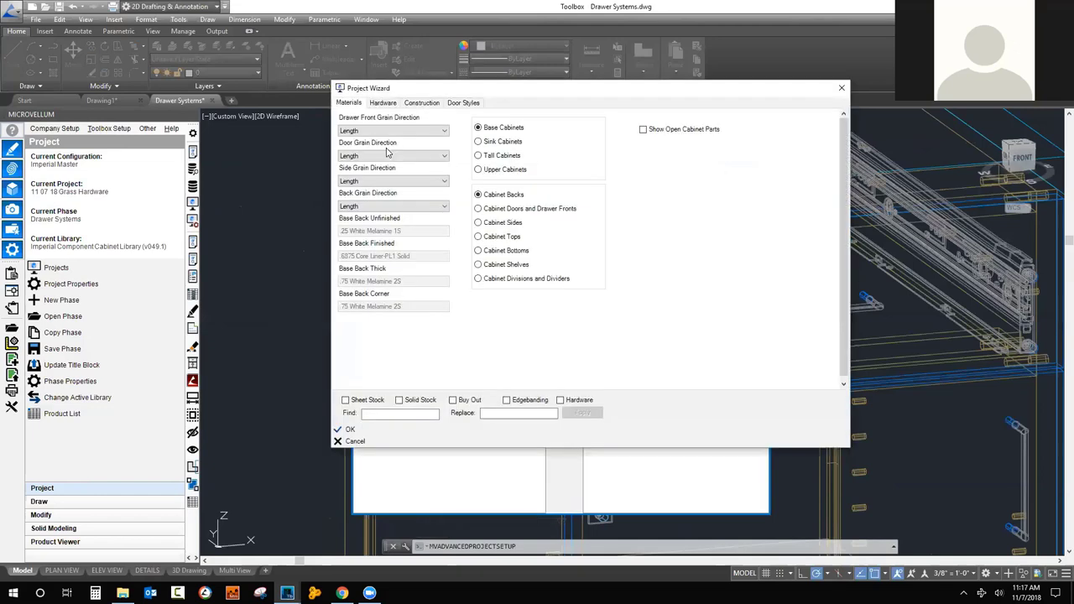
click(378, 107)
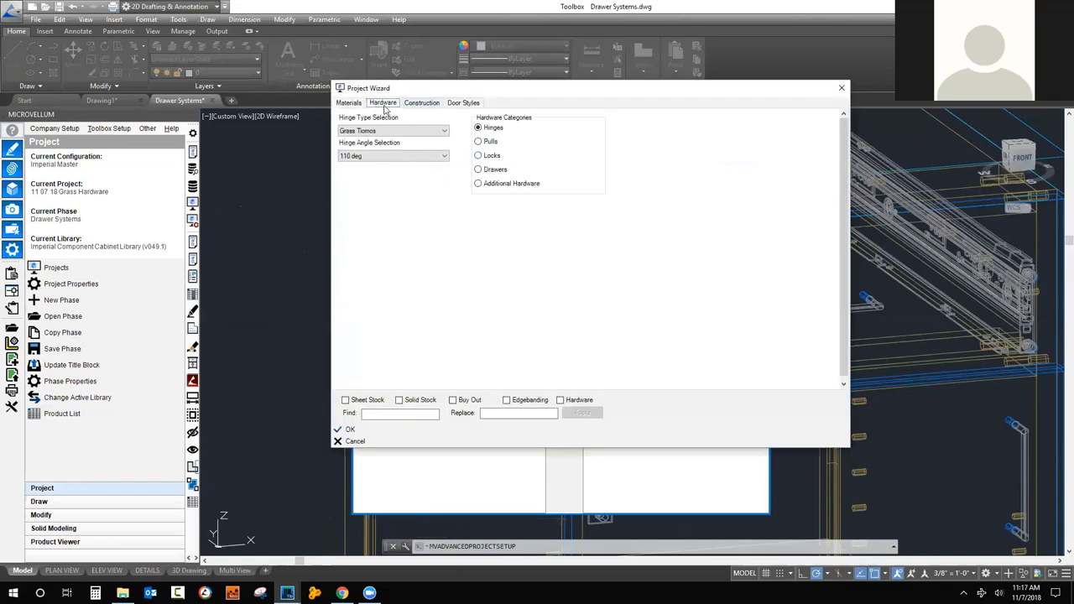
click(491, 172)
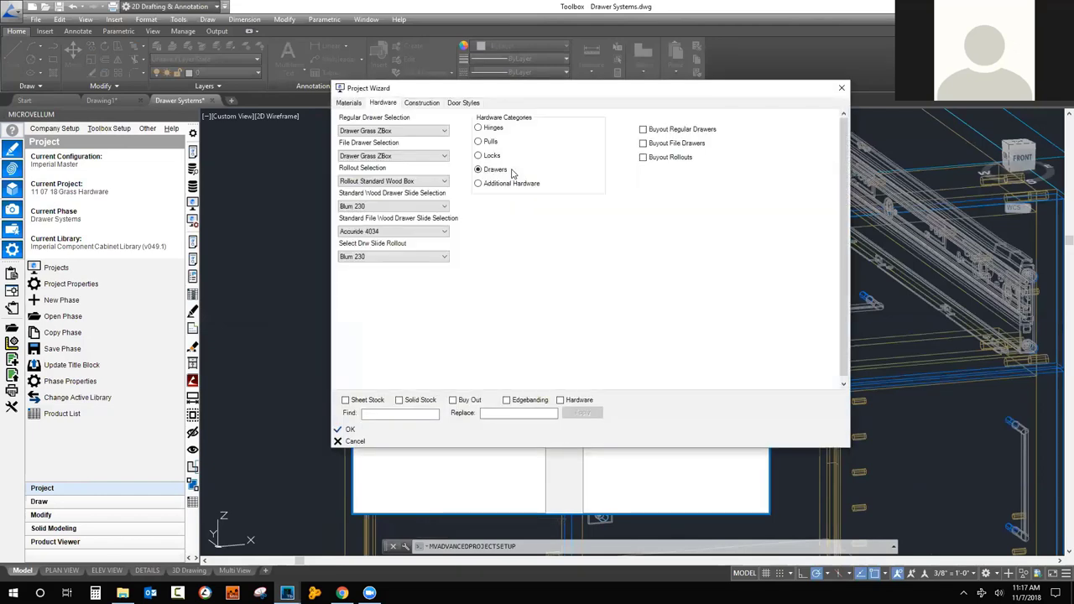
Review the regular drawer choices in the Project Wizard, then cancel it and close the project specification group setup.
click(445, 131)
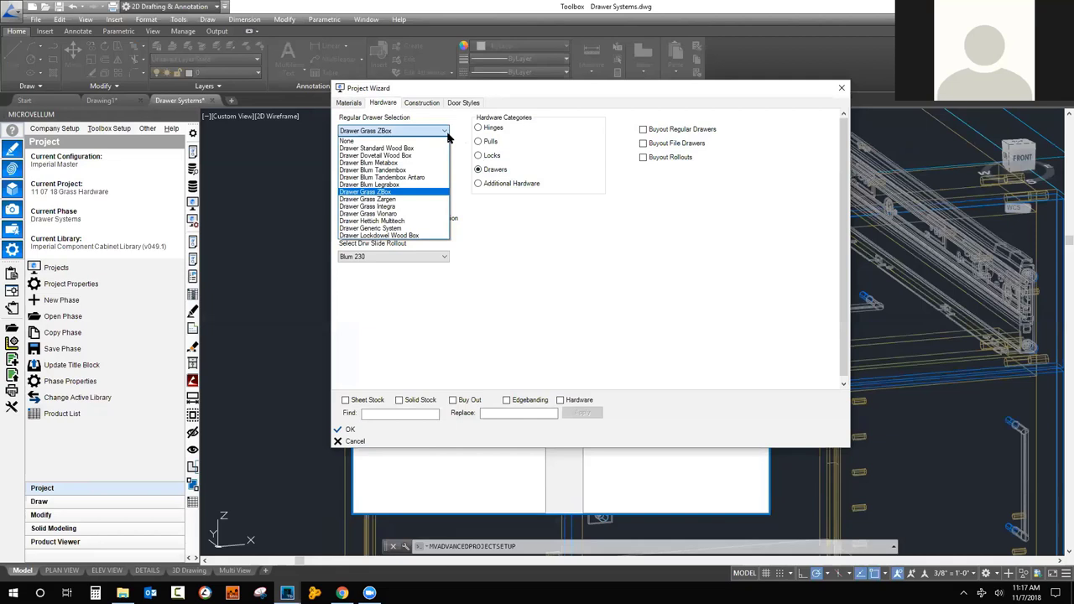
click(456, 136)
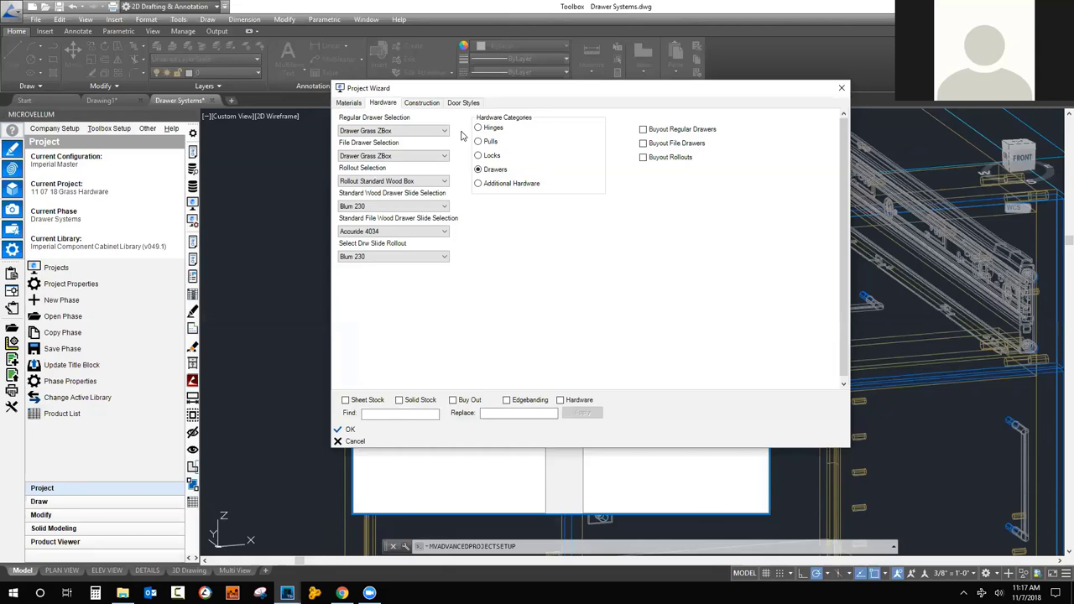
click(363, 443)
click(762, 133)
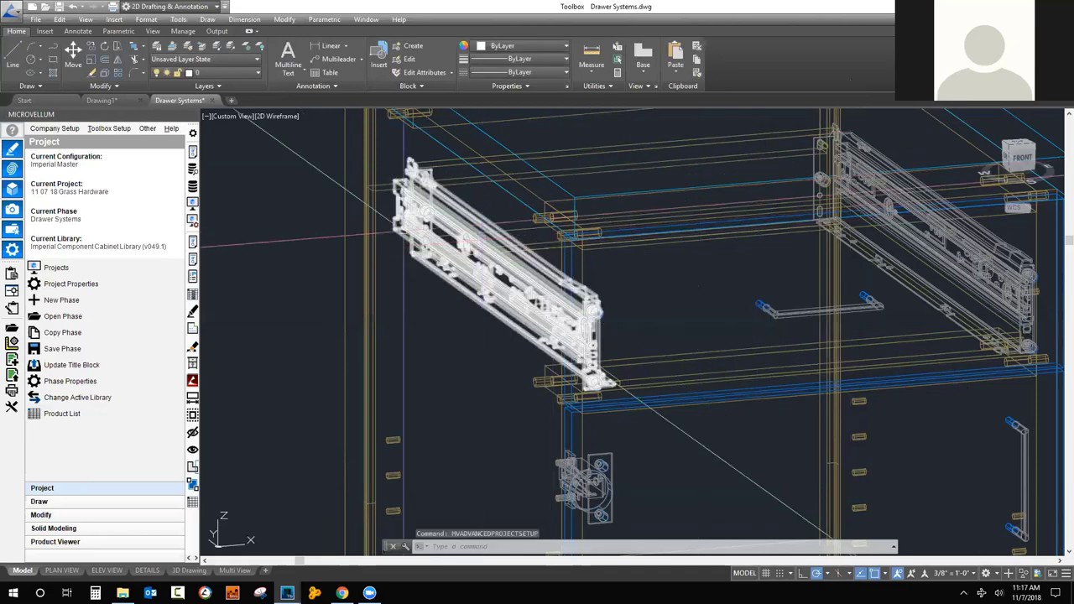
Show the model in the Left view and examine the drawer boxes and slides of the three-drawer base cabinet.
click(228, 116)
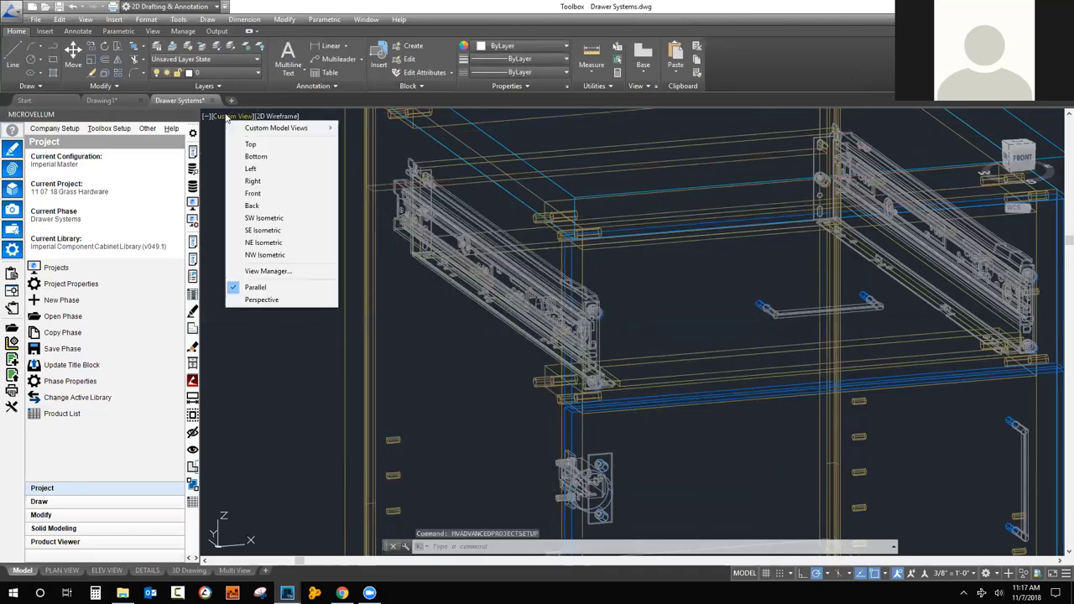
click(267, 184)
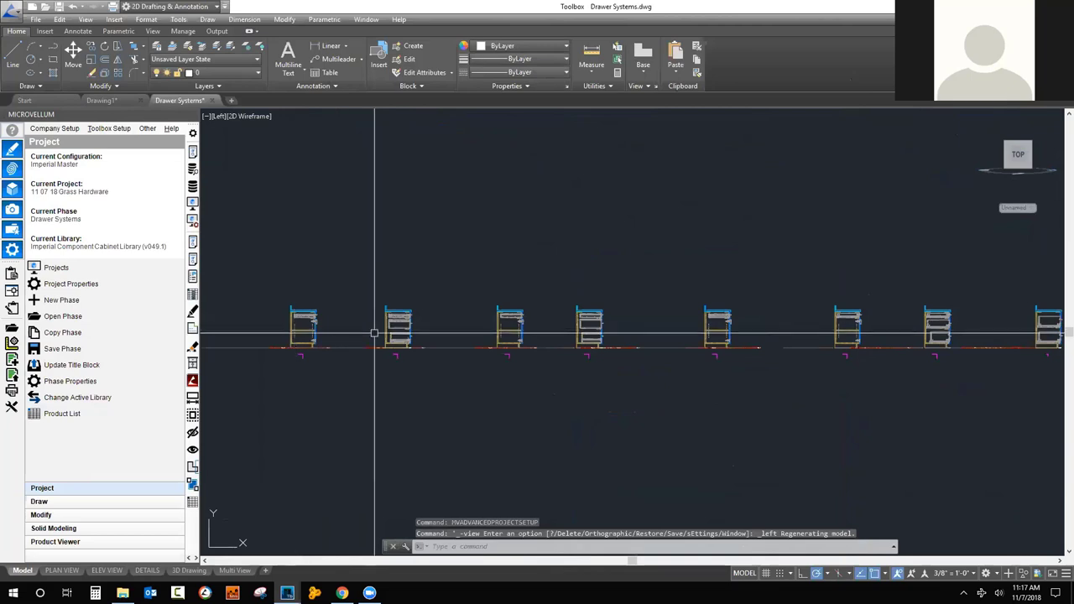
scroll(374, 334, up, 6)
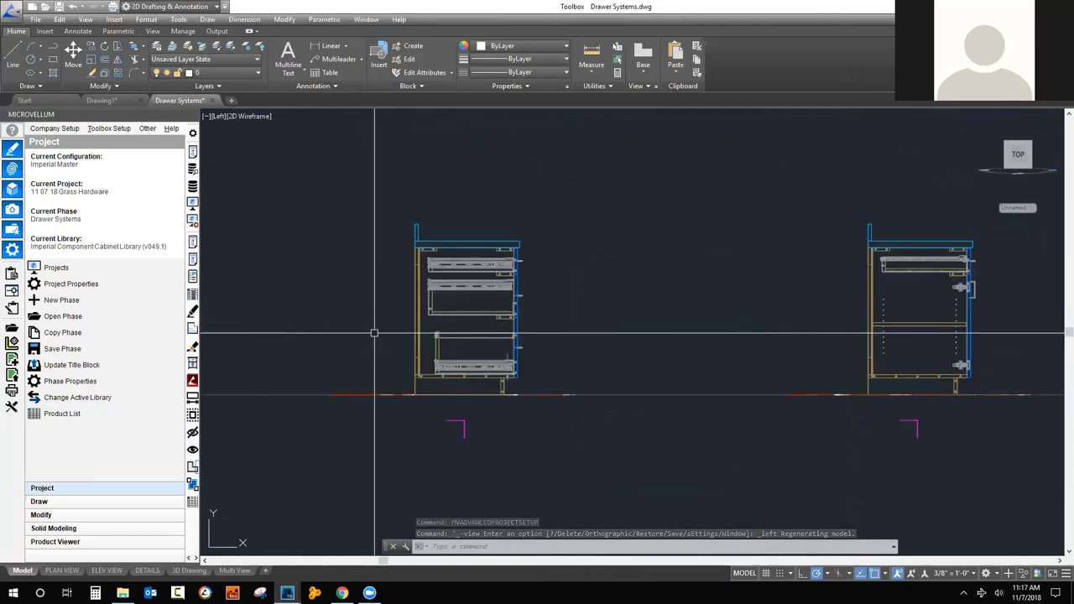
scroll(391, 328, up, 2)
scroll(393, 299, up, 2)
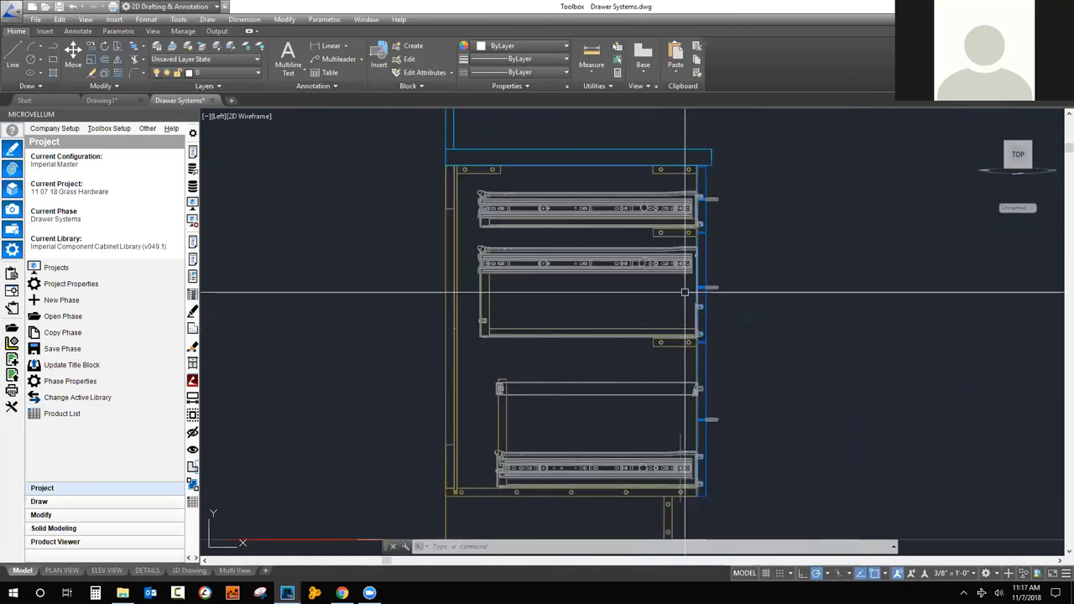
scroll(763, 293, up, 3)
scroll(606, 287, down, 2)
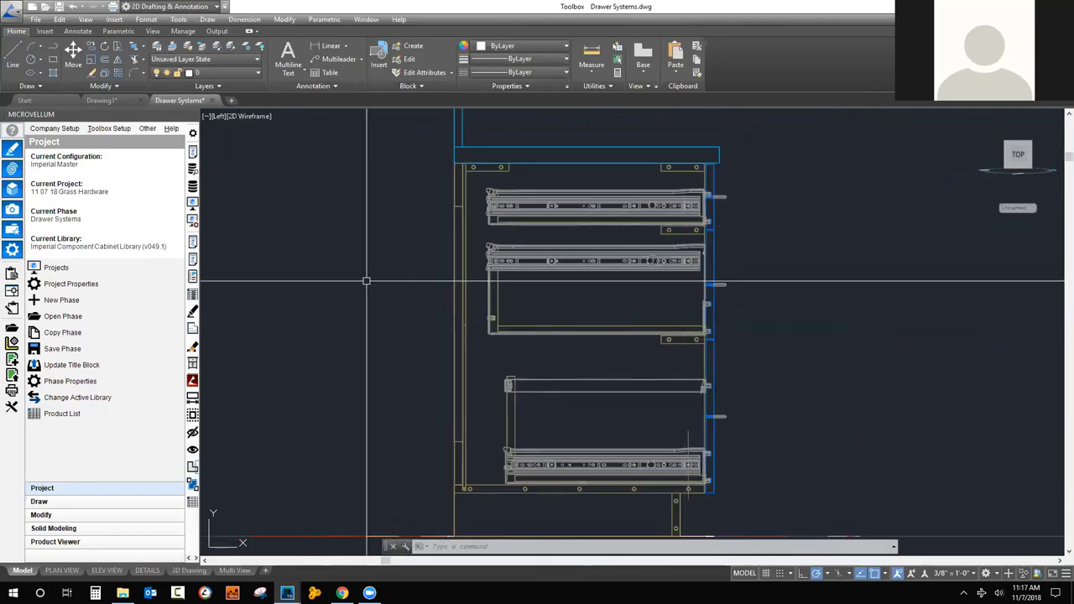
scroll(613, 302, up, 4)
scroll(613, 310, down, 5)
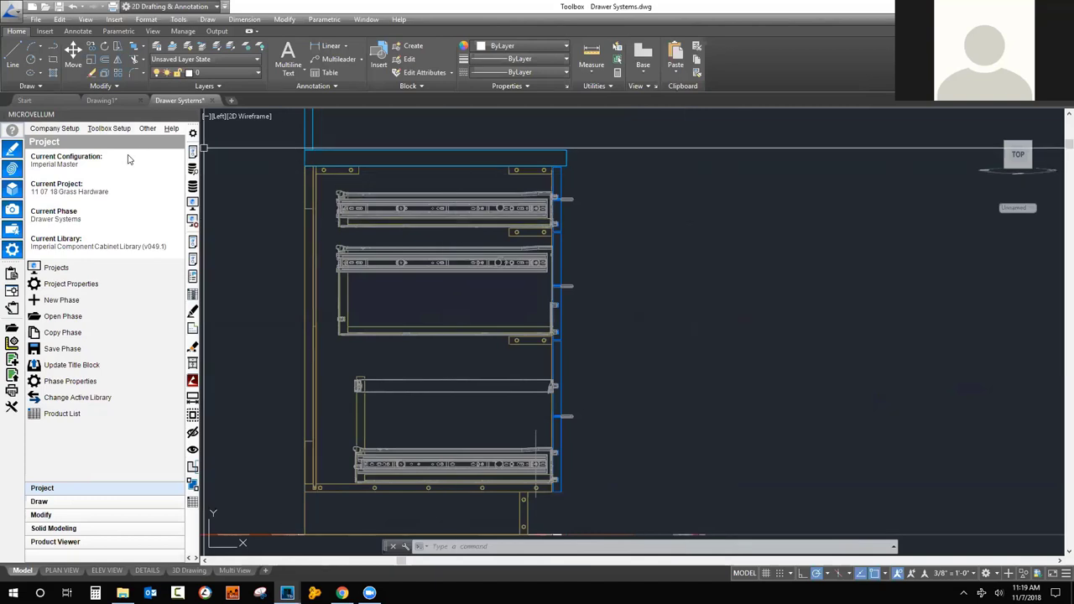
Open the global variables of the HPDL project specification group and expand the Grass Drawer Systems settings under Drawers/Rollouts.
click(109, 129)
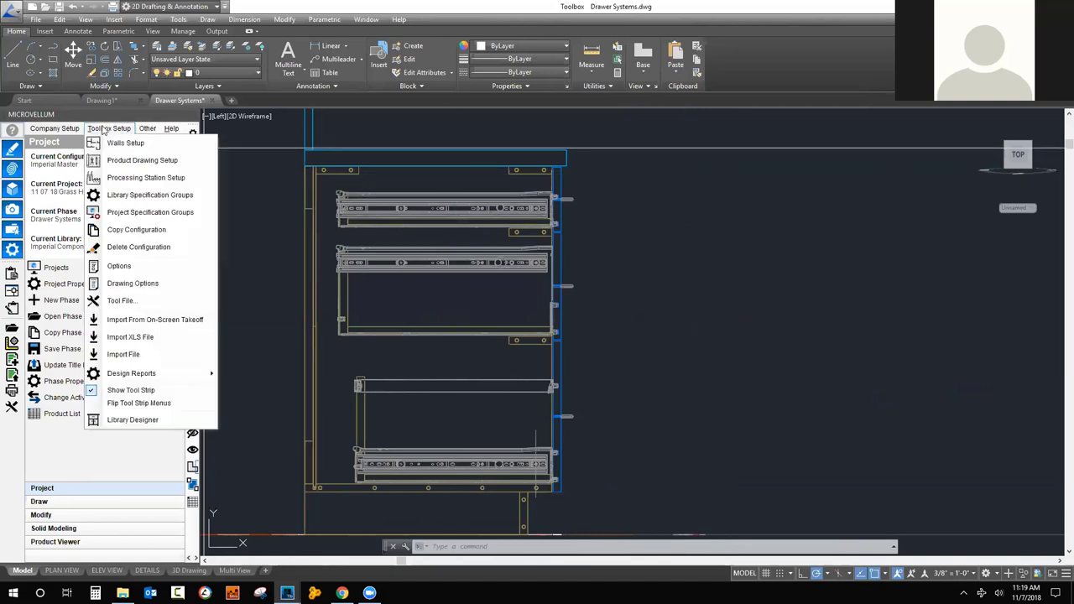
click(143, 215)
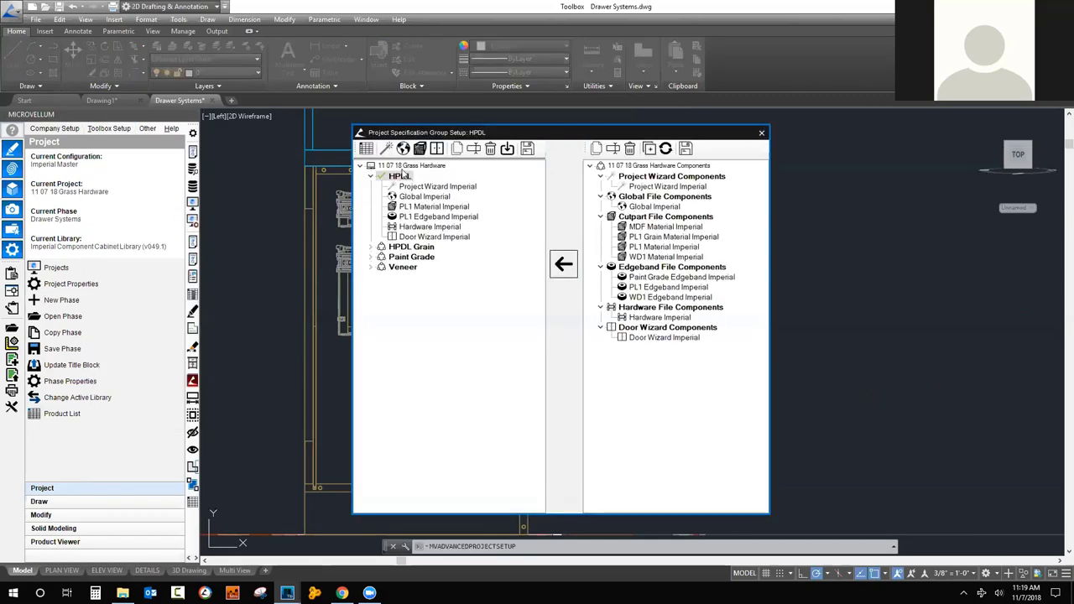
double_click(405, 174)
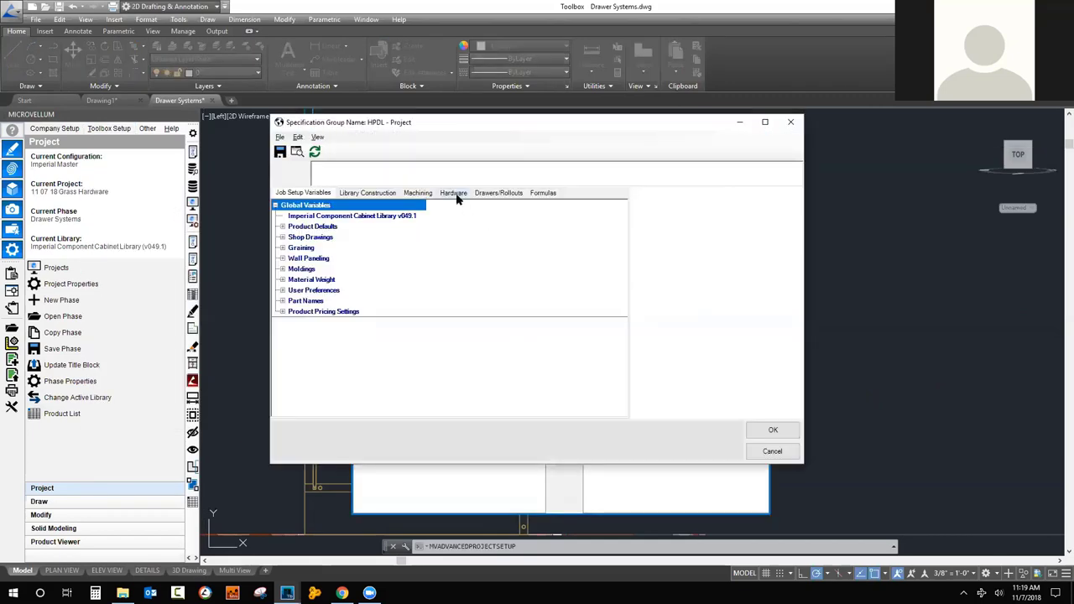
click(491, 194)
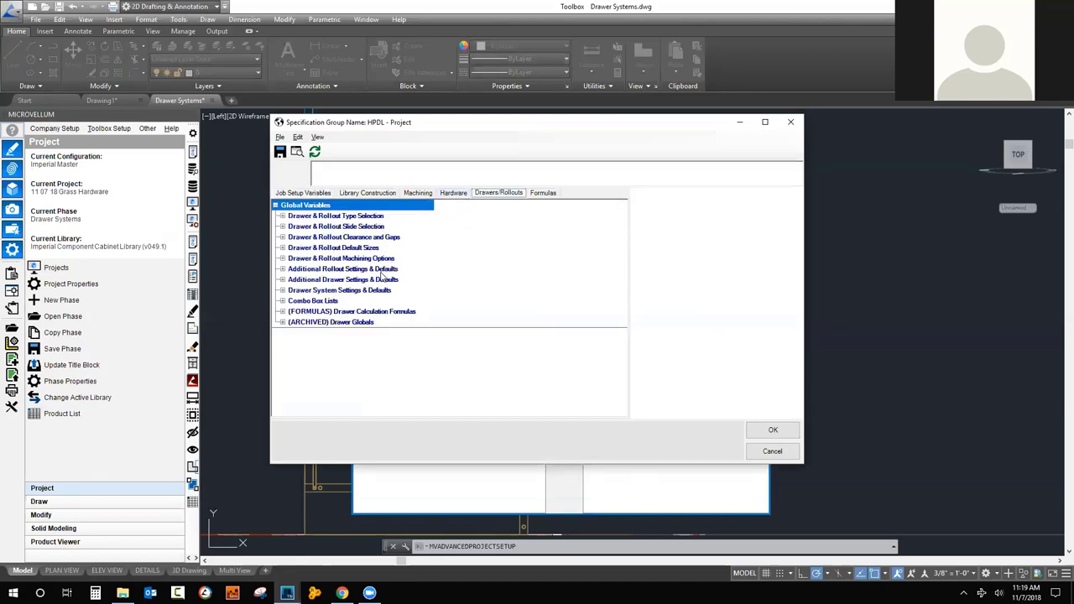
click(289, 291)
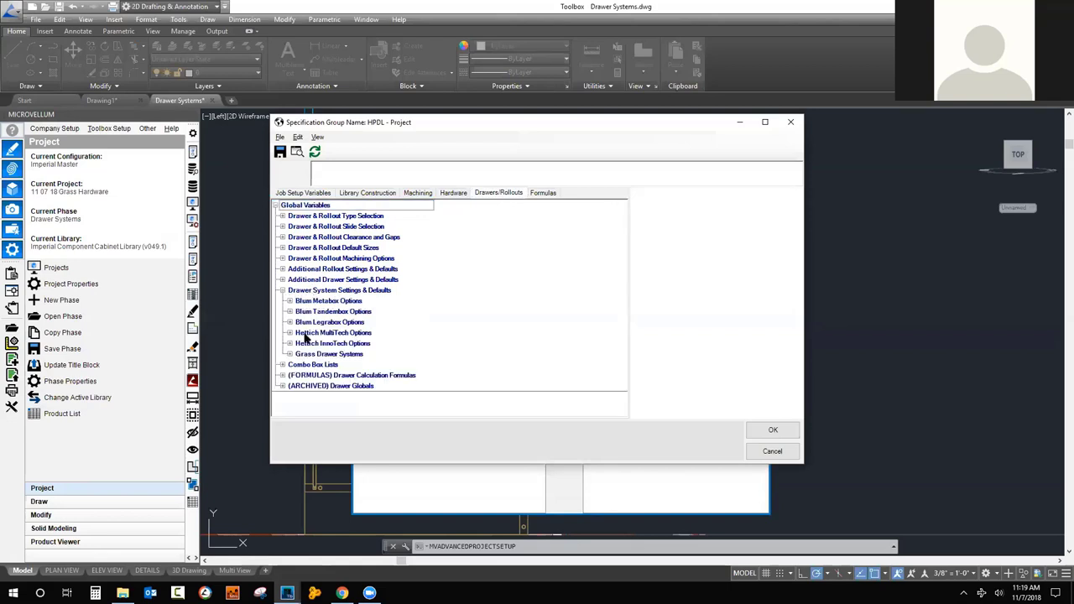
click(290, 355)
scroll(348, 336, down, 3)
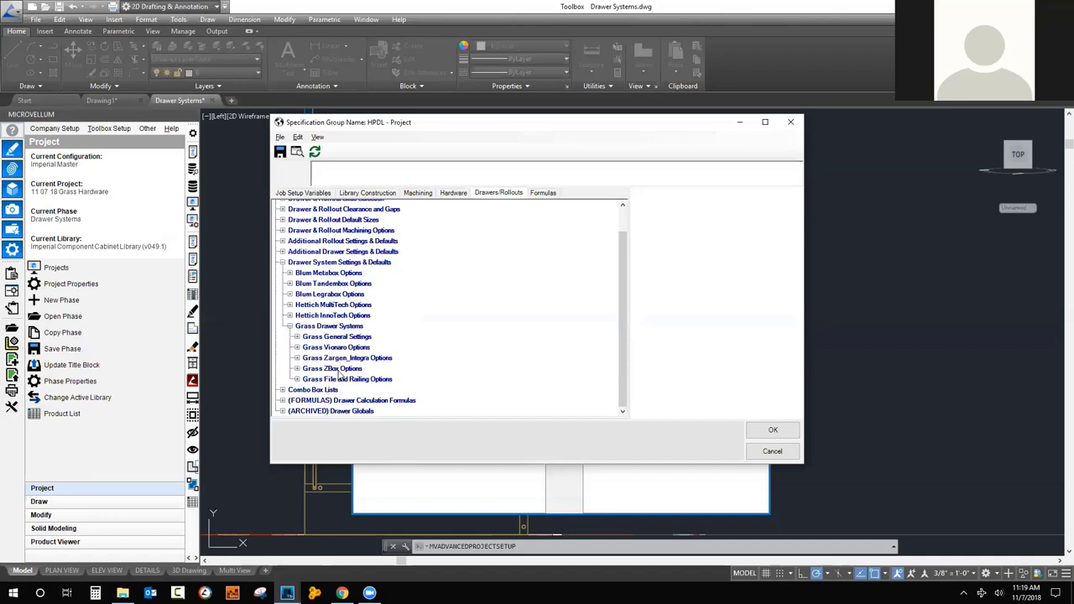
Examine the Grass ZBox size options, switching Use Grass ZBox 149mm off and back on.
click(296, 339)
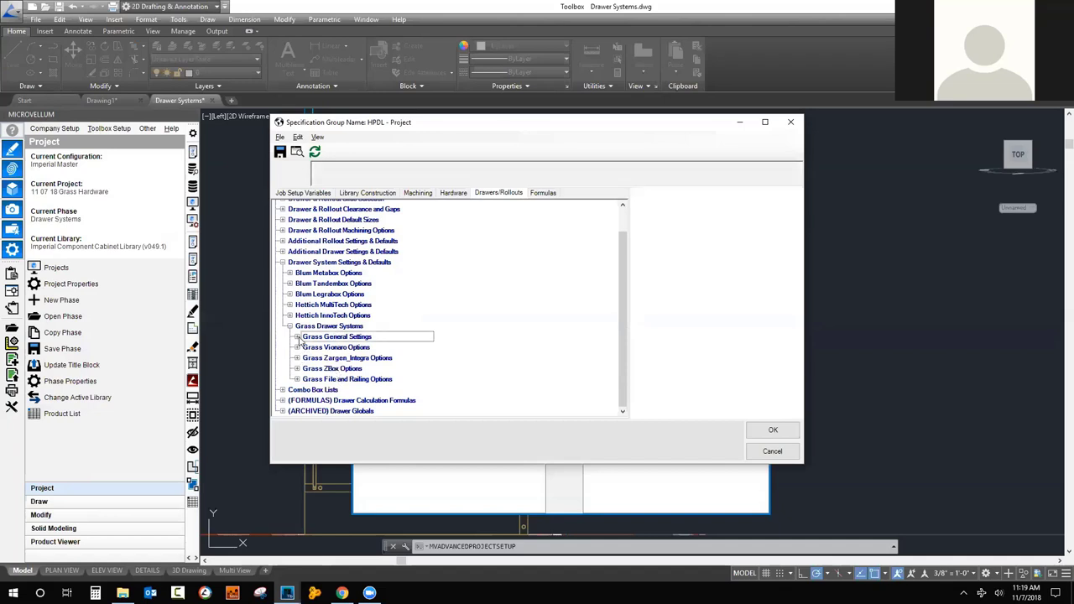
click(297, 369)
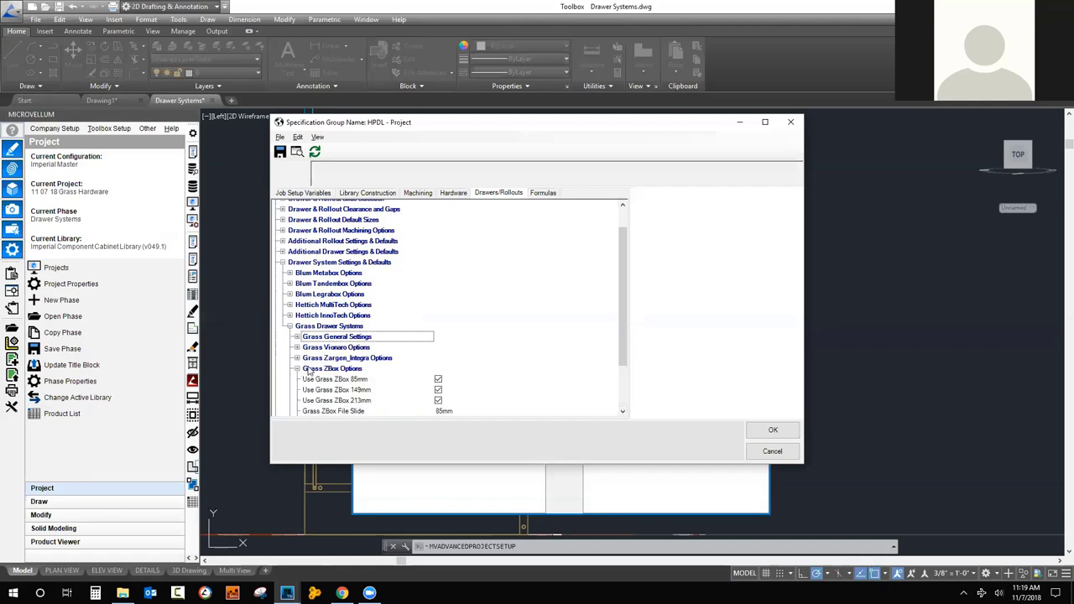
scroll(346, 324, down, 2)
click(343, 324)
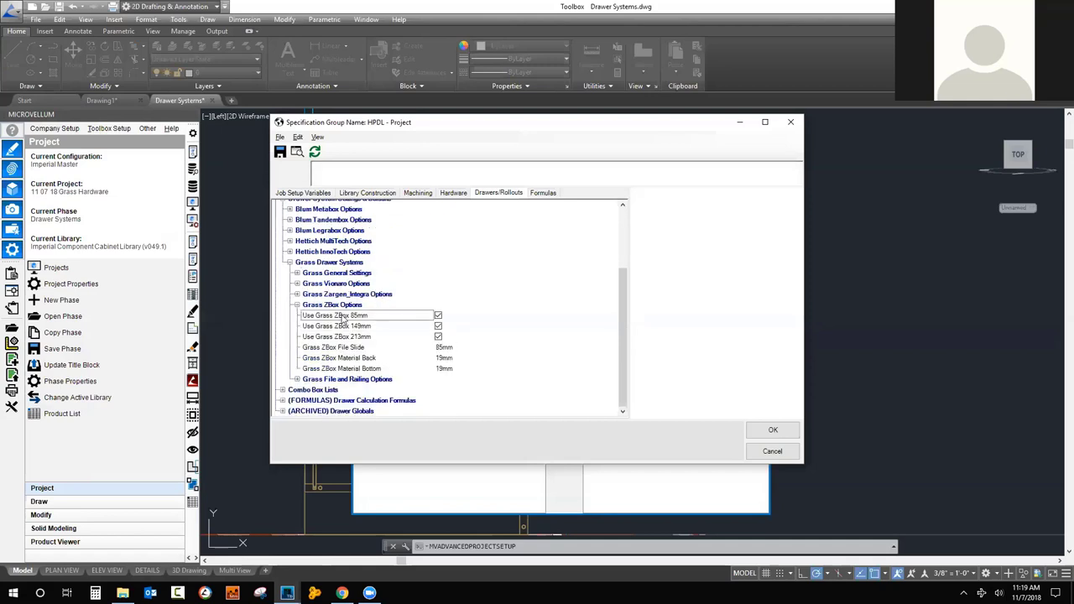
click(336, 337)
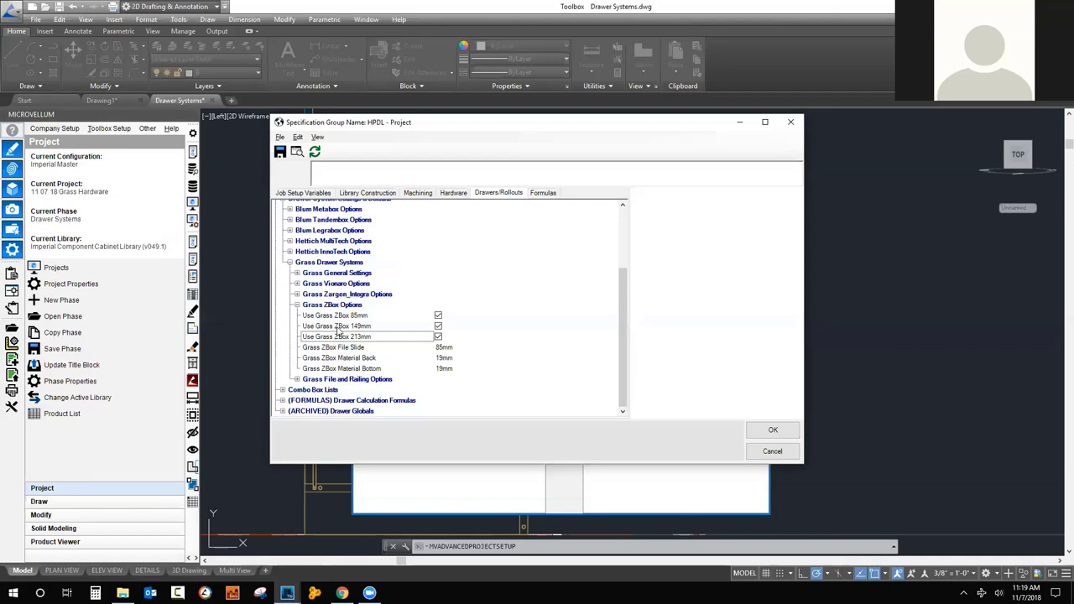
click(342, 317)
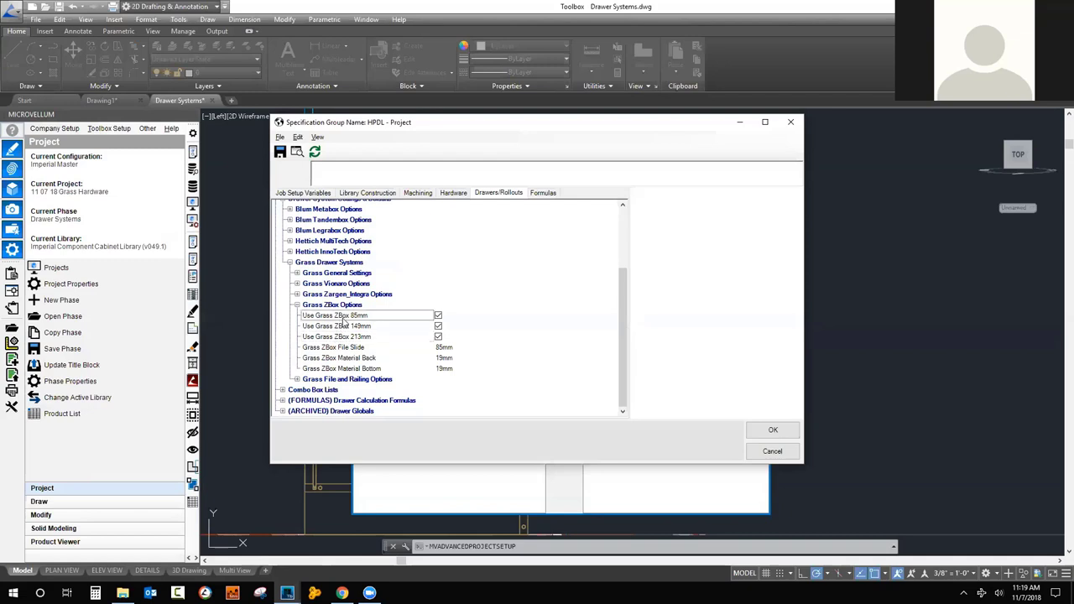
click(348, 338)
click(438, 327)
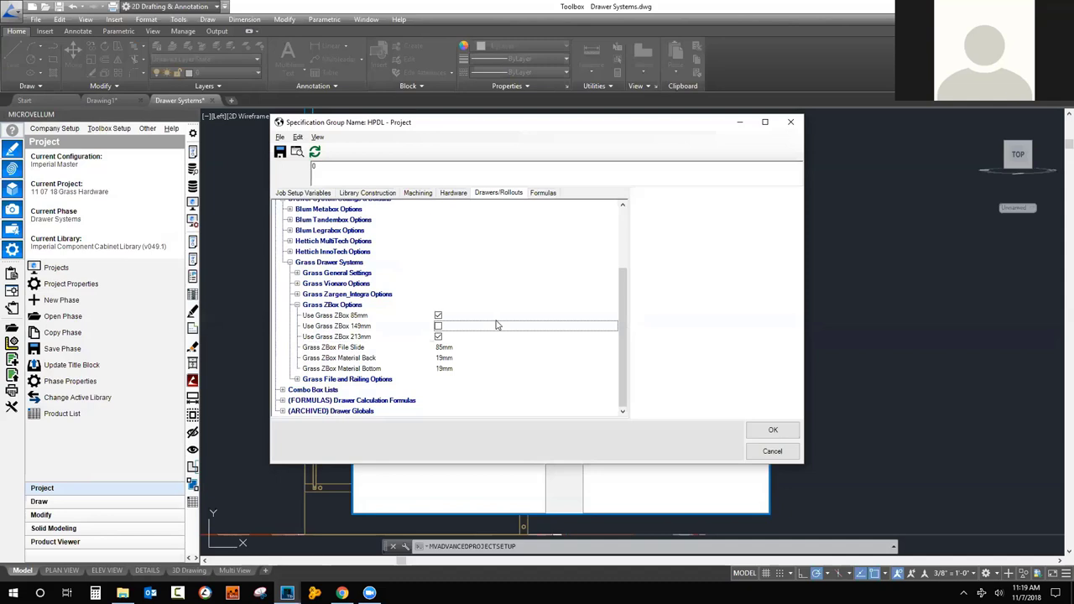
click(438, 326)
Review the choices for the Grass ZBox file slide size and bottom material thickness without changing them.
click(454, 347)
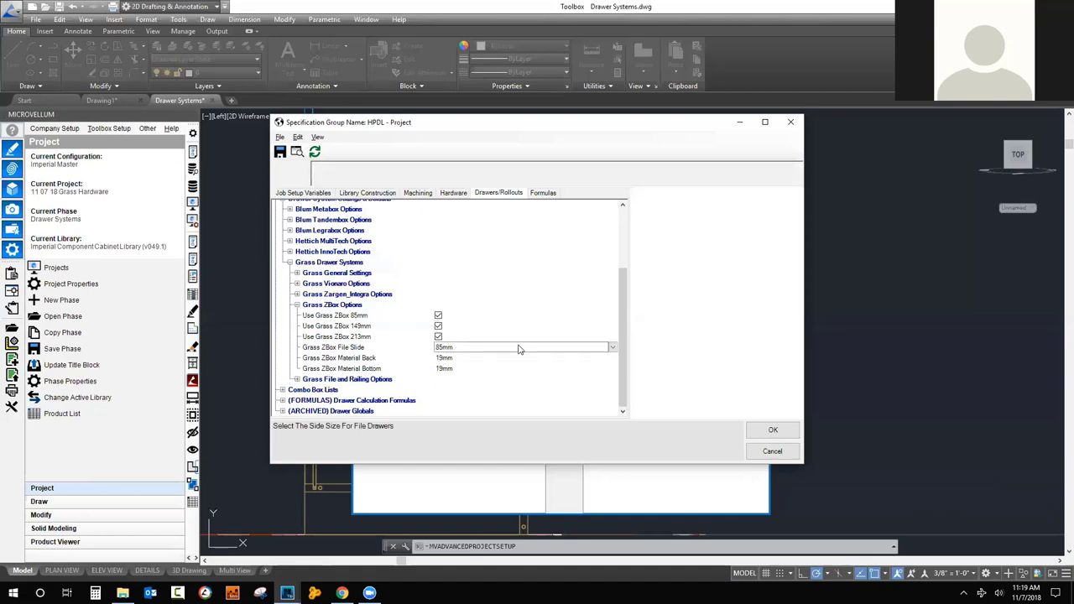
click(614, 348)
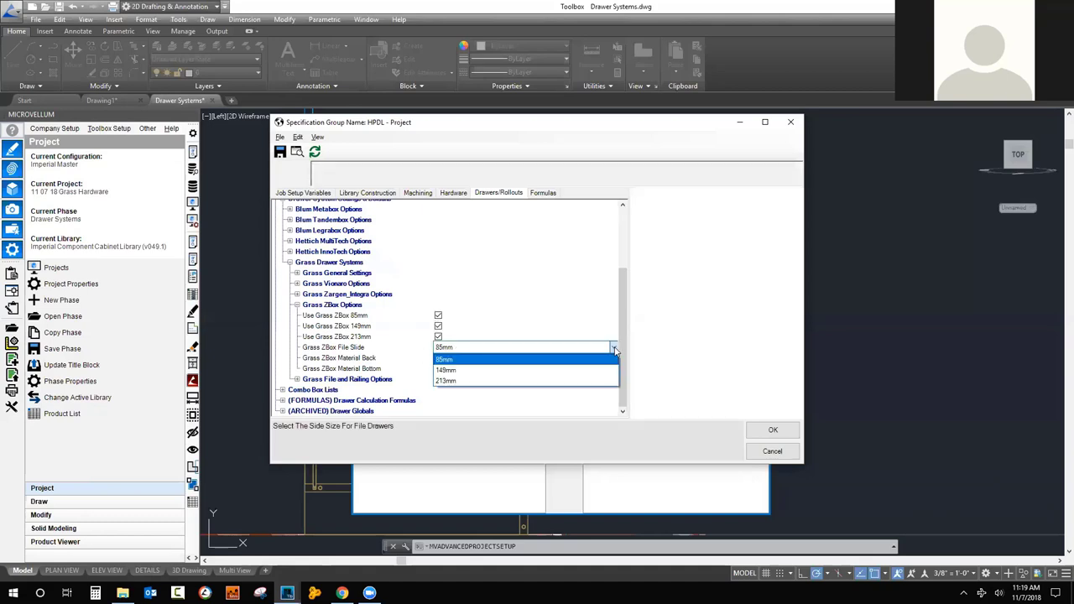
click(433, 359)
click(453, 370)
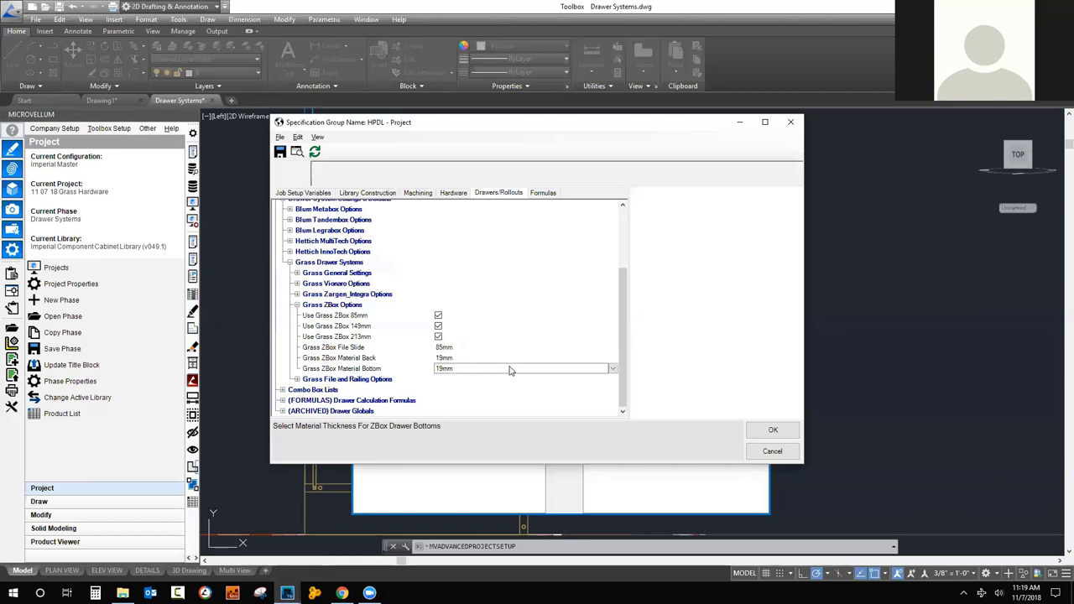
click(614, 369)
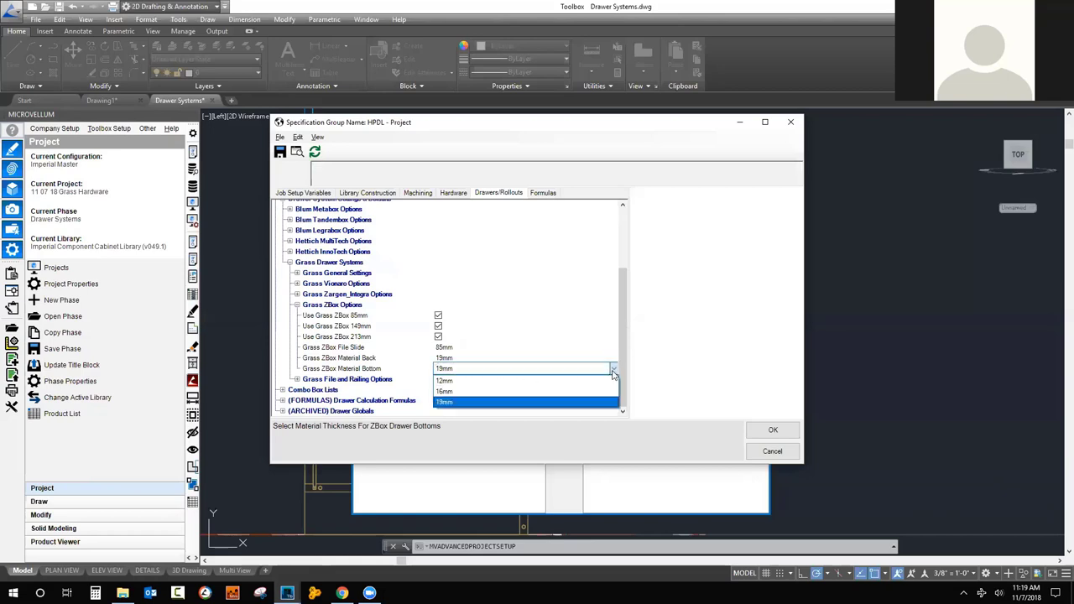
click(613, 374)
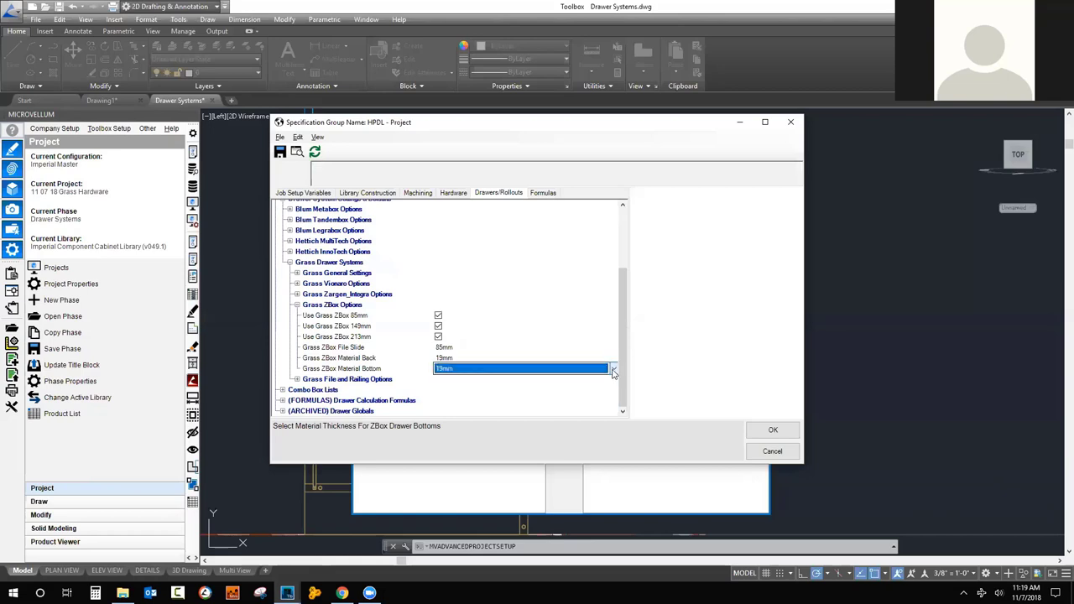
Show the Grass General Settings in place of the ZBox options and review the drawer bottom groove machining choices.
click(296, 305)
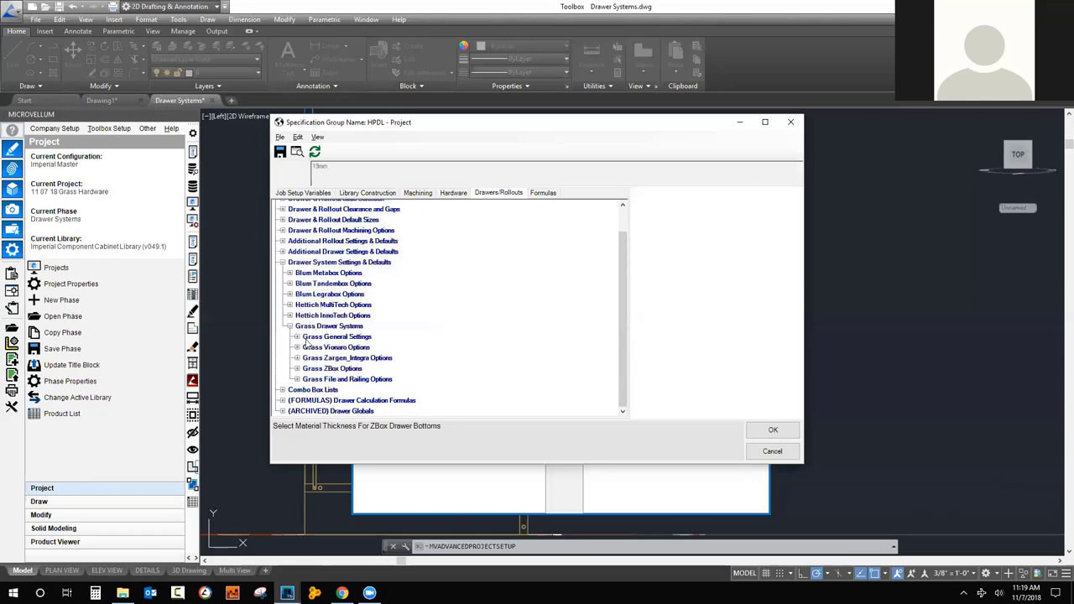
click(297, 337)
click(335, 350)
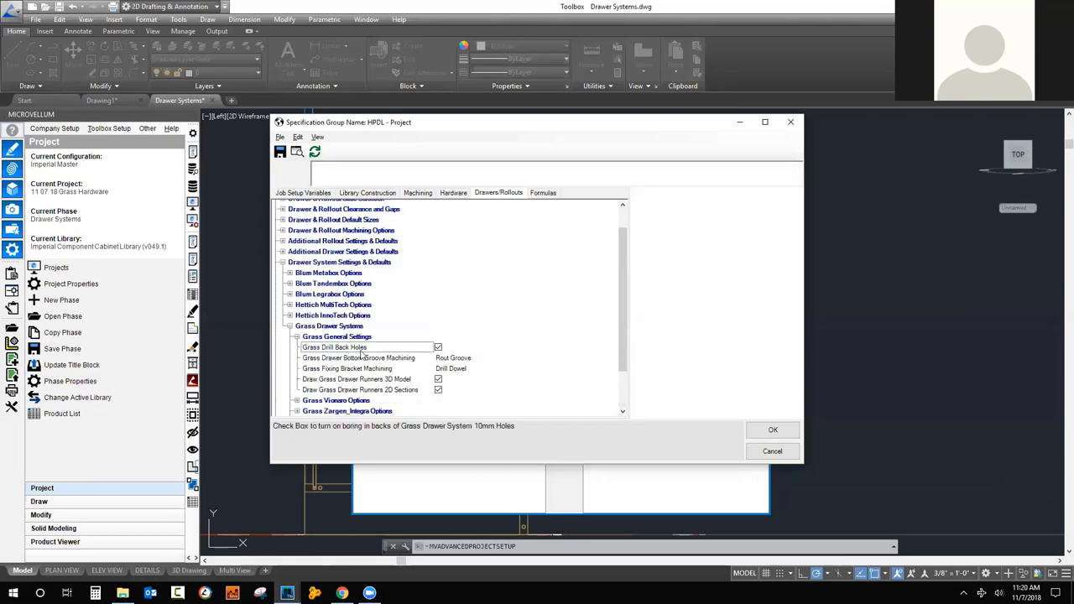
click(470, 359)
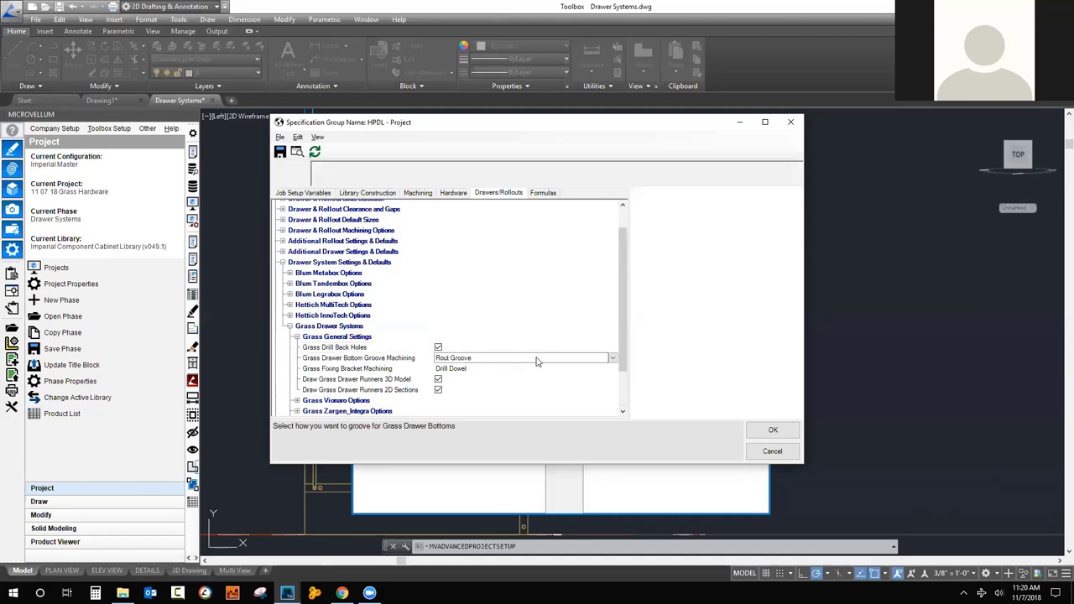
click(615, 358)
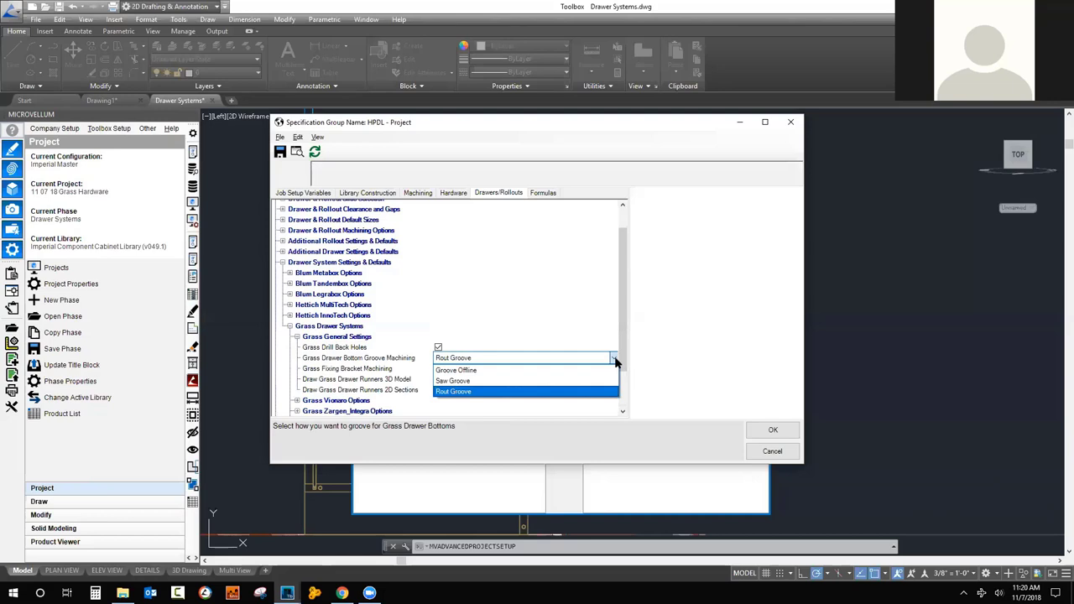
click(615, 359)
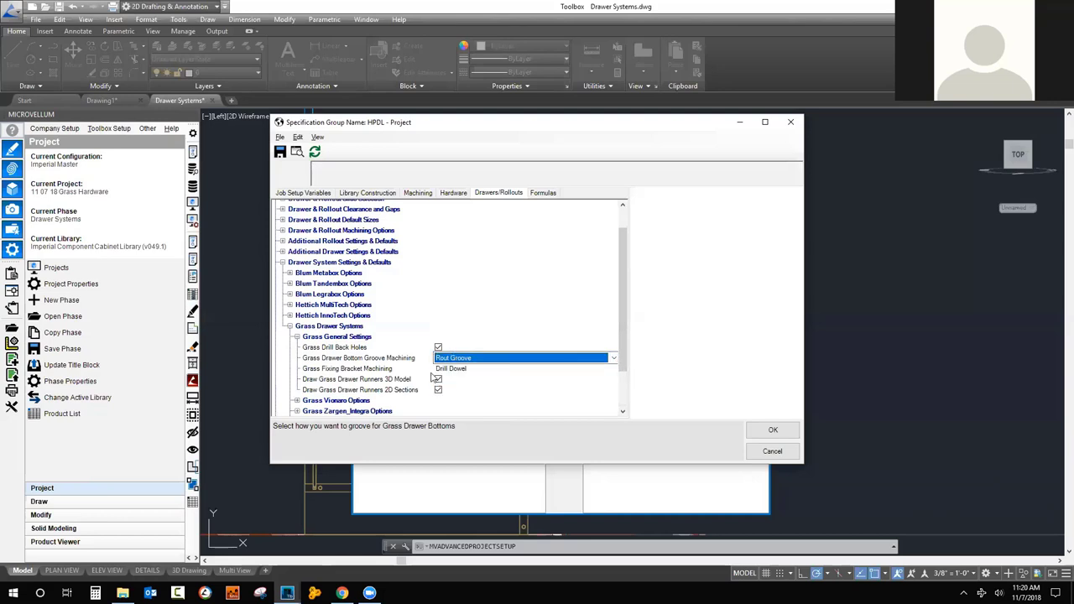
Review the Grass fixing bracket machining choices, keep Drill Dowel, and collapse the general settings.
click(399, 374)
click(528, 370)
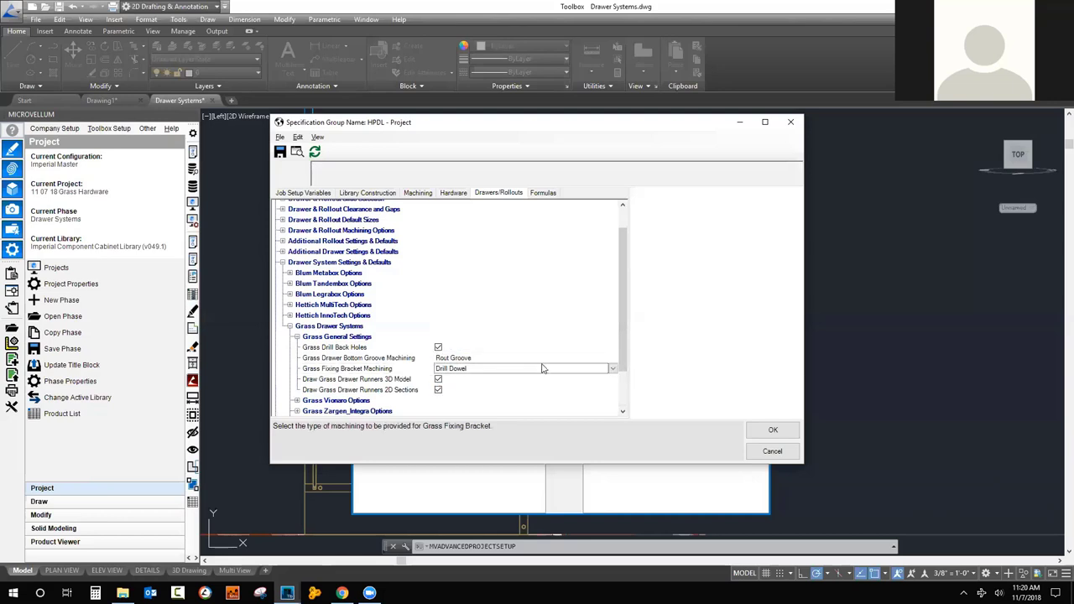
click(613, 370)
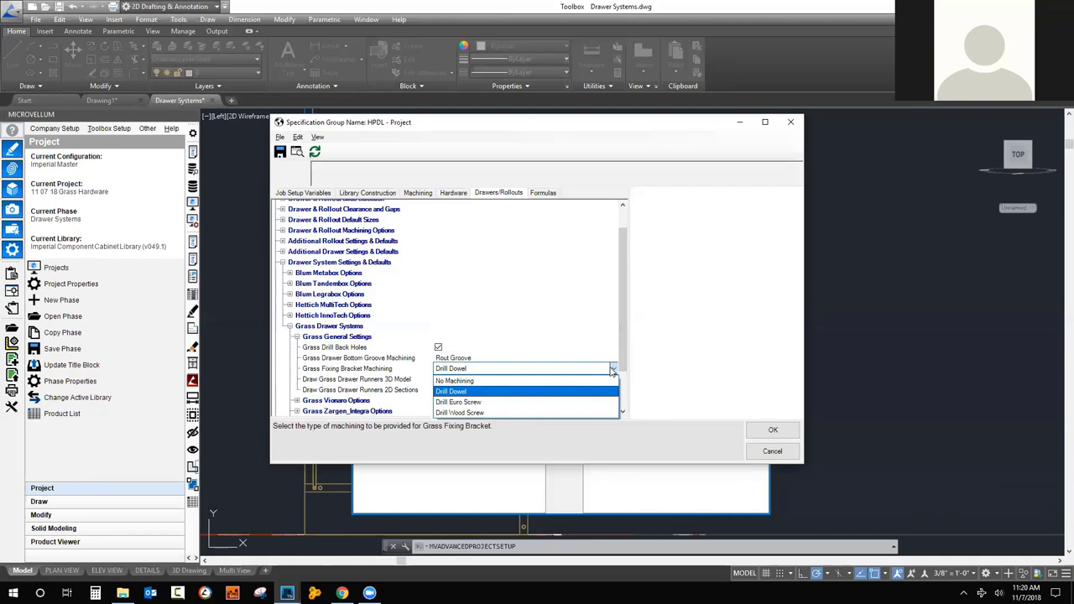
click(613, 369)
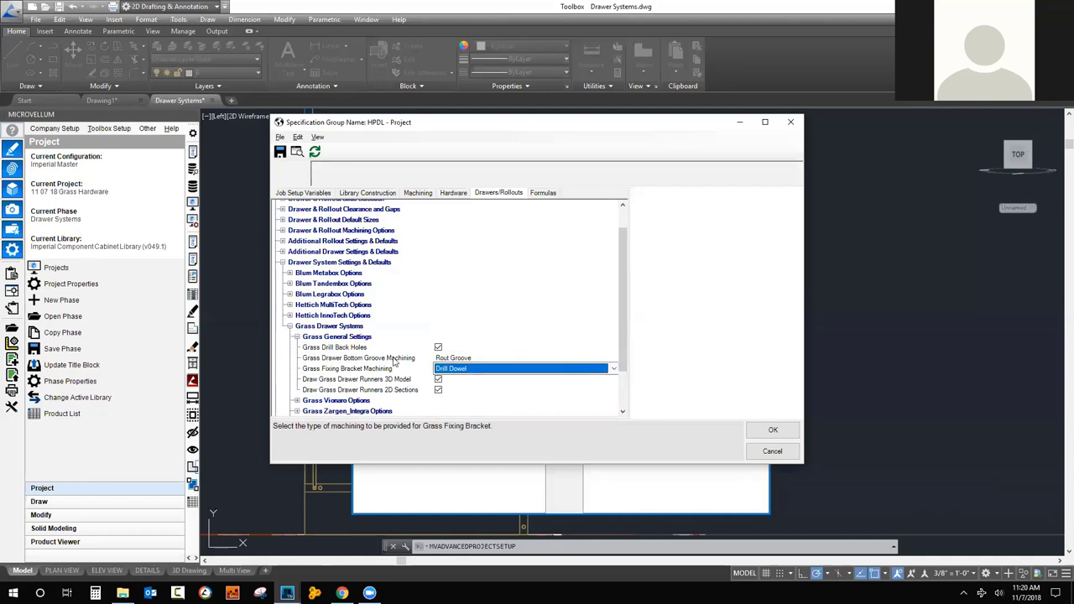
click(296, 338)
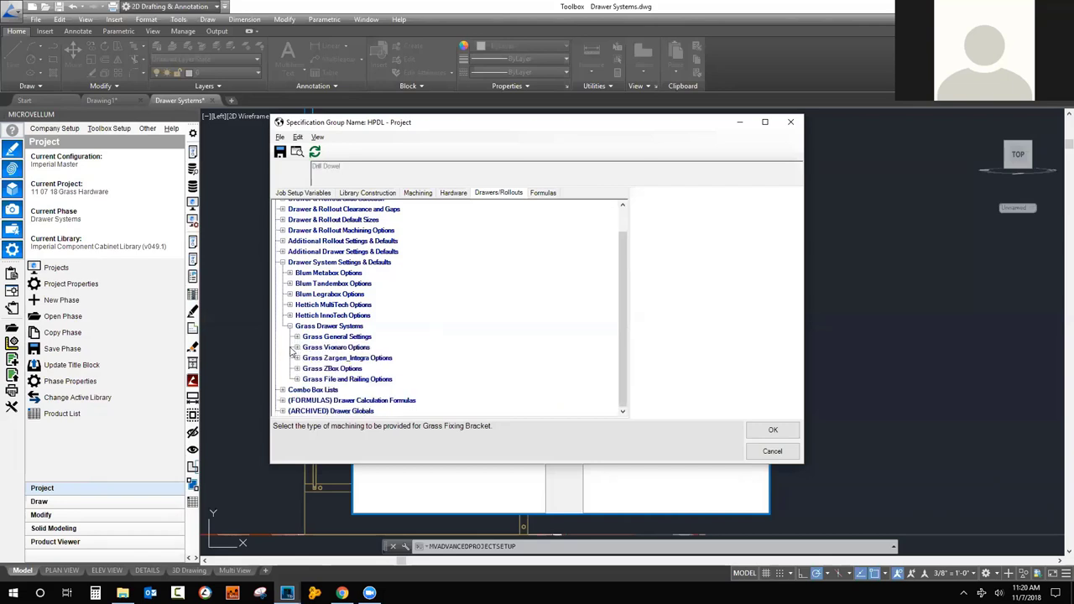
Review the Grass Vionaro options, then leave the specification group without saving and close the project specification group setup.
click(296, 348)
scroll(351, 344, down, 1)
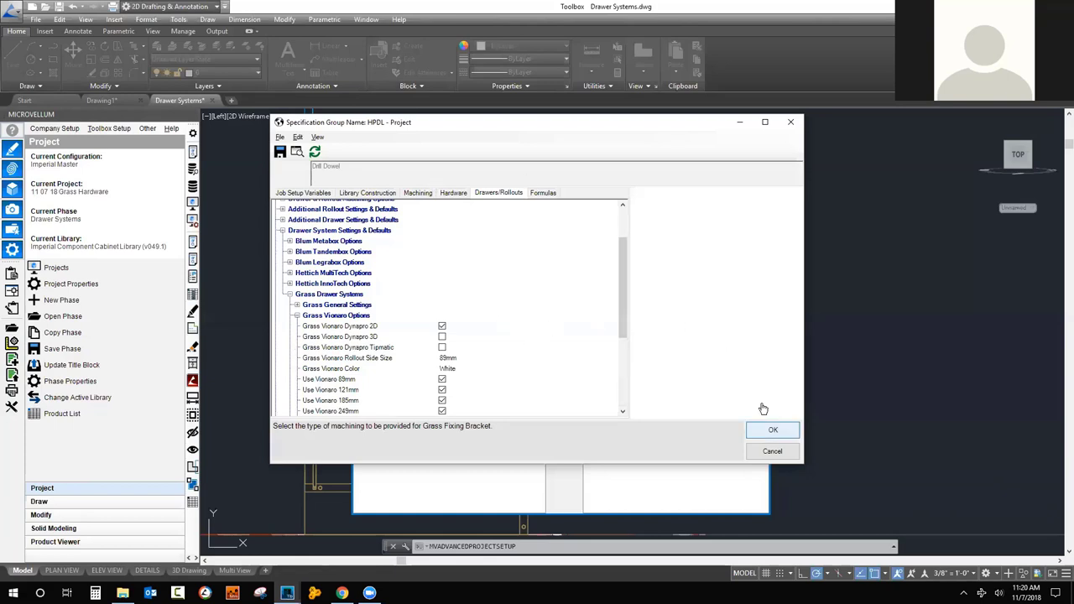
click(772, 452)
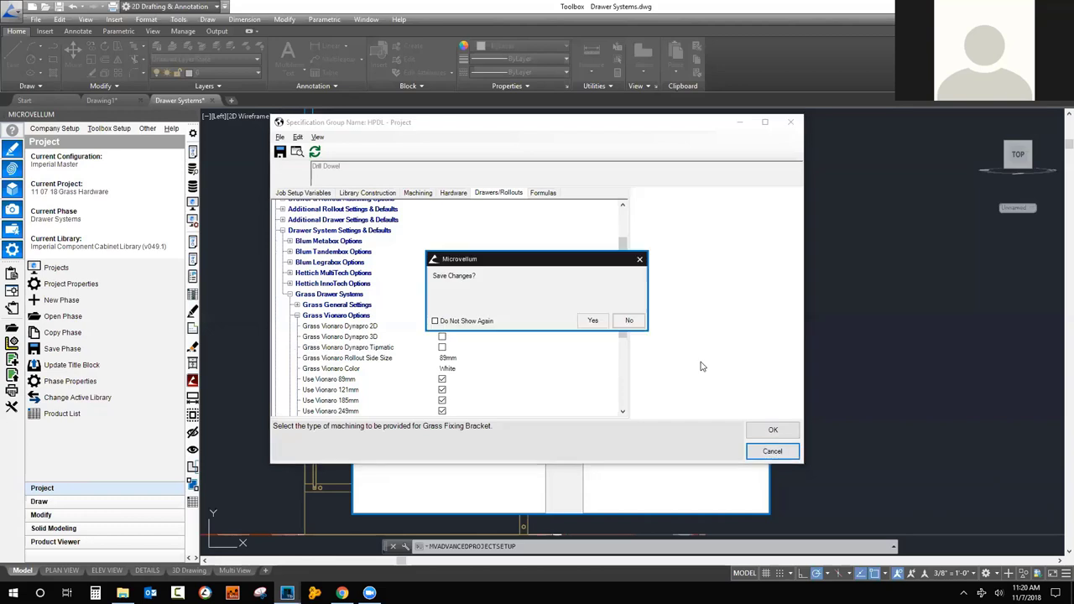
click(629, 319)
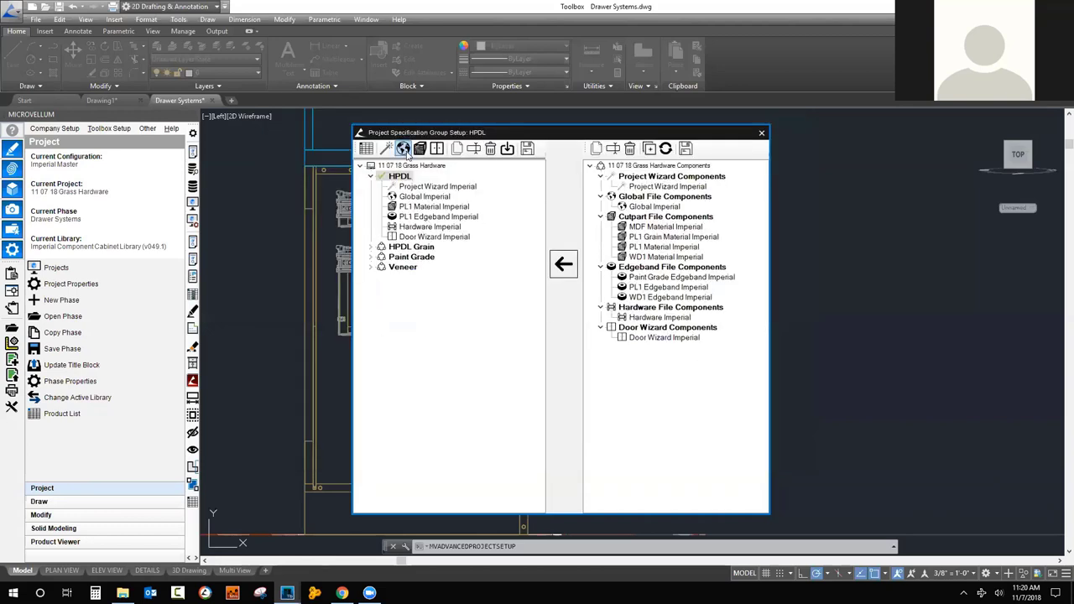
click(762, 133)
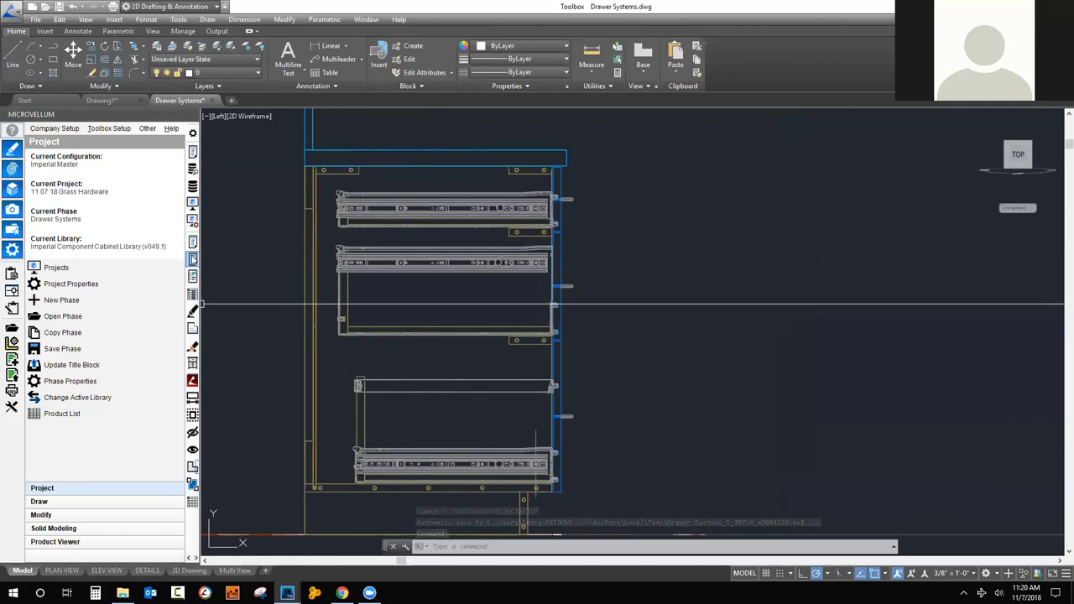
Open the subassembly prompts of the middle Grass ZBox drawer and review its height choices, keeping 213mm.
click(193, 261)
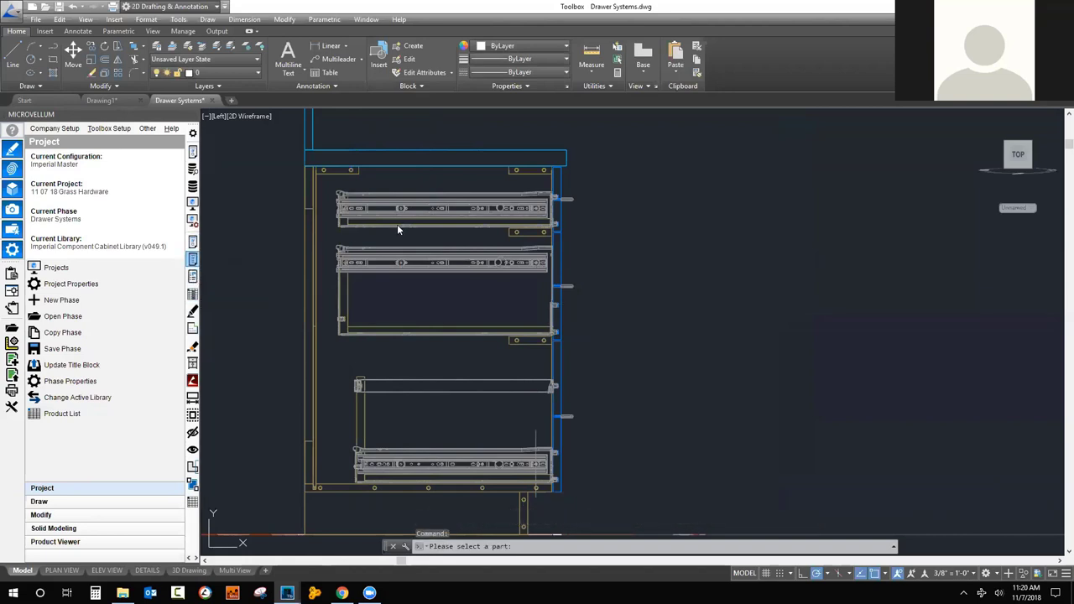
click(397, 247)
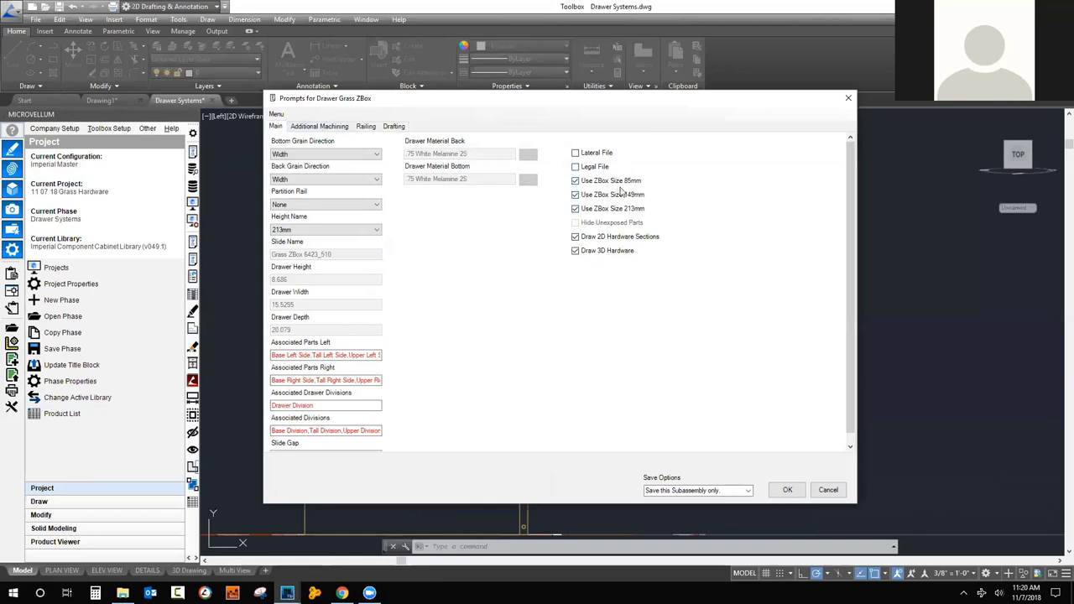
click(366, 232)
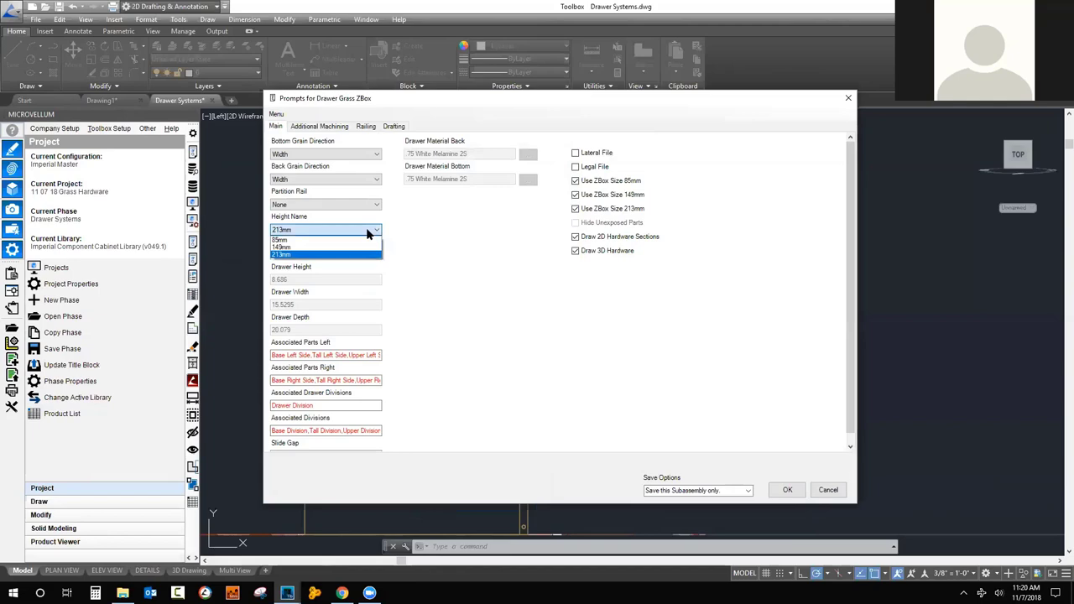
click(428, 229)
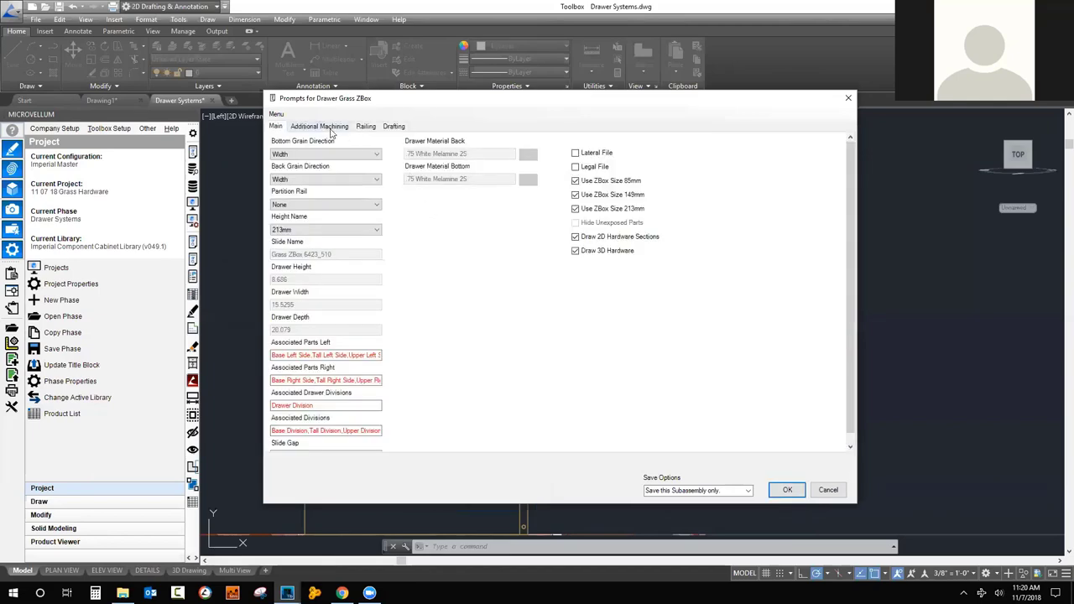
Show the ZBox drawer's additional machining prompts and review the drawer bottom machining choices.
click(327, 127)
click(336, 154)
click(431, 153)
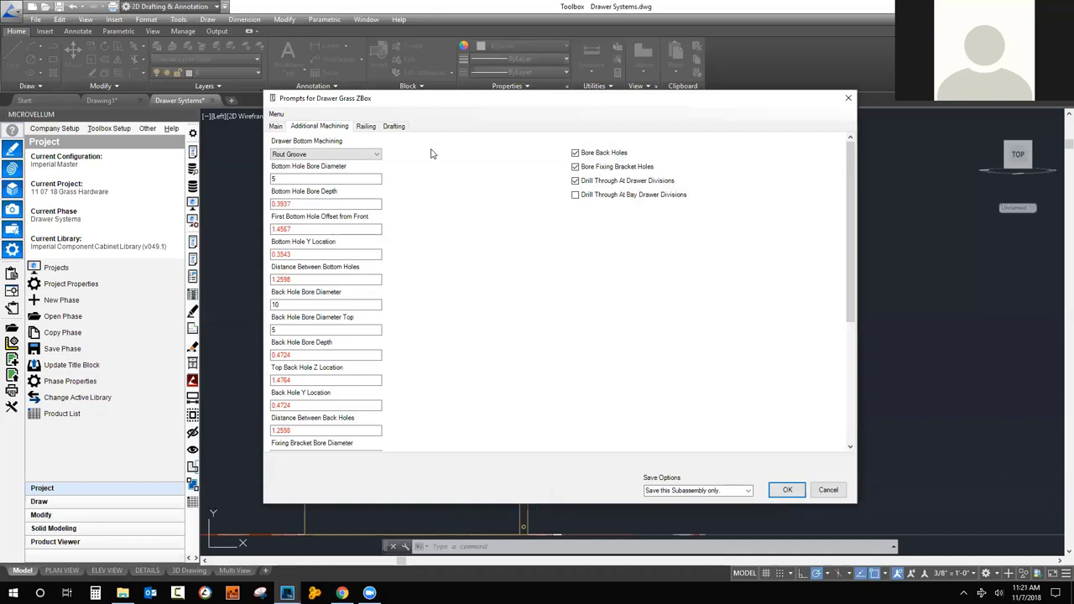
Review the ZBox drawer's drafting and main prompts, then leave the subassembly prompts without saving.
click(375, 130)
click(392, 128)
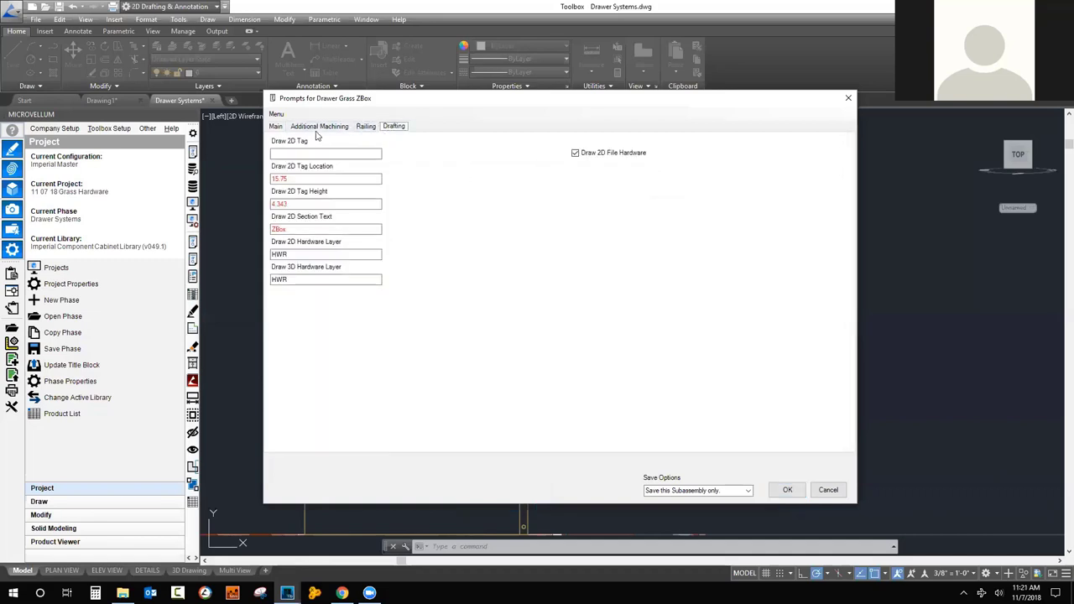
click(276, 127)
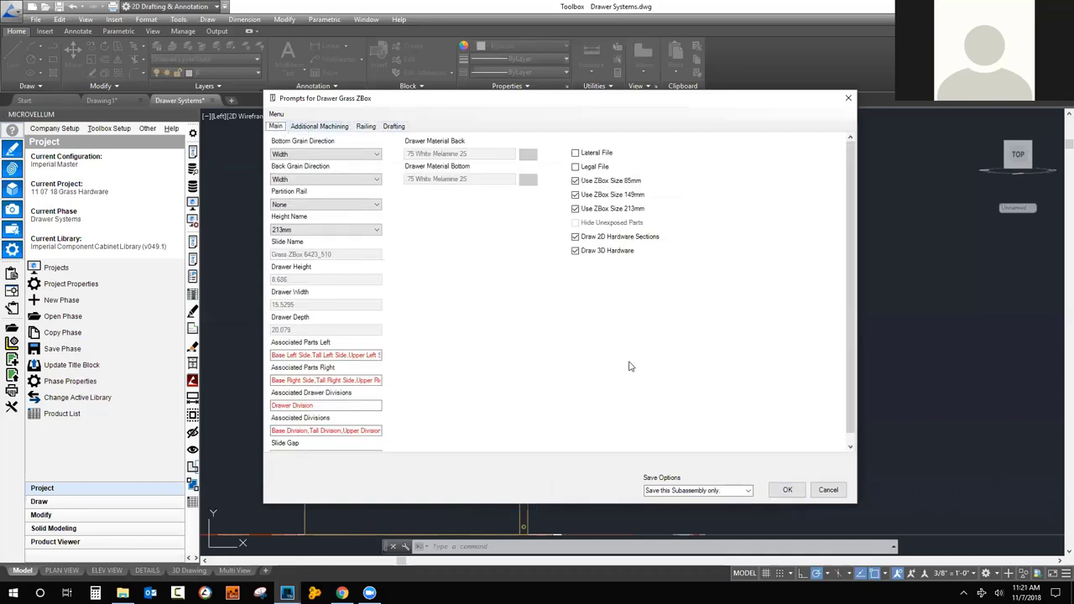
click(828, 491)
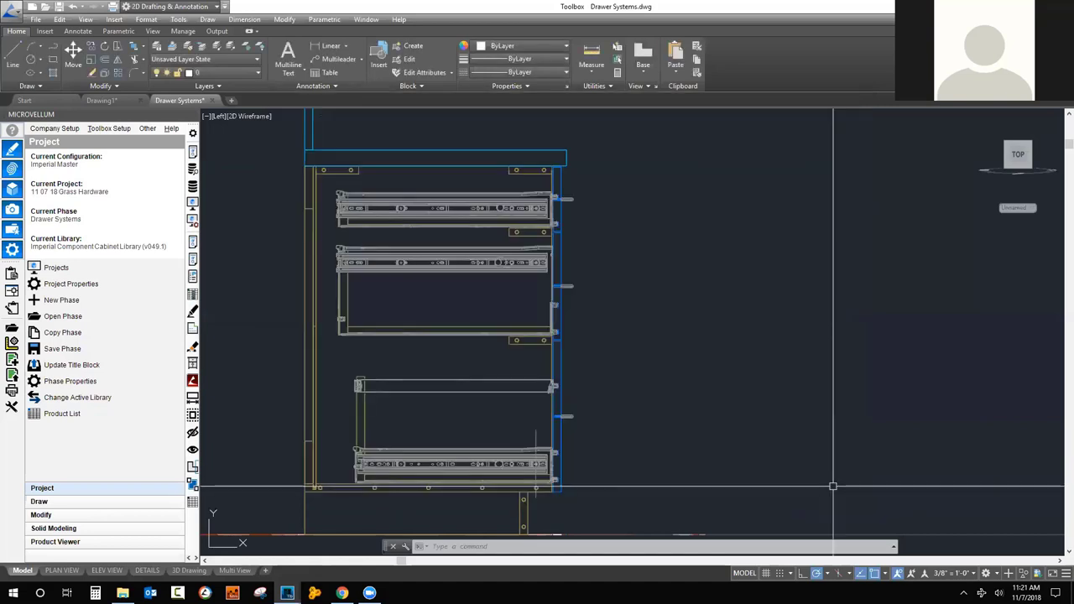
Open the subassembly prompts of the top Grass Vionaro drawer and set its height name to 185mm.
scroll(856, 240, down, 5)
scroll(628, 271, up, 2)
scroll(815, 276, up, 8)
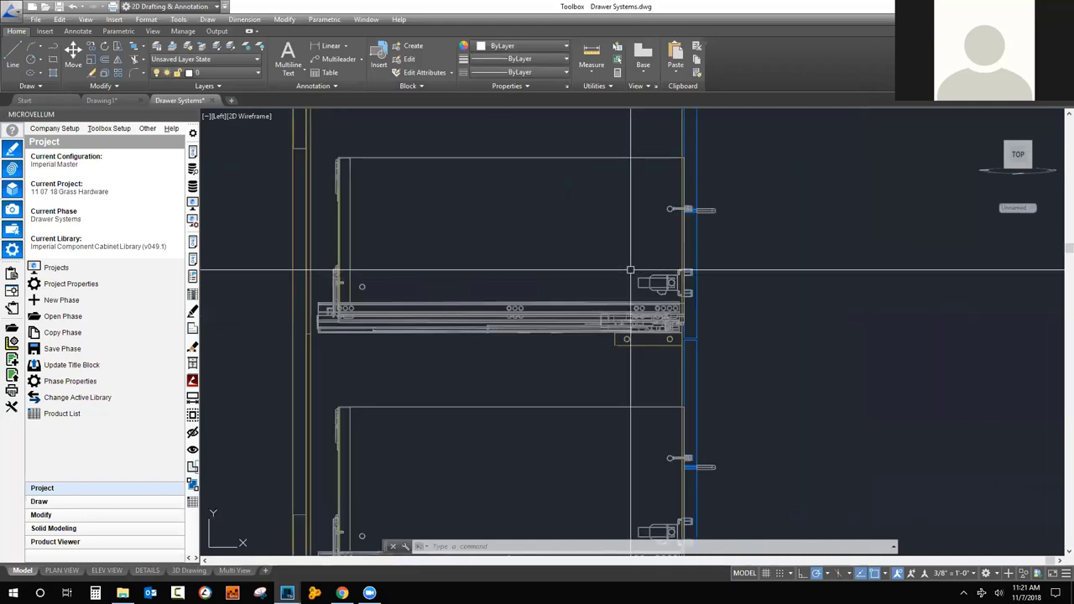
middle_drag(575, 271, 517, 358)
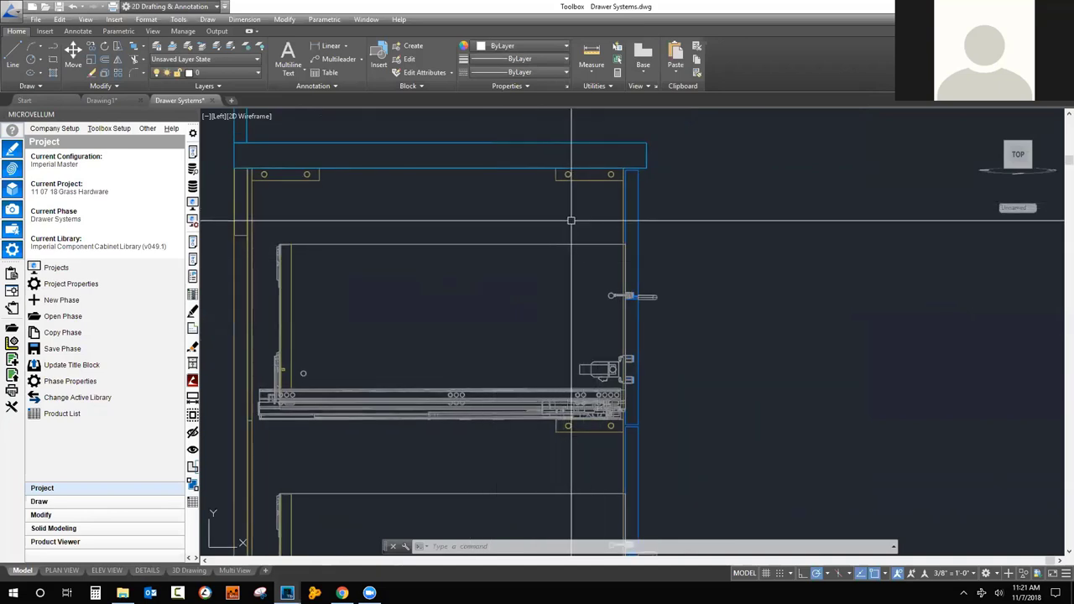
click(192, 259)
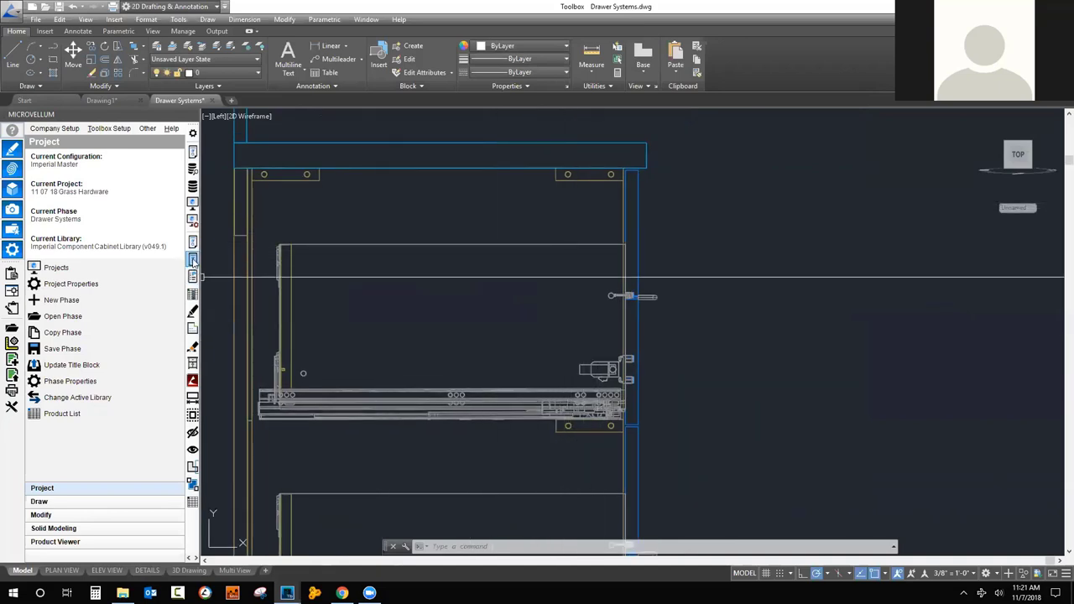
click(447, 257)
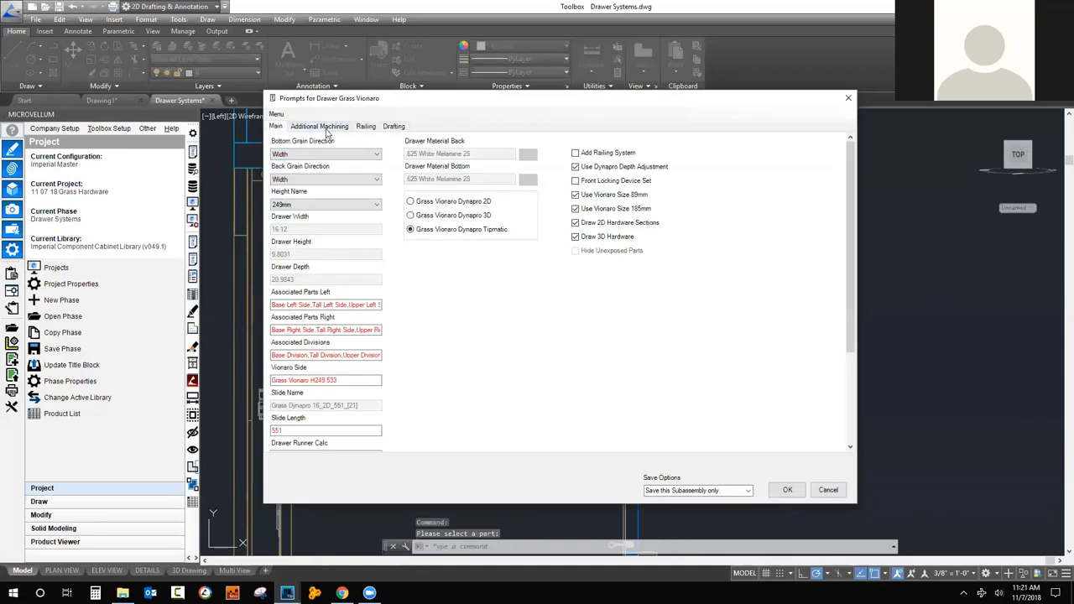
click(376, 204)
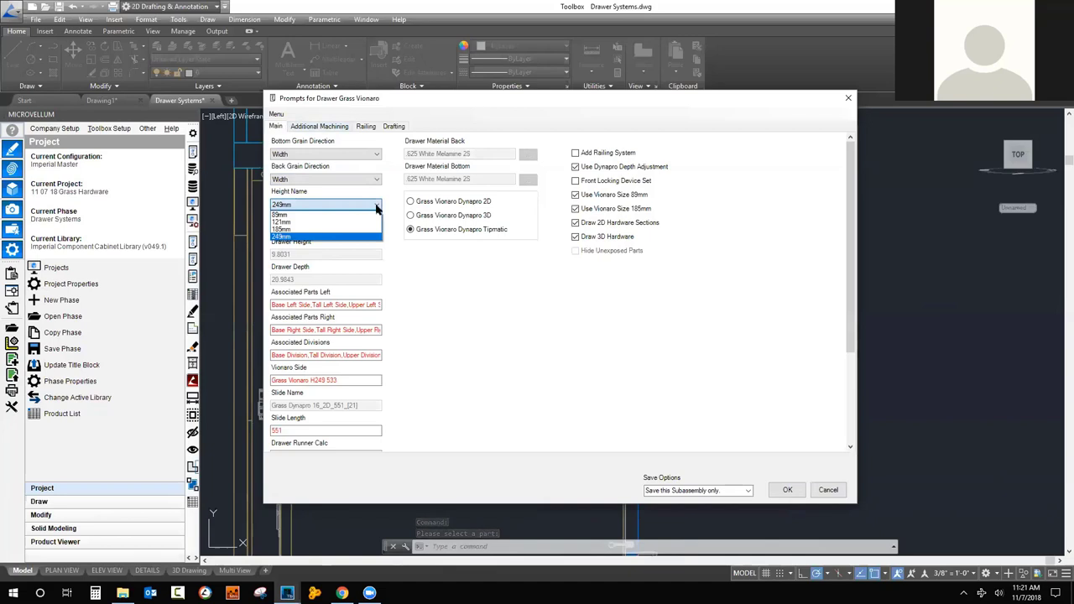
click(314, 229)
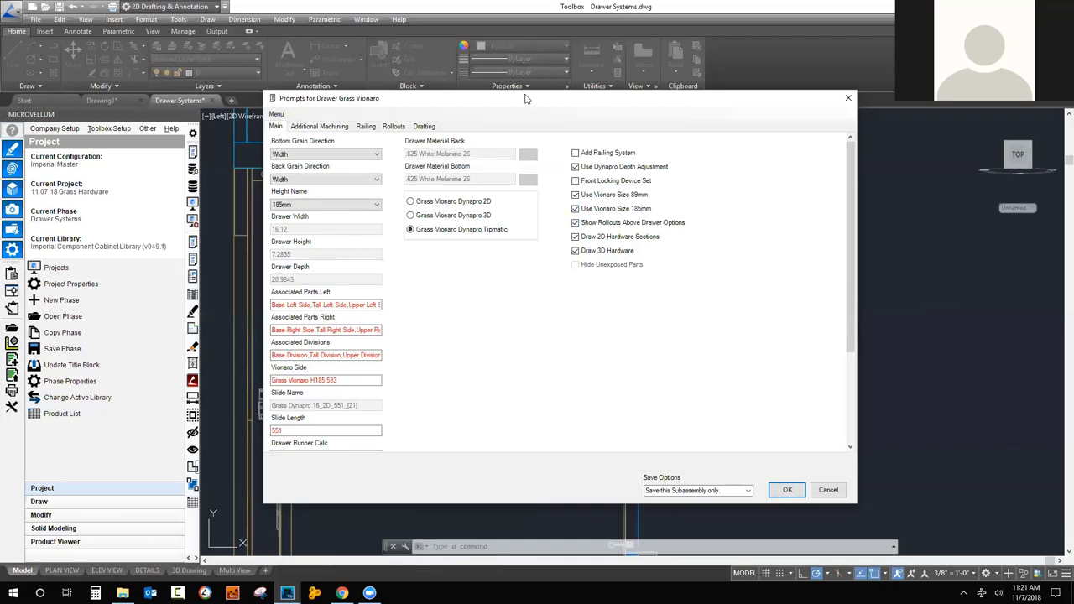
Set the rollout quantity above the Vionaro drawer to 1 and apply the subassembly prompts.
drag(527, 99, 707, 100)
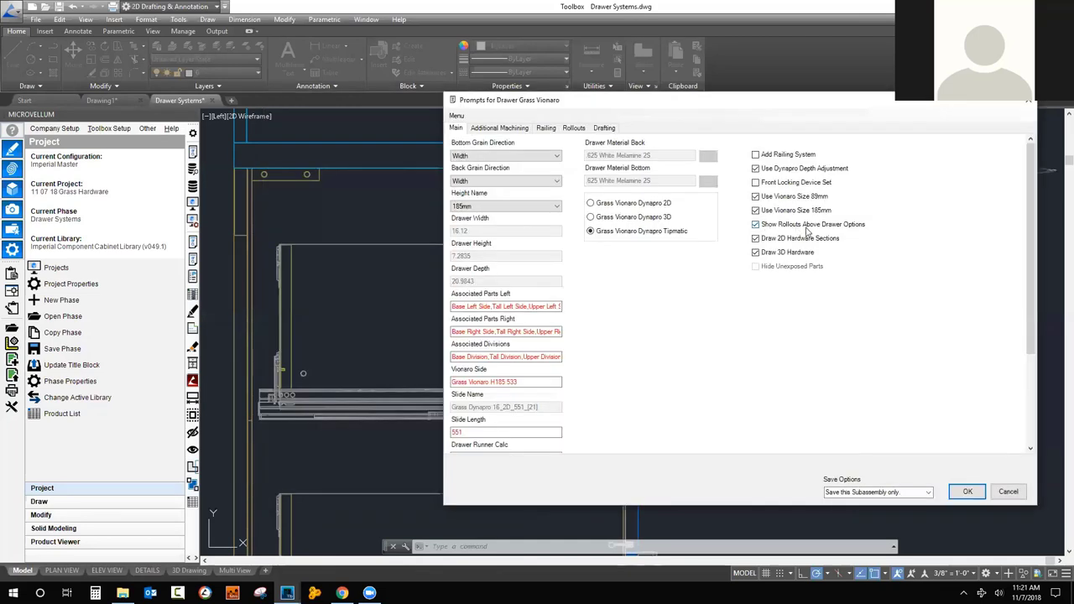
click(574, 127)
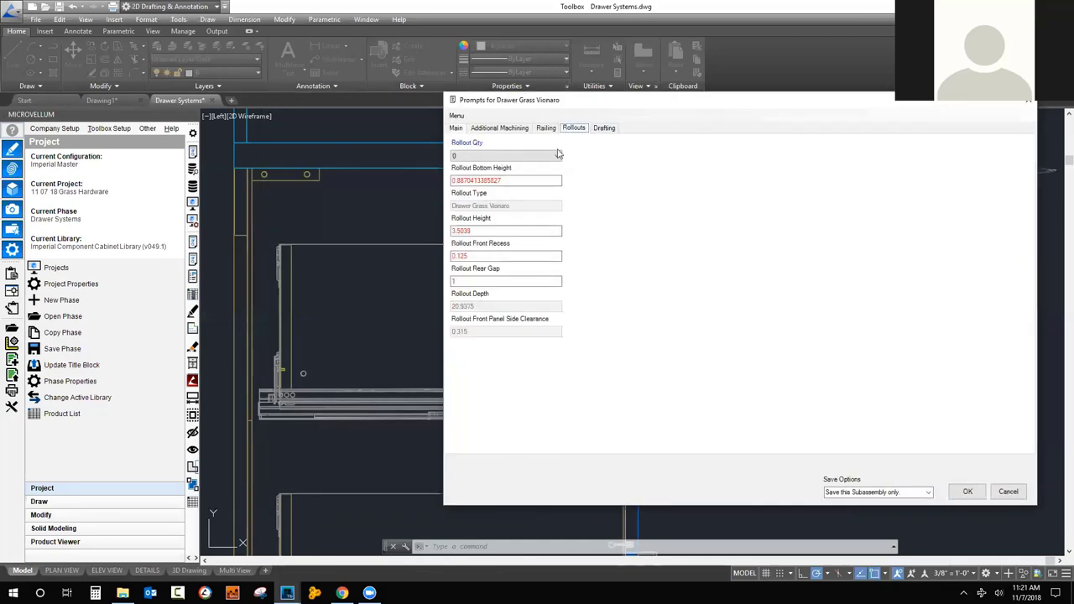
click(529, 157)
click(504, 174)
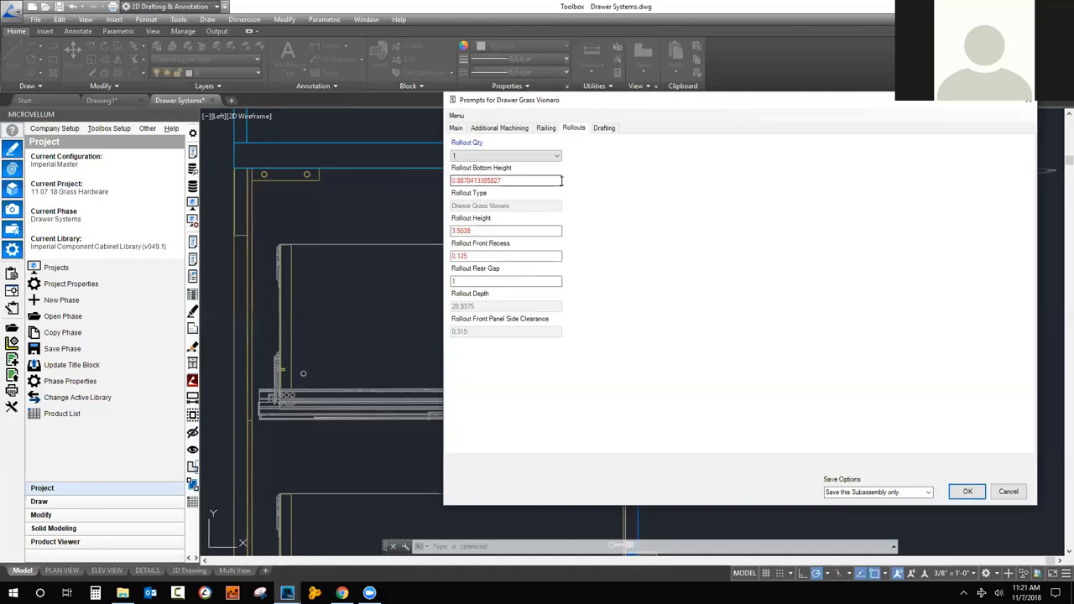
click(967, 491)
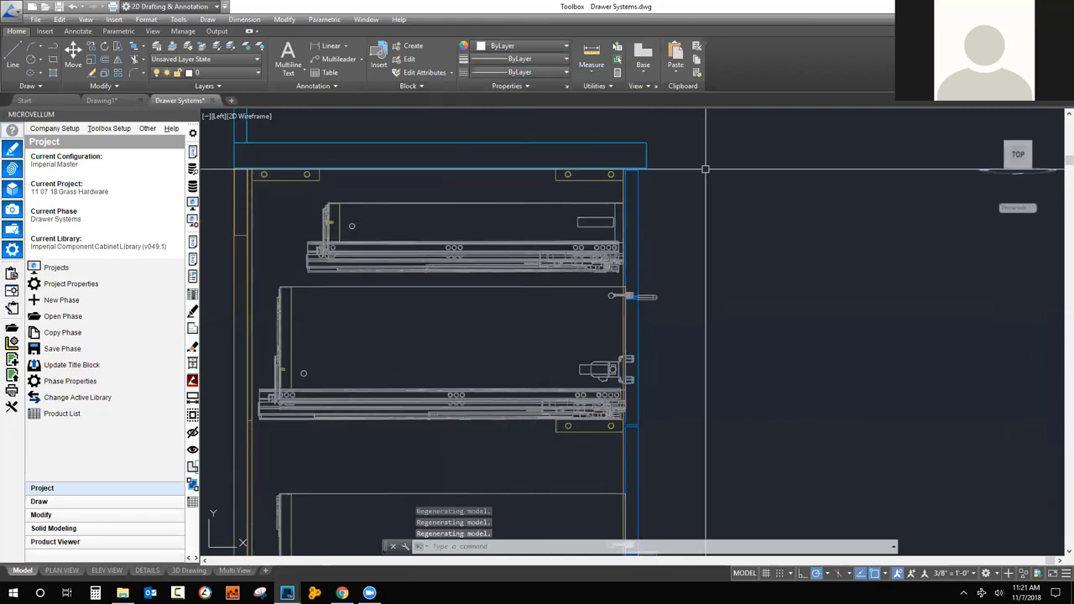
scroll(707, 161, down, 2)
scroll(718, 157, up, 2)
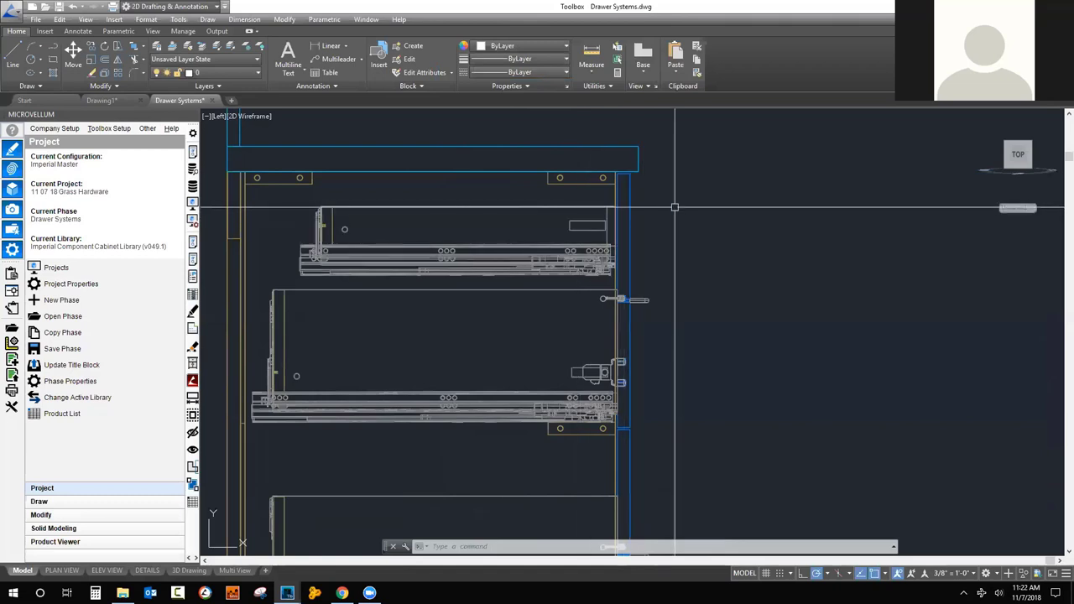
scroll(790, 193, down, 5)
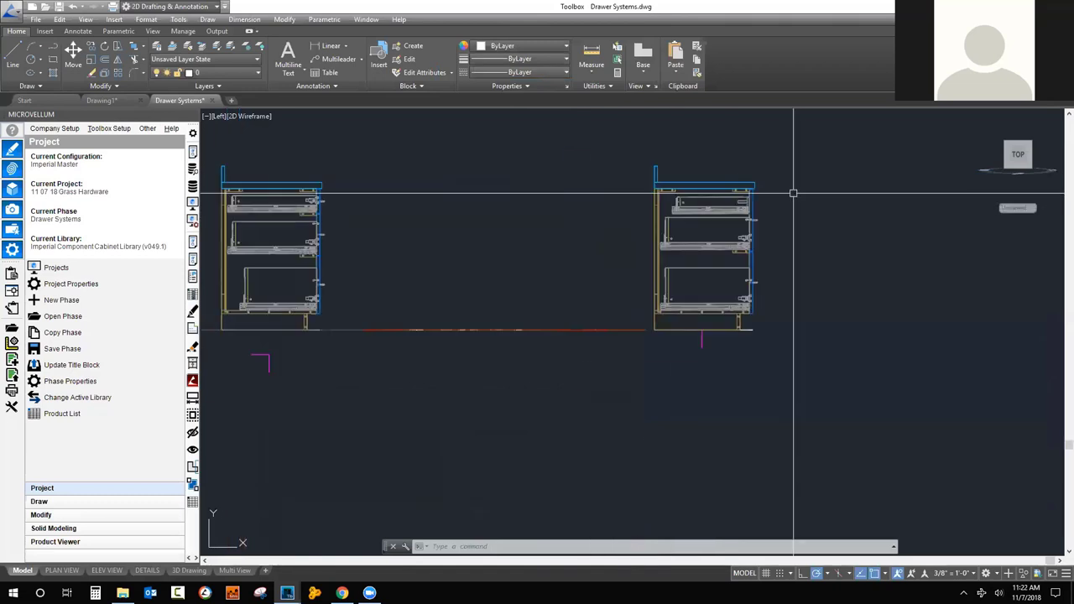
scroll(789, 196, up, 3)
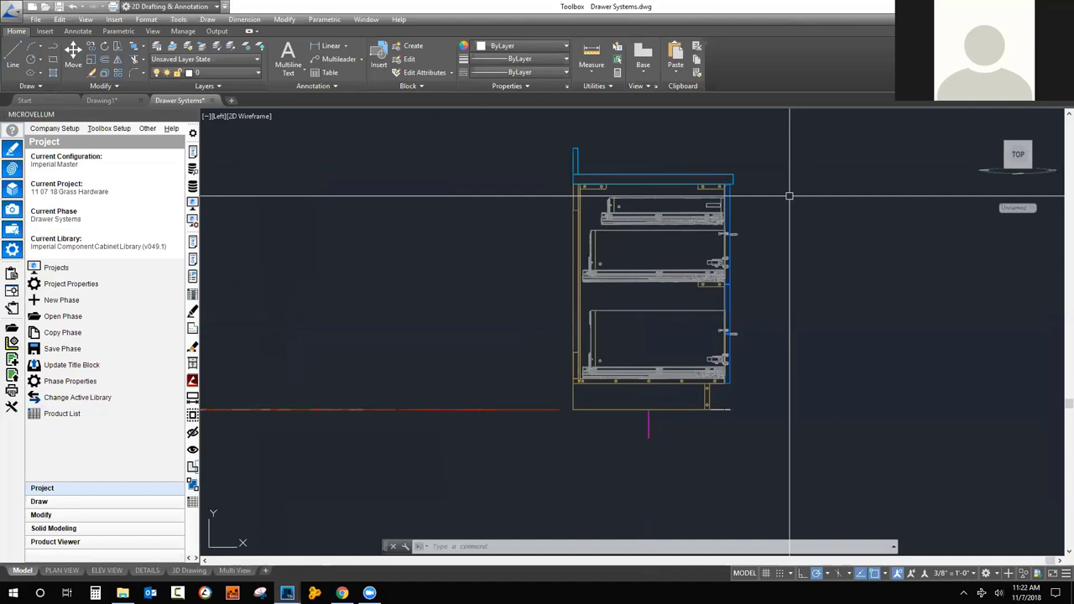
scroll(773, 207, down, 4)
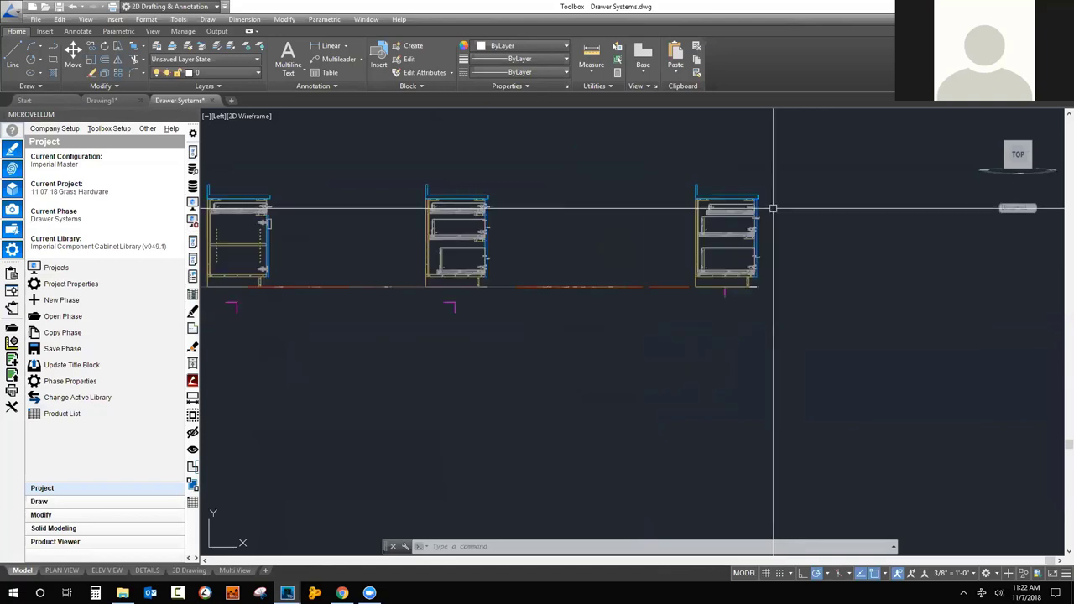
scroll(422, 210, up, 6)
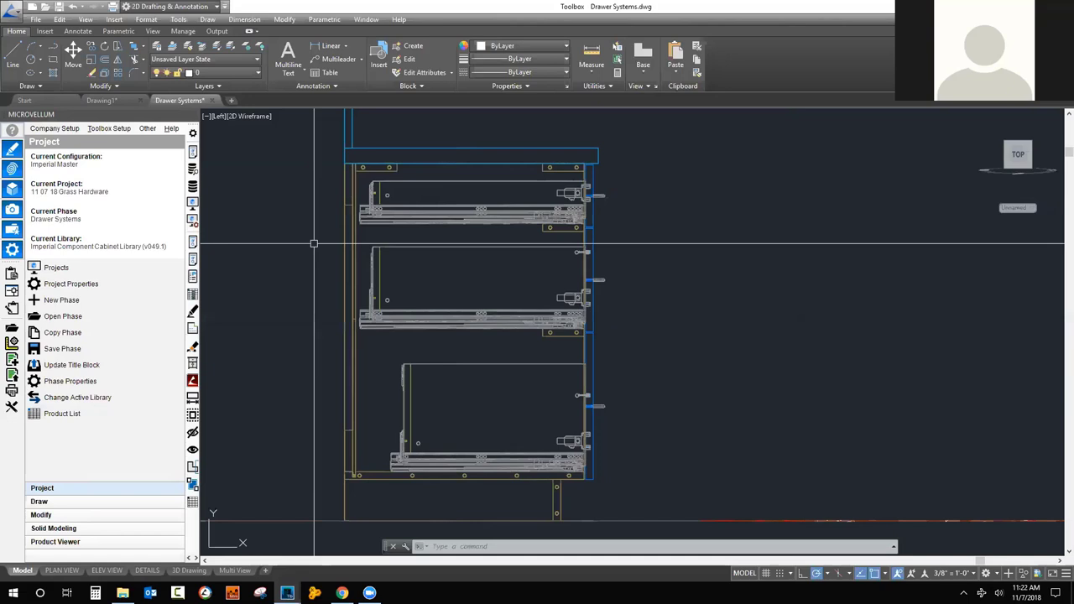
Open the project's Drawer Slides phase and switch its drawing to the top view.
click(81, 318)
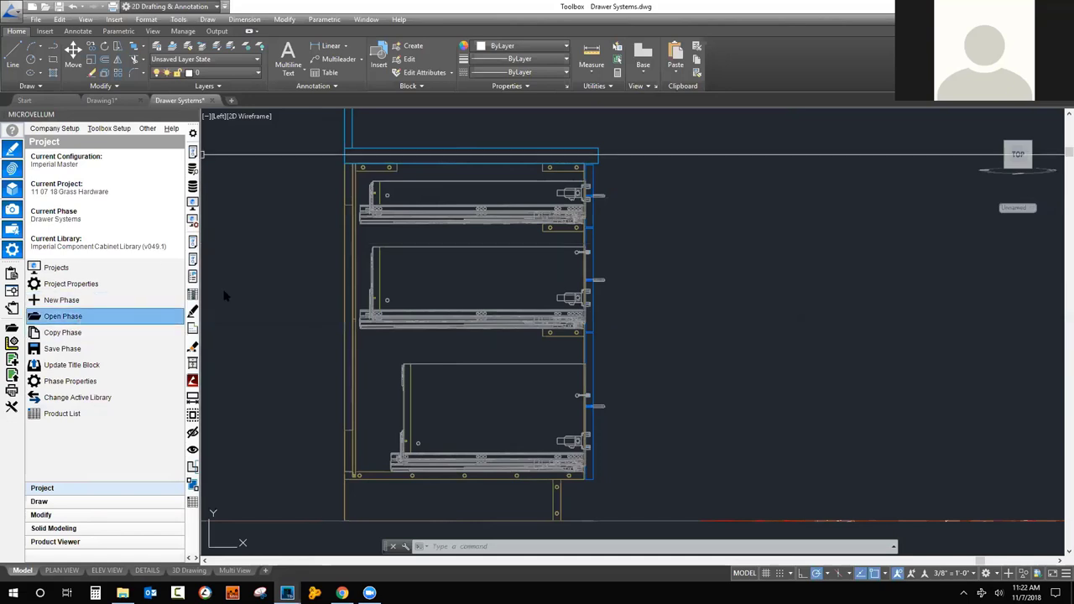
click(270, 263)
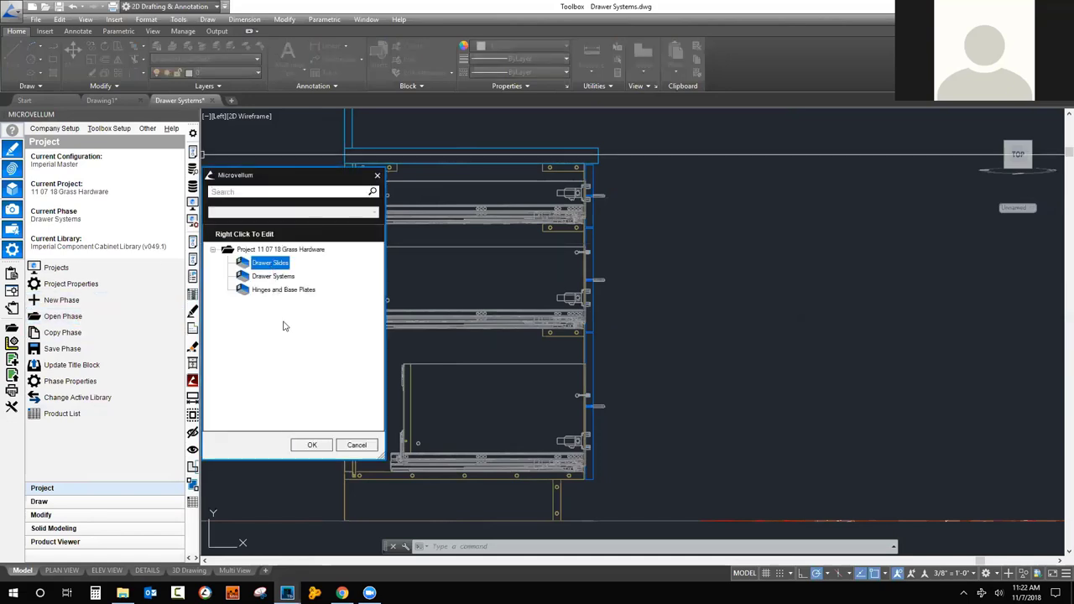
click(312, 445)
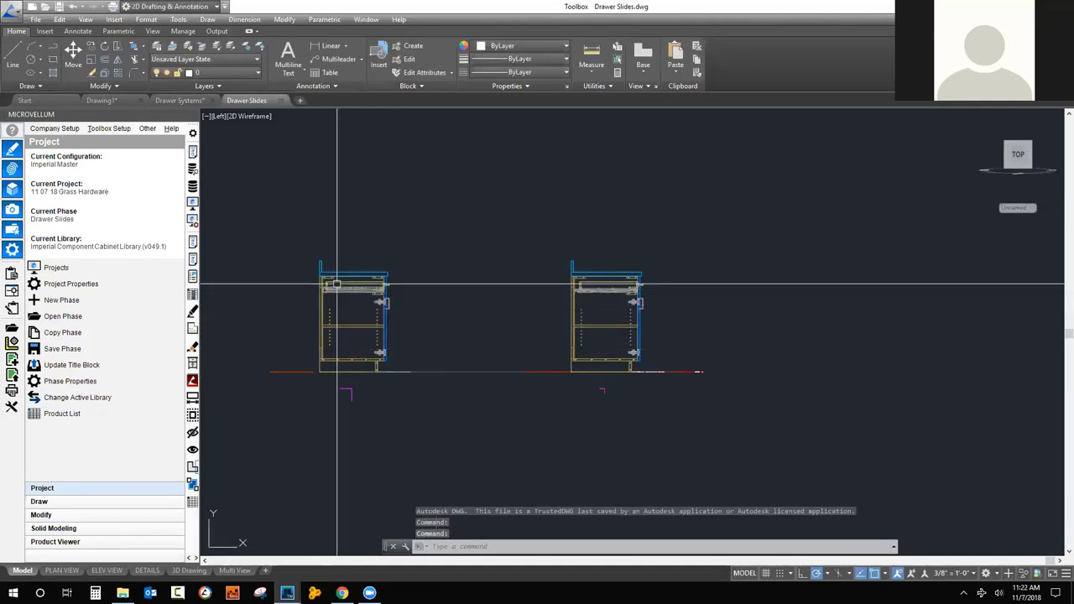
scroll(303, 286, up, 5)
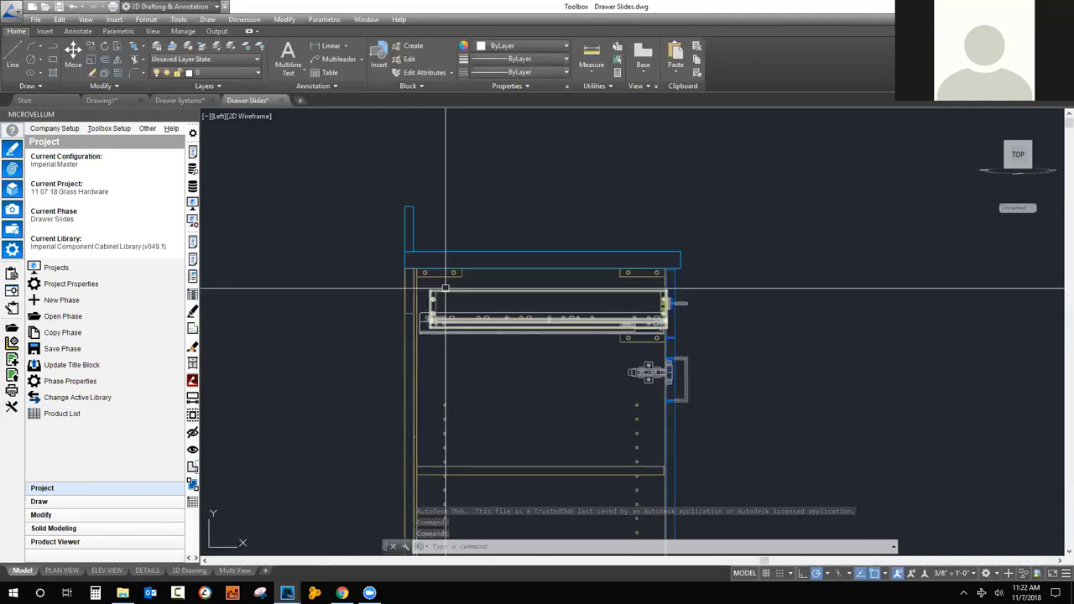
scroll(415, 283, down, 6)
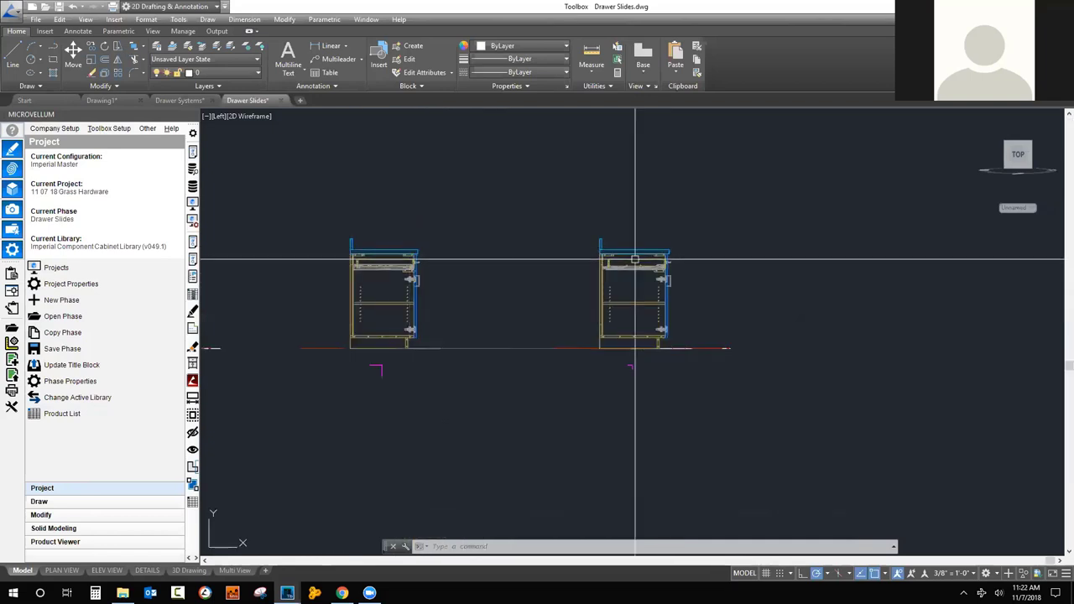
click(220, 116)
click(247, 144)
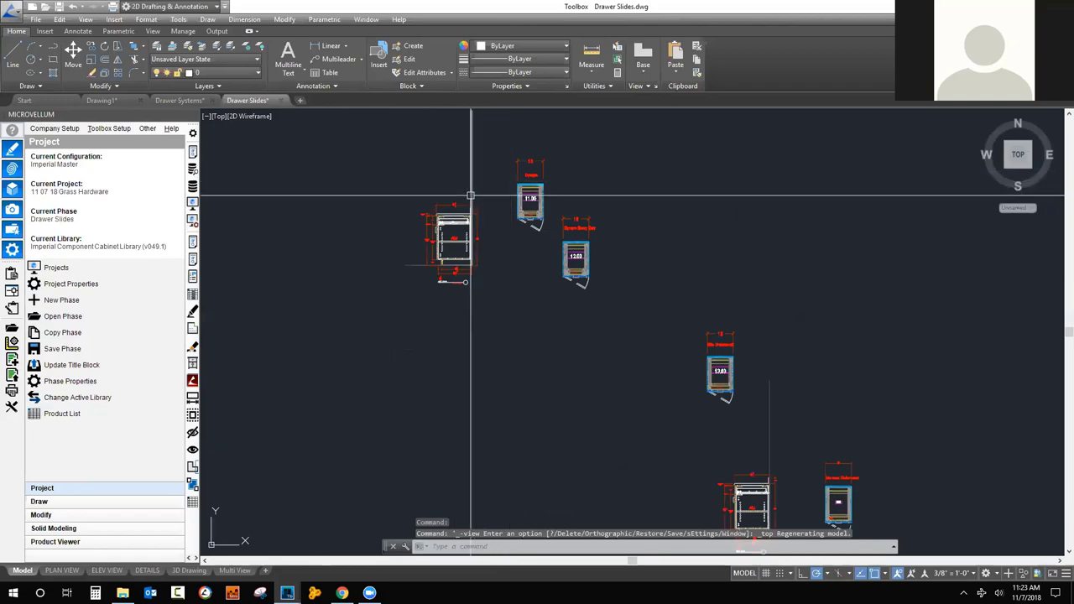
Examine the labelled Grass drawer slide cabinets in plan, including Dynapro, Dynapro Heavy Duty and Maxcess Undermount, and their section drawings.
scroll(414, 242, up, 6)
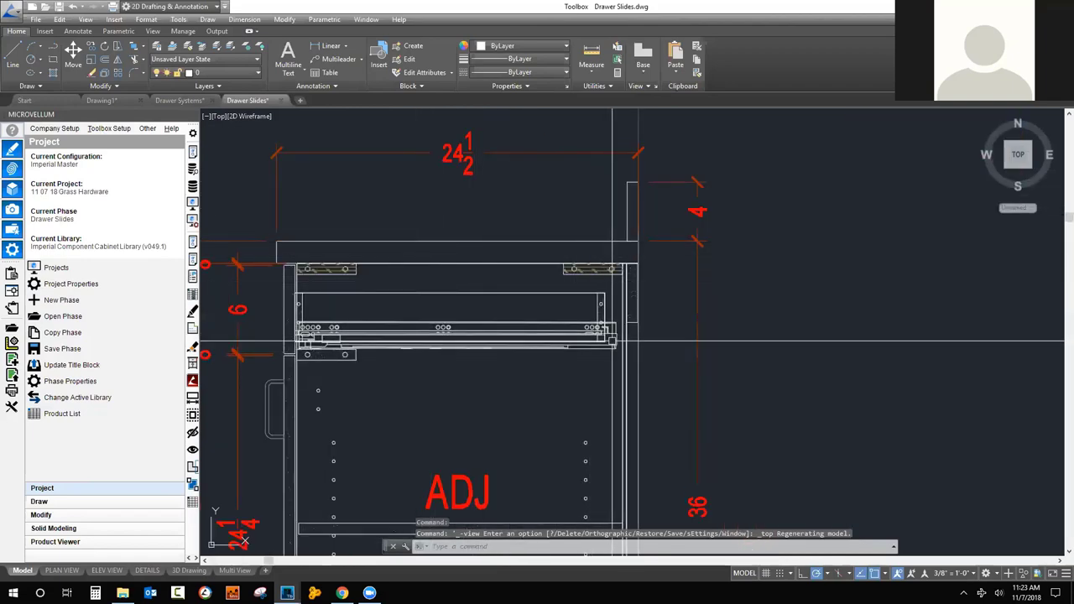
scroll(361, 345, down, 3)
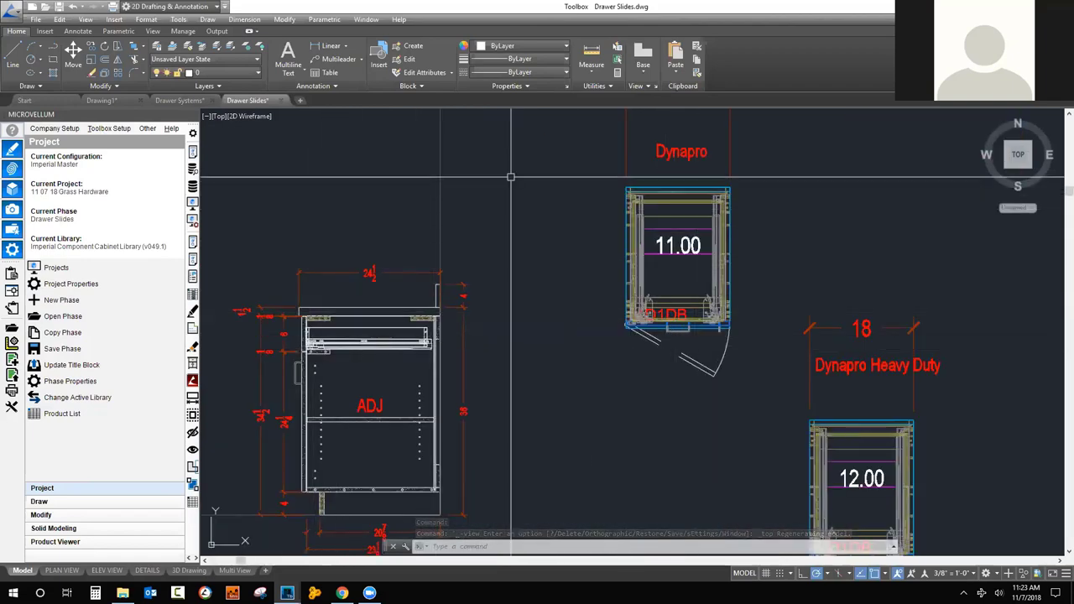
middle_drag(592, 254, 391, 188)
scroll(391, 188, down, 5)
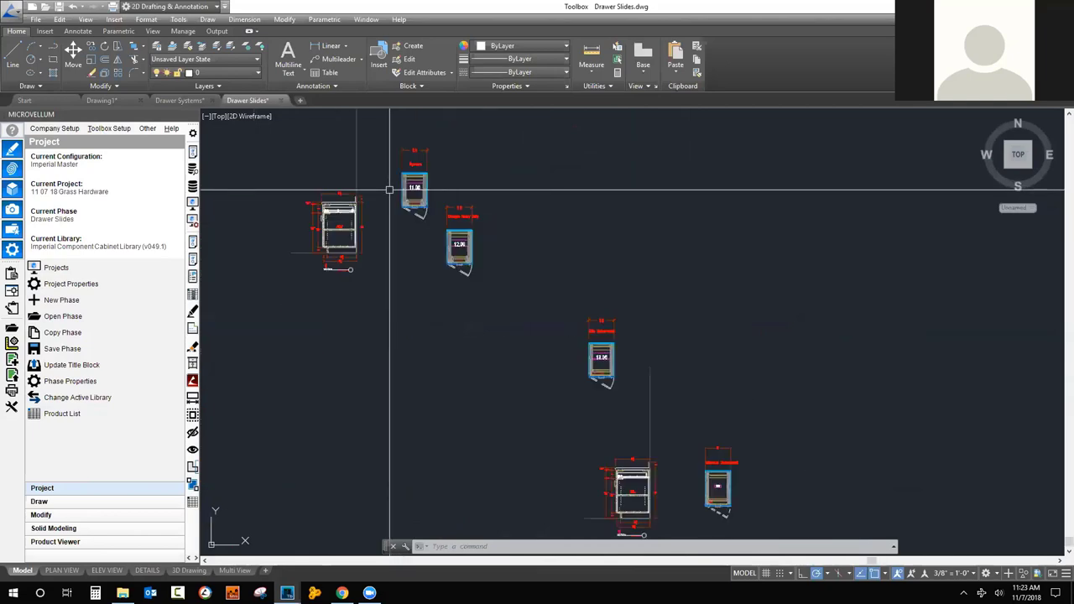
scroll(595, 357, up, 5)
scroll(443, 216, down, 5)
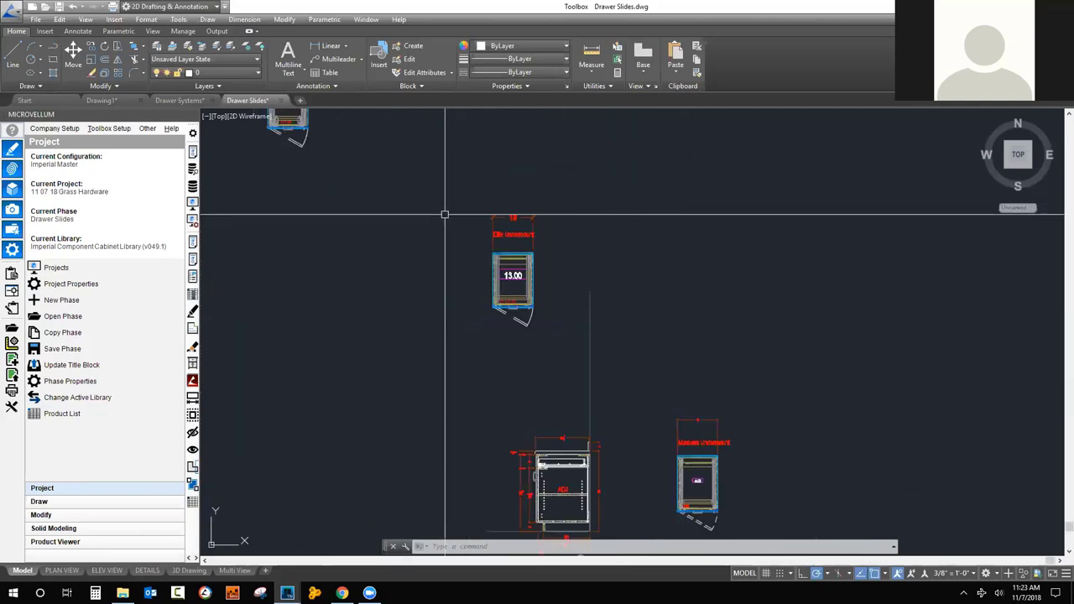
scroll(600, 375, up, 5)
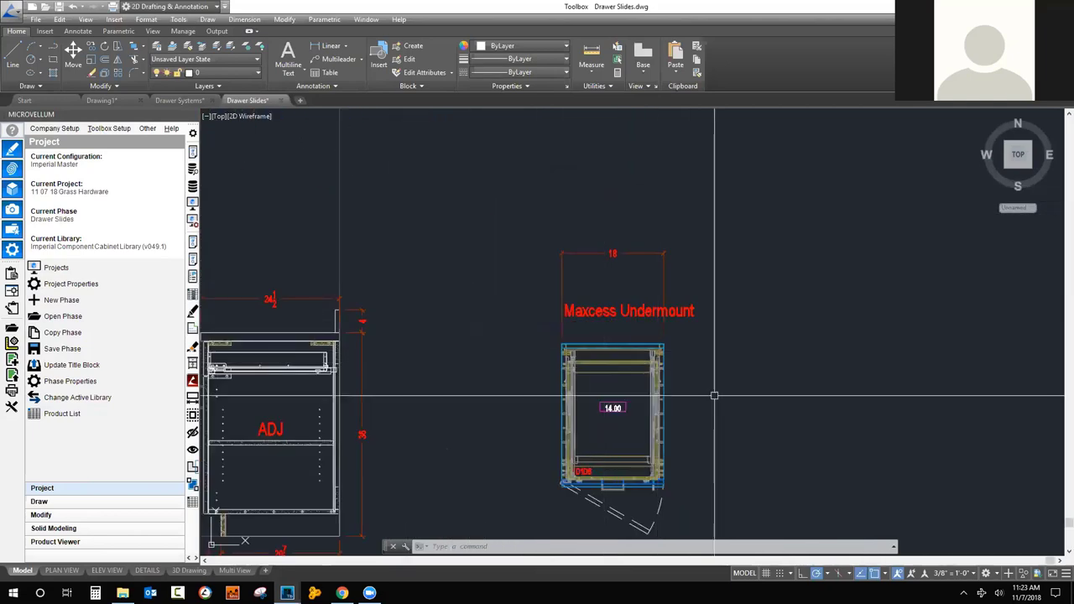
scroll(718, 395, down, 5)
middle_drag(725, 399, 923, 491)
scroll(619, 192, up, 4)
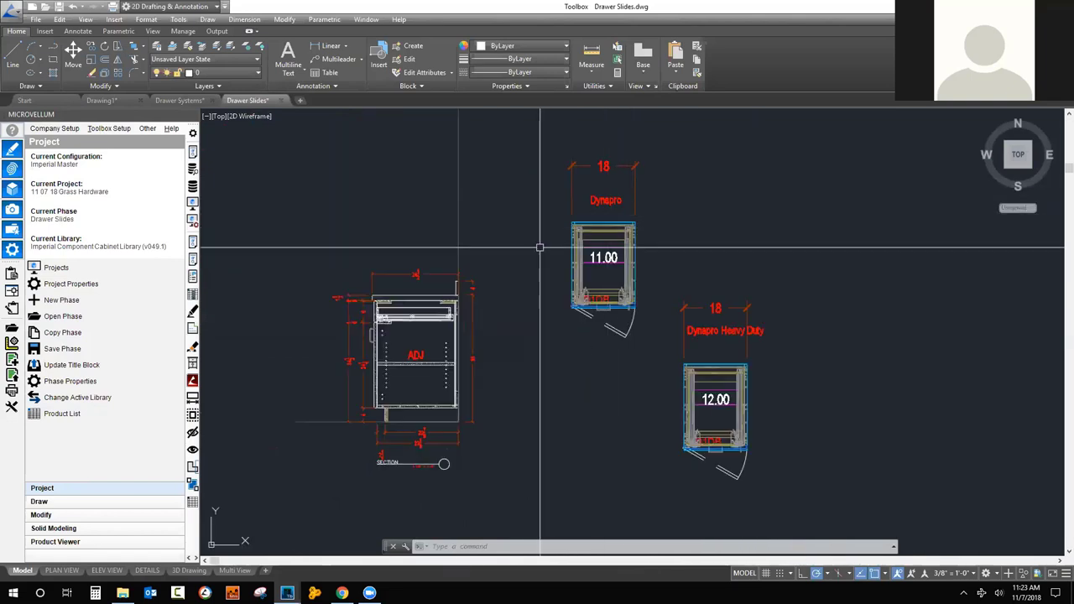
Open the product prompts of the Dynapro cabinet 11.00 and review the top drawer types, keeping Drawer Standard Wood Box.
click(193, 242)
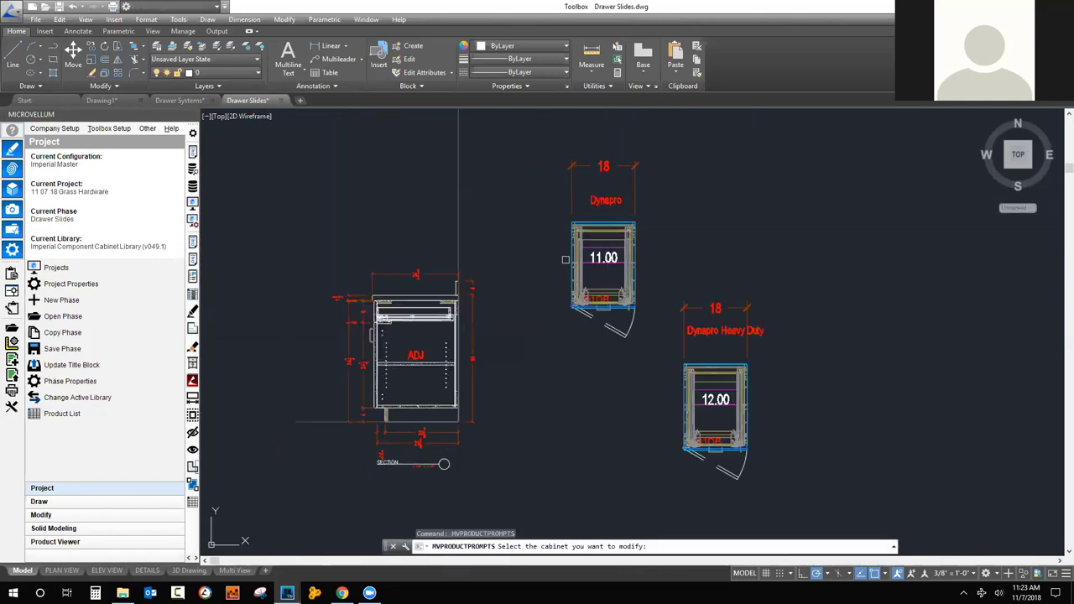
click(603, 267)
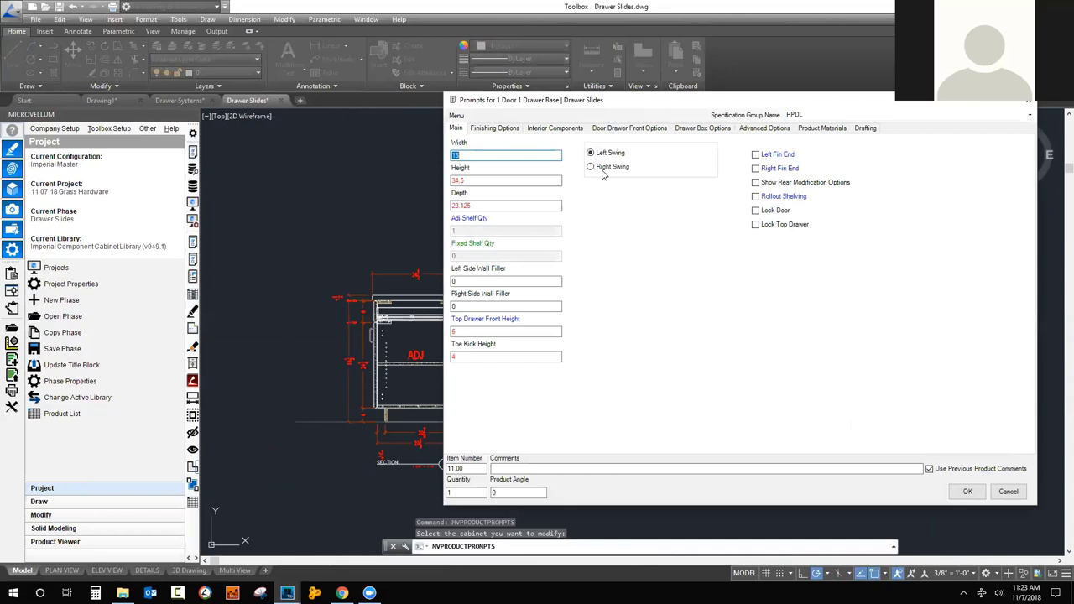
click(705, 131)
click(551, 160)
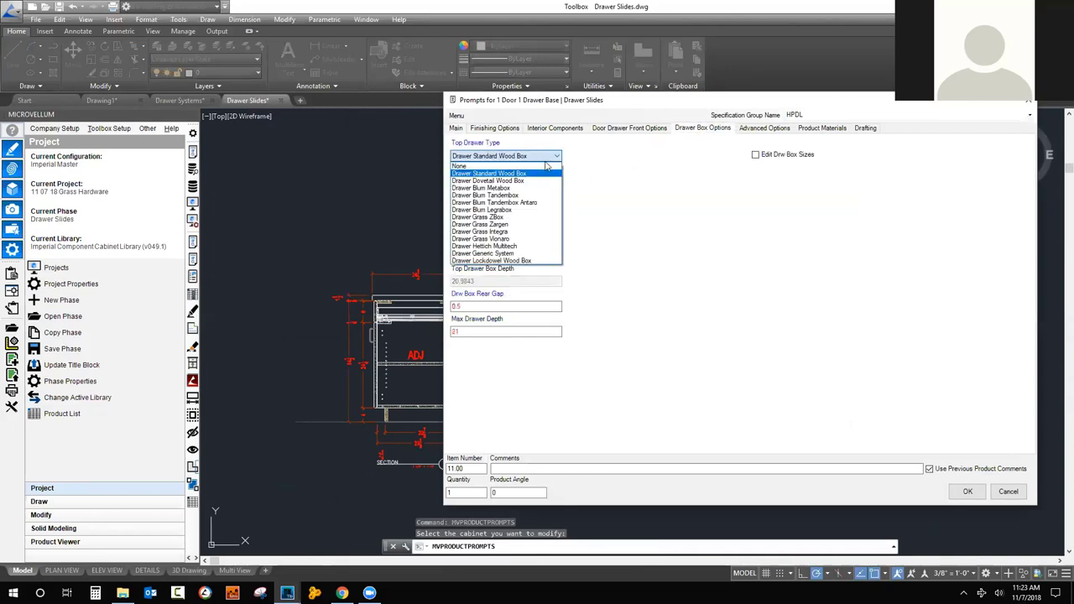
click(541, 174)
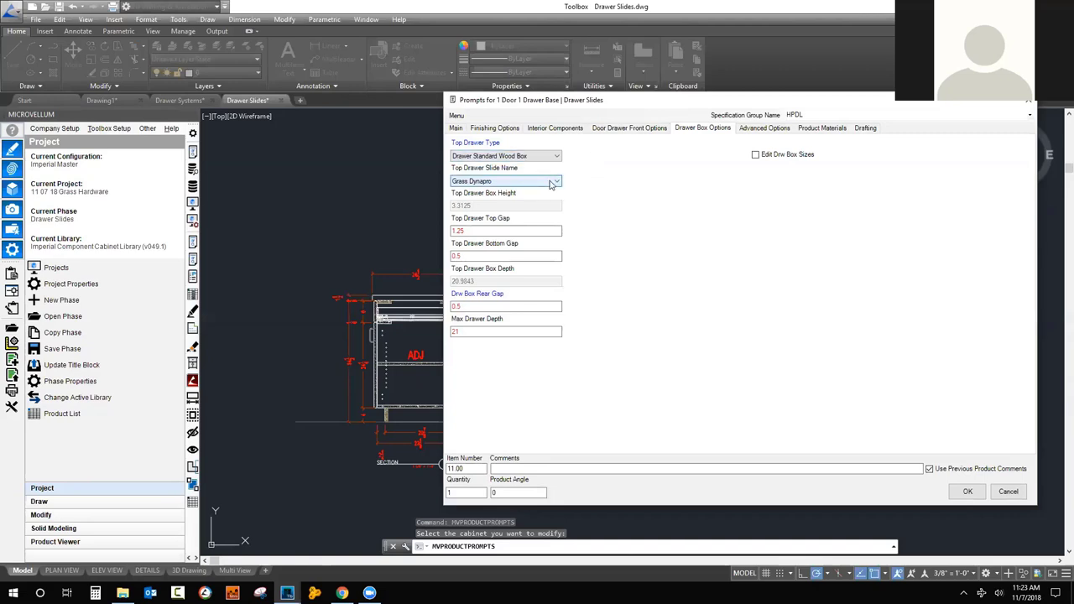
Review the Grass slides available as the top drawer slide name, keeping Grass Dynapro selected.
click(550, 183)
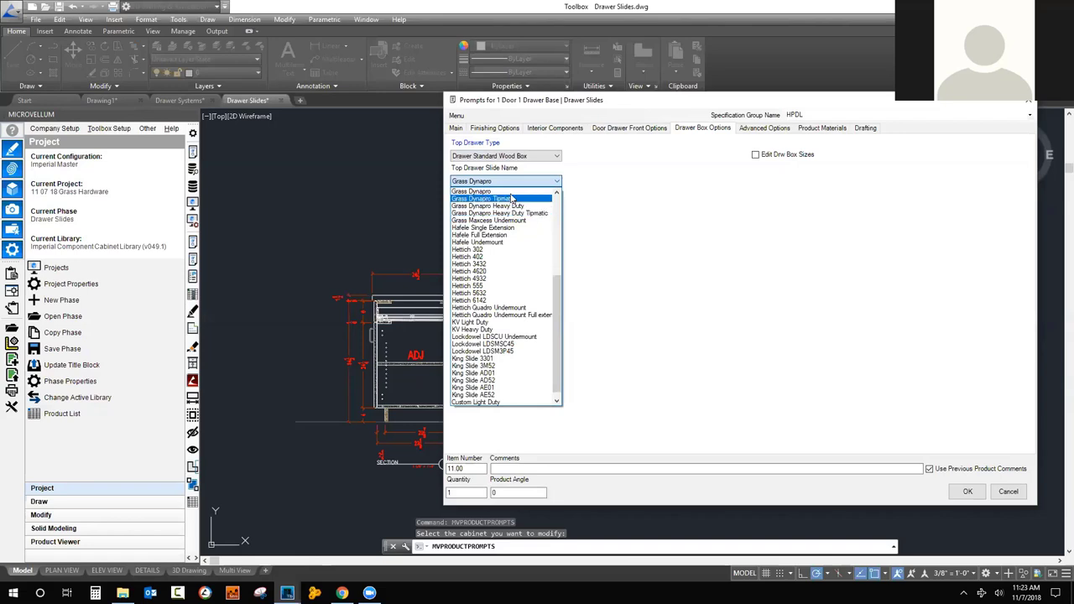
click(512, 192)
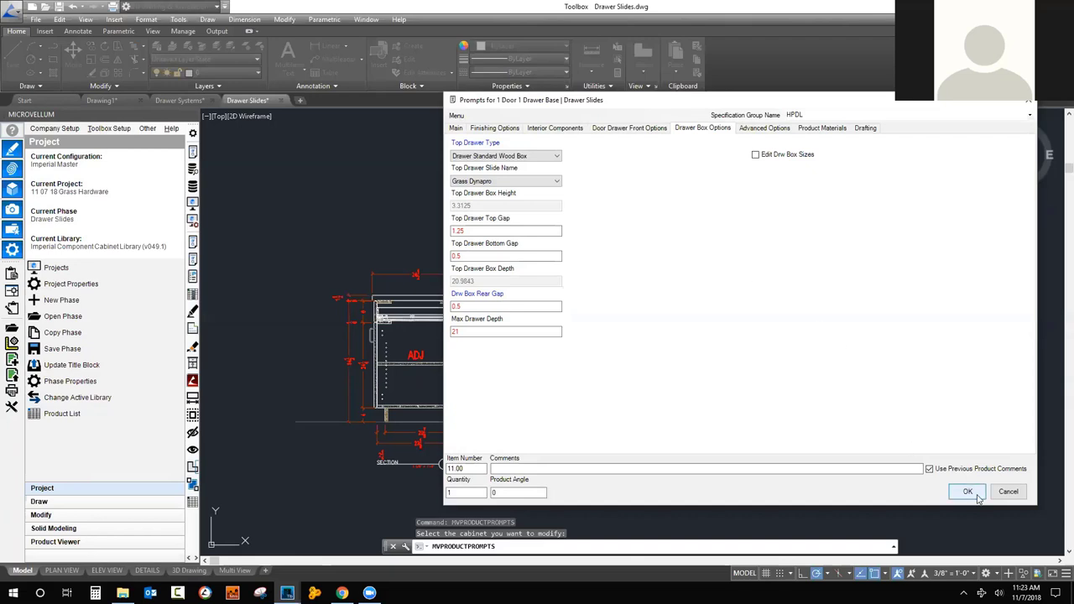
click(550, 183)
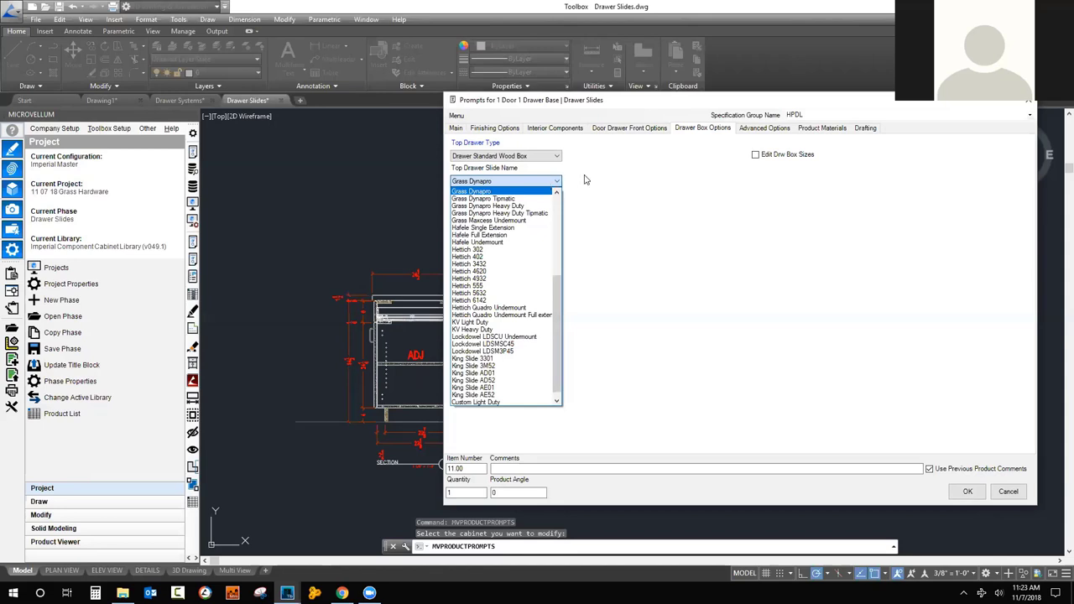
drag(561, 291, 560, 270)
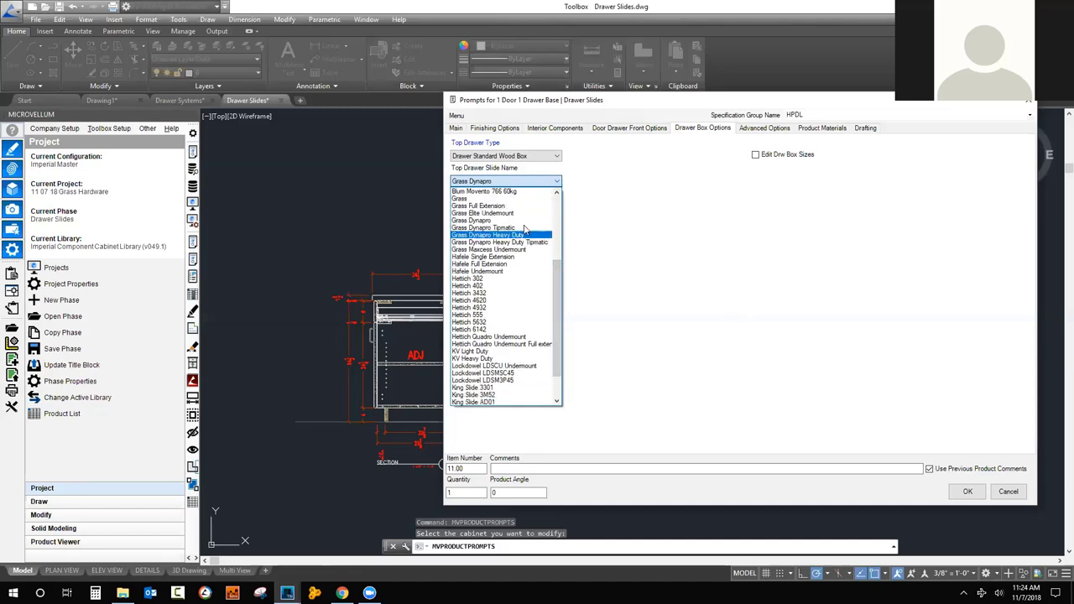
click(875, 414)
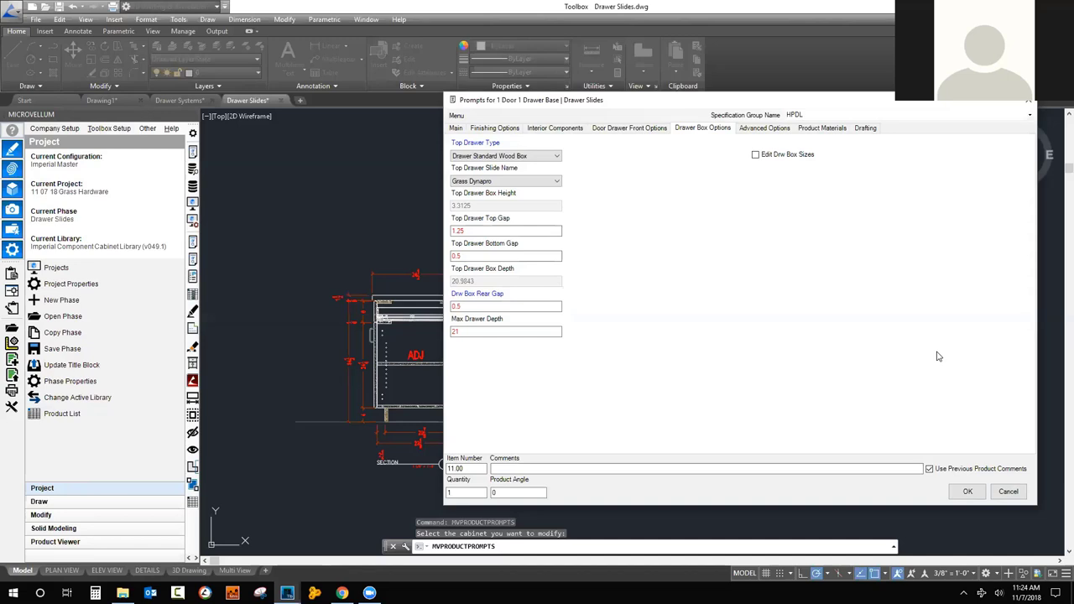
Try Grass Dynapro Tipmatic as the top drawer slide and discard the prompt changes.
click(555, 182)
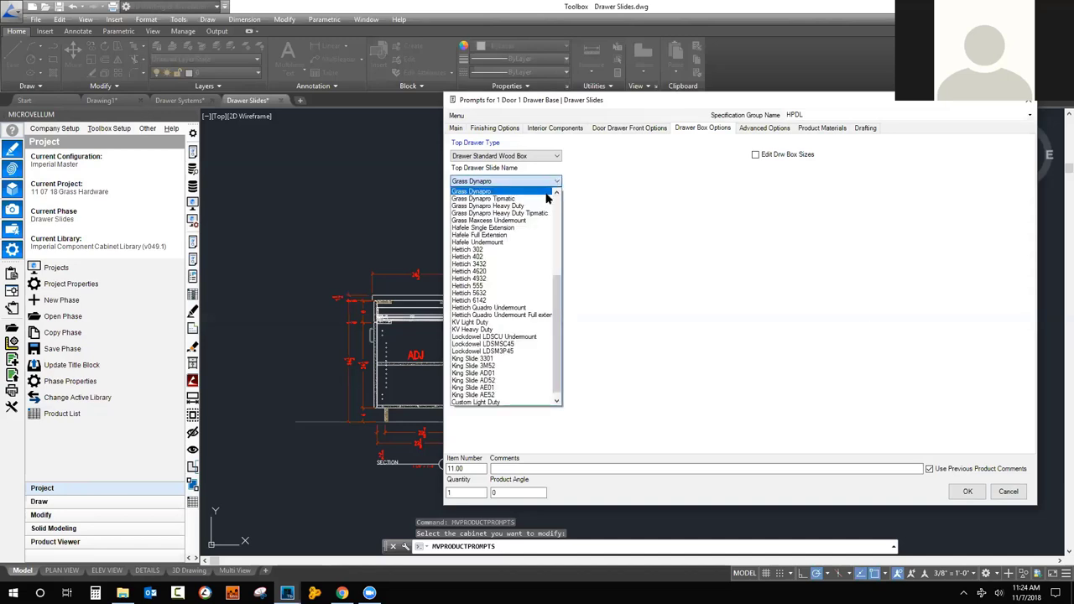
click(531, 200)
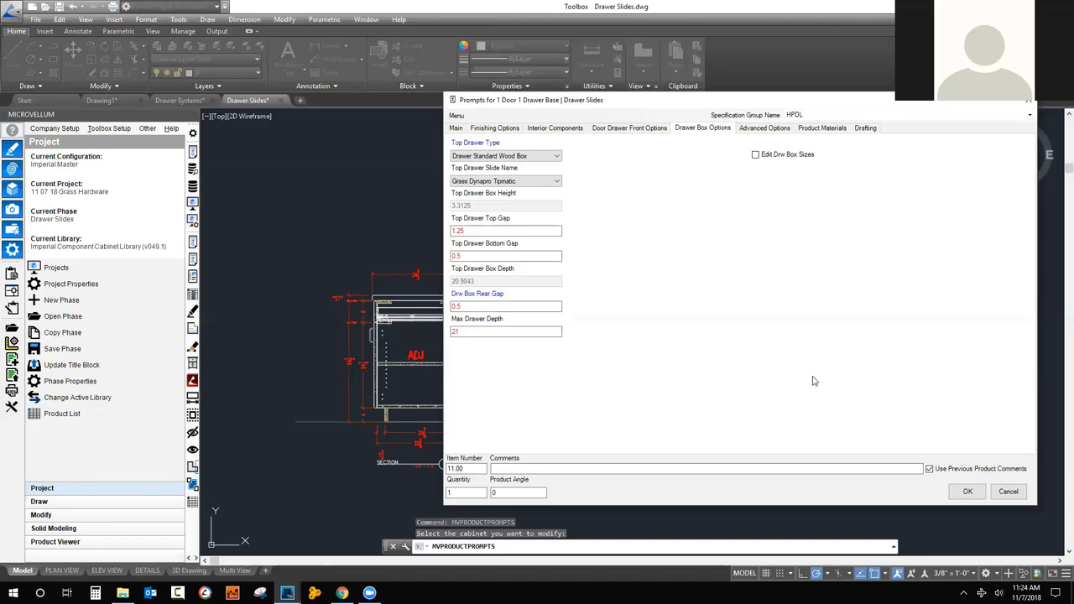
click(1008, 492)
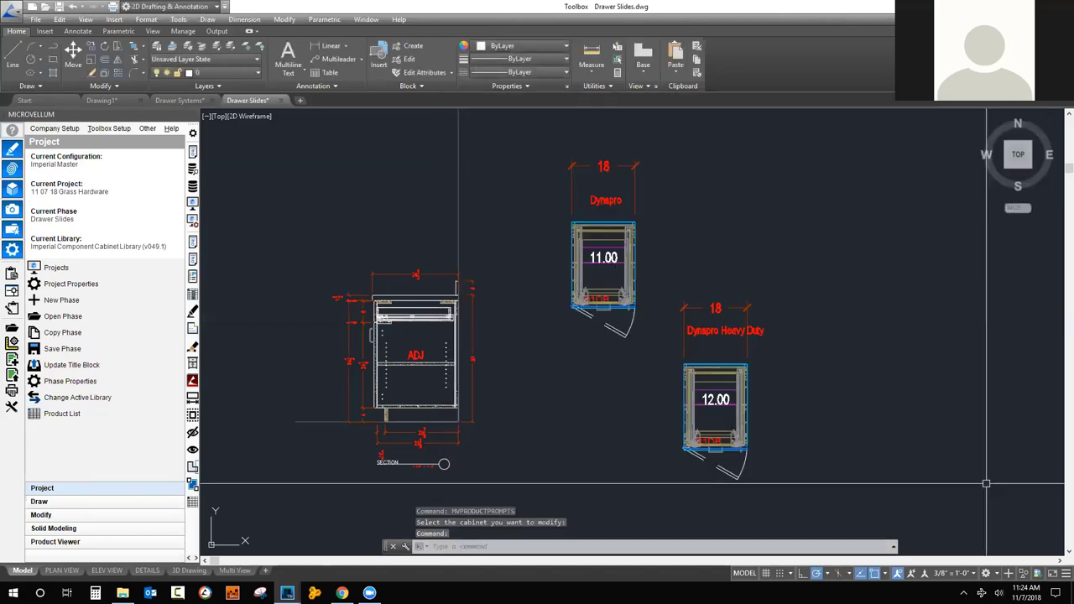
Open the Dynapro cabinet's design data, enlarge the workbook and look through the Grass Elite and Dynapro slide lookup tables.
click(192, 296)
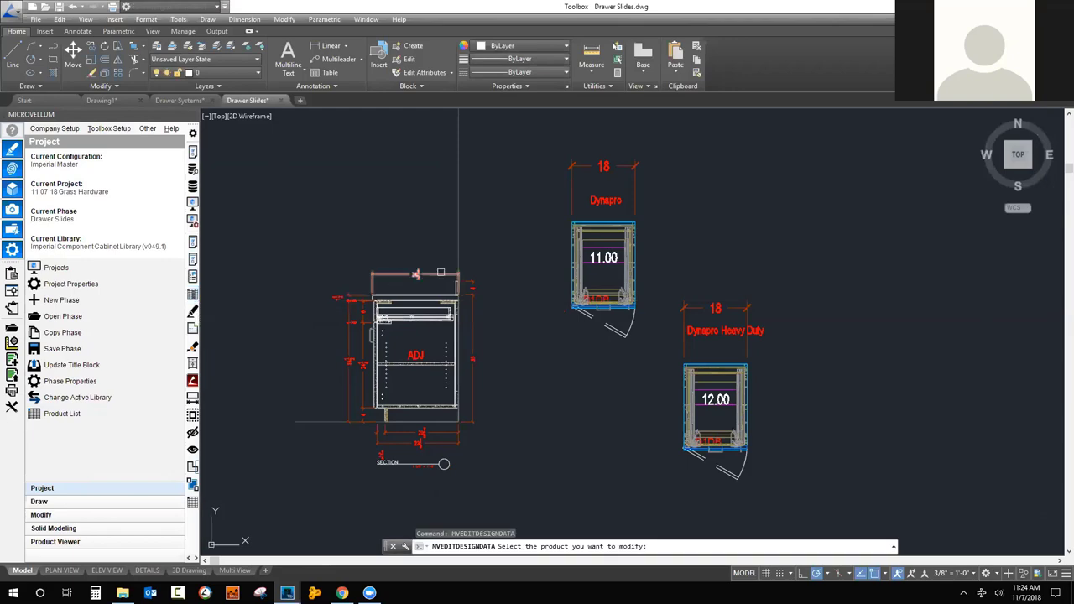
click(571, 246)
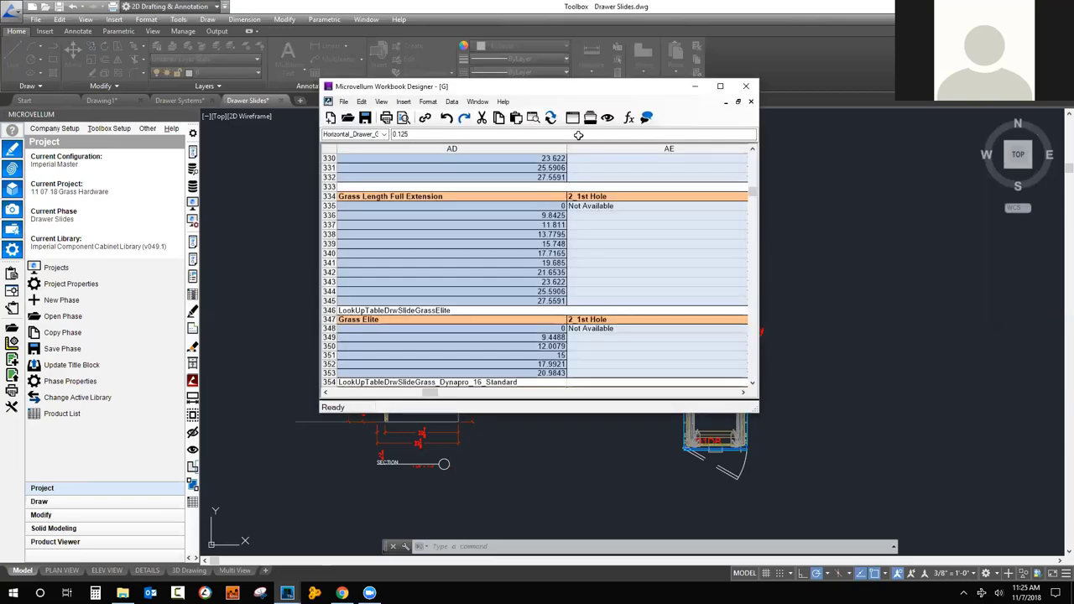
drag(753, 409, 994, 509)
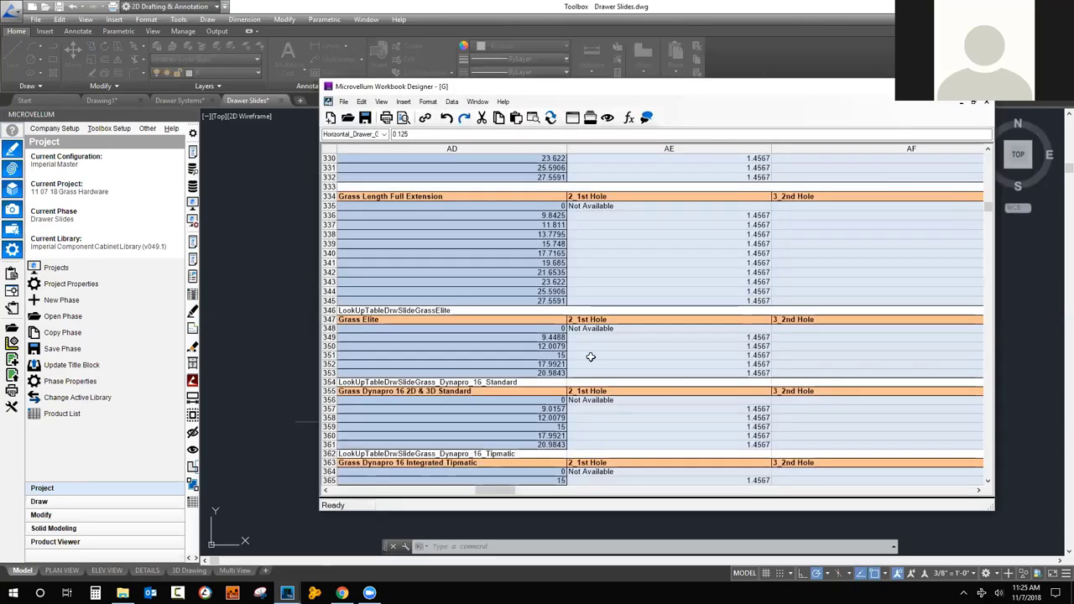
scroll(527, 282, down, 5)
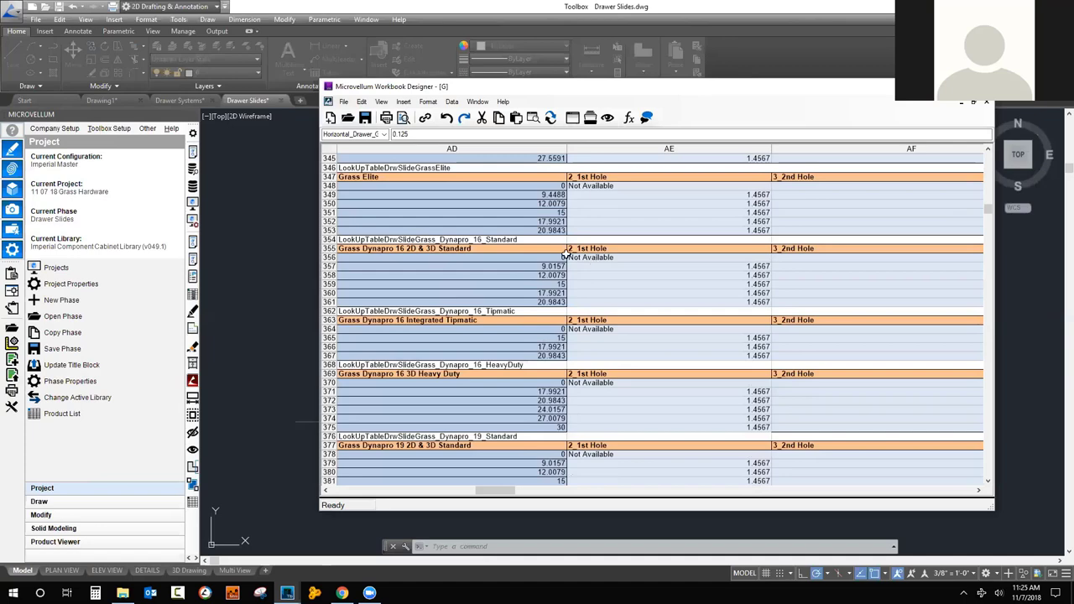
scroll(449, 346, down, 4)
scroll(462, 345, up, 4)
scroll(476, 341, down, 3)
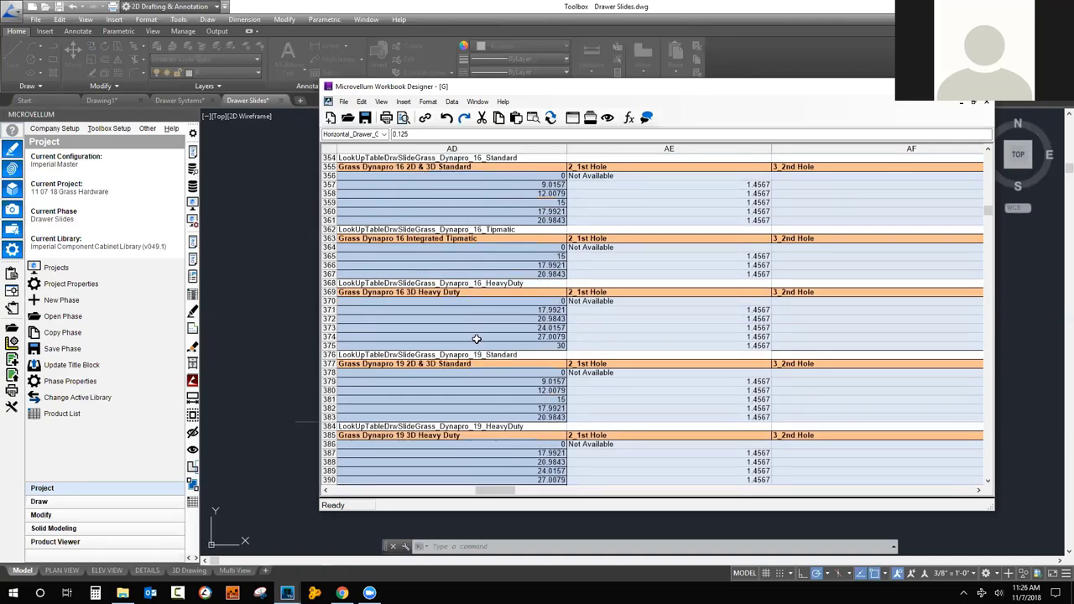
scroll(520, 323, up, 4)
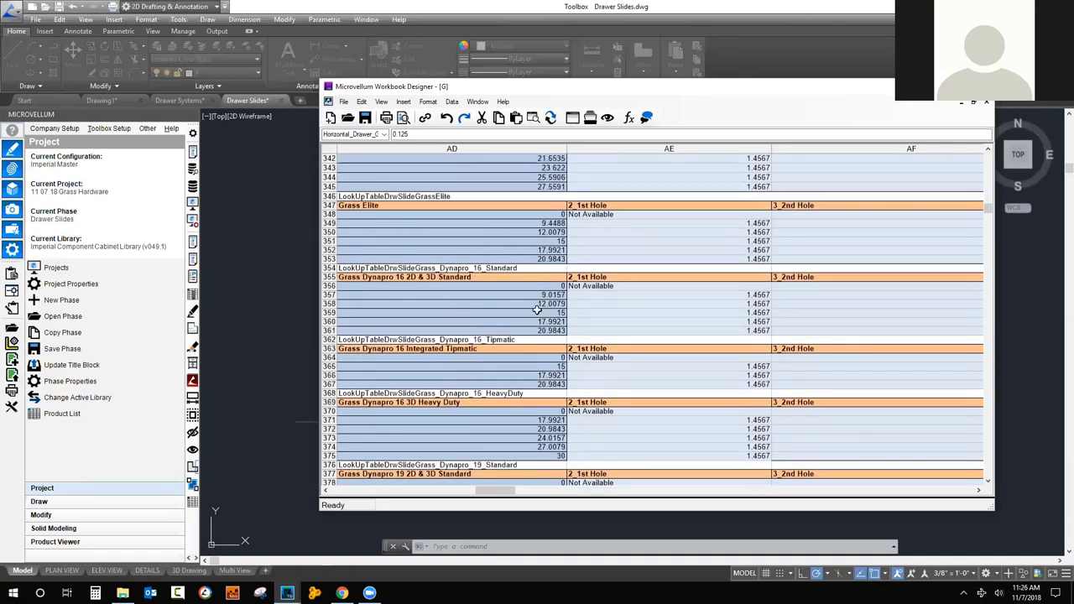
Examine the slide lengths in the Grass Elite and Dynapro 16 Standard tables and the latter's hole positions.
click(544, 232)
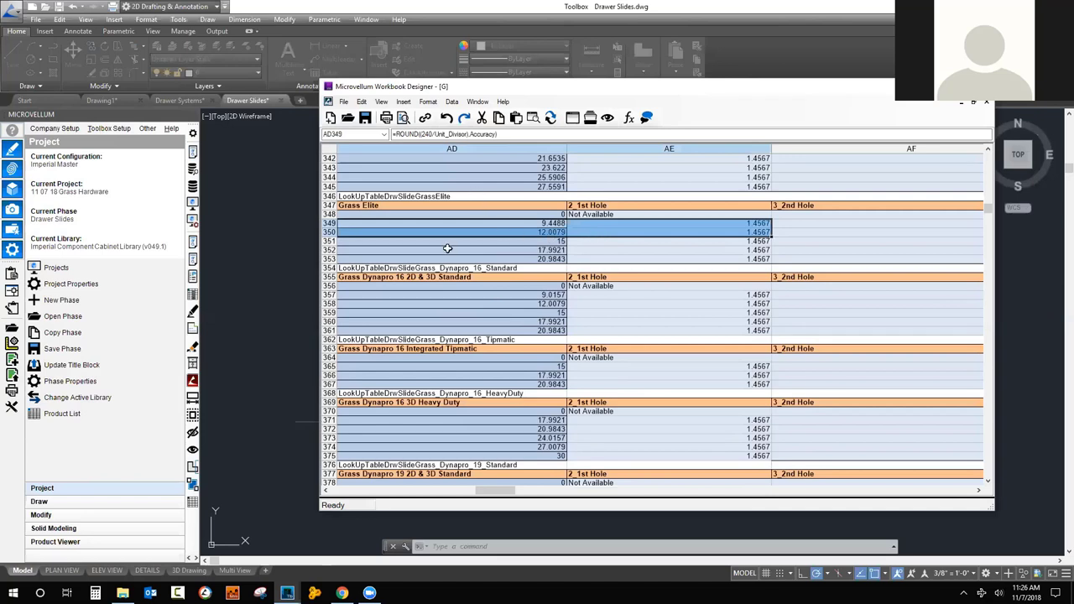
click(479, 241)
click(482, 302)
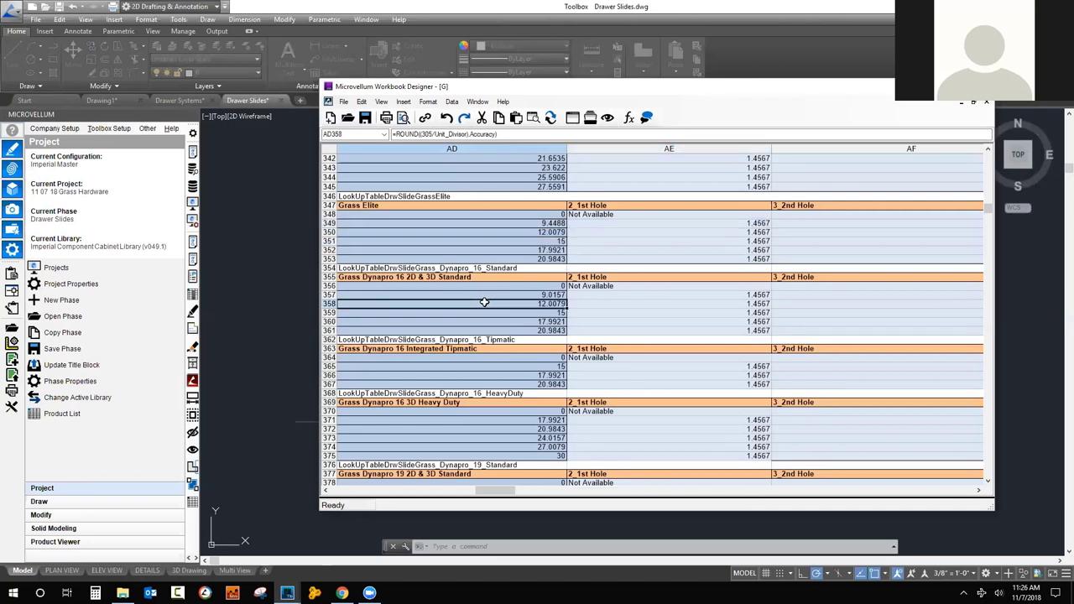
scroll(482, 302, down, 1)
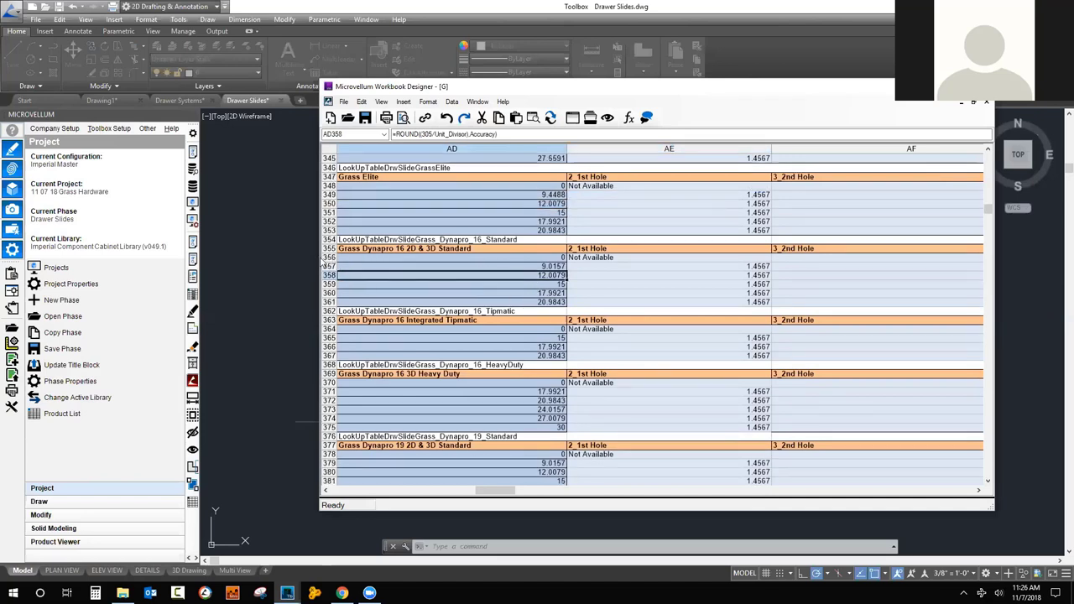
drag(320, 255, 339, 302)
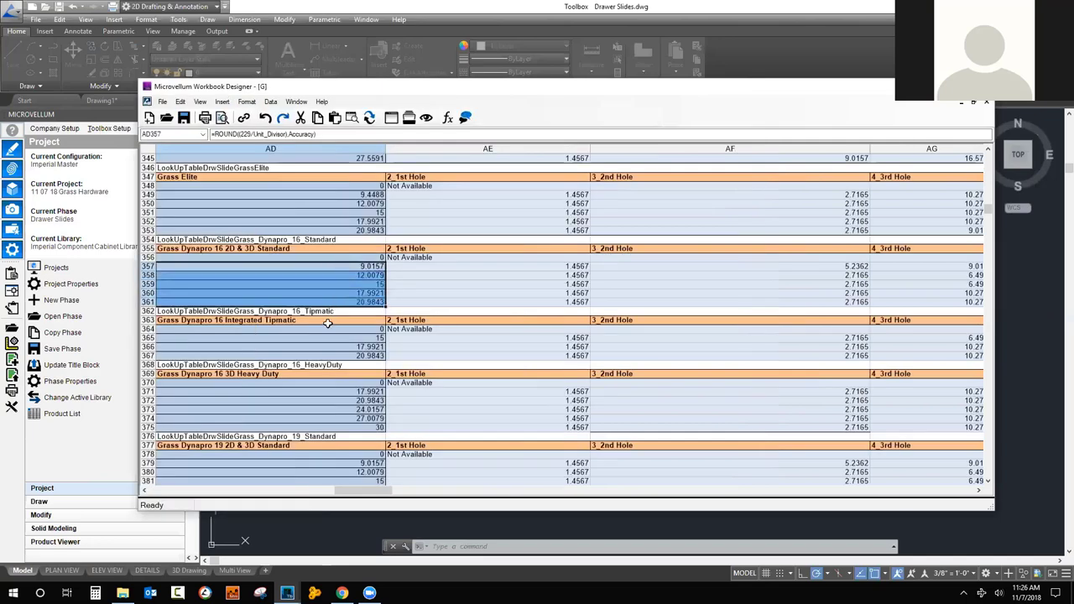
click(648, 283)
click(930, 275)
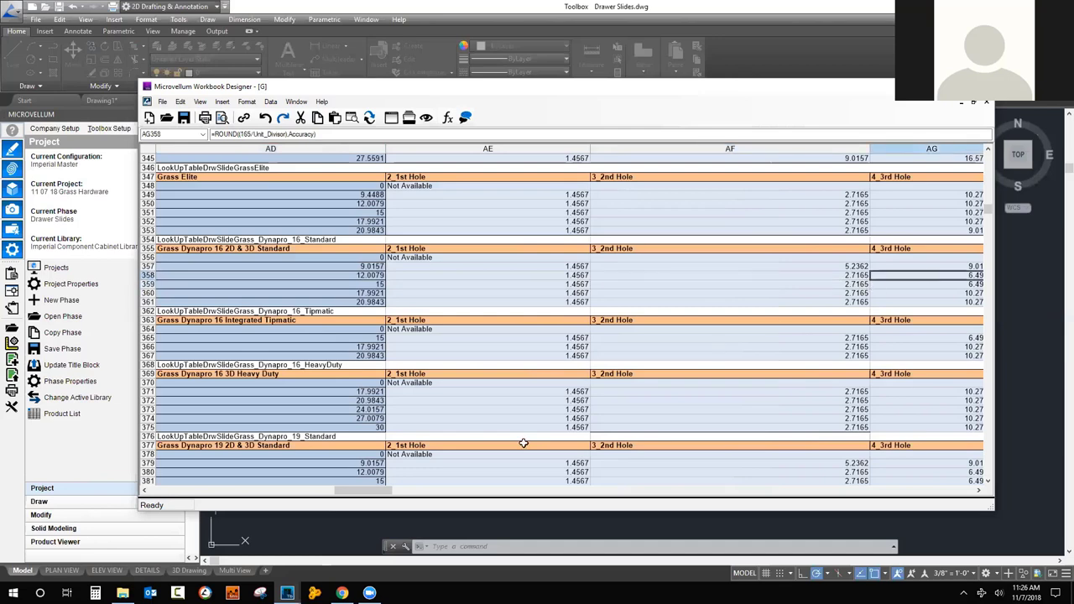
mouse_move(380, 498)
mouse_down()
mouse_move(403, 495)
mouse_move(372, 495)
mouse_up()
Examine the hole positions in the Dynapro 16 Integrated Tipmatic table and the lengths and holes for Dynapro 16 3D Heavy Duty.
click(554, 346)
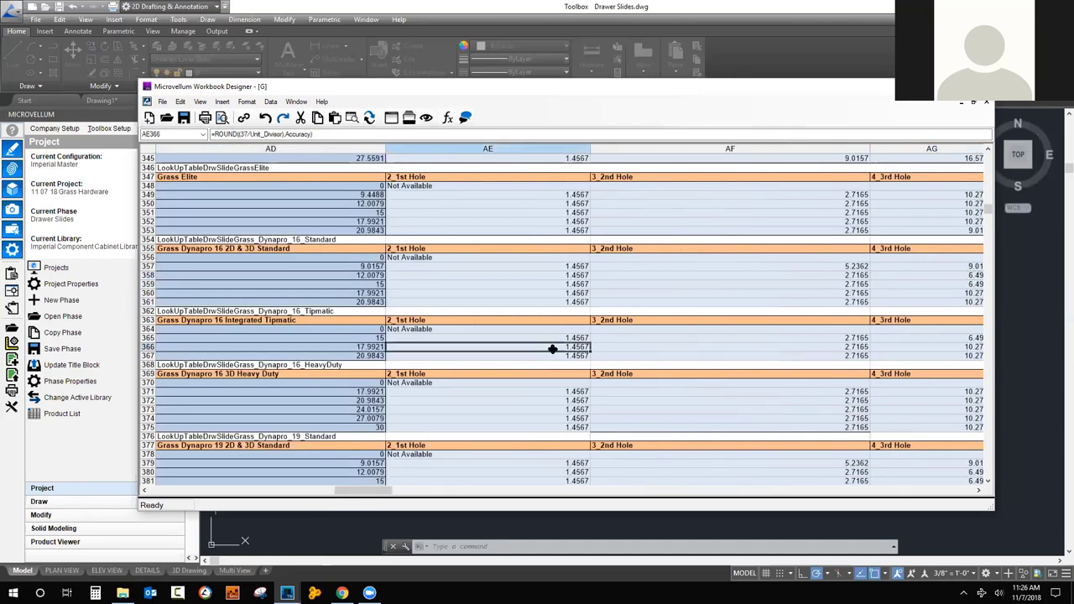
click(536, 415)
click(333, 402)
click(681, 392)
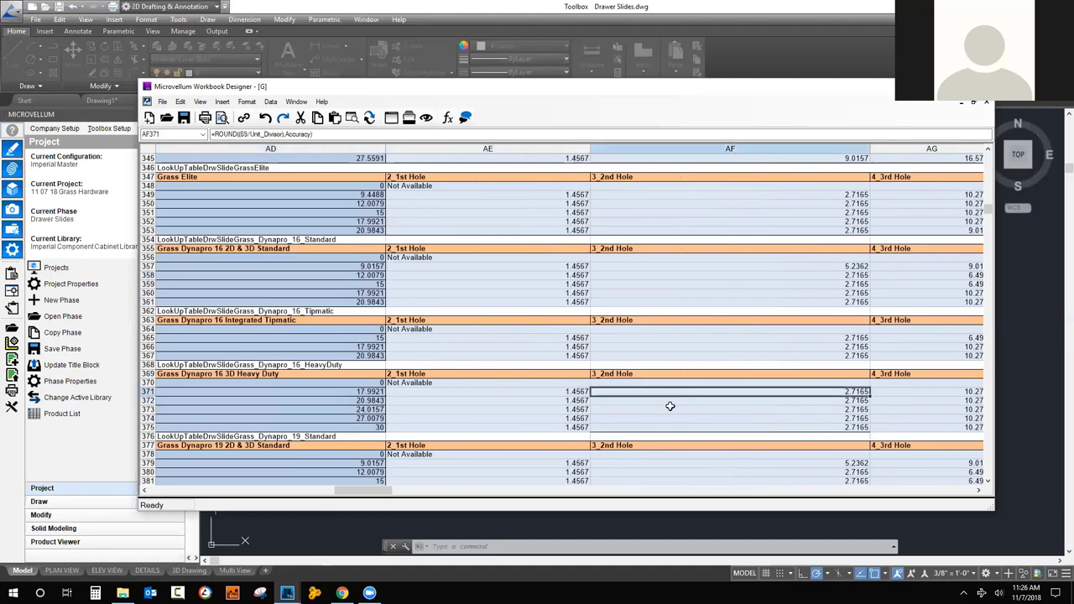
click(668, 417)
click(382, 409)
Check the Dynapro 19 Standard, Dynapro 19 Heavy Duty and Grass 16 Maxcess tables, and close the design data workbook.
scroll(382, 409, down, 3)
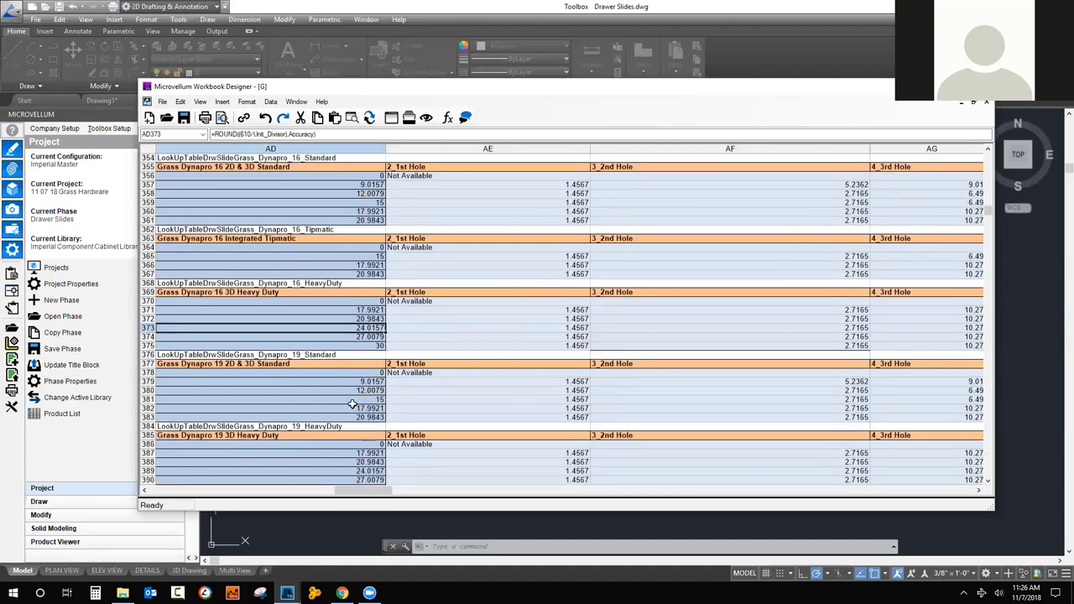
click(375, 382)
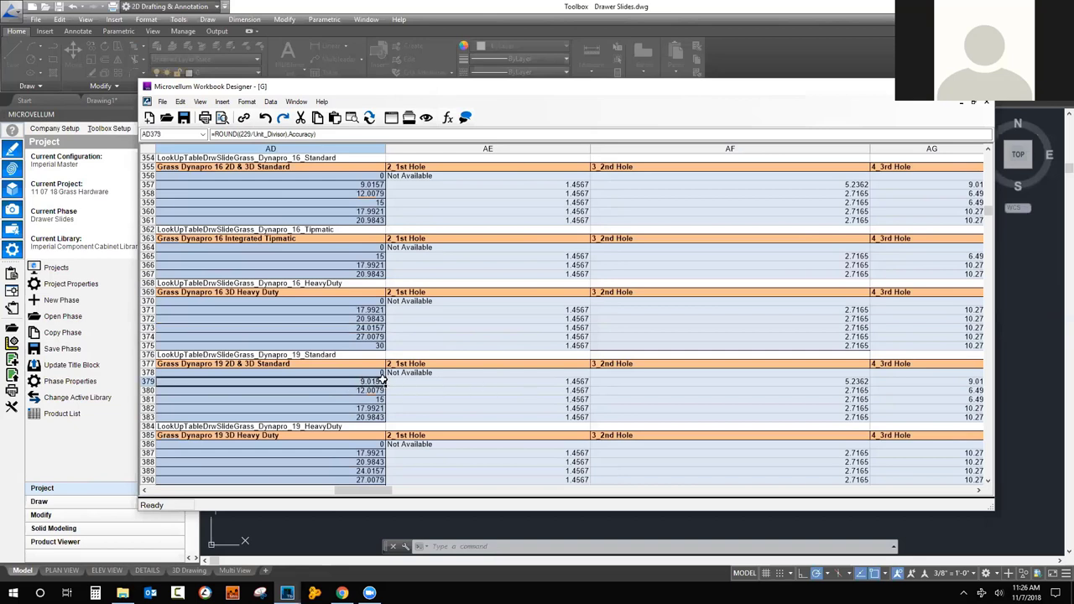
scroll(386, 392, down, 2)
scroll(386, 392, down, 1)
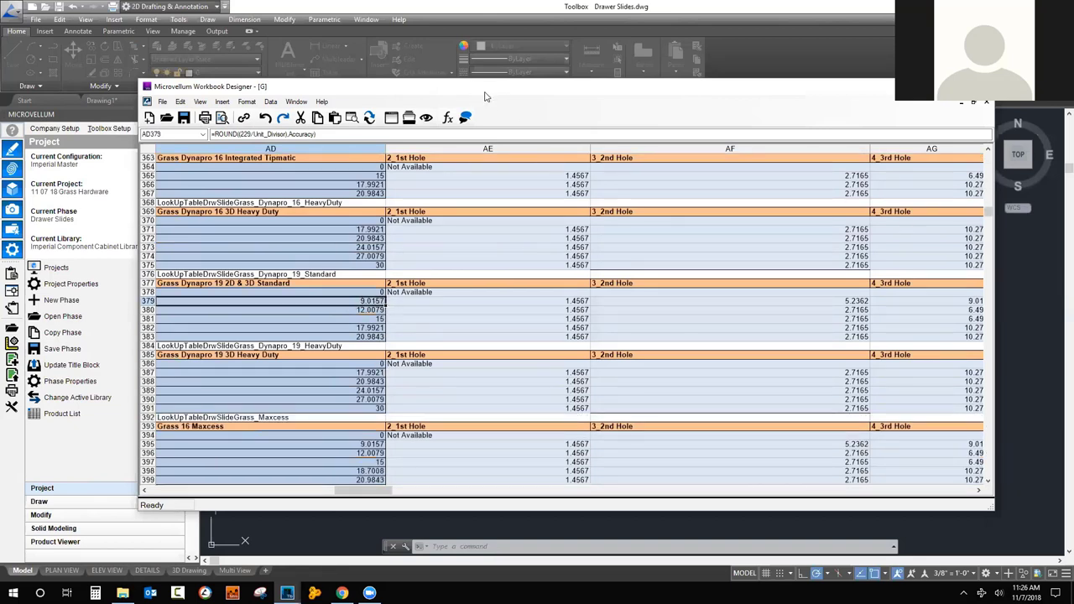
key(alt+F4)
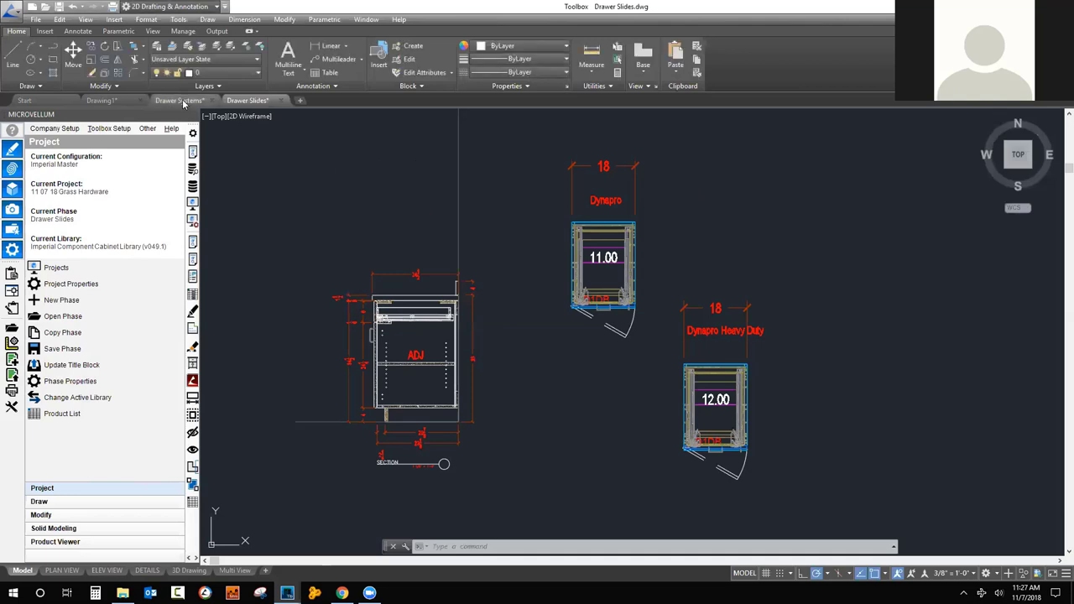
Switch to the Drawer Systems drawing and inspect the Grass ZBox drawer of the one-drawer cabinet in side view.
click(183, 103)
scroll(695, 288, down, 5)
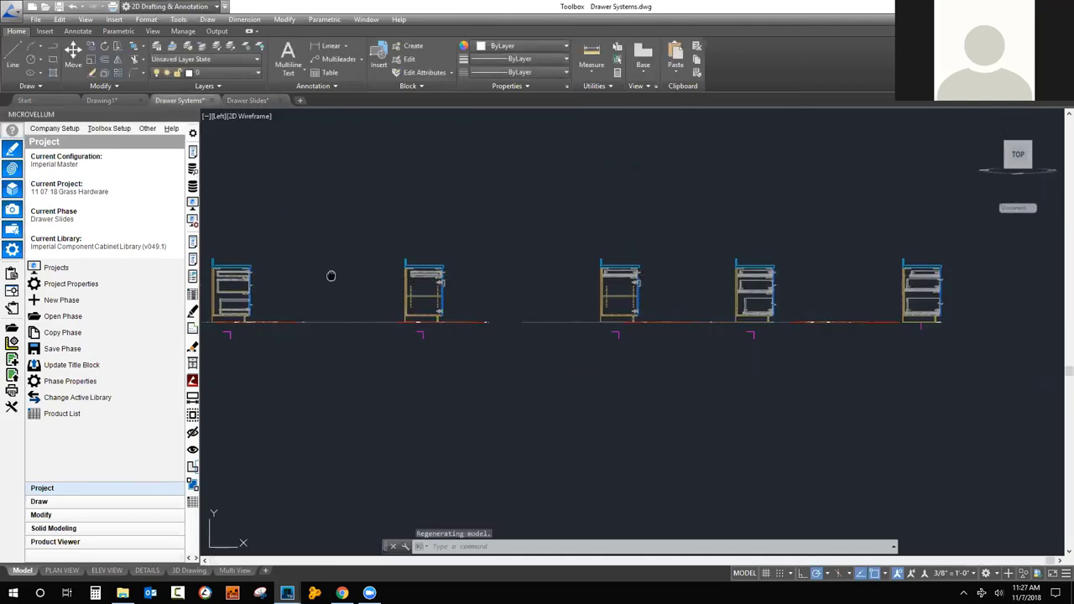
scroll(834, 263, up, 2)
scroll(609, 257, up, 3)
scroll(755, 230, up, 3)
scroll(645, 245, up, 3)
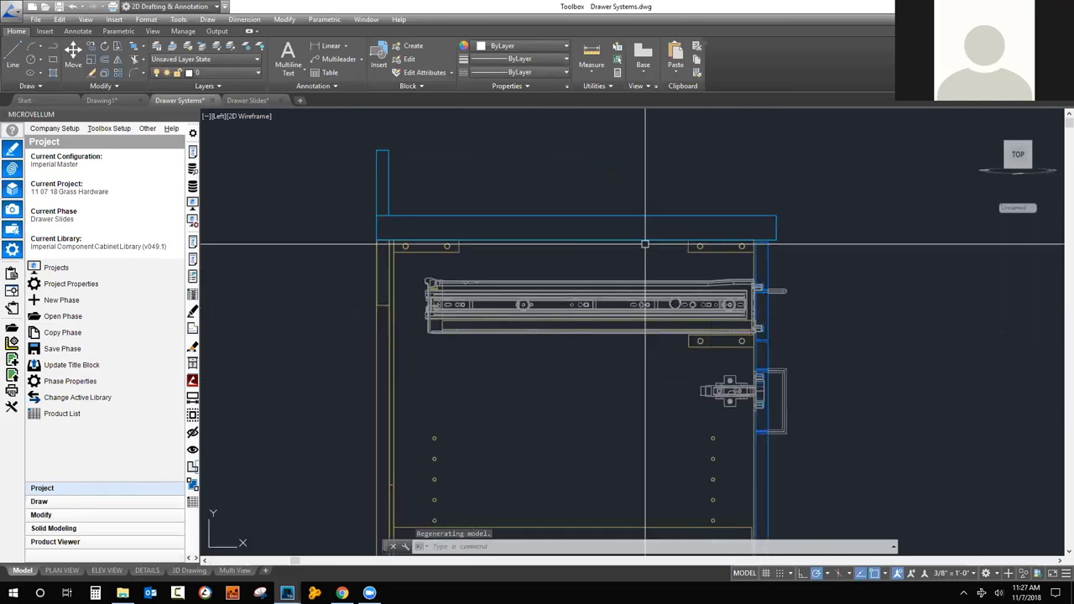
scroll(579, 241, up, 2)
scroll(655, 245, down, 2)
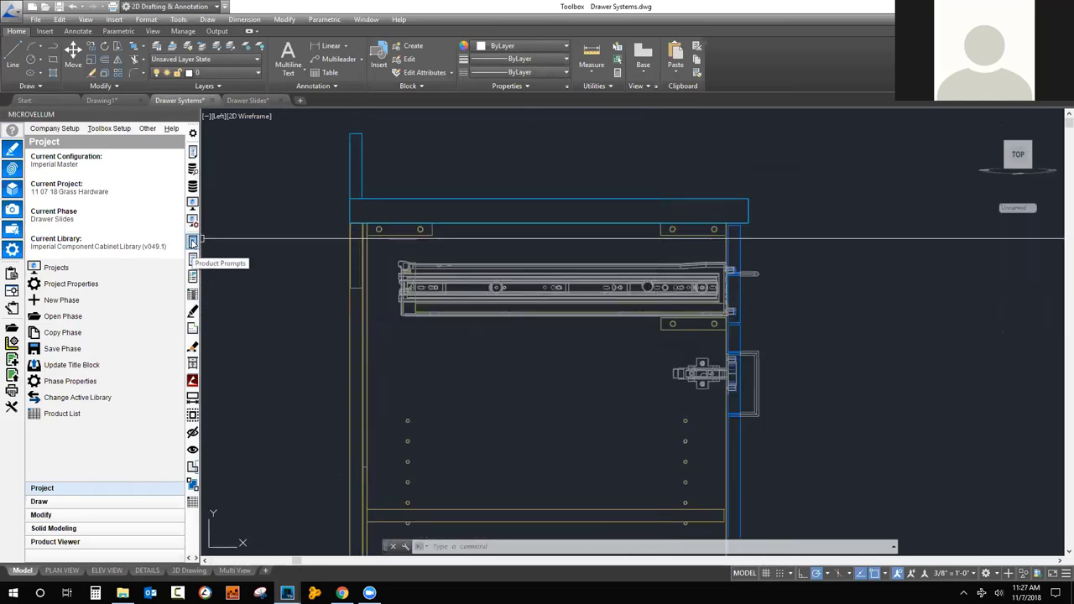
Open the prompts of the cabinet's Grass ZBox drawer, check the available height names, and close them without saving.
click(193, 241)
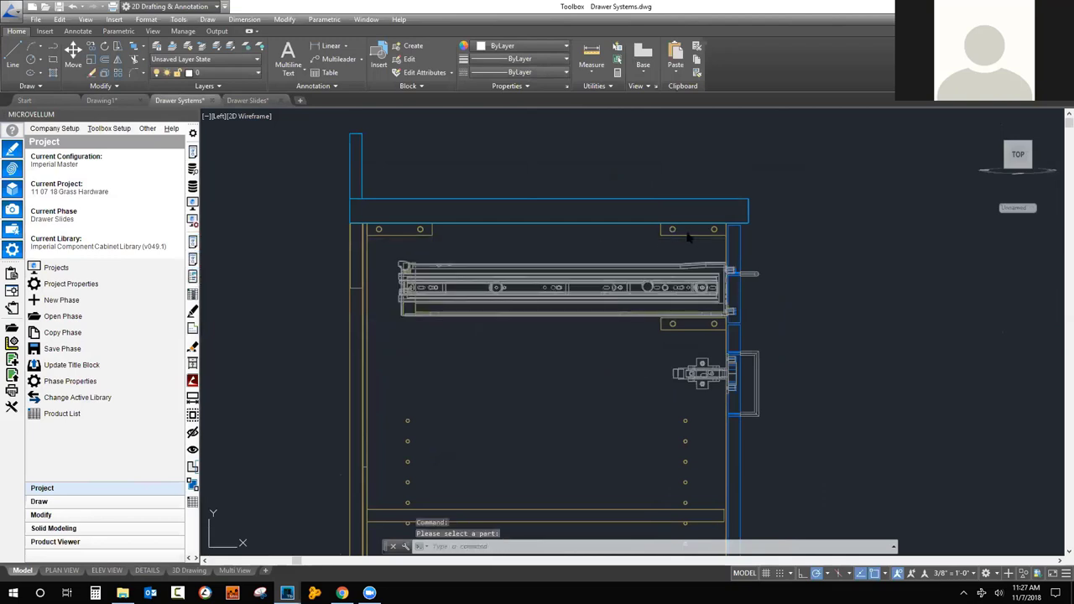
click(688, 238)
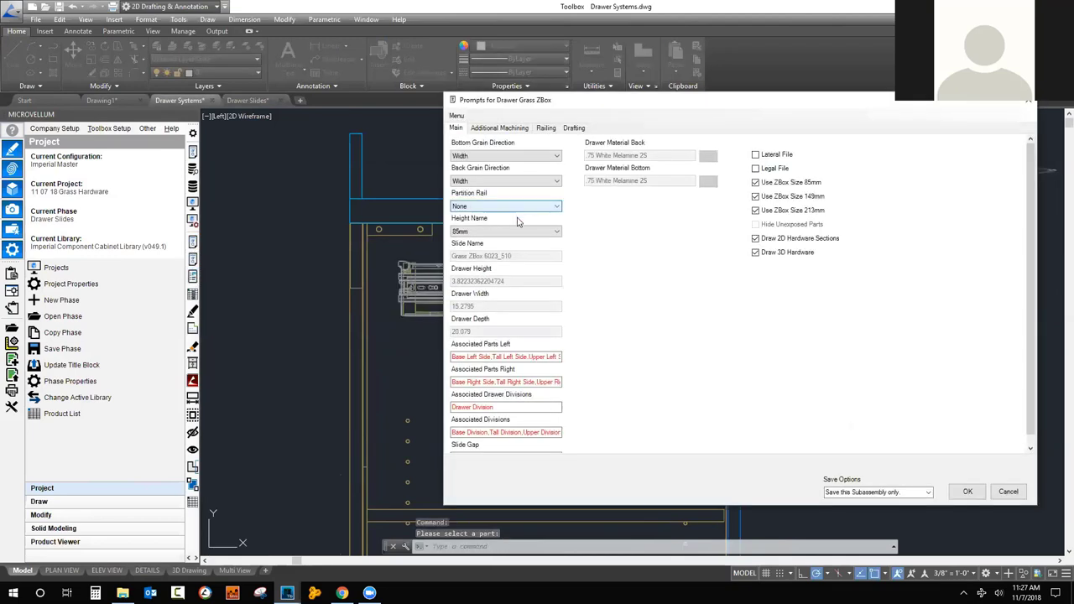
click(518, 206)
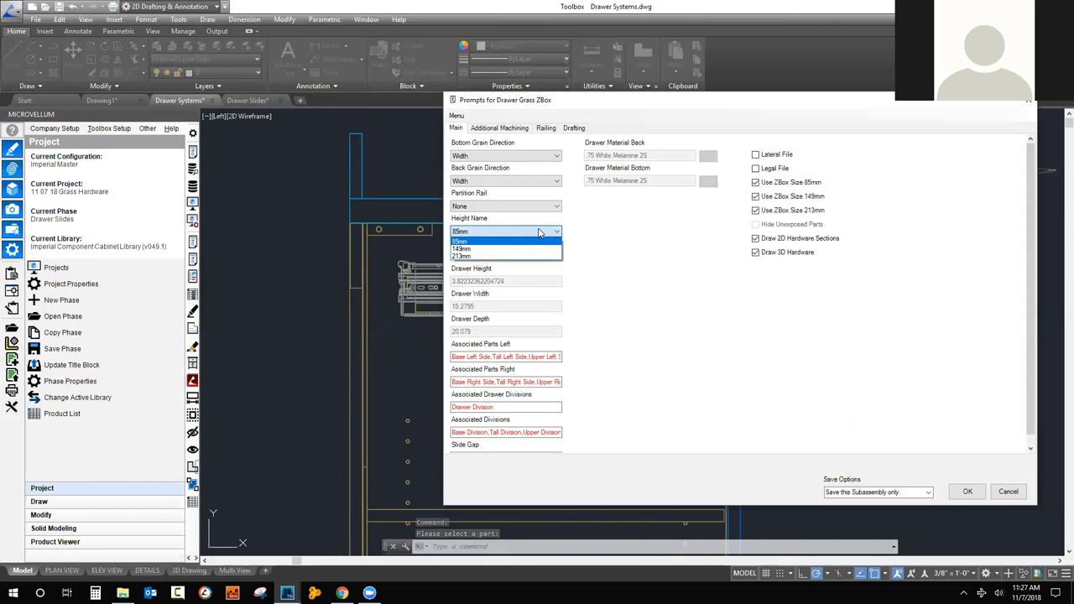
click(608, 231)
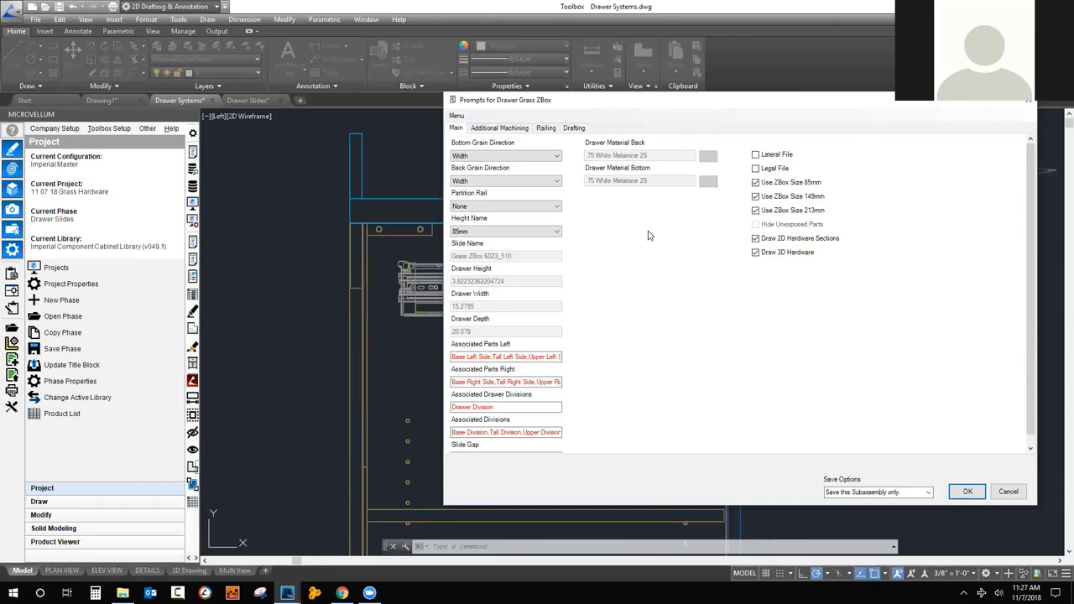
click(549, 231)
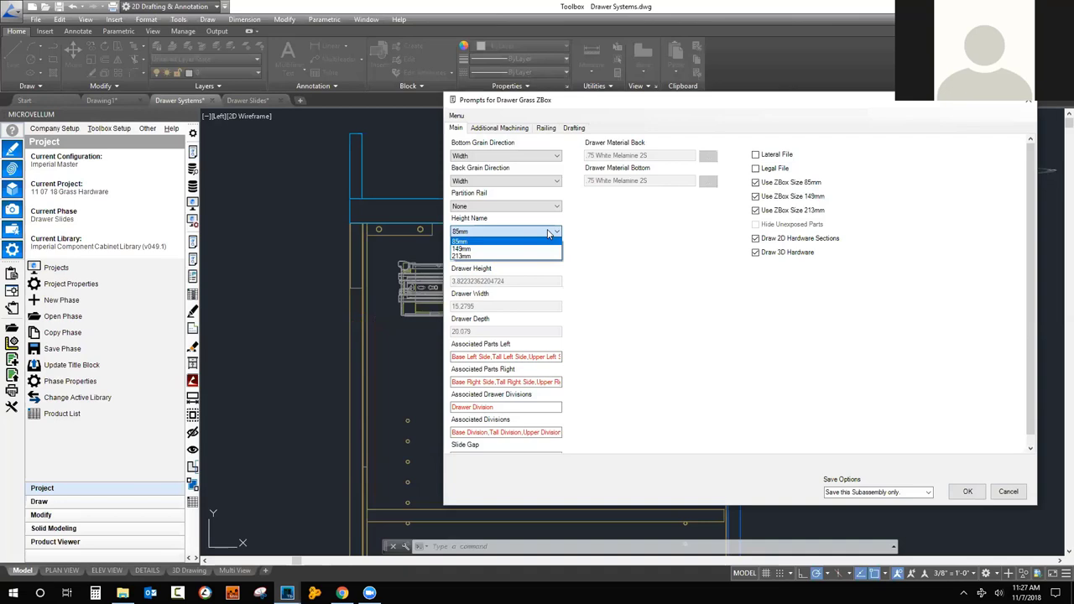
click(549, 235)
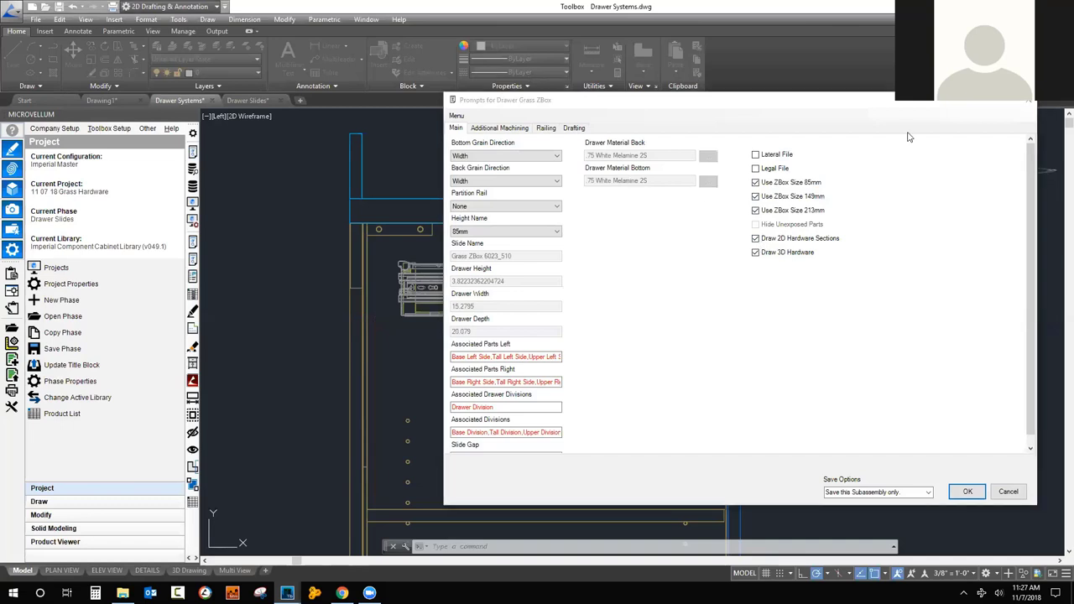
click(499, 128)
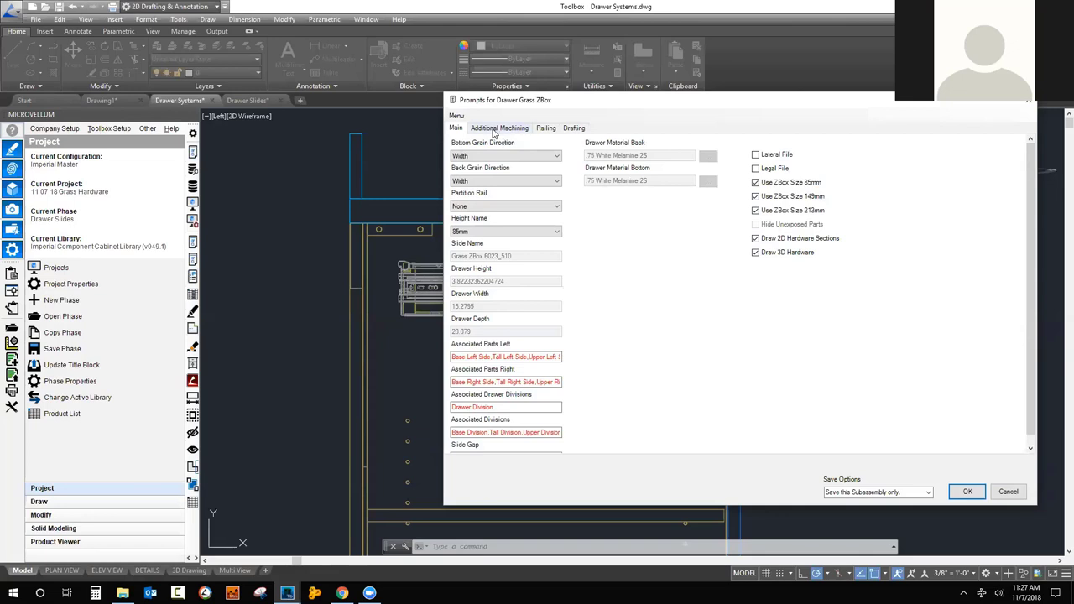
click(455, 129)
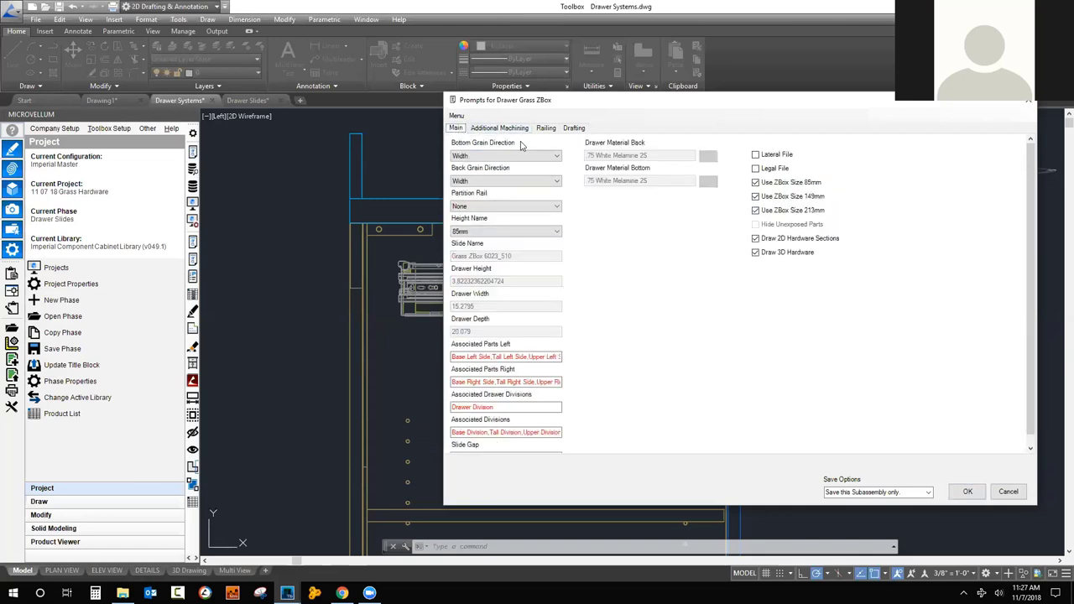
click(1009, 492)
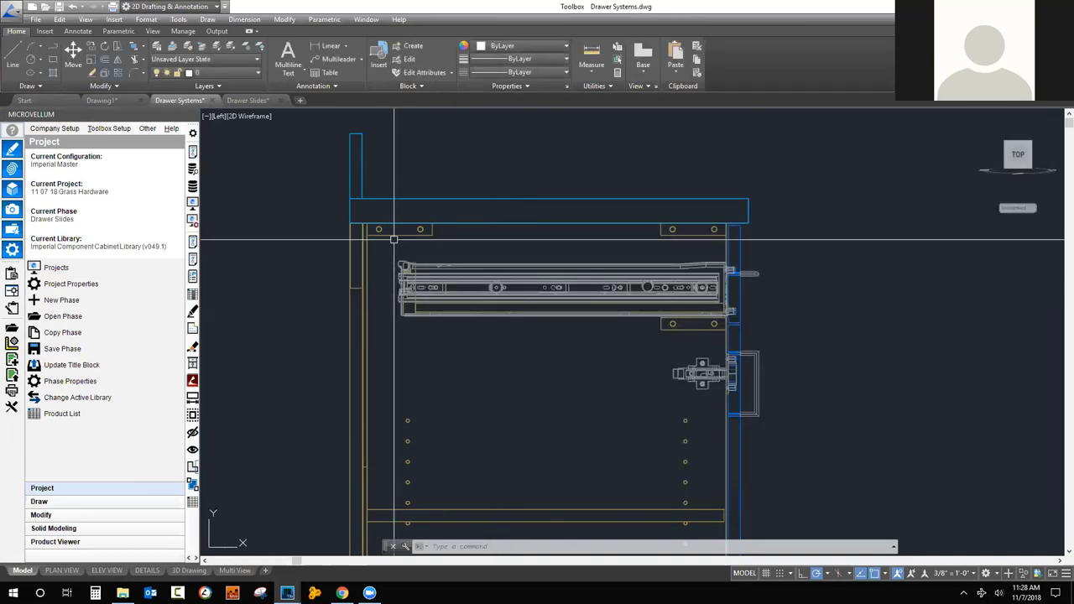
Switch to the Drawer Slides drawing, set the front view, and erase the locking device under the drawer bottom's left end.
scroll(394, 239, down, 4)
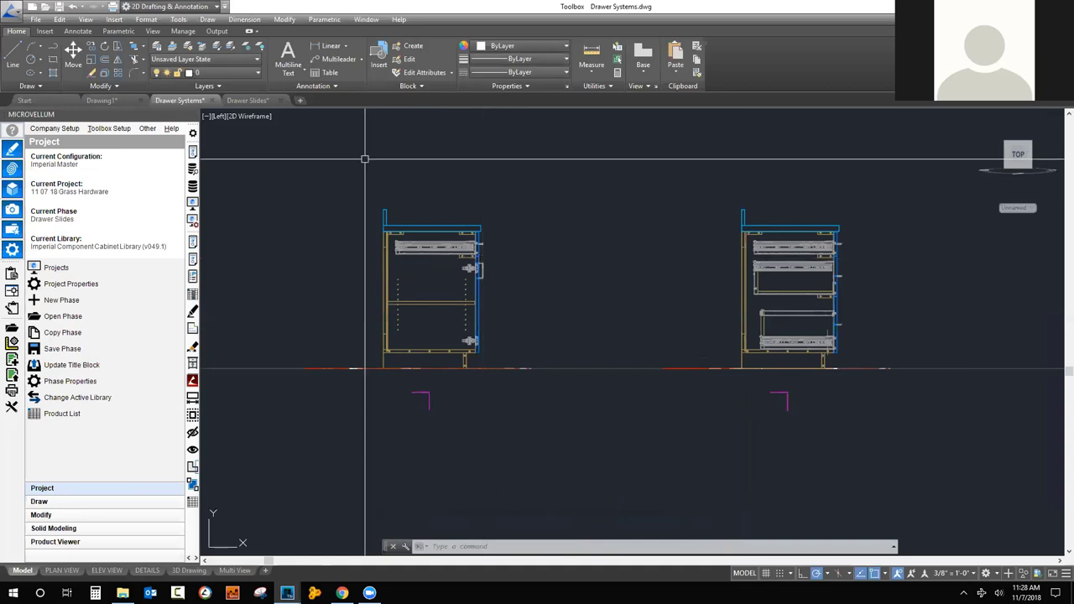
click(247, 100)
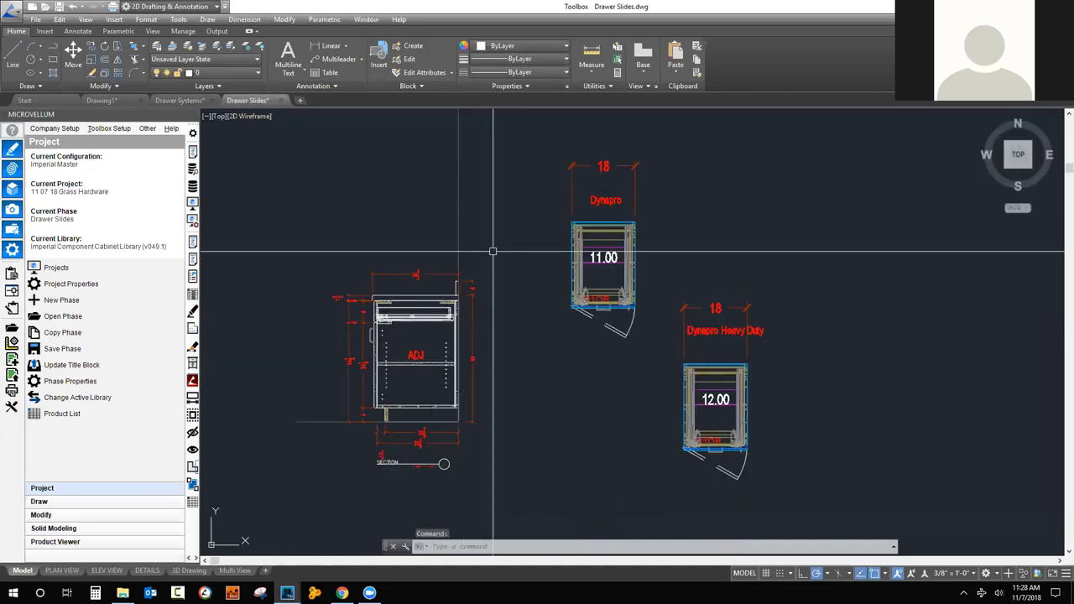
click(220, 115)
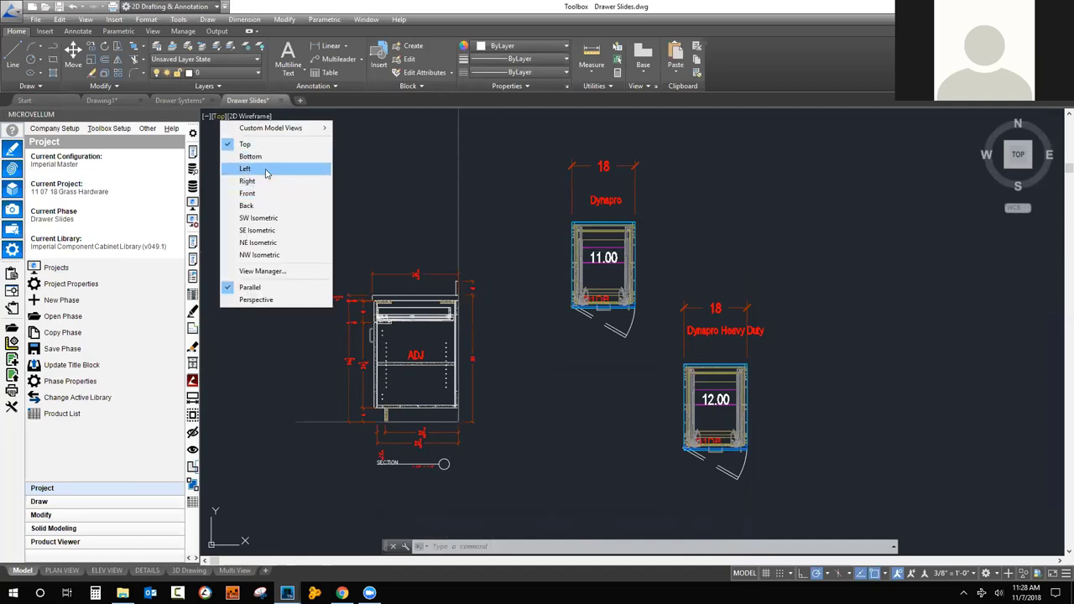
click(252, 194)
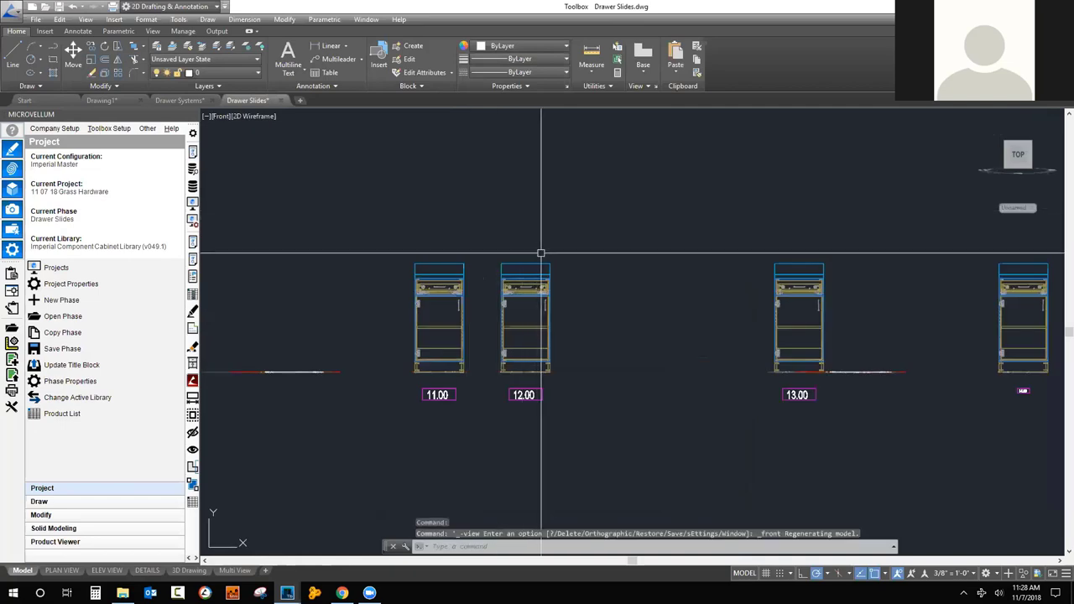
scroll(424, 294, up, 8)
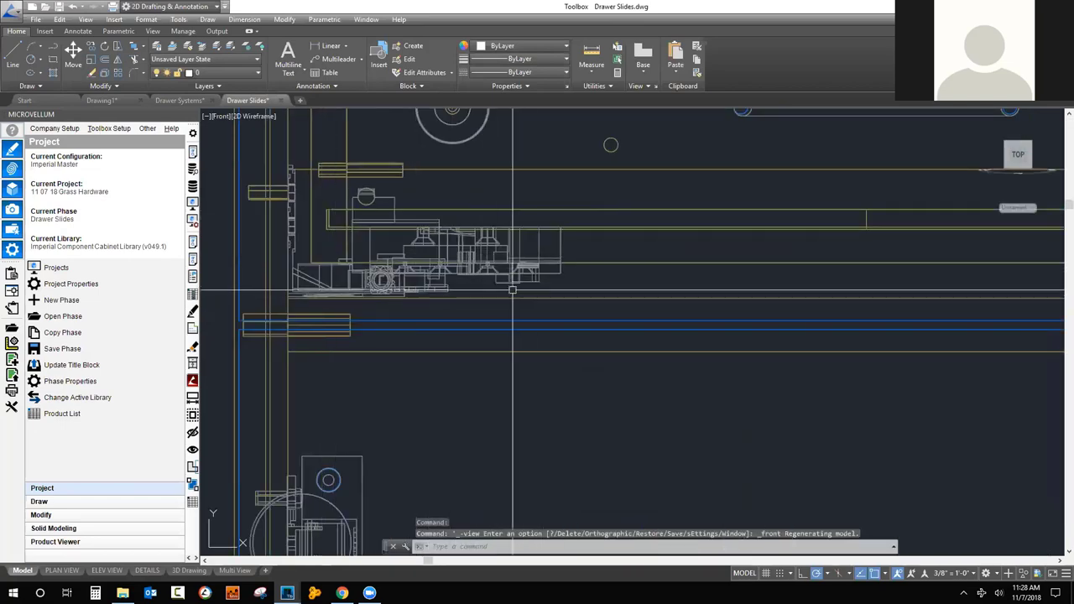
click(512, 284)
key(Delete)
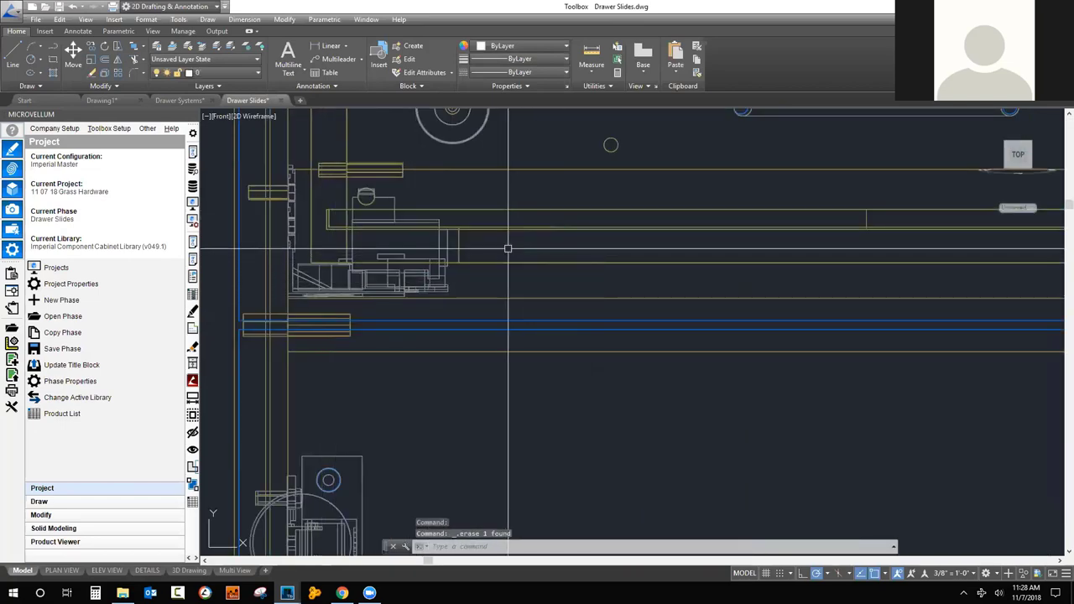
Select the drawer box part above the slide and examine how the slide and drawer fit against the cabinet side.
click(502, 265)
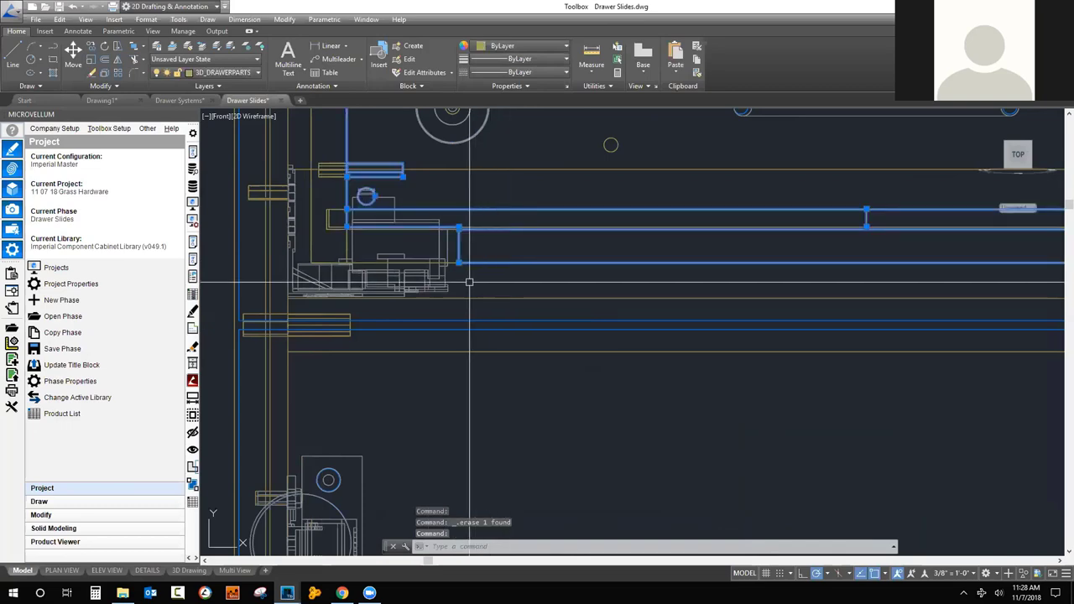
mouse_move(388, 244)
middle_down()
mouse_move(452, 342)
mouse_move(476, 353)
middle_up()
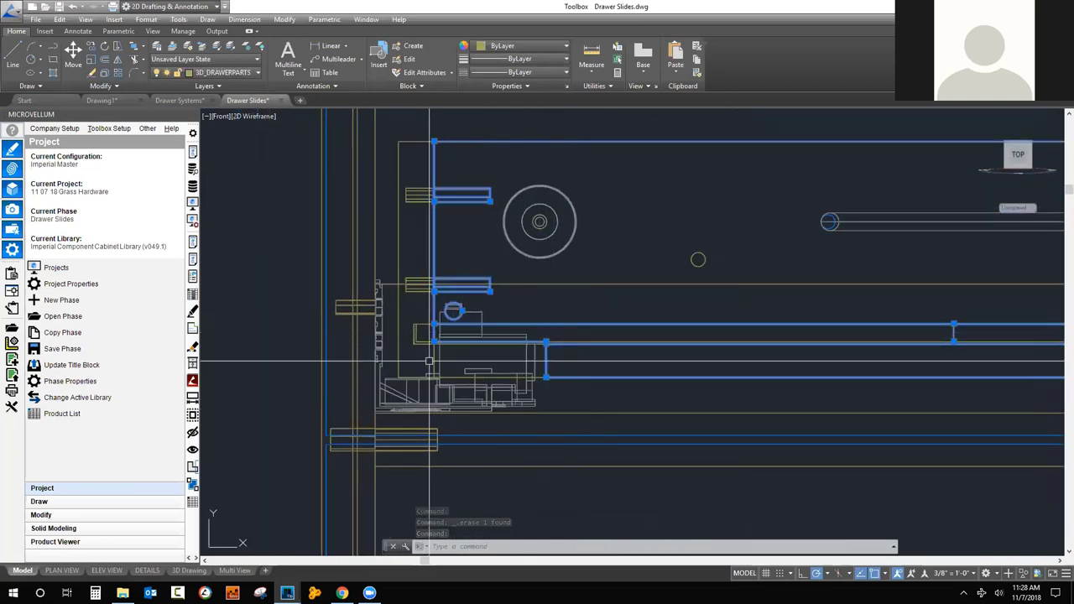
scroll(429, 361, up, 5)
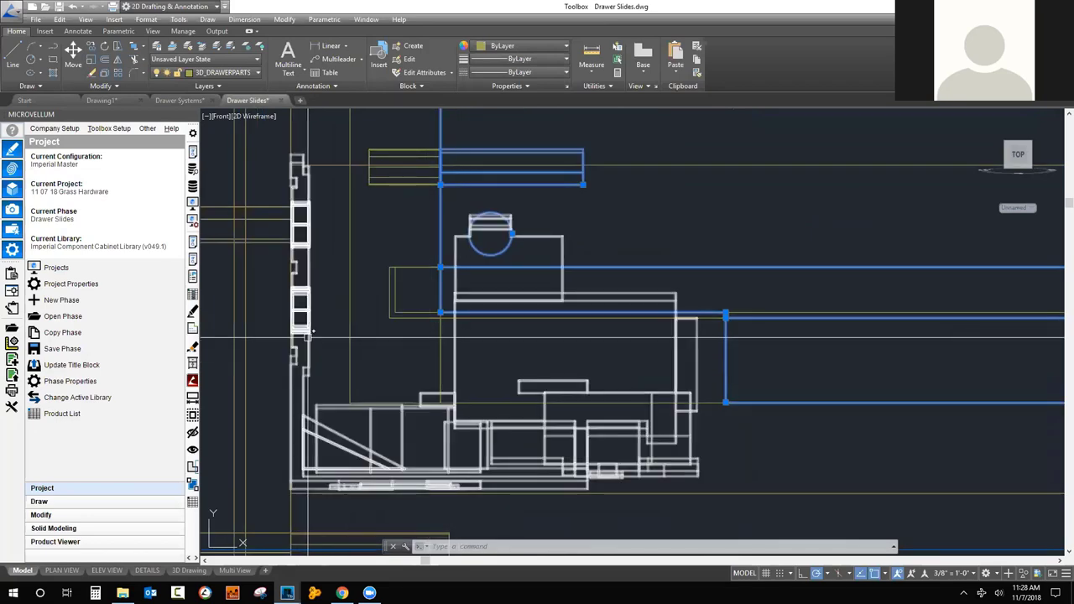
scroll(370, 251, down, 4)
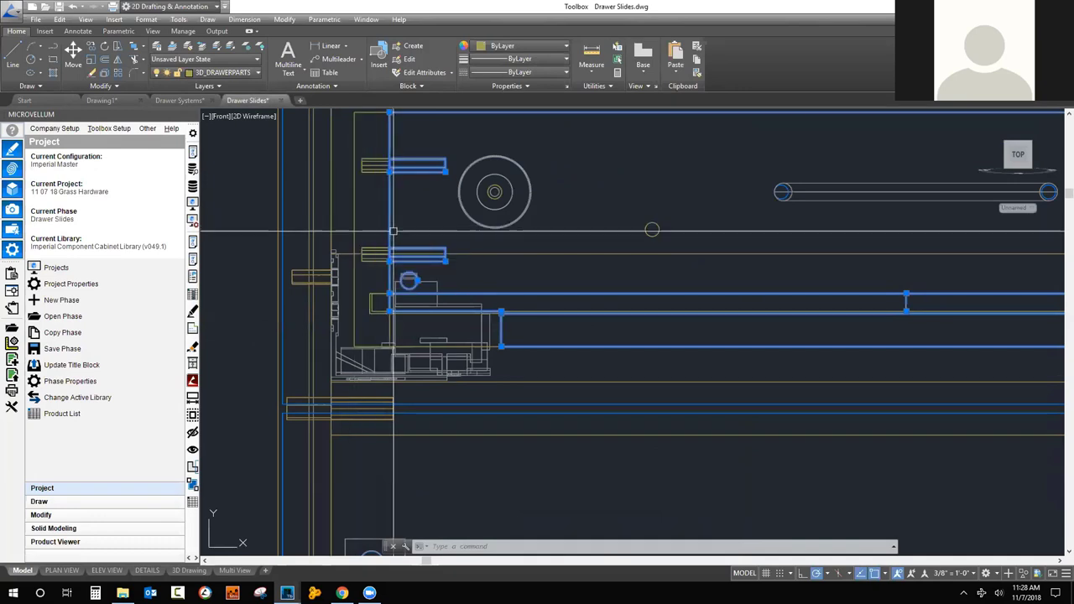
scroll(333, 274, down, 2)
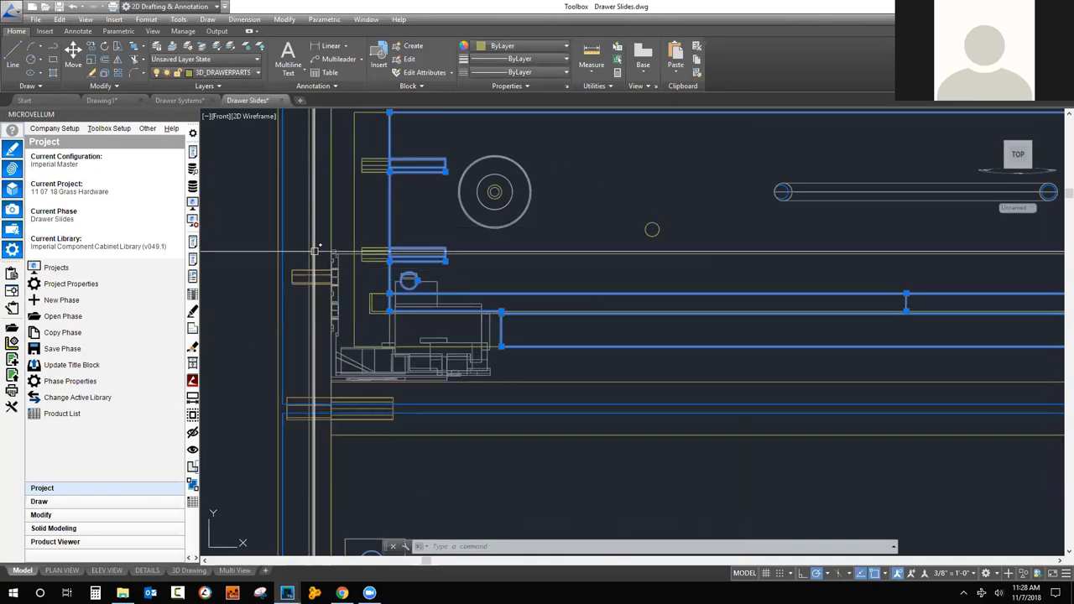
scroll(335, 269, down, 3)
scroll(364, 277, up, 1)
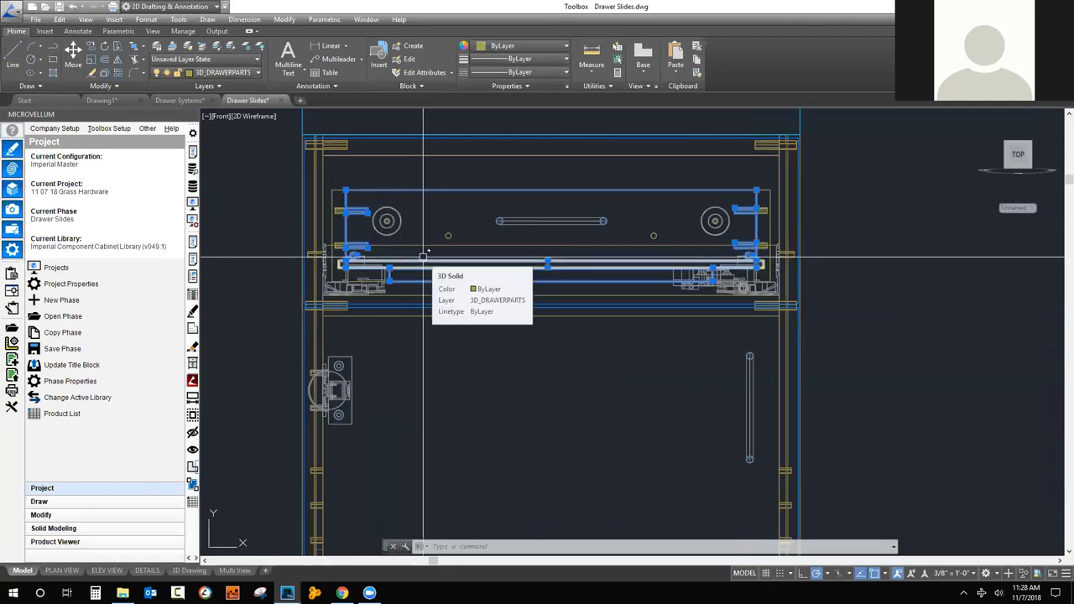
Open the Hinges and Base Plates phase of the project.
click(81, 316)
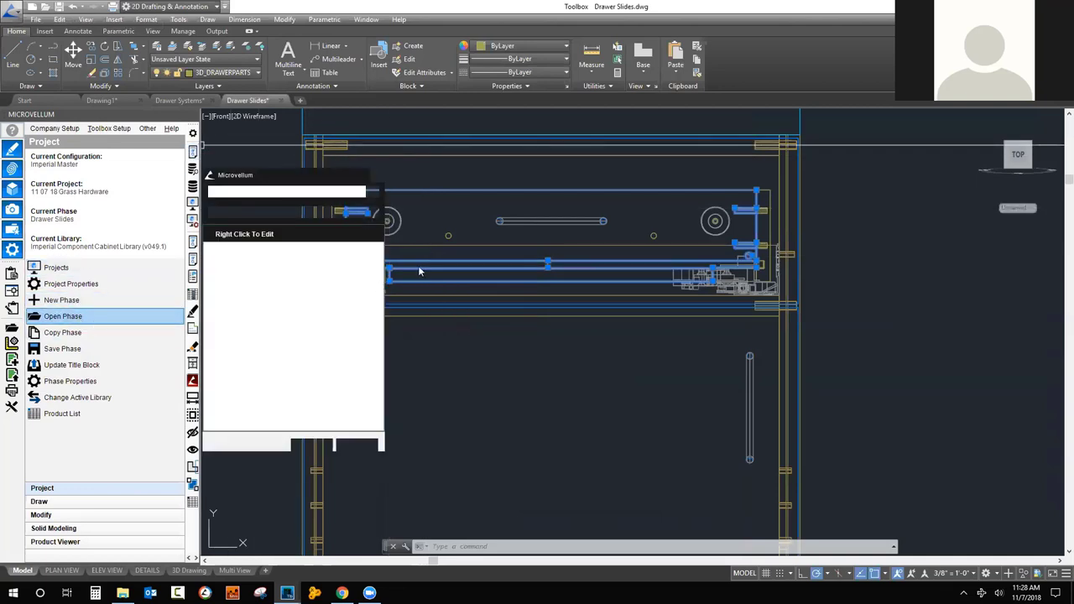
click(318, 442)
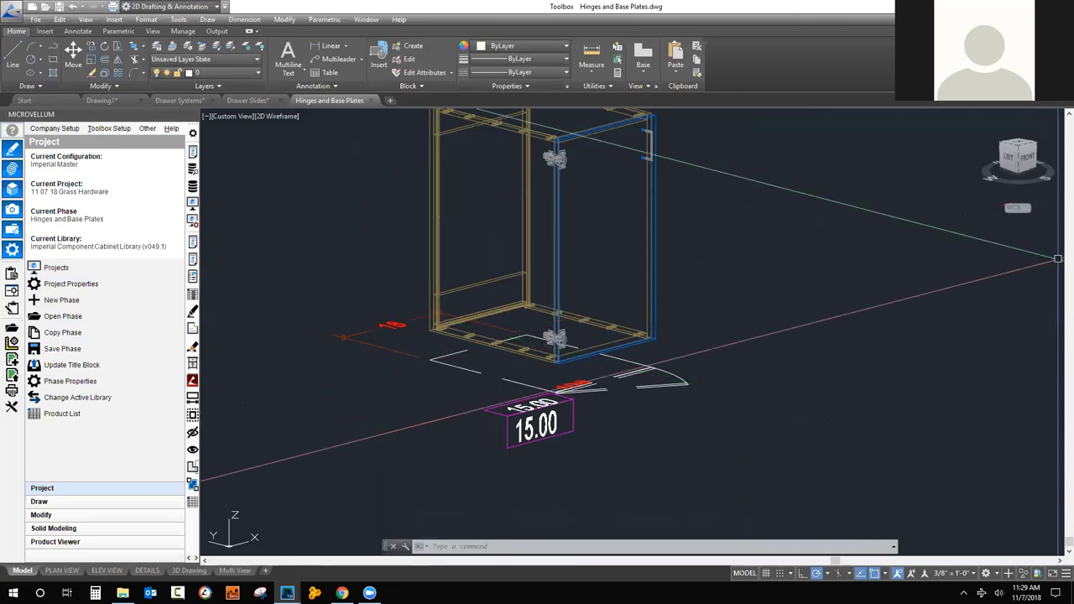
Switch to Chrome and look over the covers of the Grass Tiomos and Institutional Hinges catalogs.
click(342, 592)
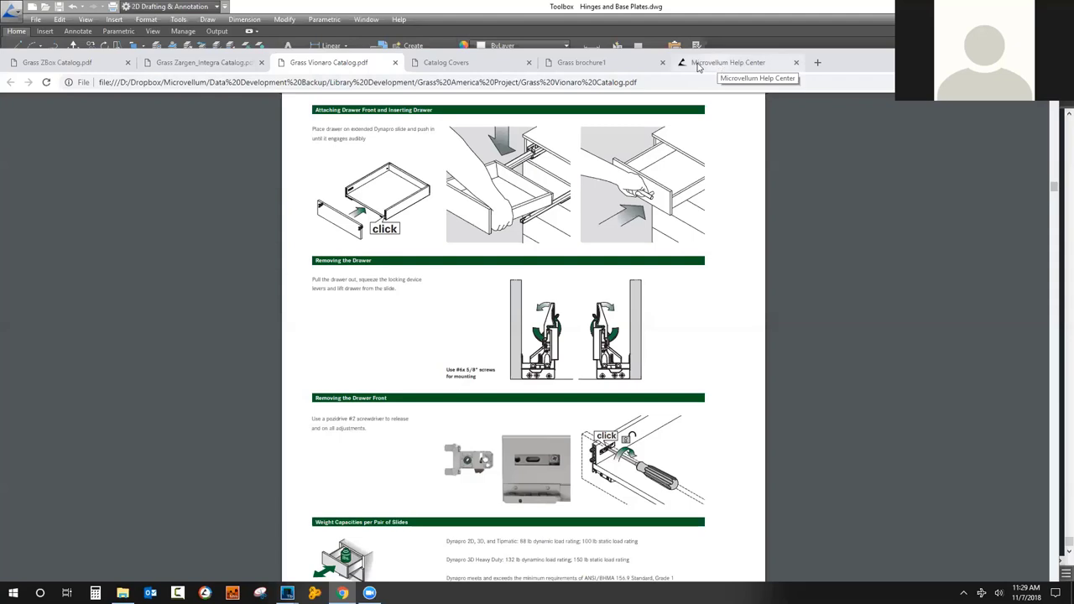
click(591, 62)
click(458, 62)
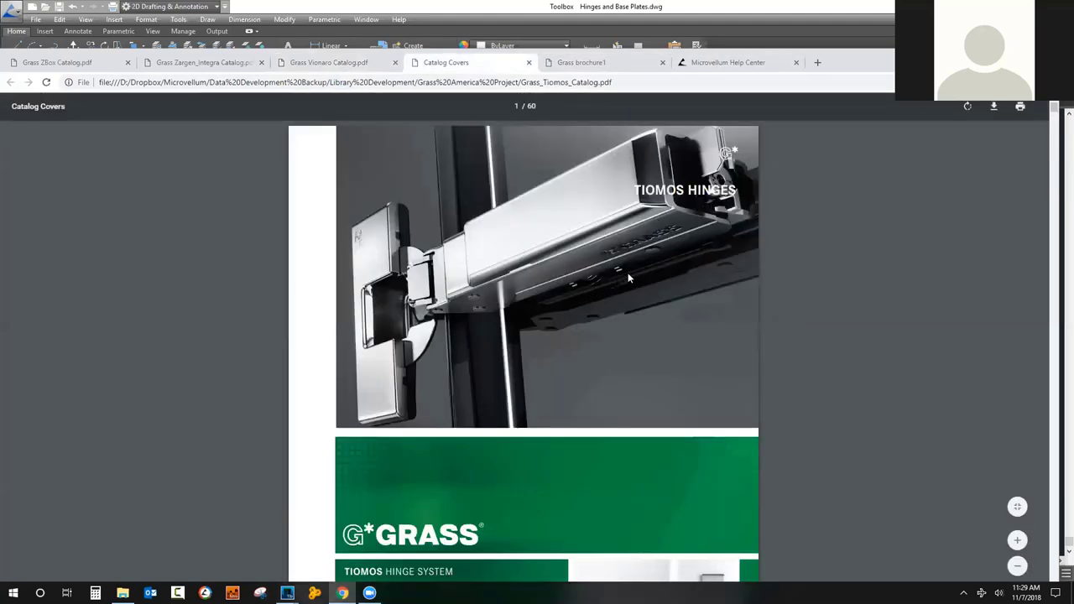
scroll(627, 275, down, 2)
scroll(628, 275, up, 2)
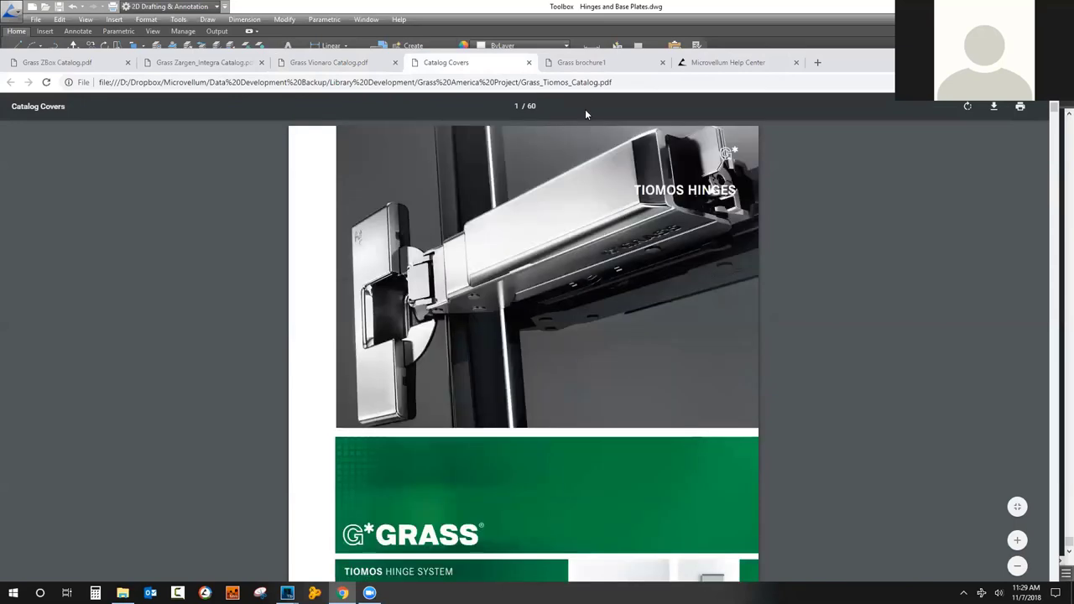
click(583, 64)
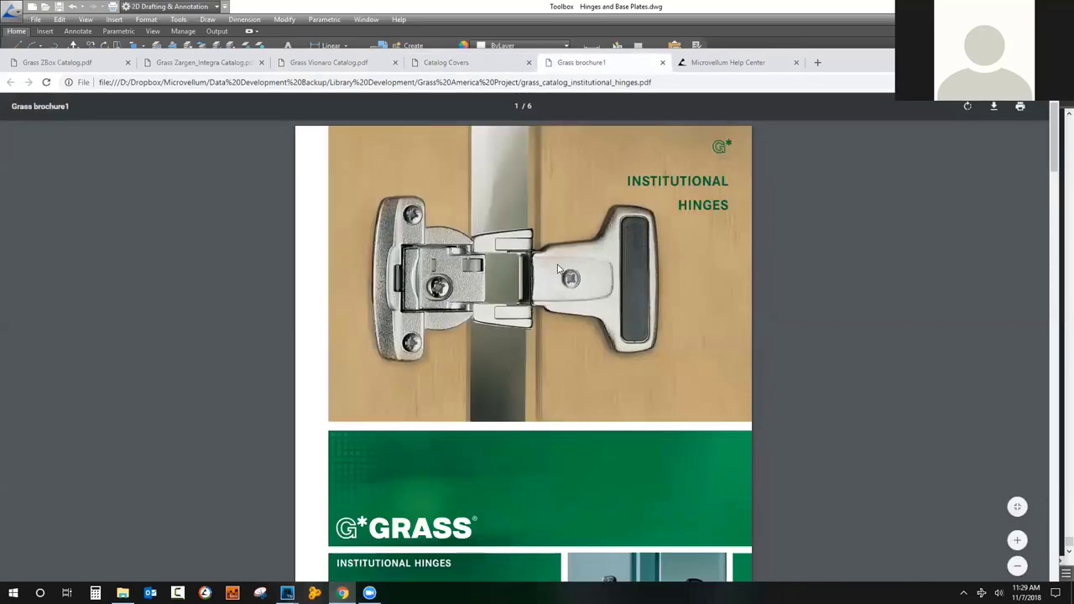
scroll(559, 268, down, 7)
scroll(558, 269, up, 5)
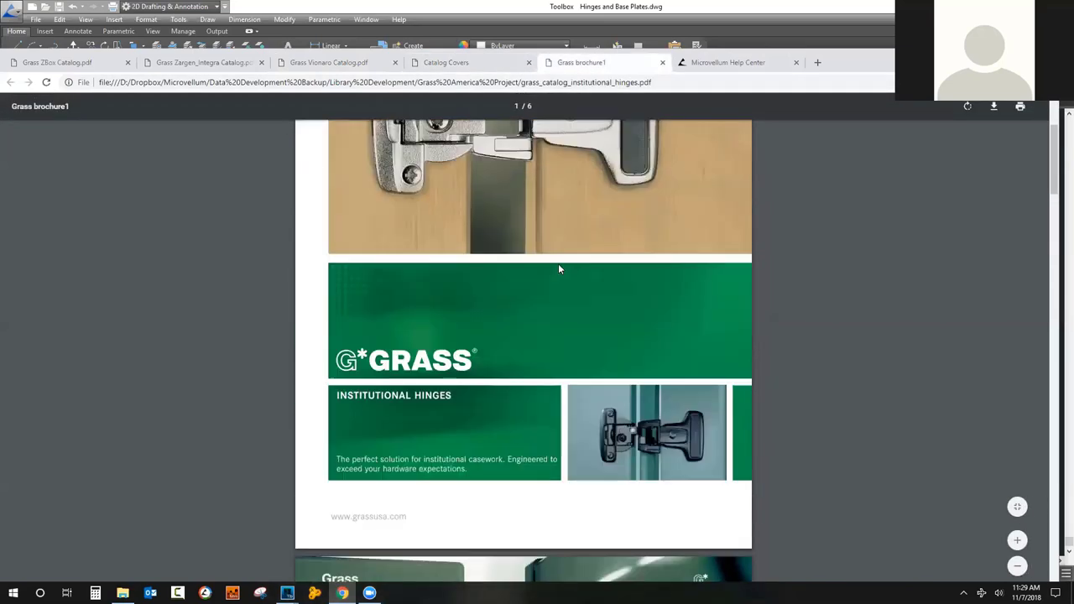
scroll(558, 268, up, 2)
Return to the Tiomos hinge catalog and read through its introduction up to the Table of Content.
click(462, 65)
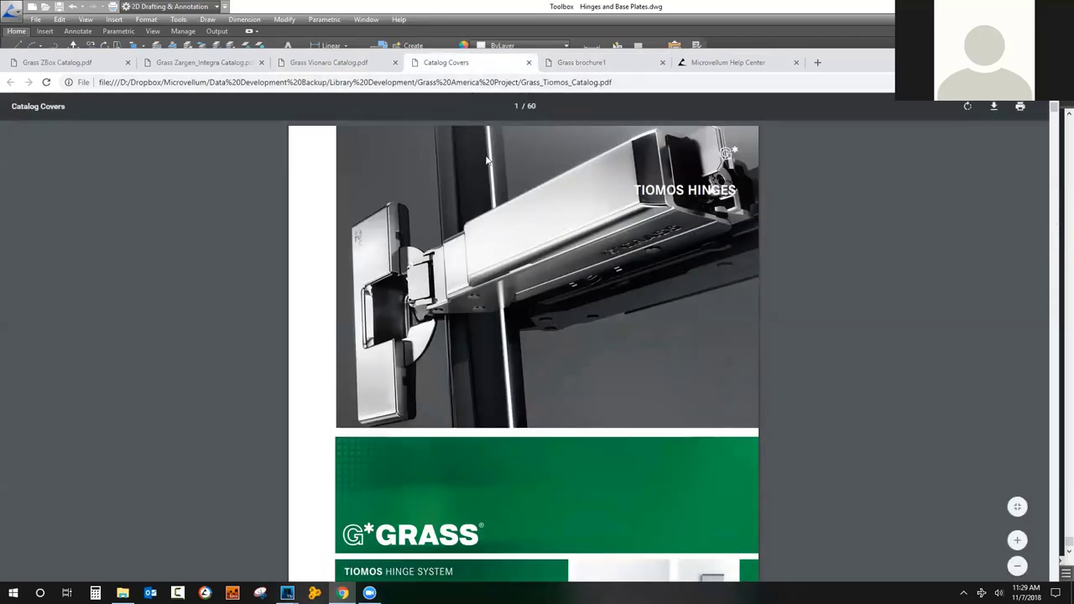
scroll(496, 315, down, 3)
scroll(498, 315, down, 4)
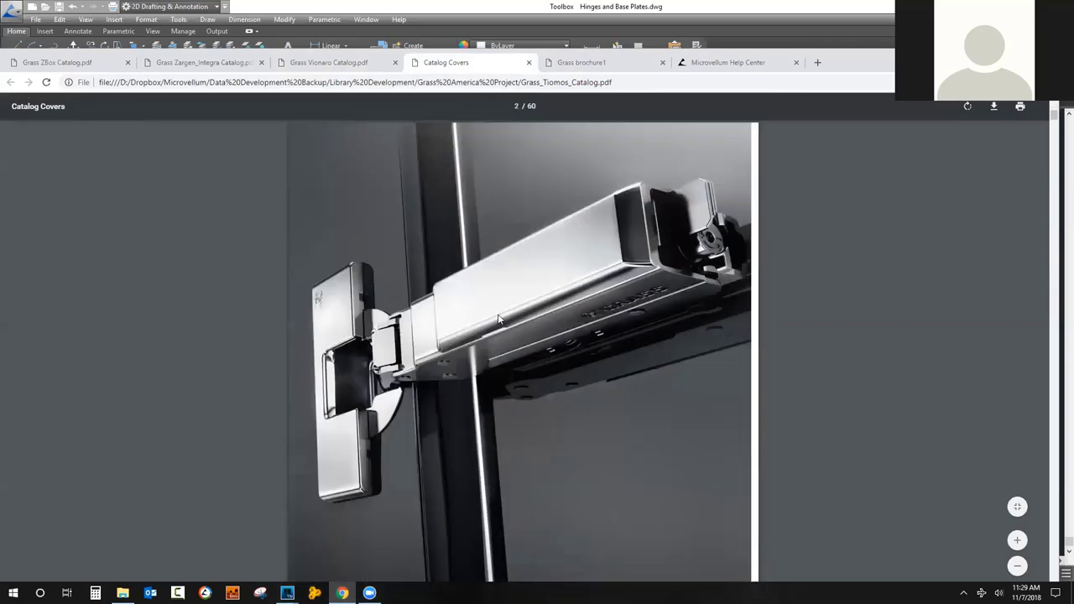
scroll(501, 315, down, 3)
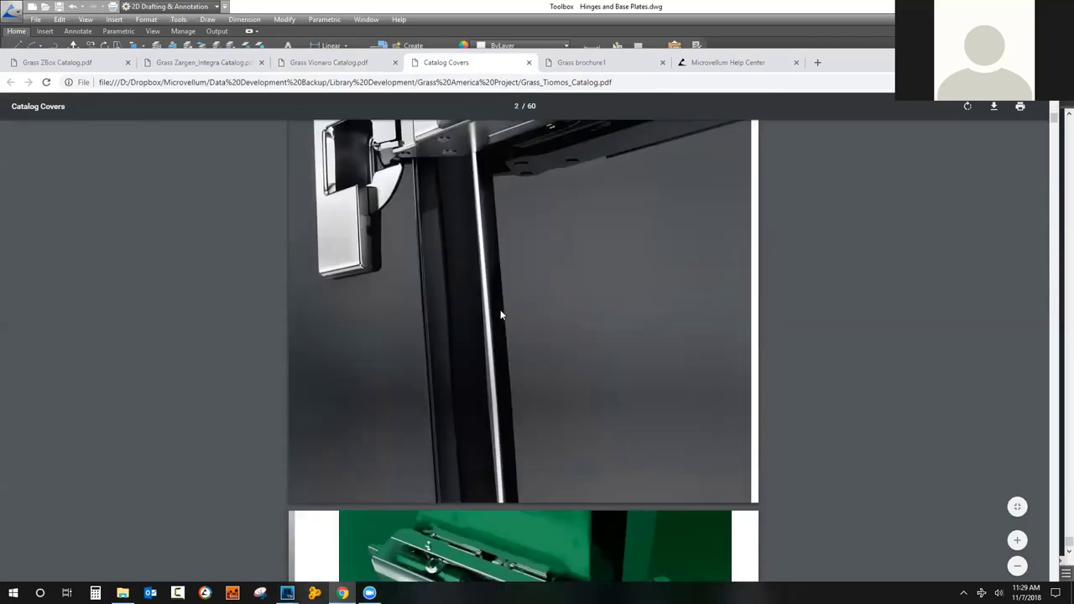
scroll(501, 314, down, 6)
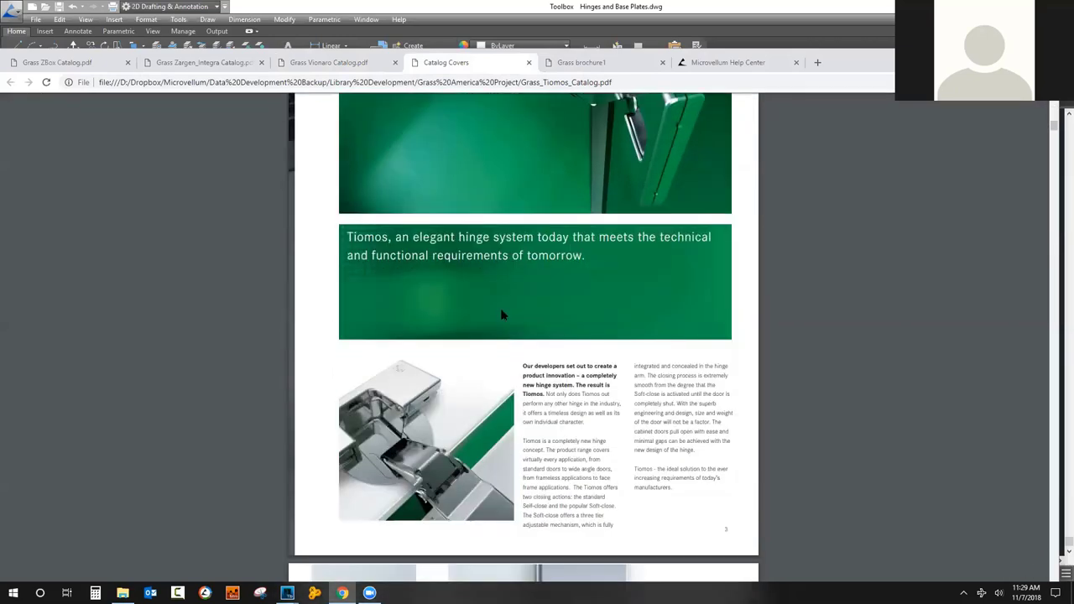
scroll(502, 314, down, 4)
scroll(508, 302, down, 2)
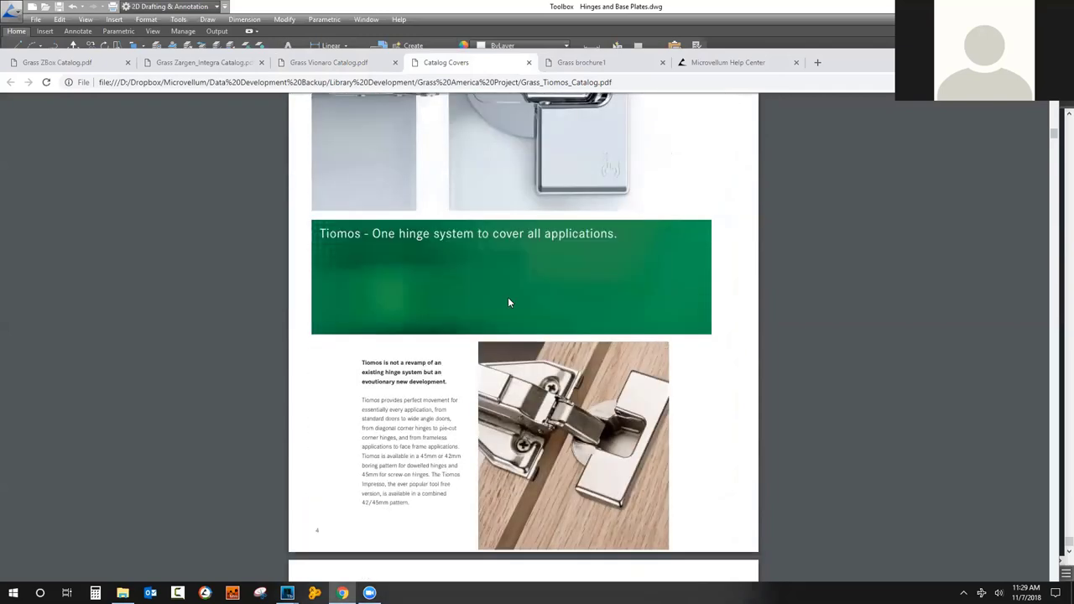
scroll(508, 302, down, 7)
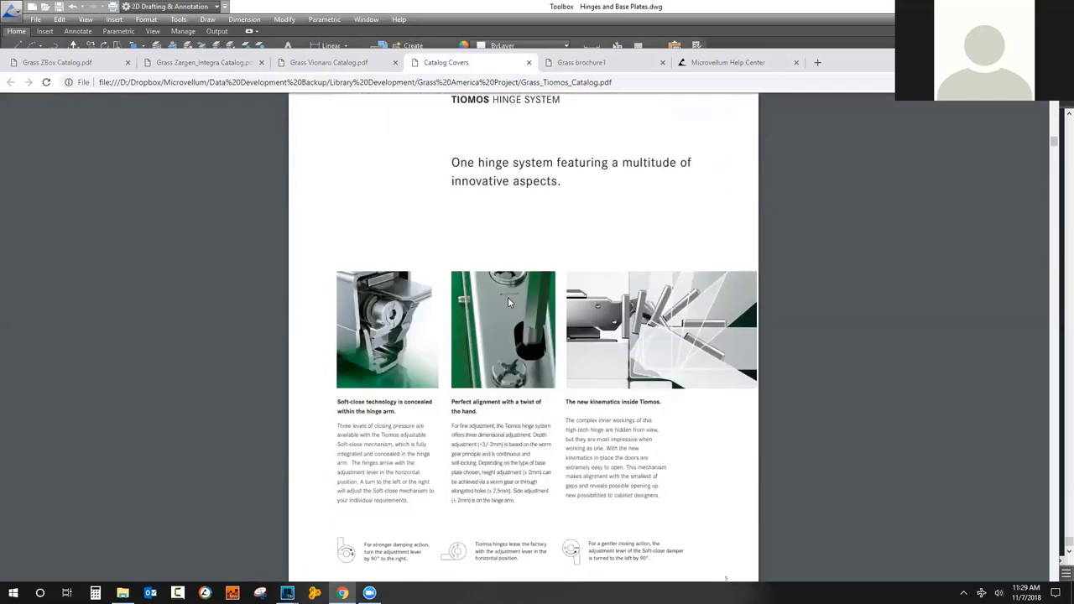
scroll(508, 302, down, 3)
scroll(508, 302, down, 4)
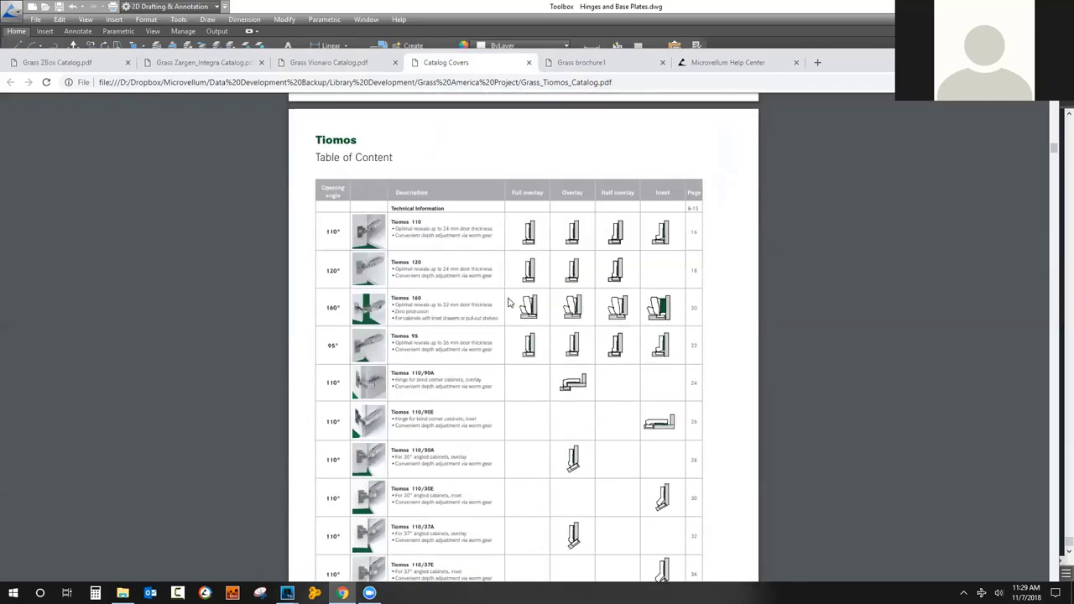
Read the Tiomos catalog from the Table of Content through the Technical Information pages to the hinge cup insertion instructions.
scroll(507, 302, down, 10)
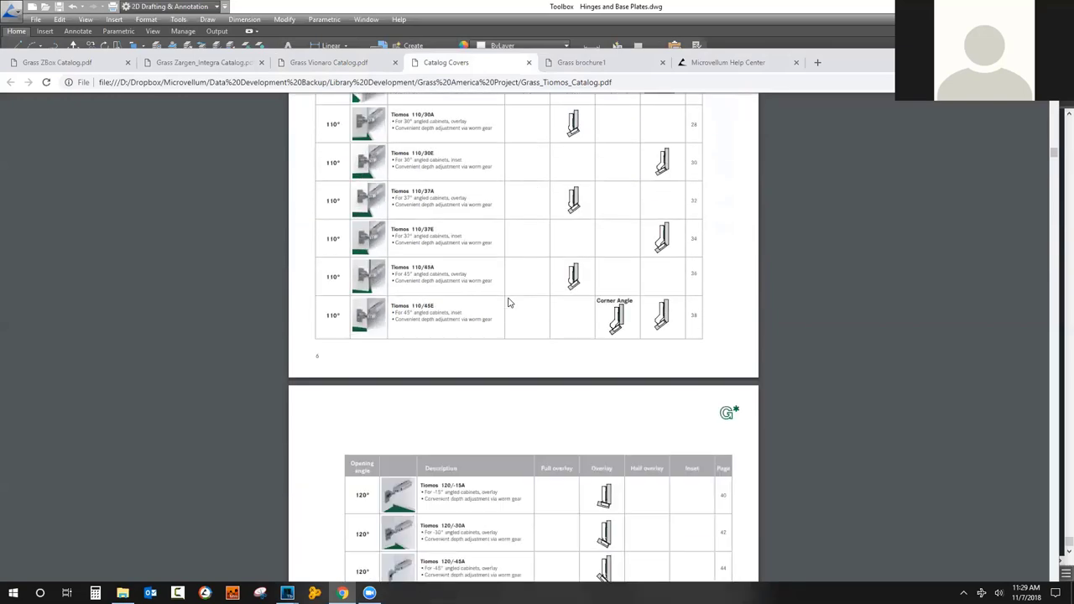
scroll(507, 302, down, 2)
scroll(508, 302, down, 10)
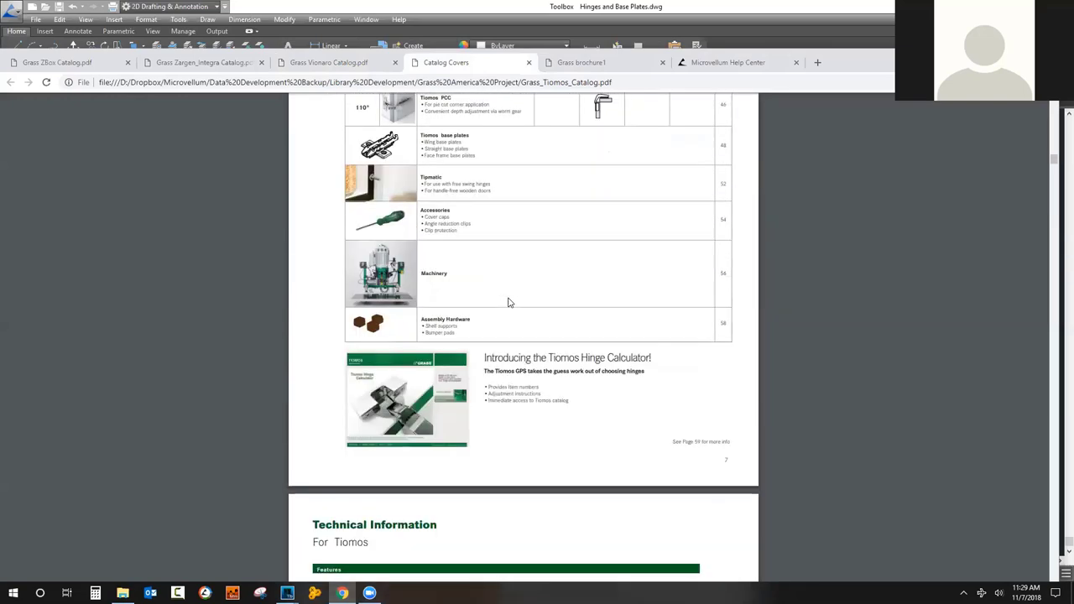
scroll(504, 291, down, 10)
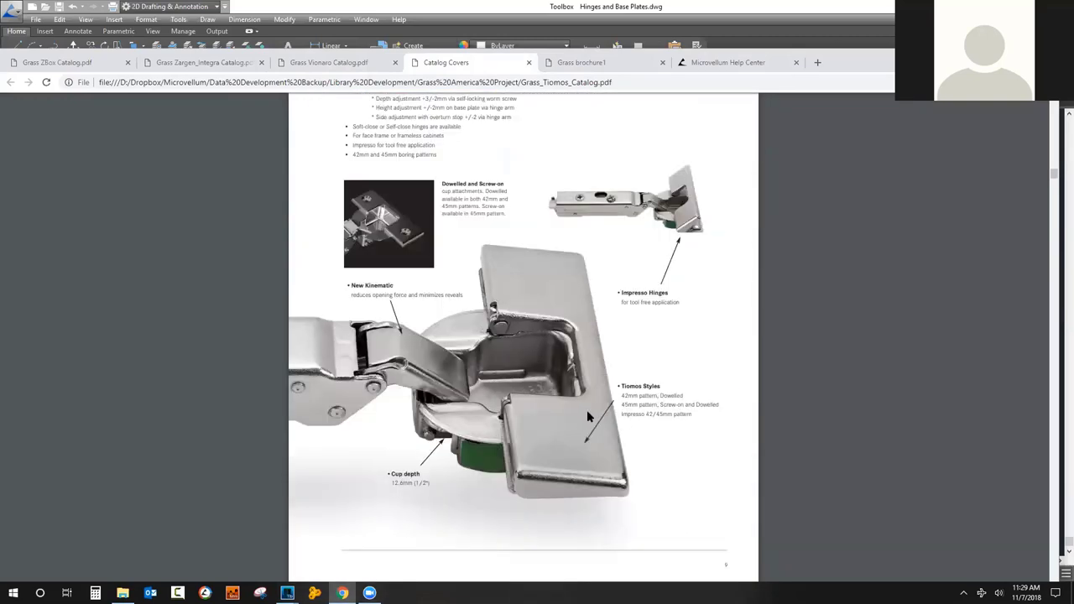
scroll(589, 412, down, 7)
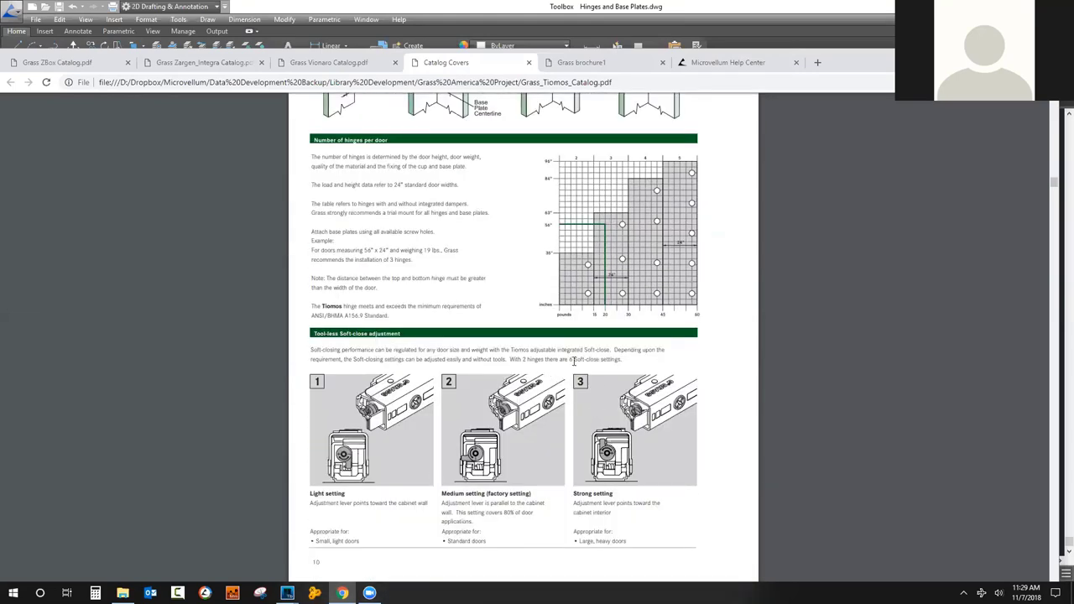
scroll(574, 361, down, 6)
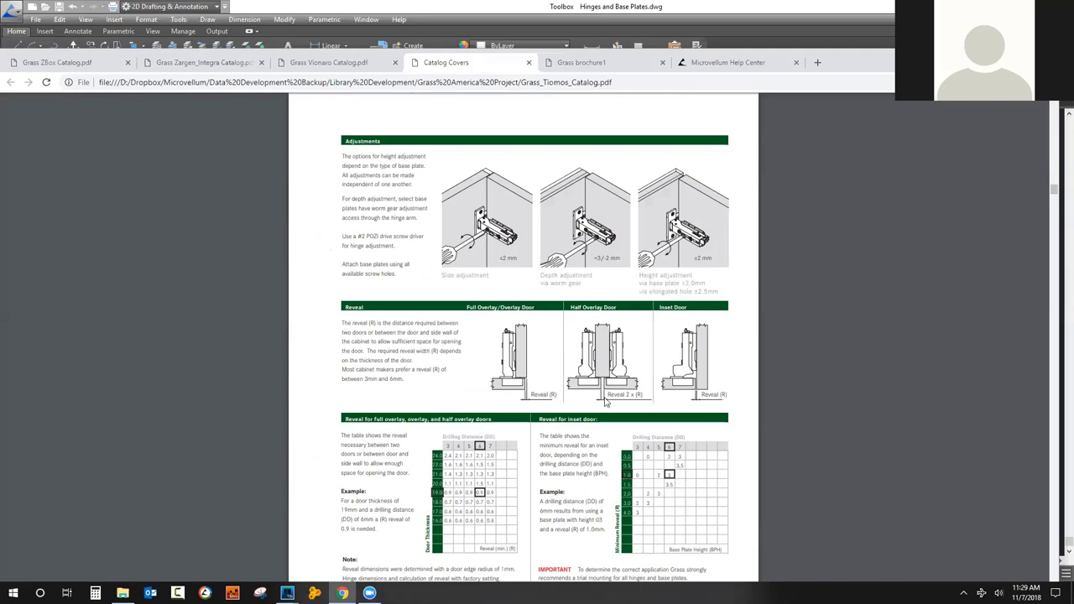
scroll(578, 423, down, 3)
scroll(603, 357, down, 15)
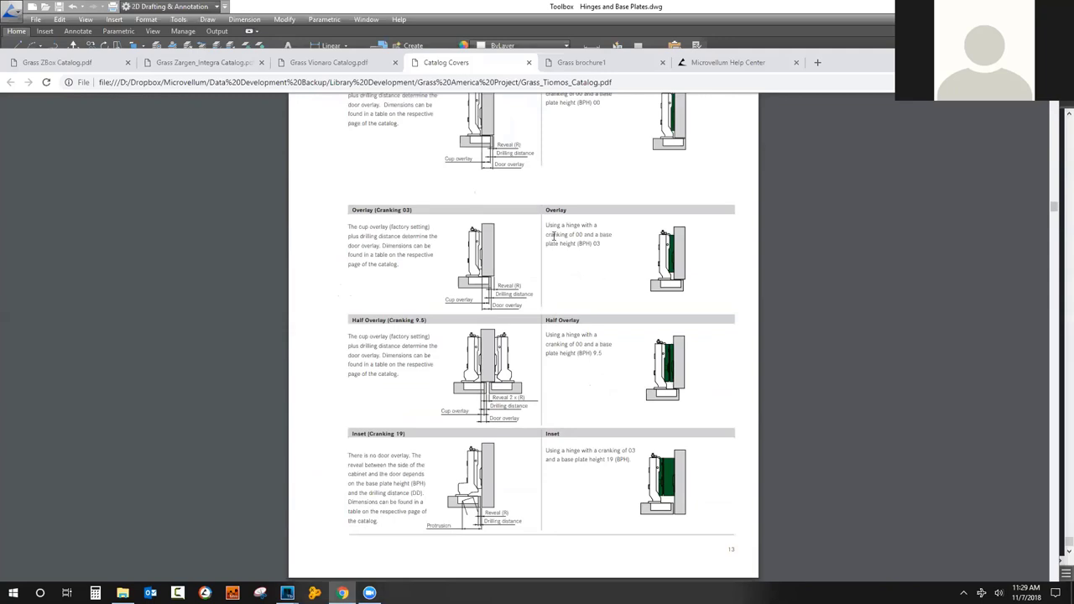
scroll(564, 173, down, 8)
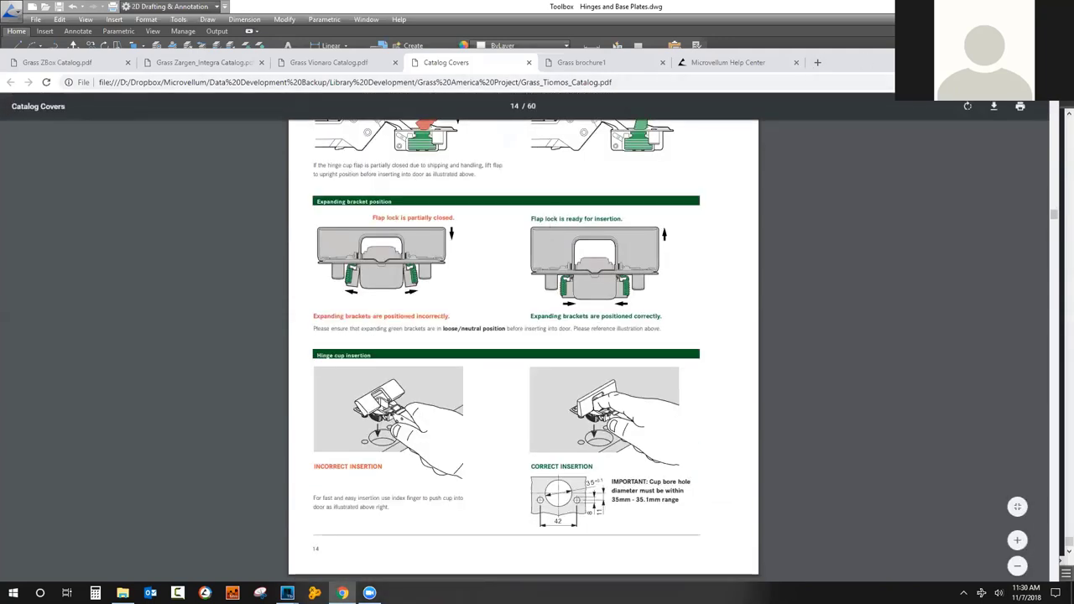
Switch to the Hinges and Base Plates drawing in AutoCAD and examine the hinge and door corner in Top view.
key(alt+Tab)
scroll(359, 211, down, 4)
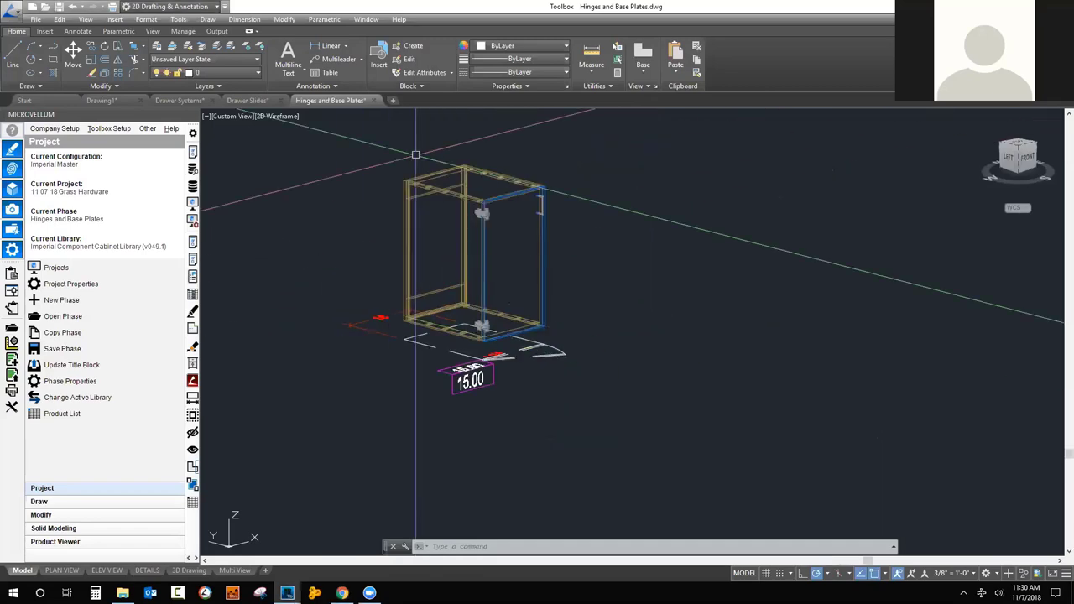
click(227, 120)
click(253, 143)
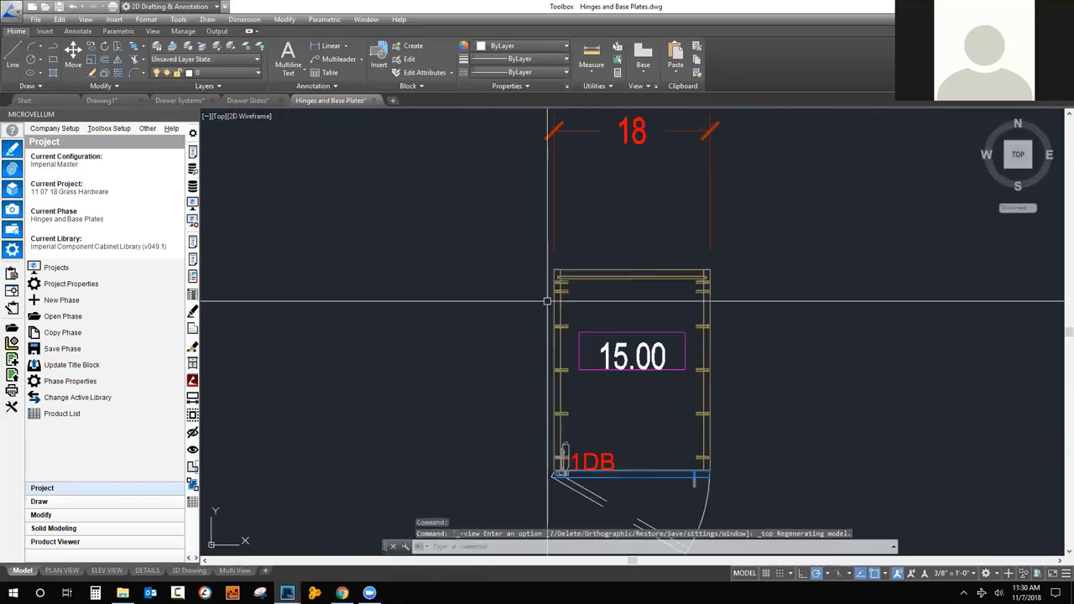
scroll(564, 453, up, 6)
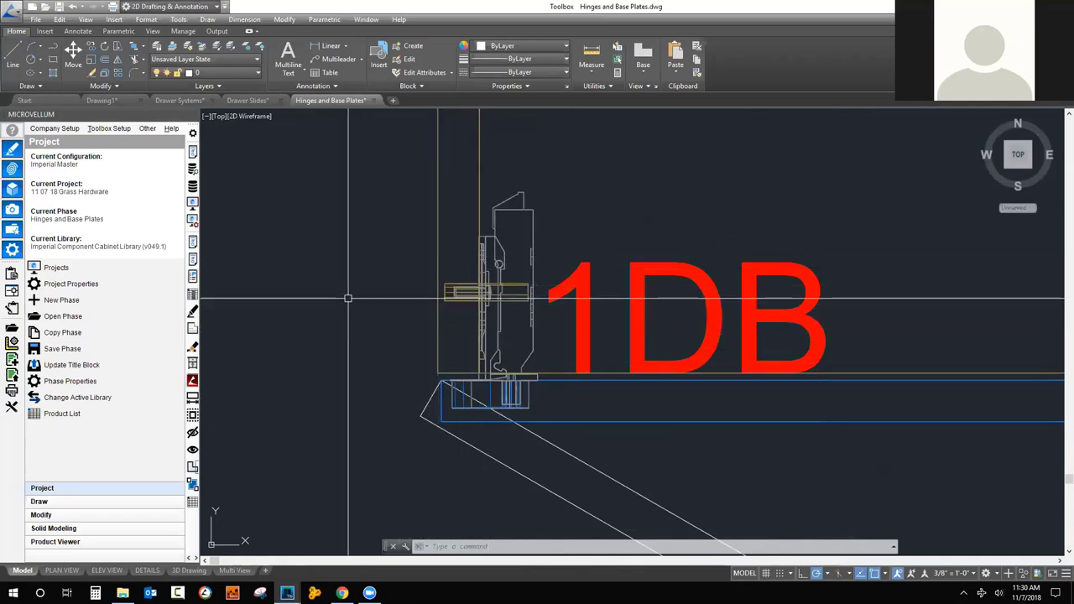
scroll(349, 298, down, 2)
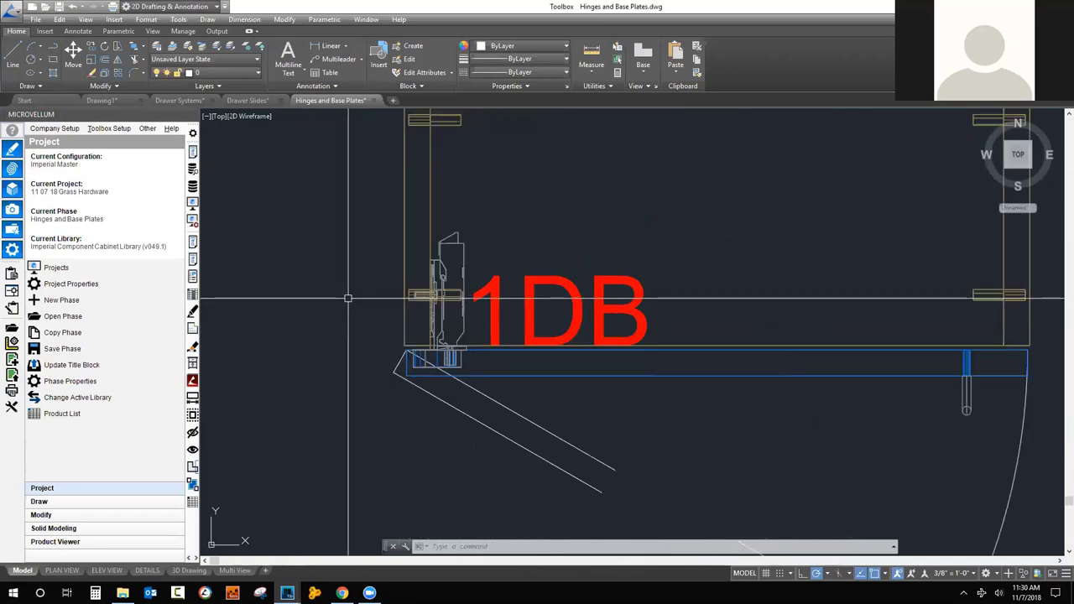
Open the Hardware global variables of the HPDL project specification group.
click(107, 129)
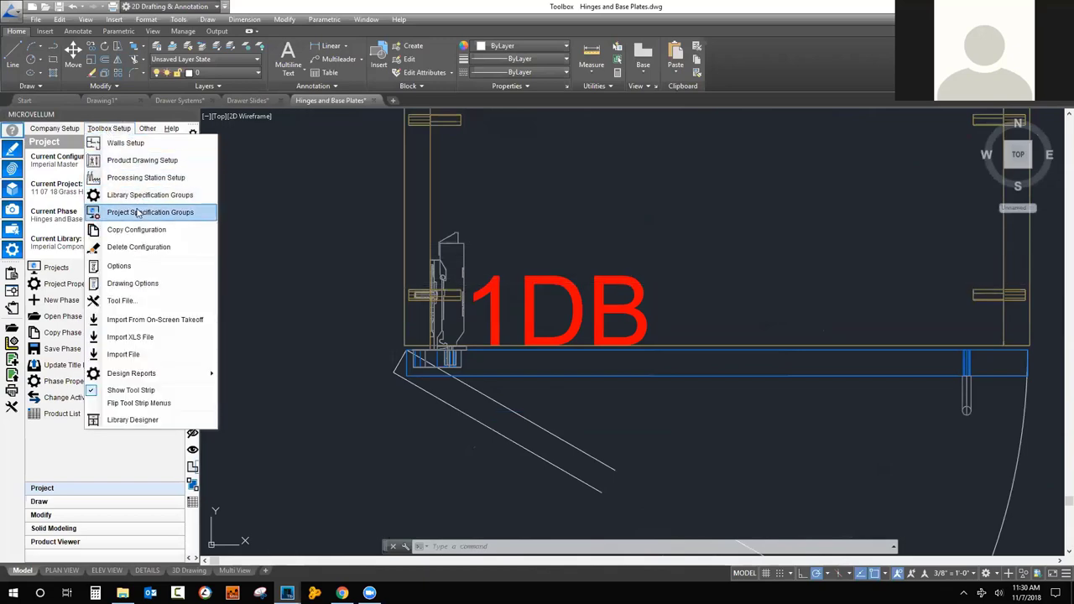
click(353, 216)
click(403, 151)
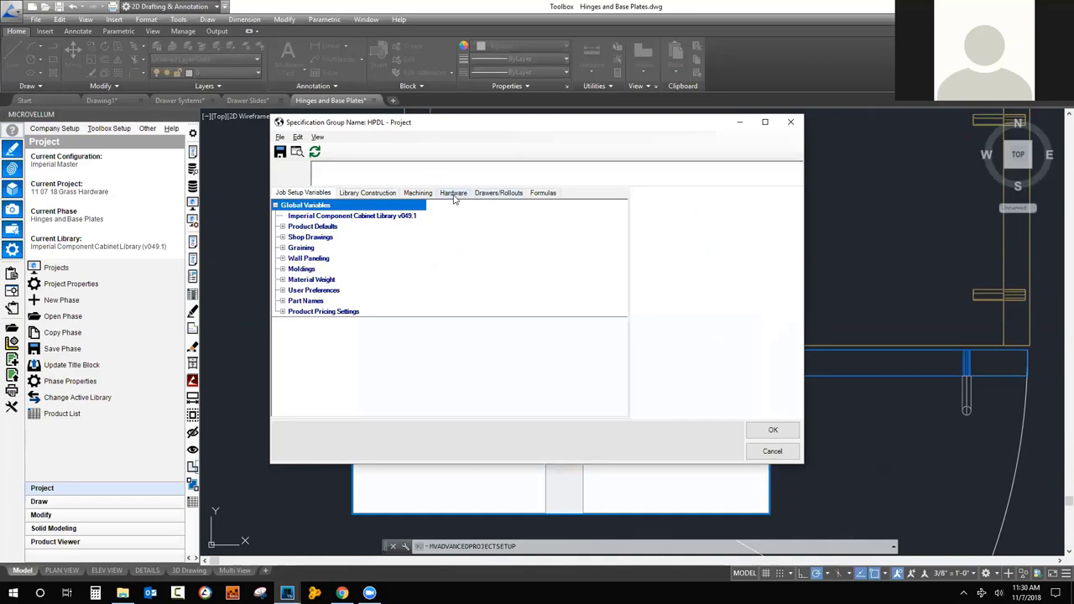
click(454, 194)
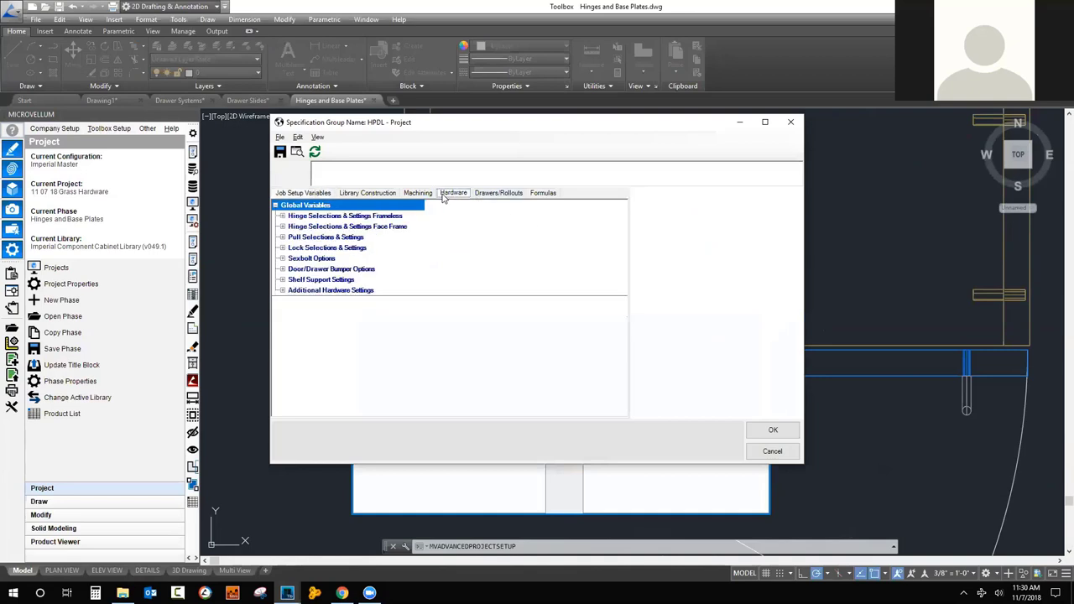
Review the Hinge Selections for frameless cabinets, including the Hinge Plate Straight option.
click(340, 227)
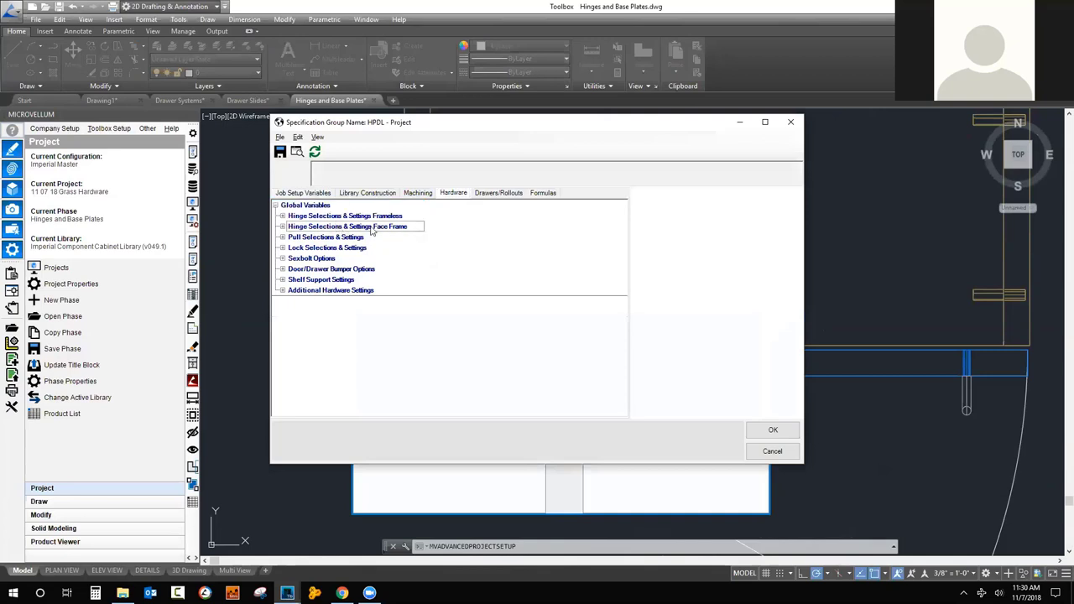
click(283, 216)
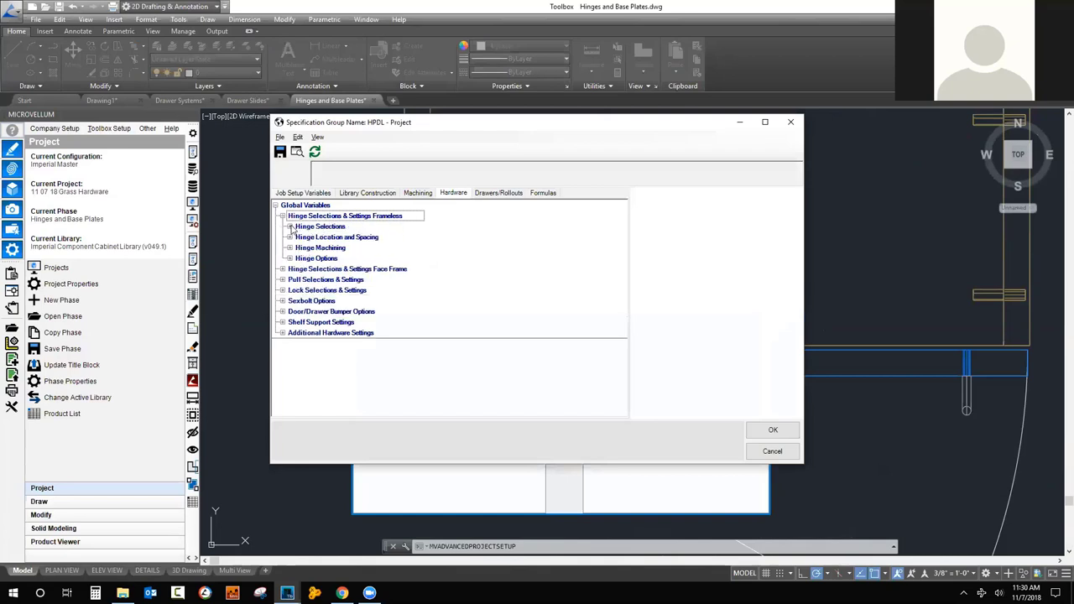
click(289, 227)
click(322, 260)
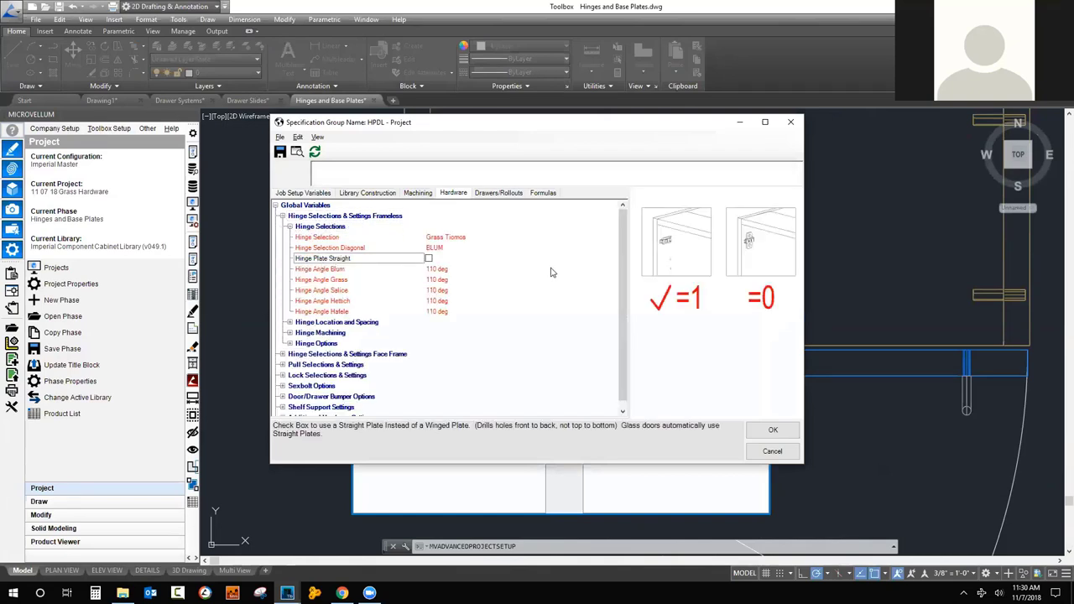
click(289, 227)
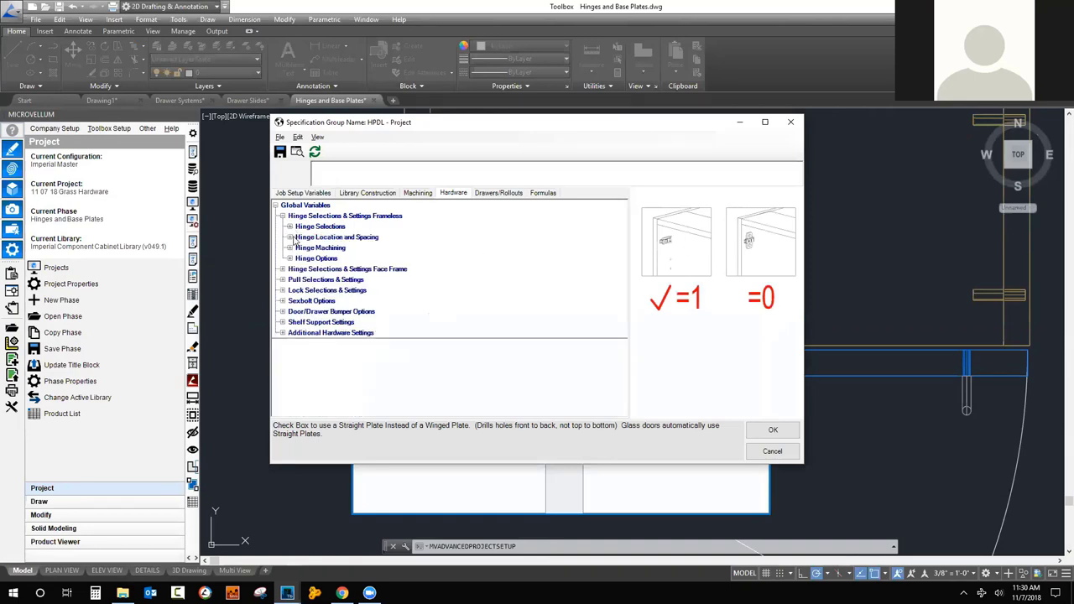
Review the frameless Hinge Location and Spacing settings, checking Hinge Inset Top Bottom and Hinge Spacing.
double_click(296, 237)
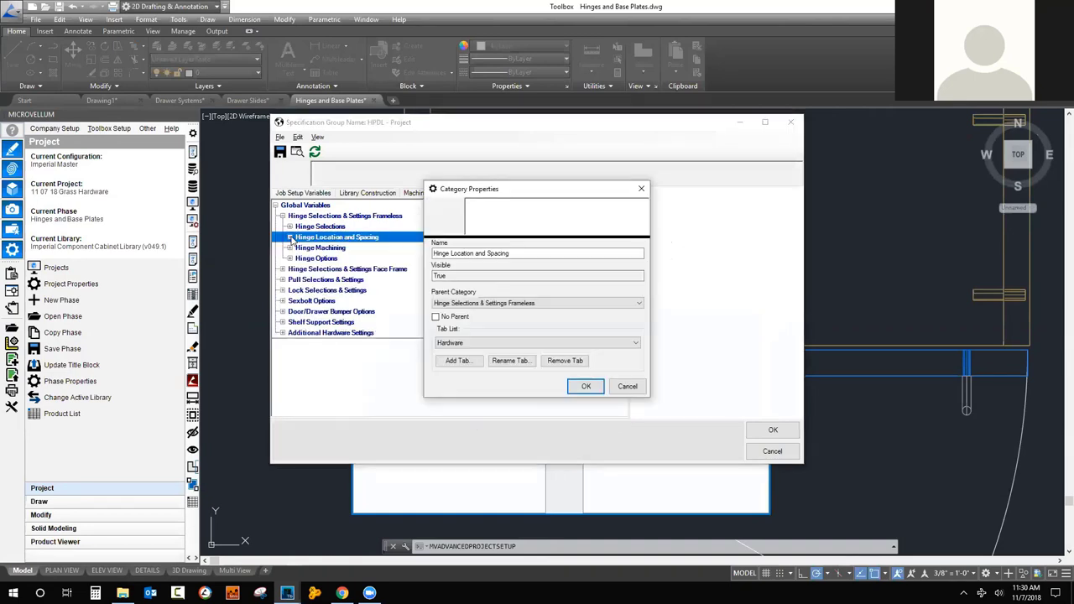
click(626, 386)
click(290, 237)
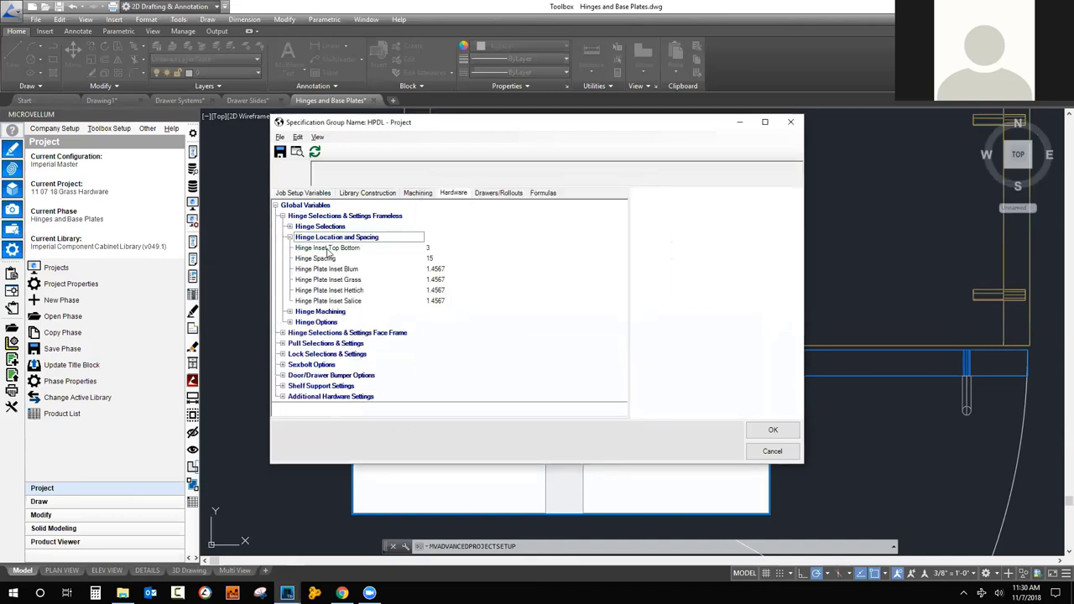
click(351, 250)
click(323, 259)
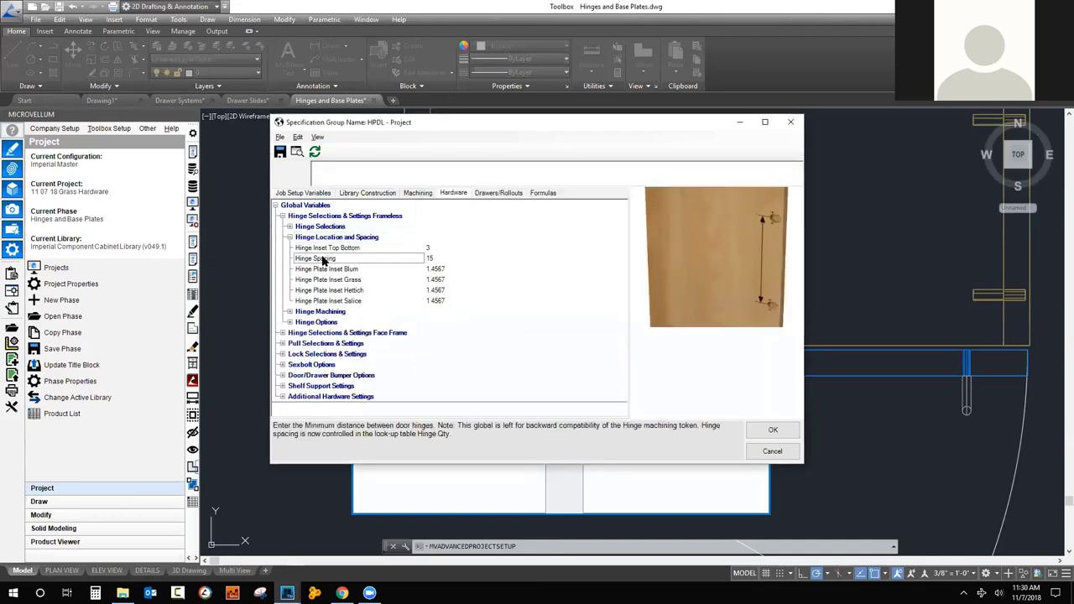
click(289, 238)
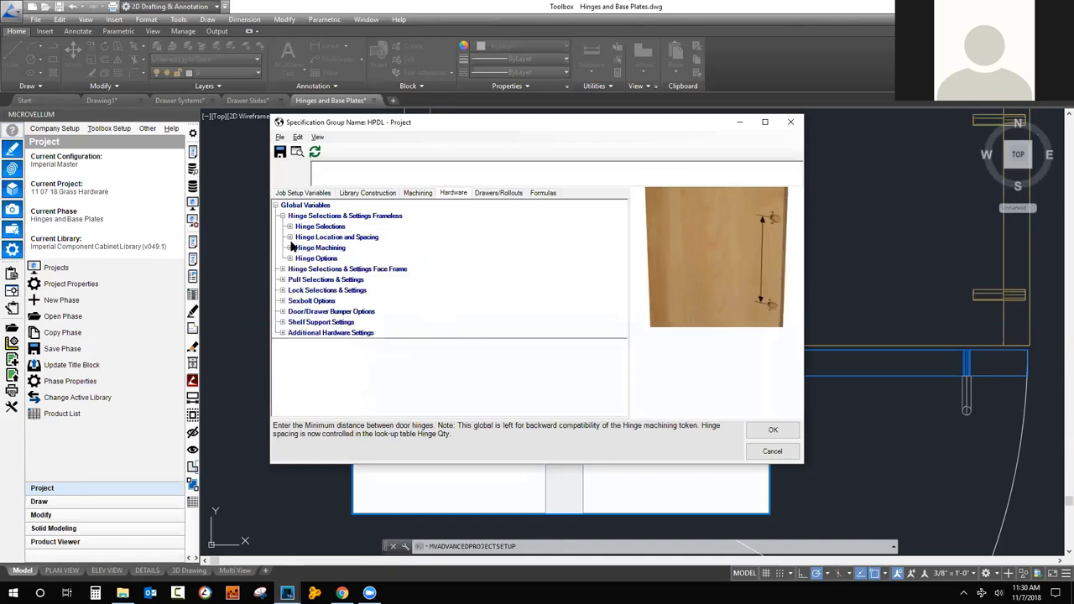
Review the Hinge Machining settings for the hinge cup, locator hole diameter and opposite-side plate machining.
click(289, 248)
click(314, 260)
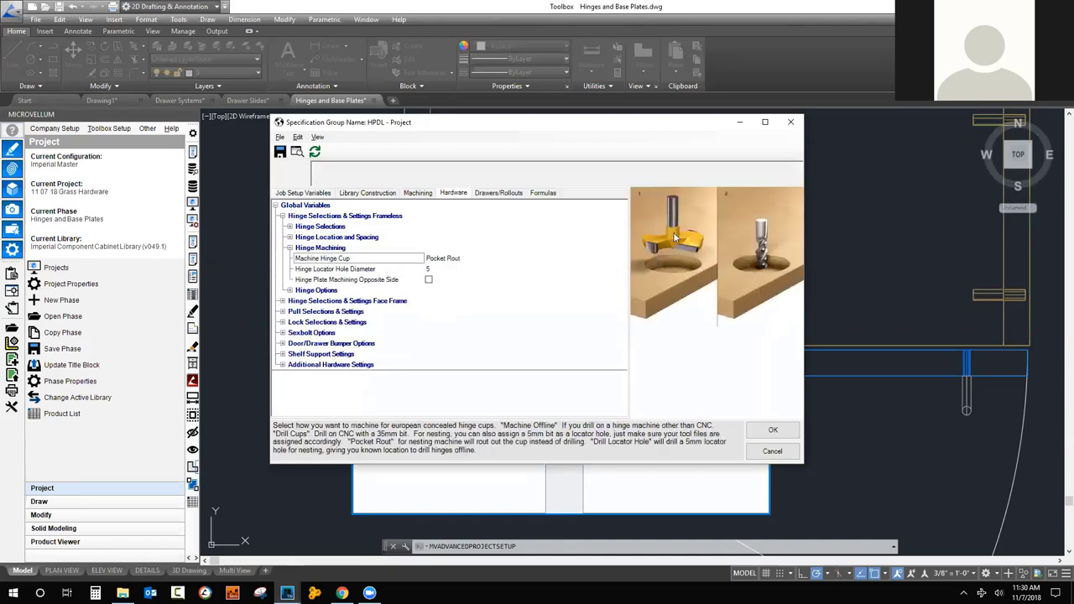
click(351, 270)
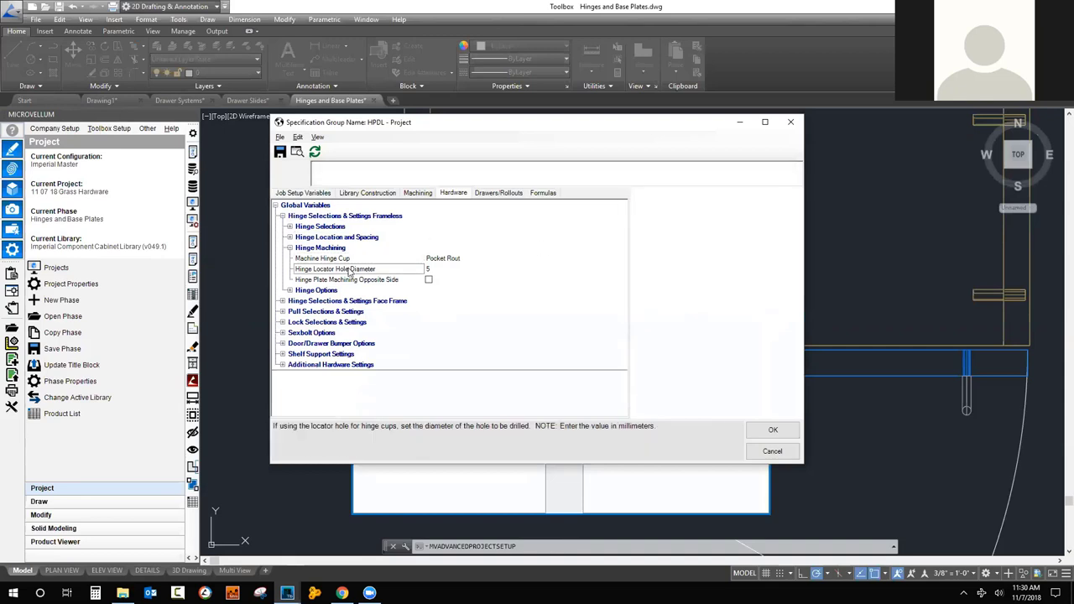
click(340, 281)
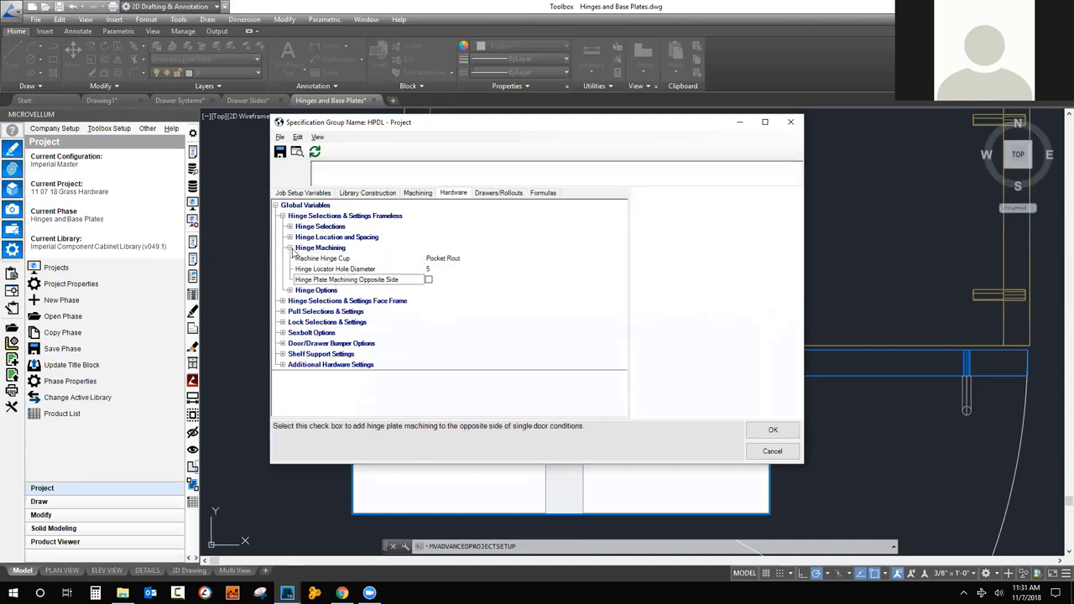
click(288, 247)
Expand the Grass Hinge Options and review the Grass Hinge Dowel Type choices, keeping Dowelled 45.
click(289, 259)
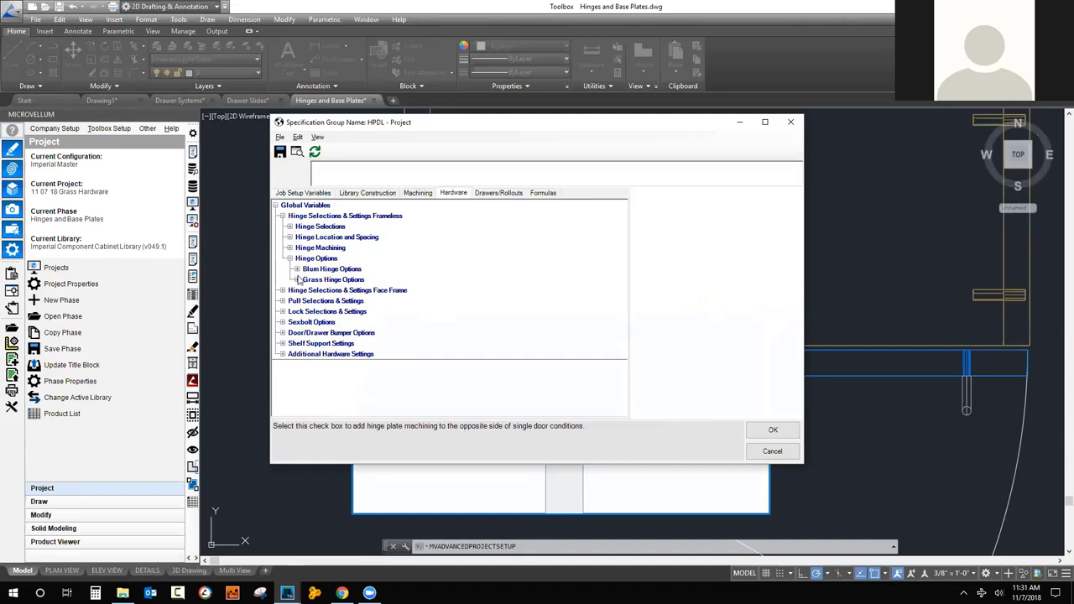
click(297, 279)
click(344, 291)
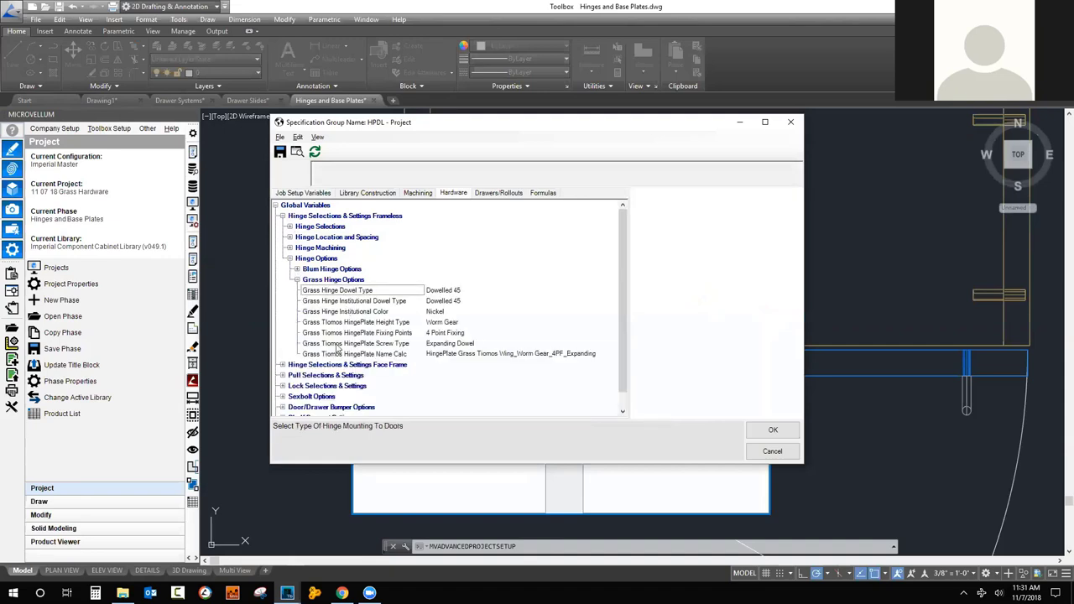
click(479, 291)
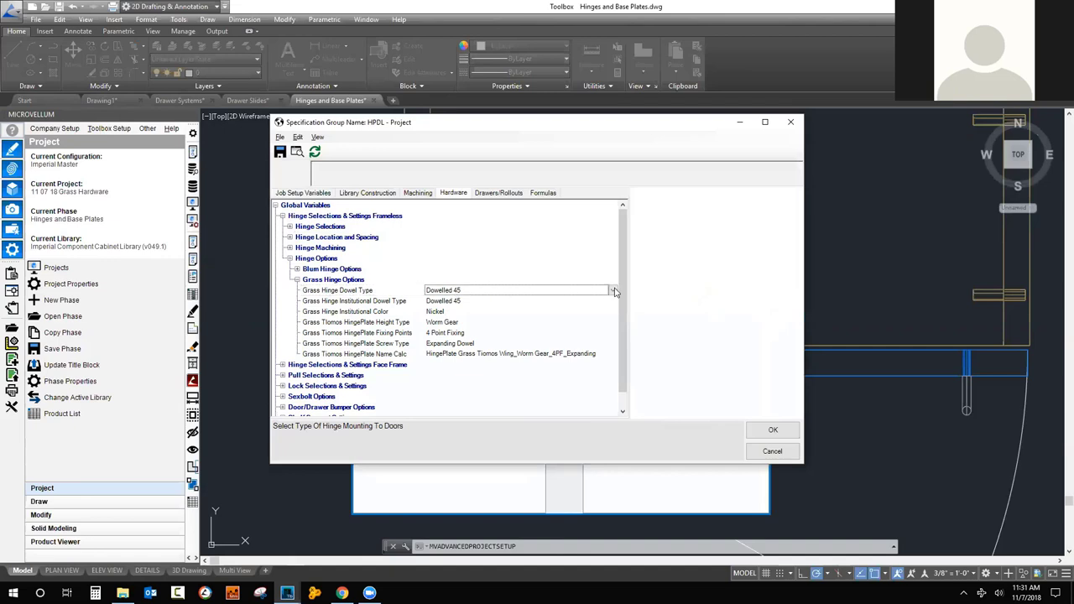
click(613, 291)
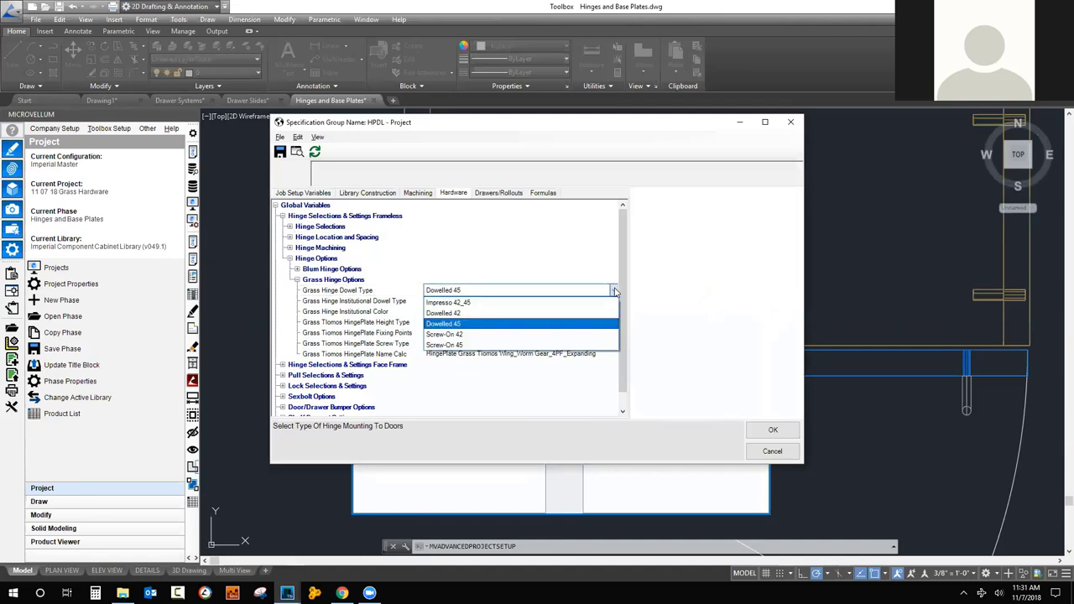
click(504, 324)
Review the available choices for Grass Hinge Institutional Dowel Type and Grass Hinge Institutional Color.
click(367, 302)
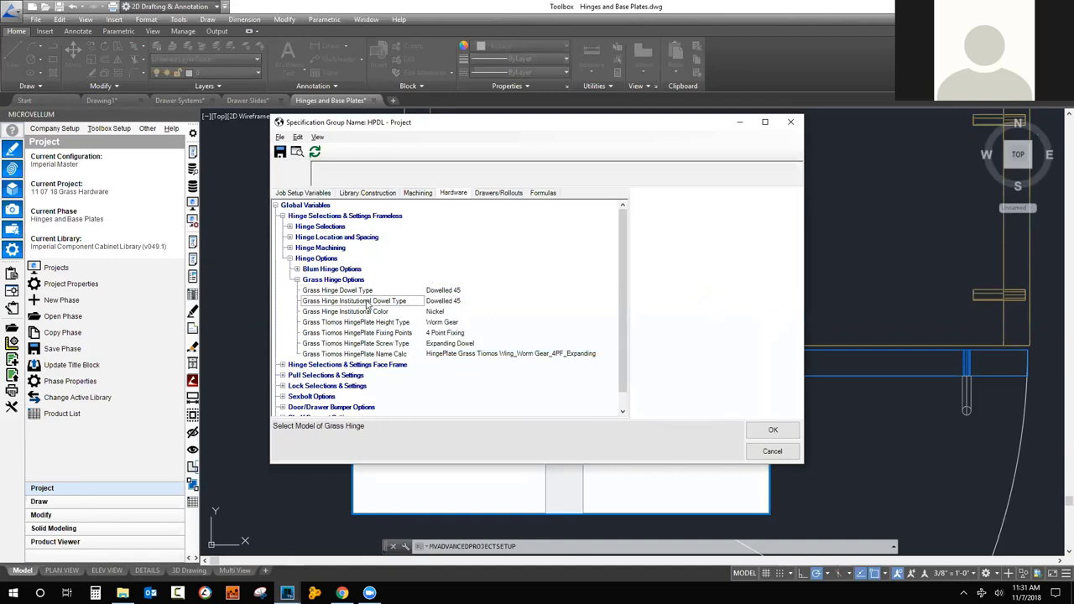
click(557, 303)
click(612, 301)
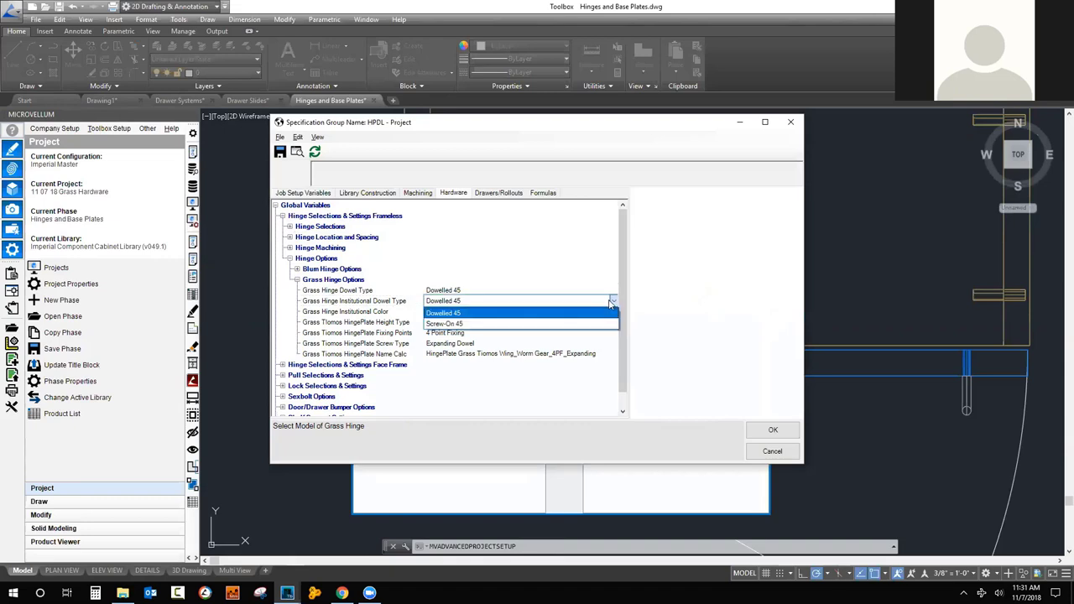
click(611, 304)
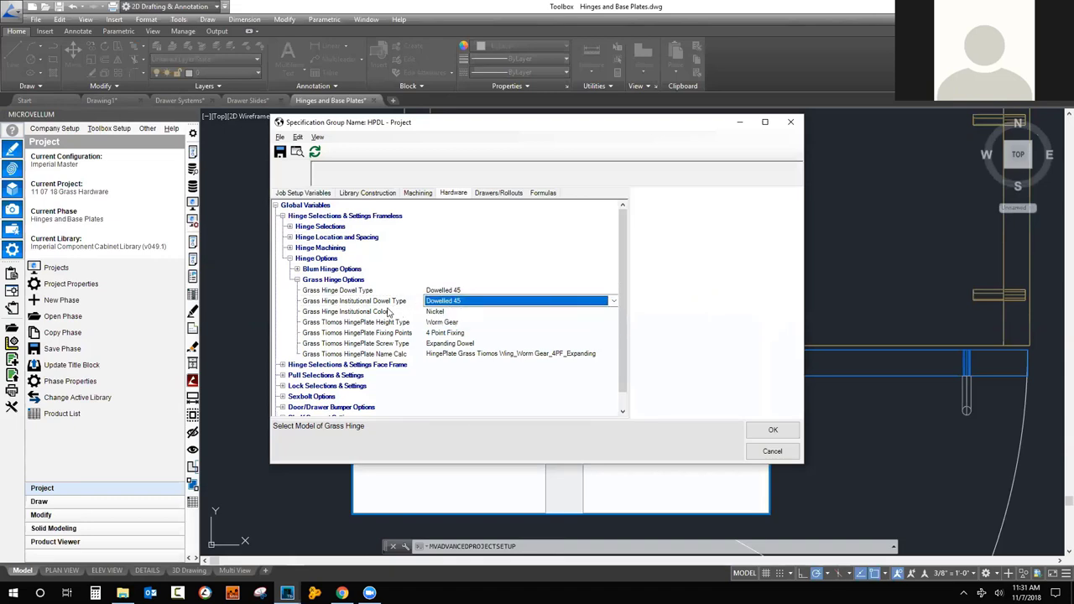
click(391, 312)
click(460, 313)
click(613, 312)
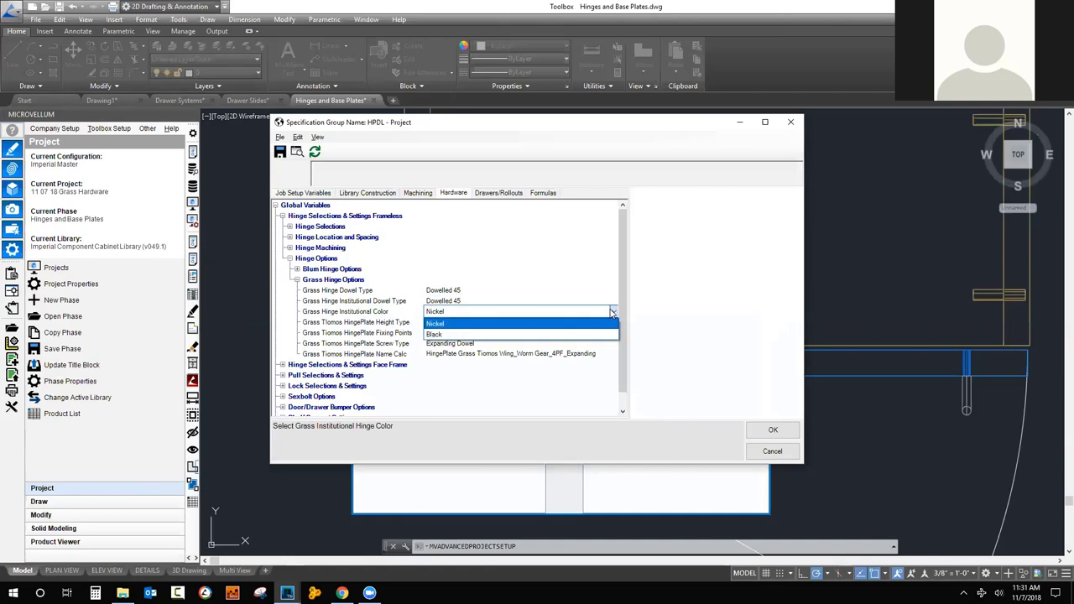
Review the available choices for Grass Tiomos HingePlate Height Type and Grass Tiomos HingePlate Fixing Points.
click(407, 327)
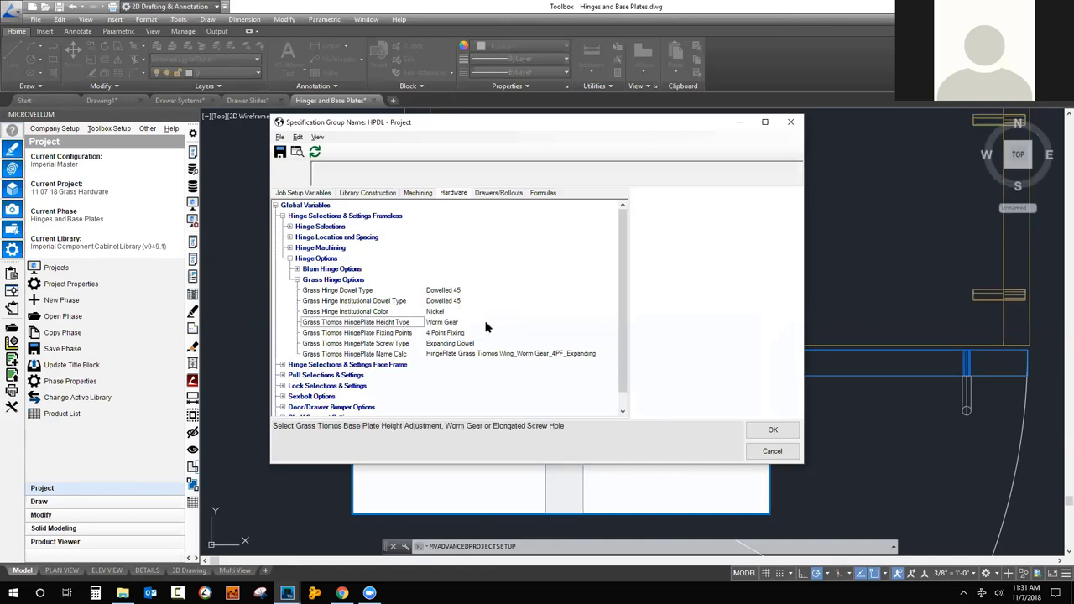
click(494, 324)
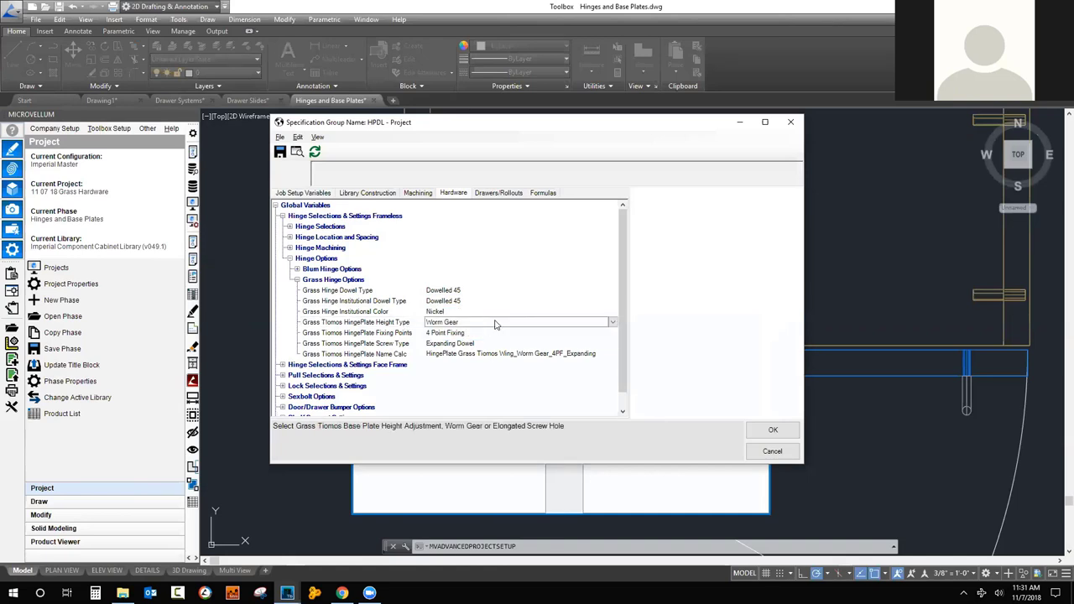
click(612, 324)
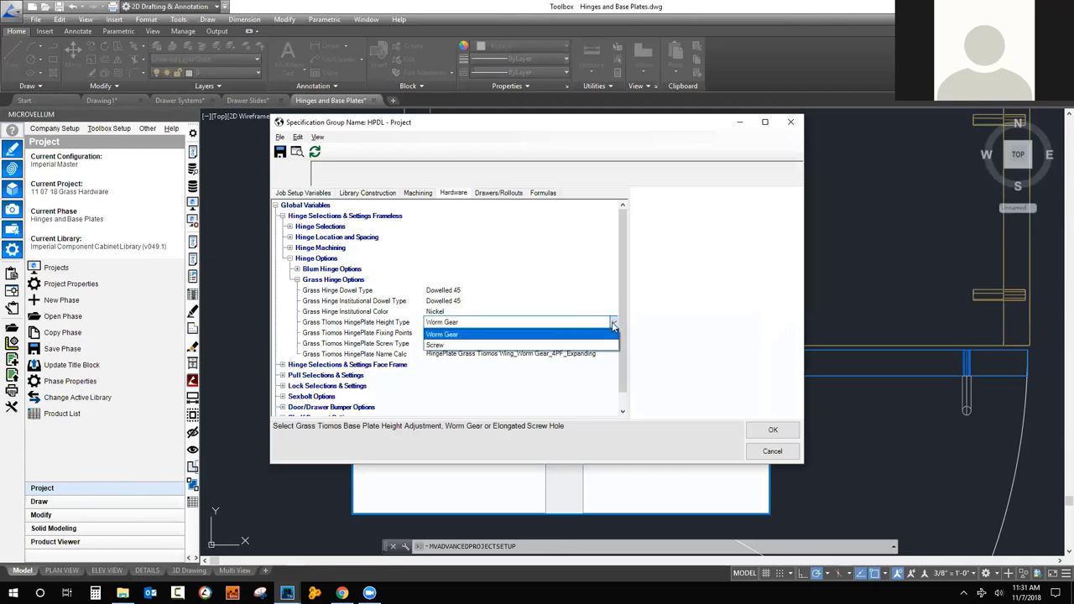
click(614, 326)
click(490, 333)
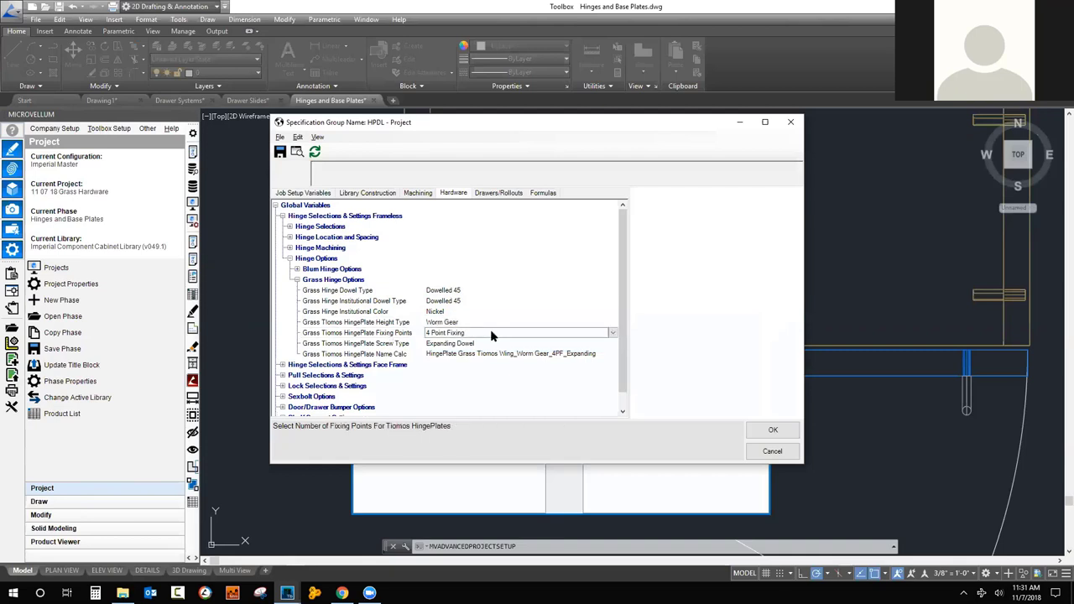
click(614, 334)
click(613, 334)
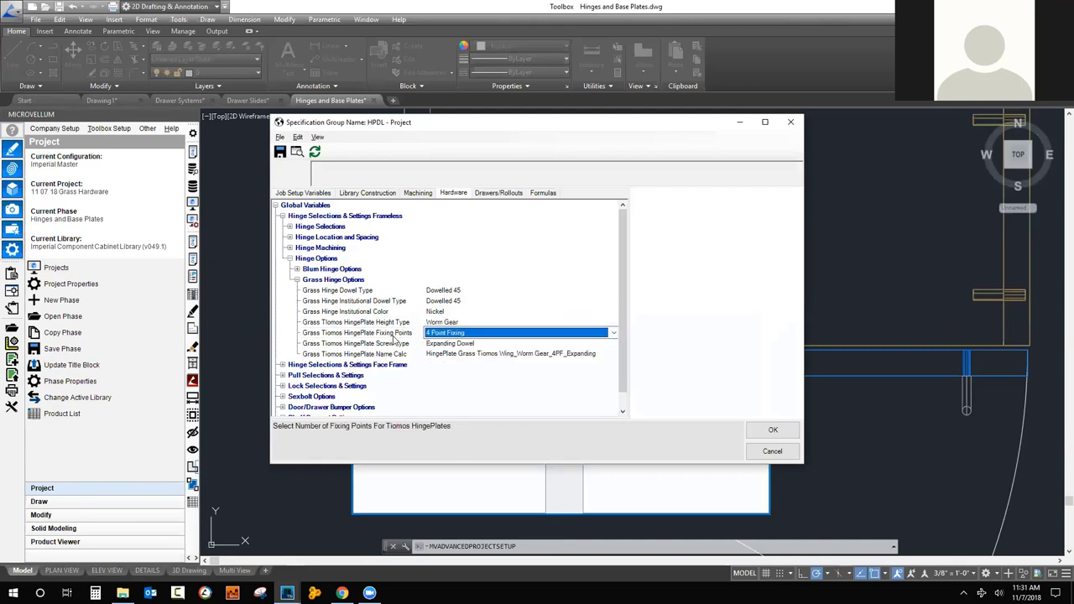
Review the Grass Tiomos HingePlate Screw Type choices and close the HPDL specification group's variables without applying changes.
click(394, 343)
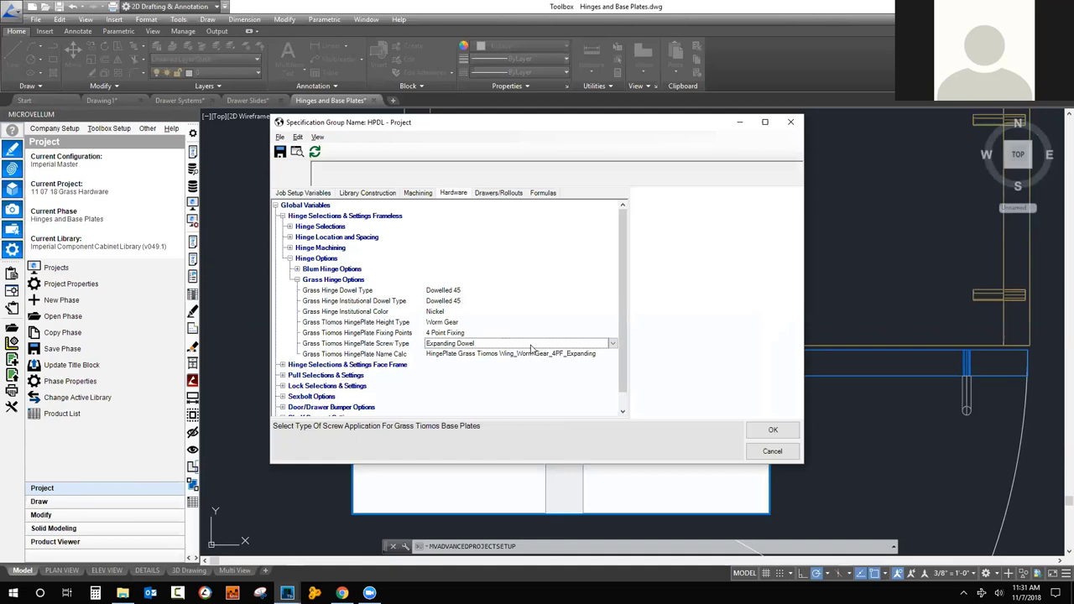
click(613, 345)
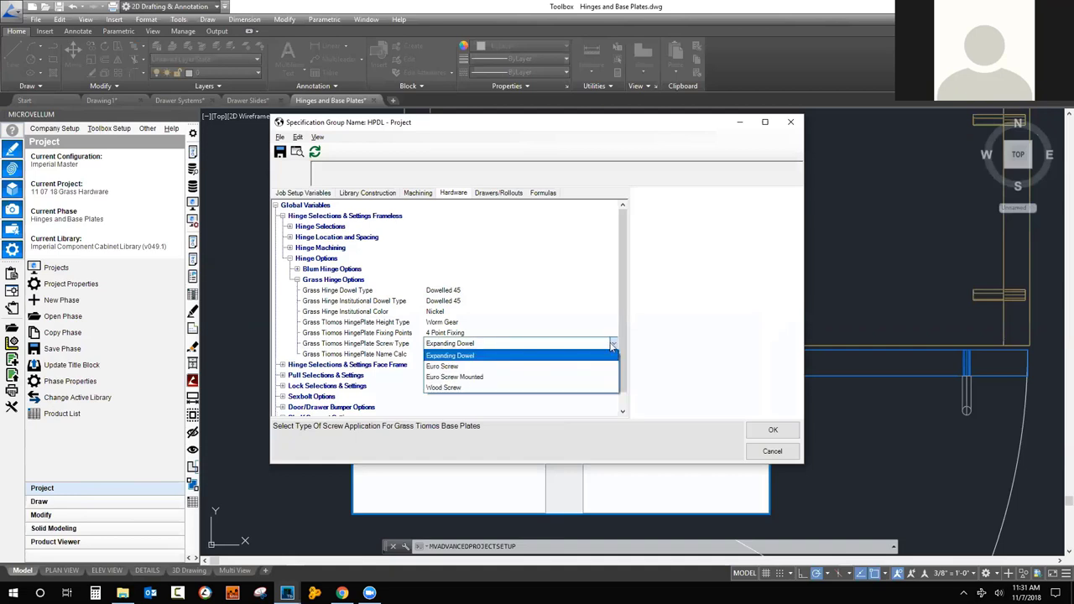
click(613, 345)
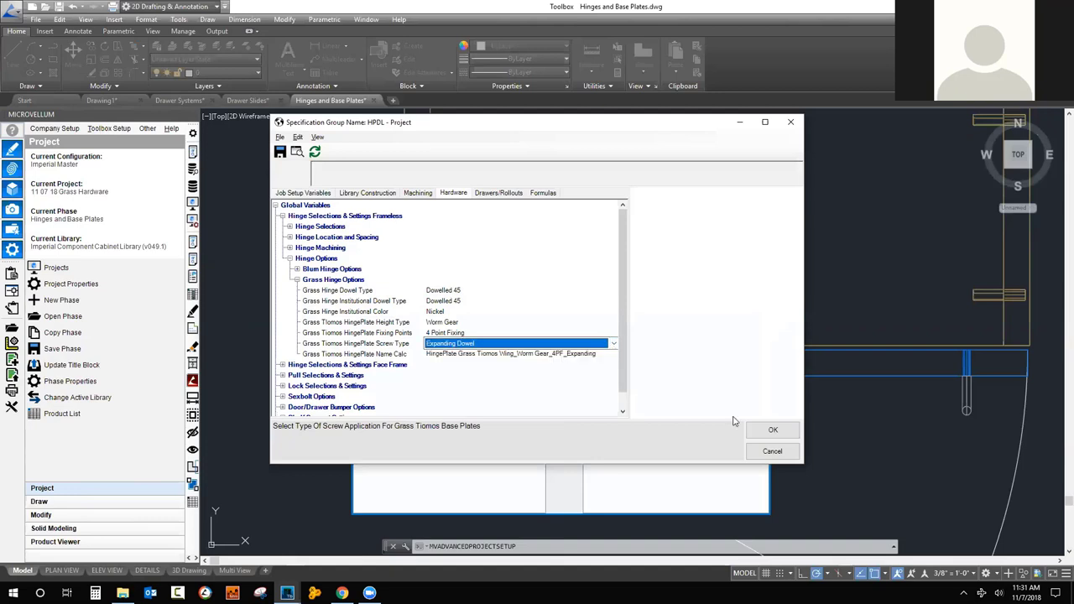
click(774, 452)
click(628, 321)
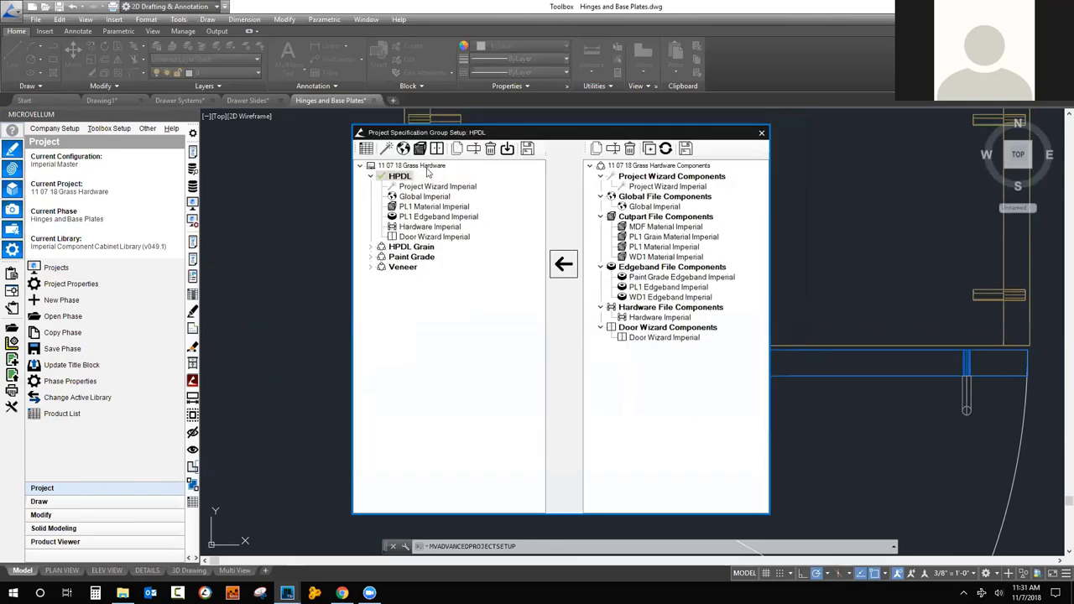
Open the hinge hardware settings in the HPDL group's Project Wizard and review the Hinge Type and Hinge Angle choices.
click(386, 149)
click(383, 103)
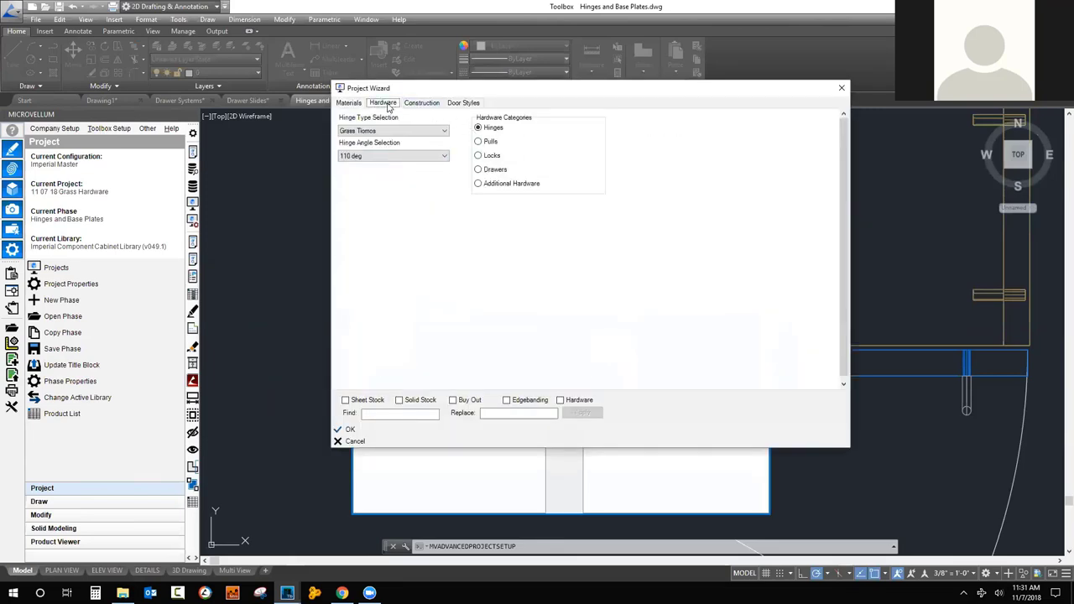
click(444, 131)
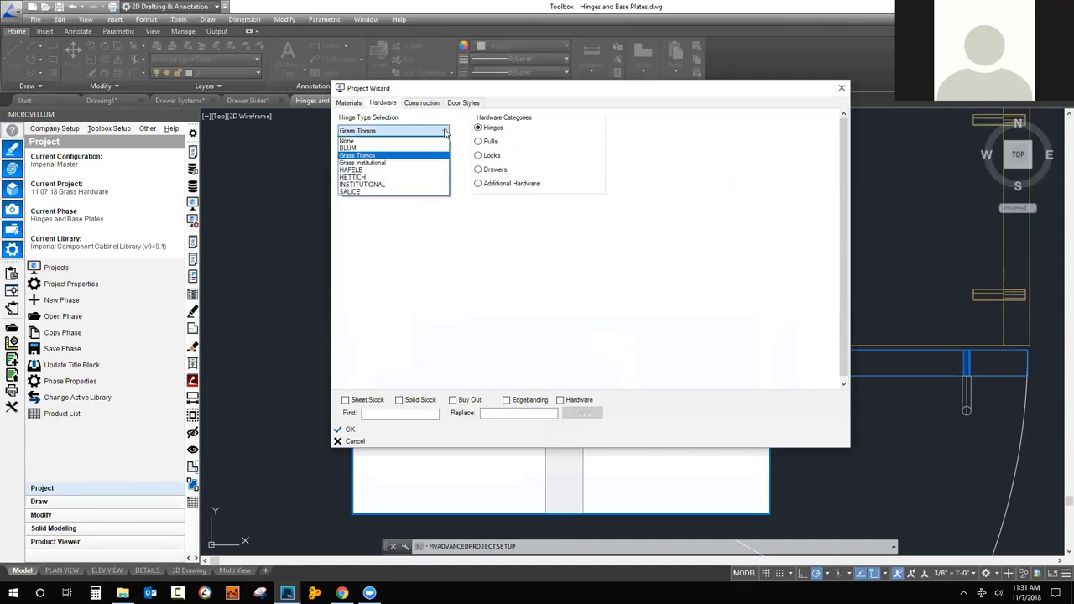
click(442, 156)
click(442, 158)
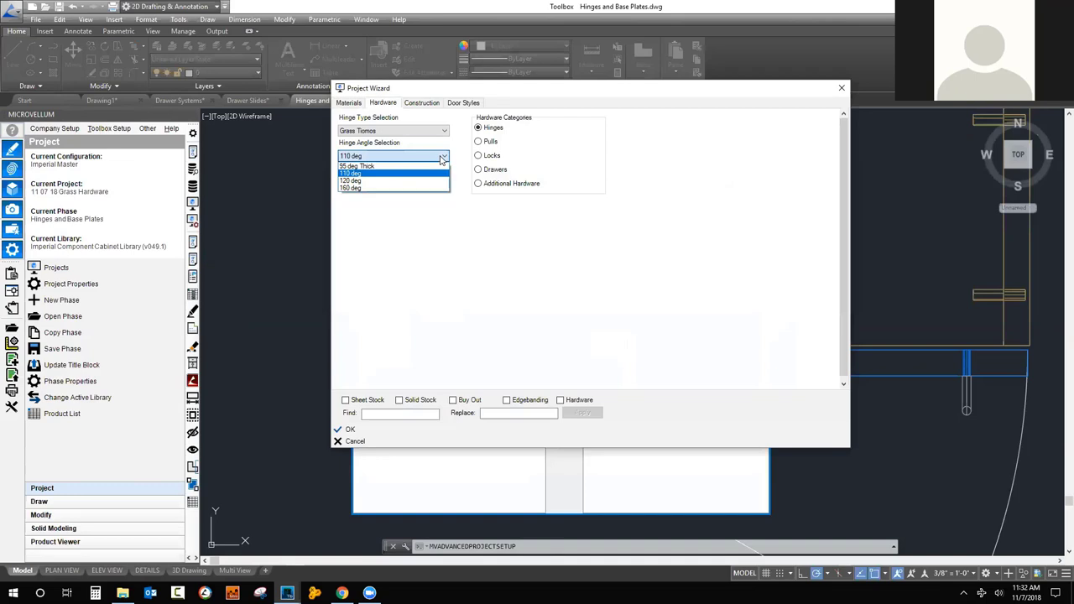
Leave the Project Wizard without saving changes and close the project specification group setup.
key(alt+Tab)
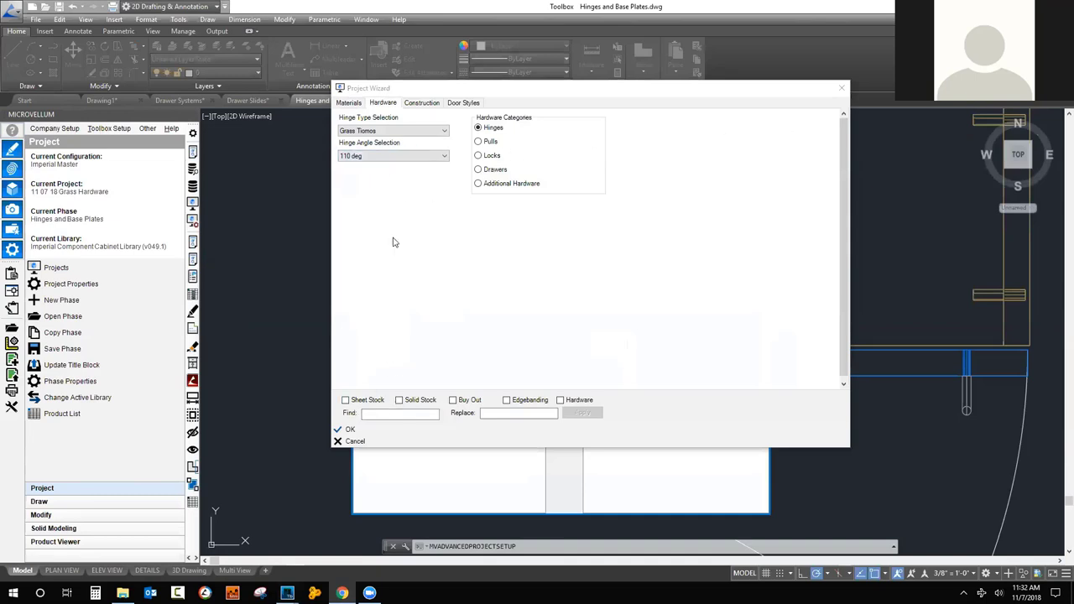
click(349, 441)
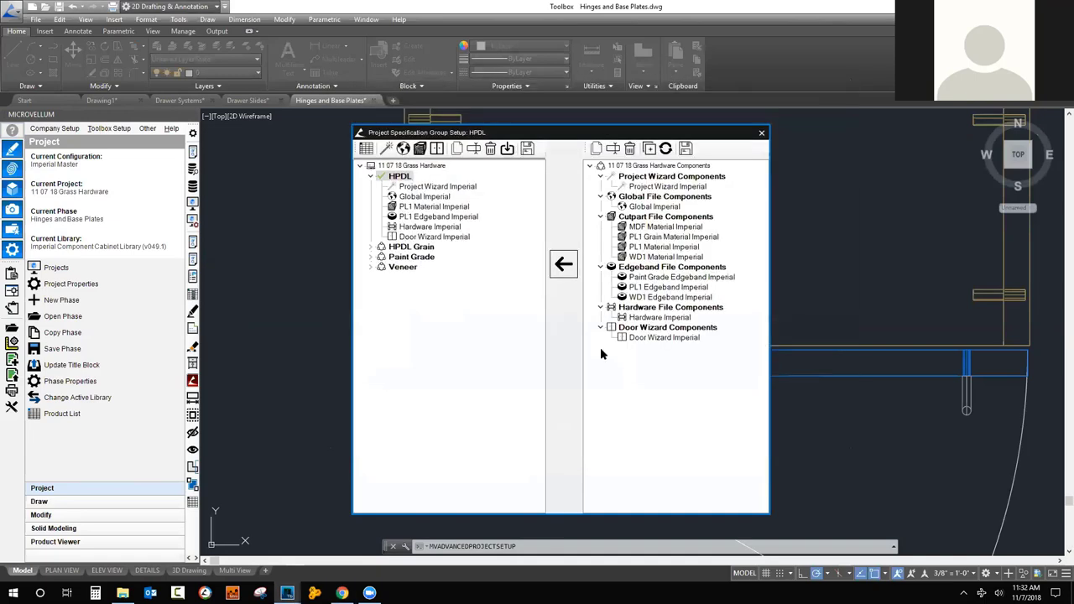
click(762, 133)
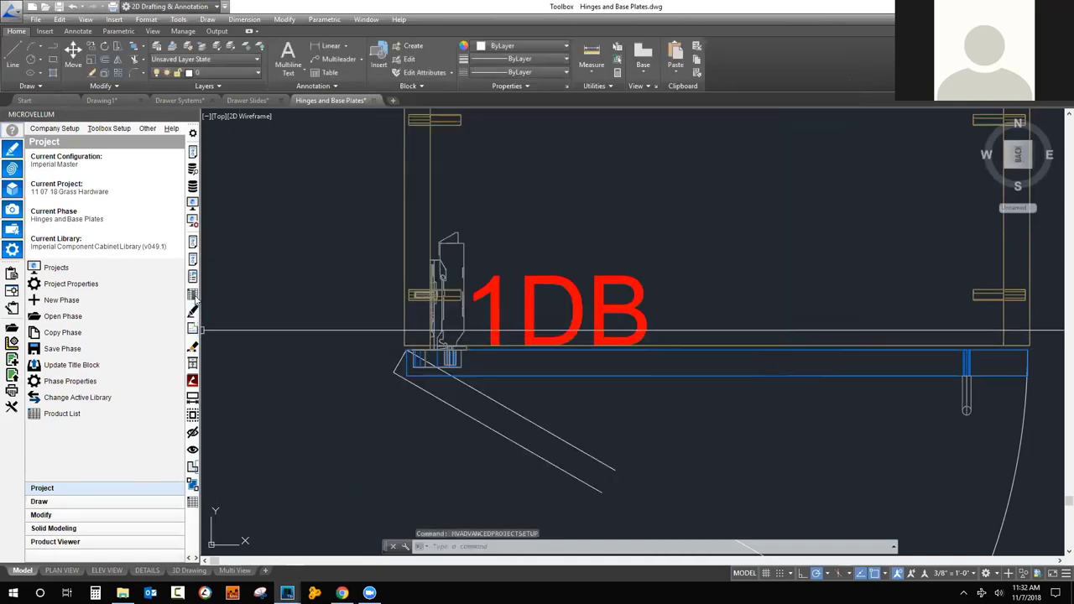
Change the 1DB base cabinet's door to an inset door through its product prompts.
click(192, 241)
click(590, 376)
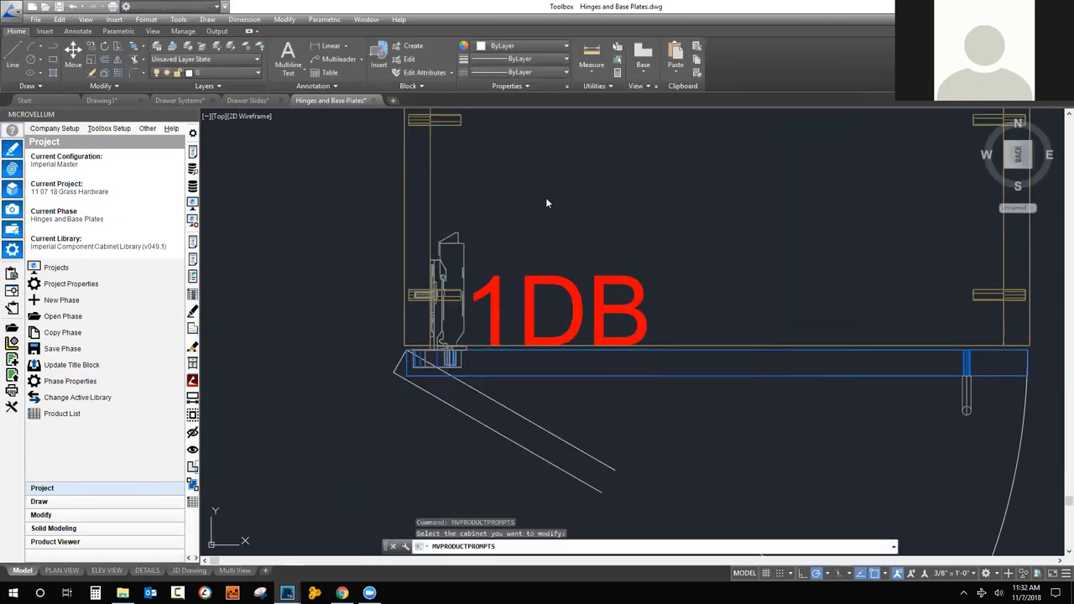
click(610, 129)
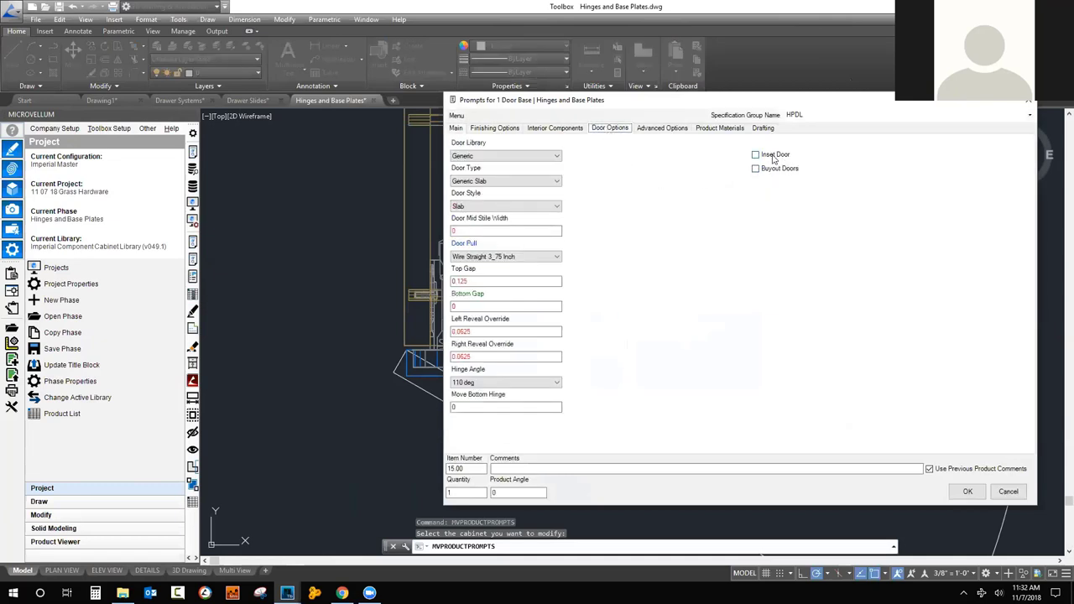
click(966, 493)
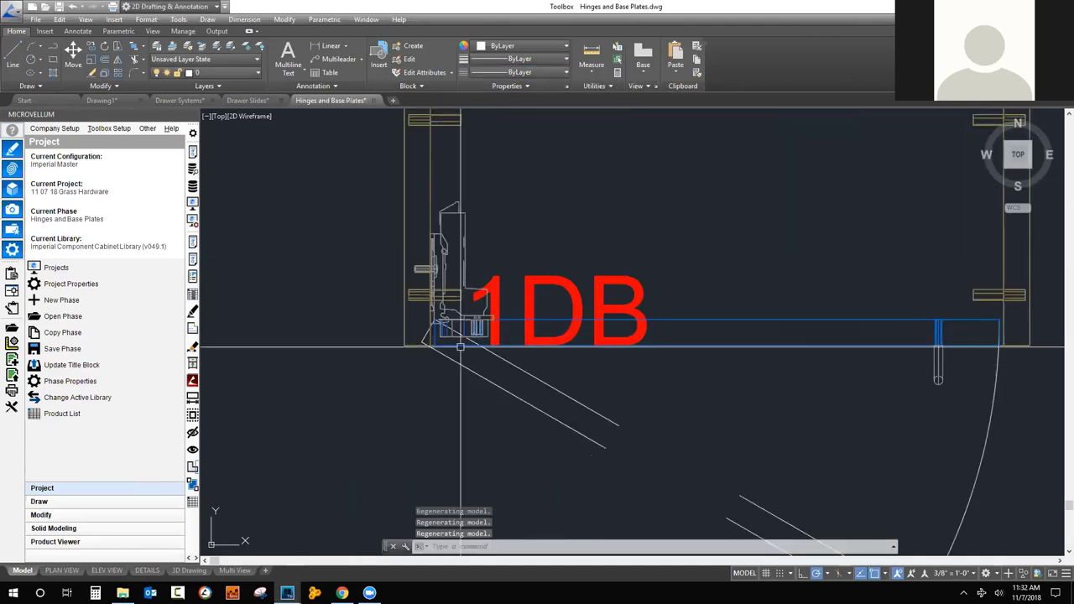
scroll(477, 283, up, 5)
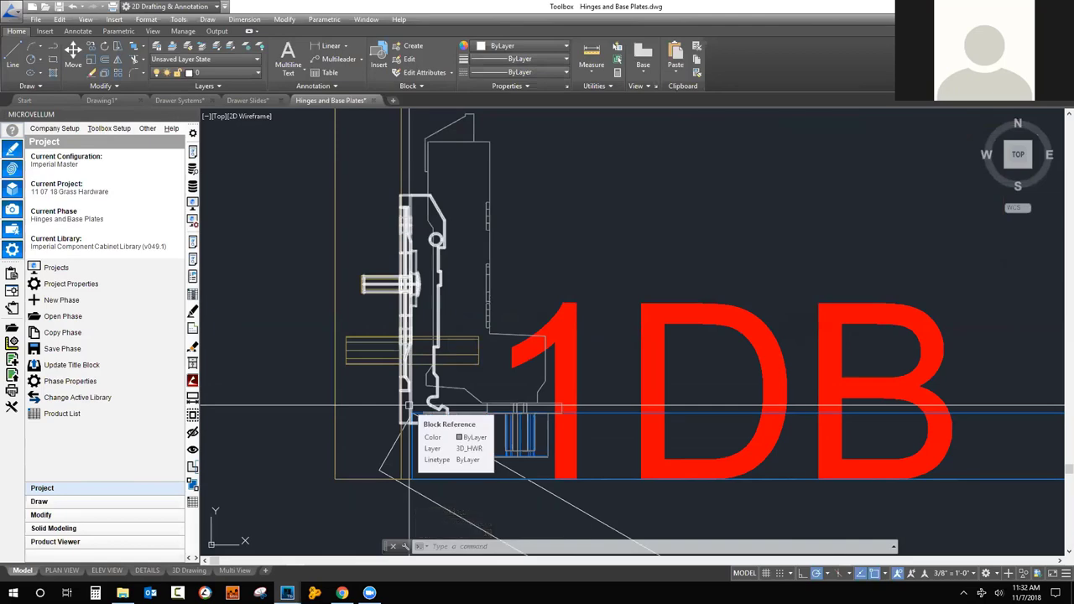
scroll(271, 315, down, 4)
Set the hinge type to Grass Institutional in the Project Wizard for the HPDL project specification group.
click(101, 130)
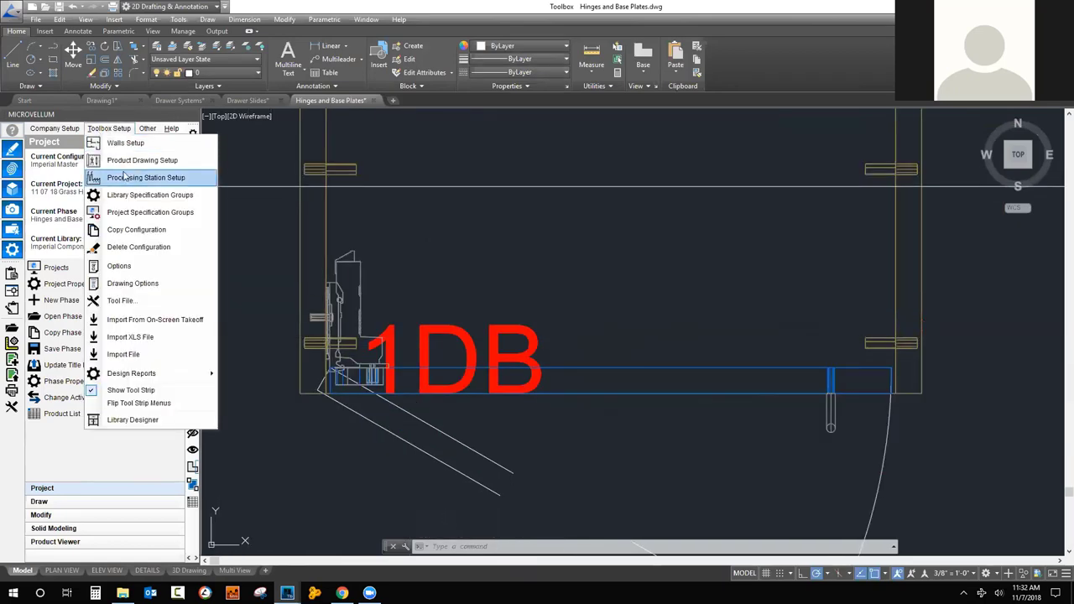
click(125, 212)
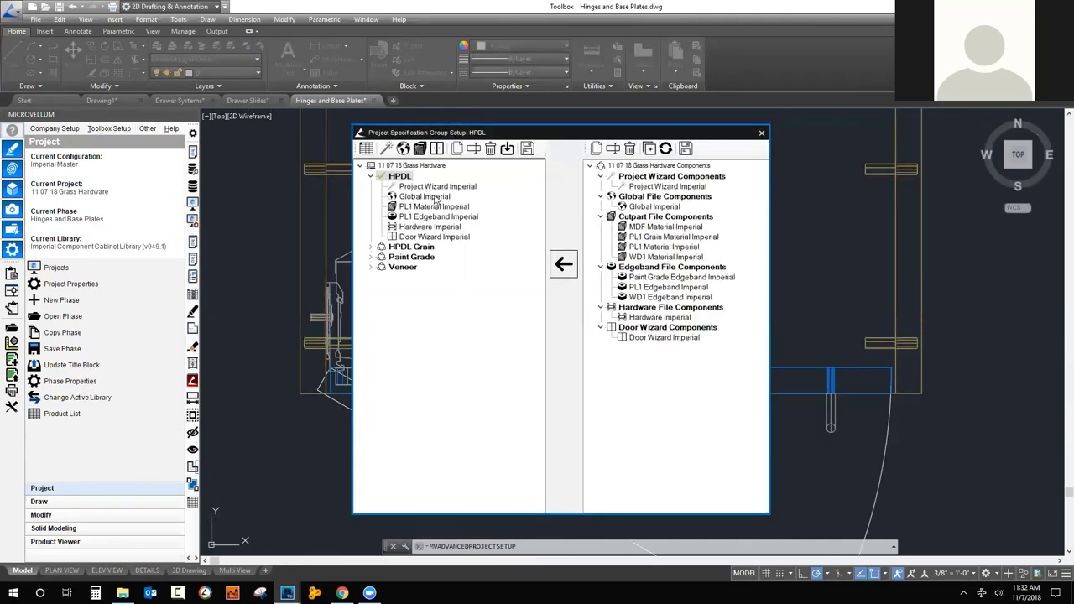
click(384, 149)
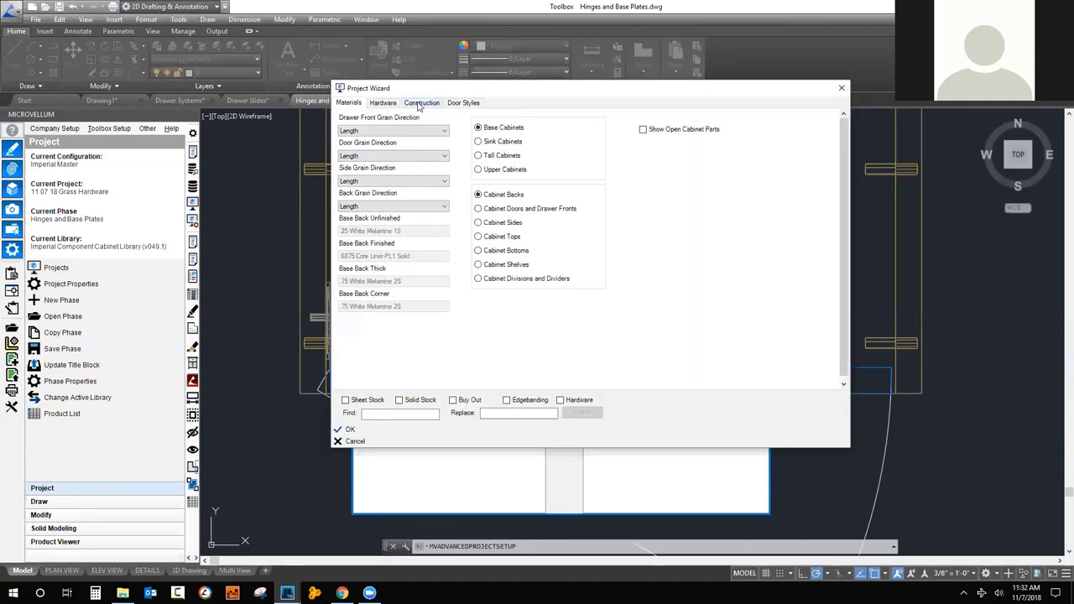
click(383, 103)
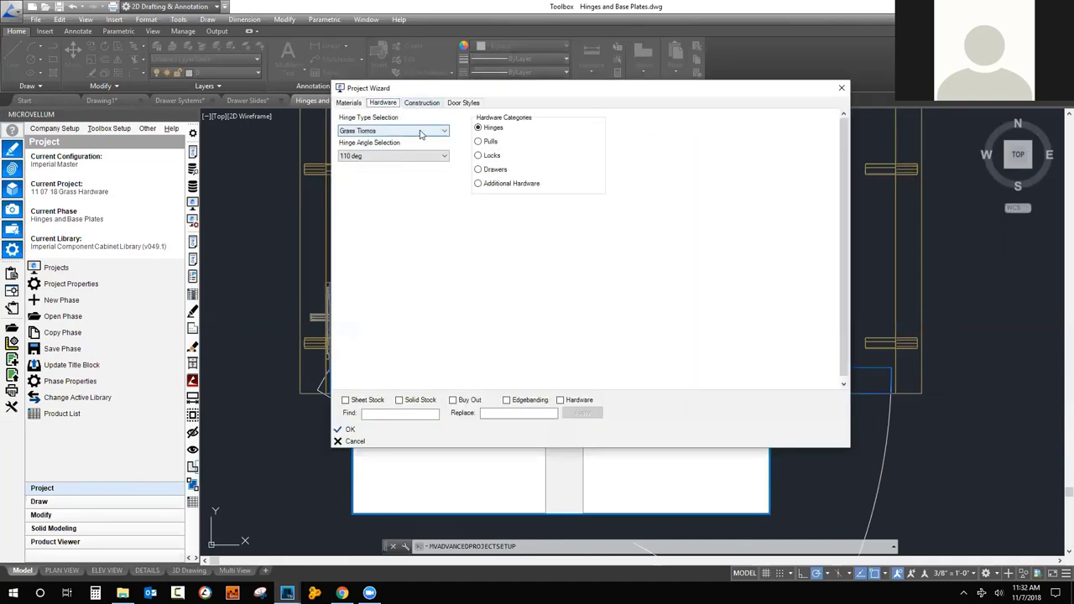
click(421, 132)
click(394, 163)
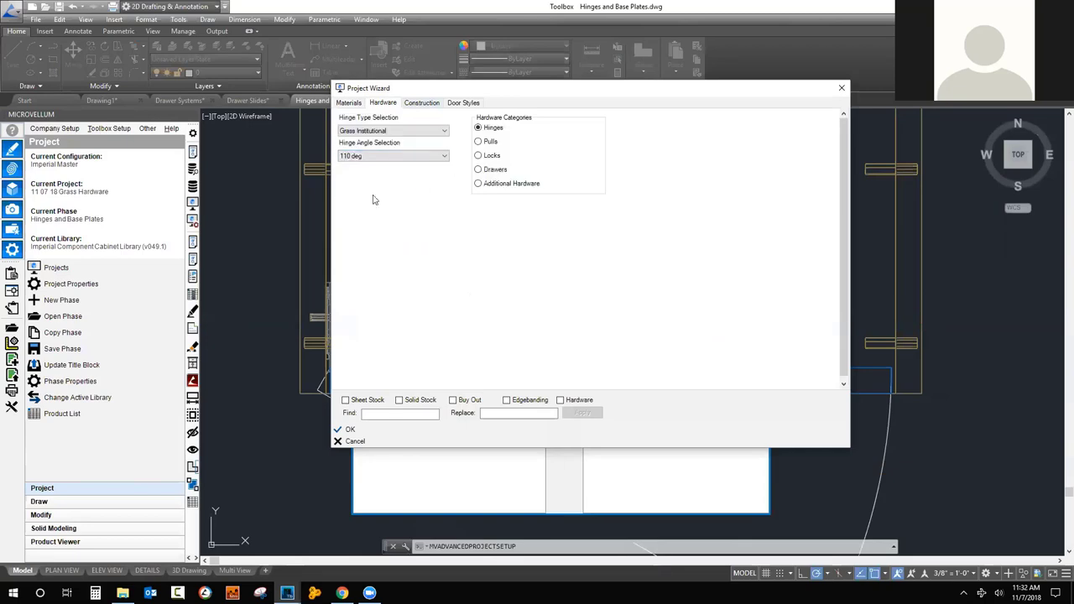
click(382, 435)
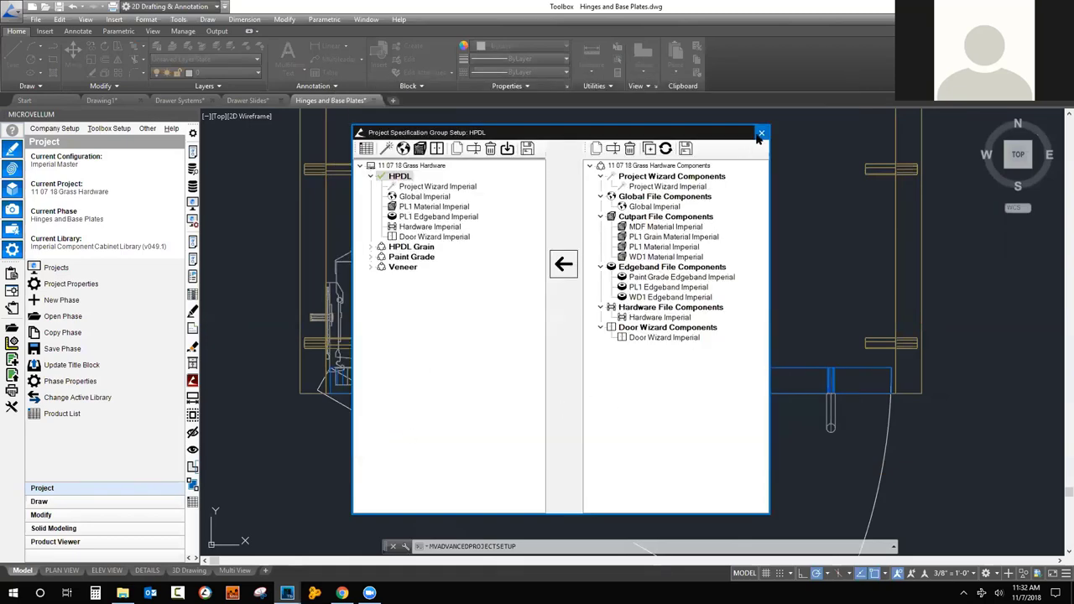
Redraw the 1DB cabinet using the 3D Drawings (Full Machining) style.
click(193, 312)
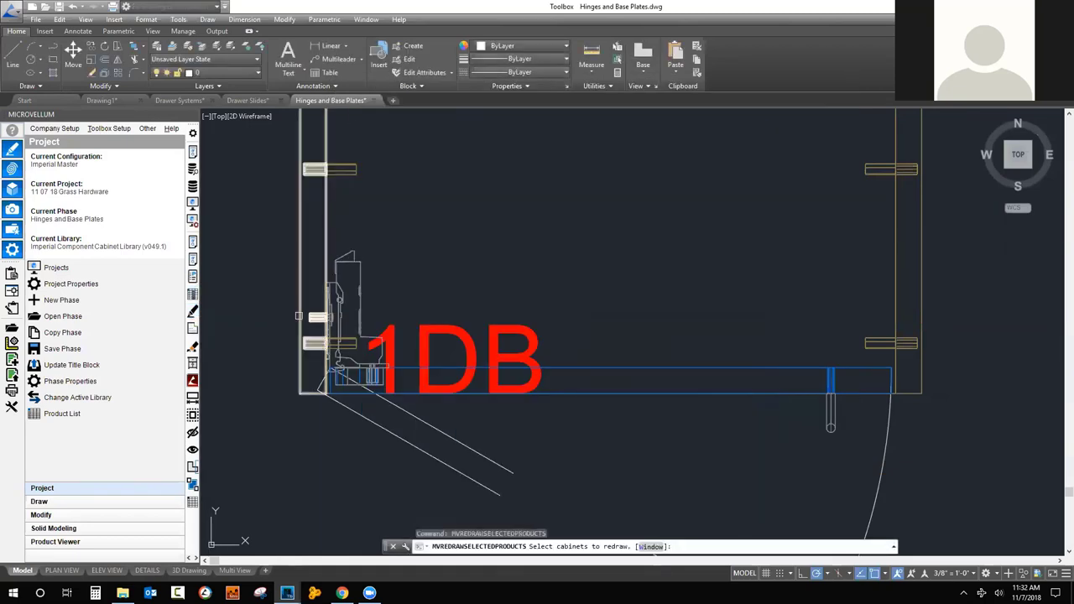
key(Return)
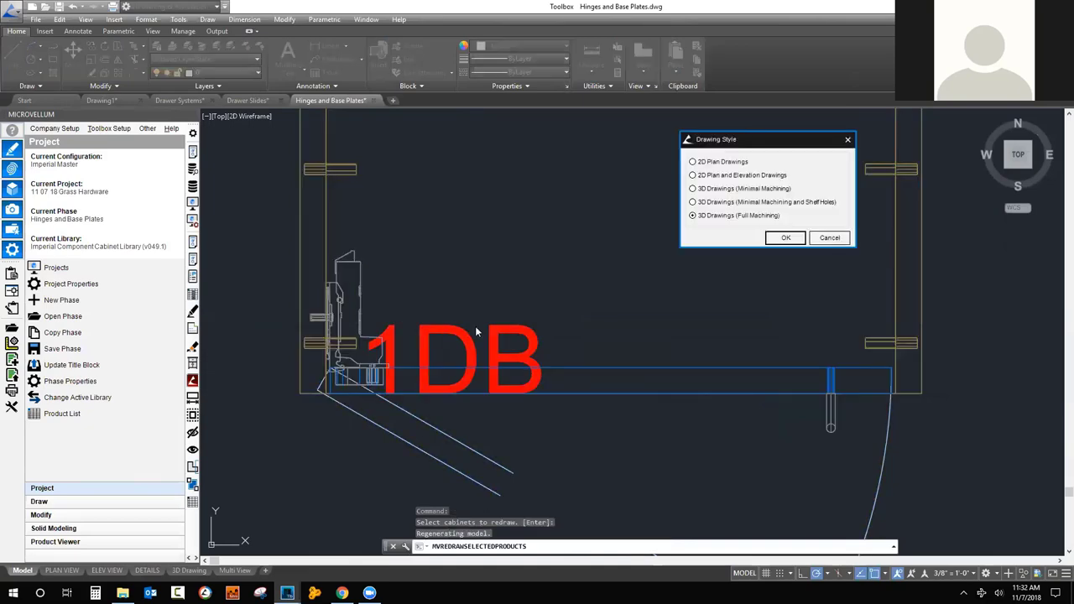
click(787, 238)
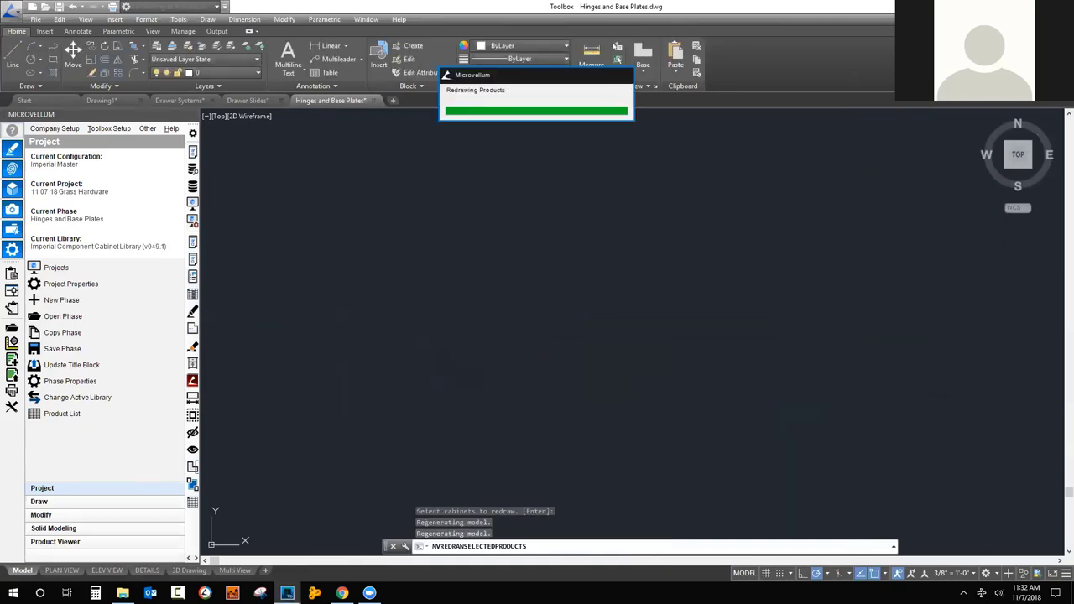
scroll(325, 392, up, 5)
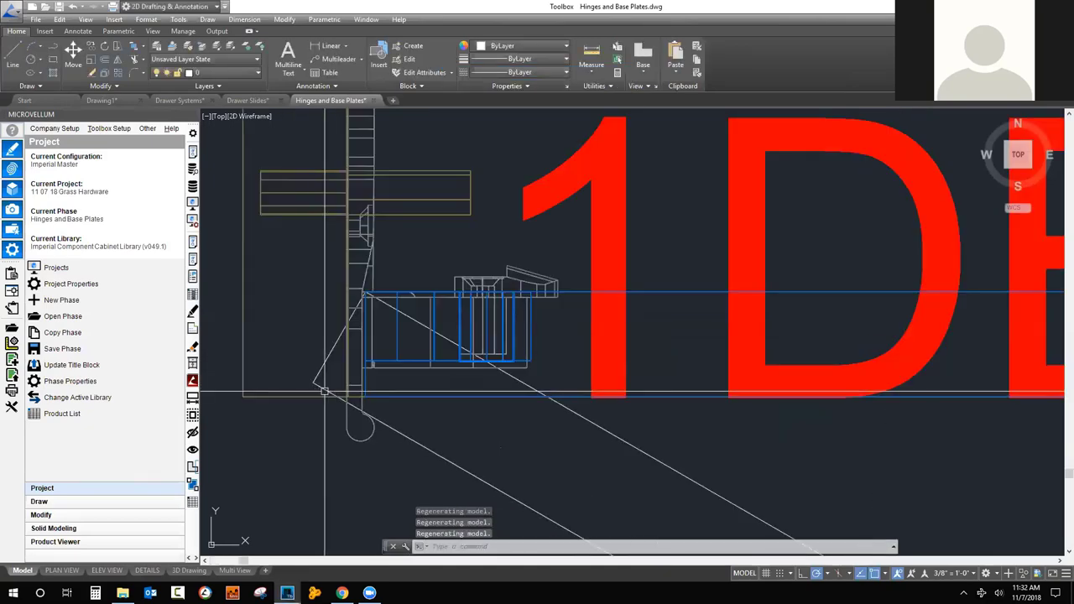
Switch to the southwest 3D view and examine the hinge and its machining on the cabinet side and door.
text(sw)
key(Return)
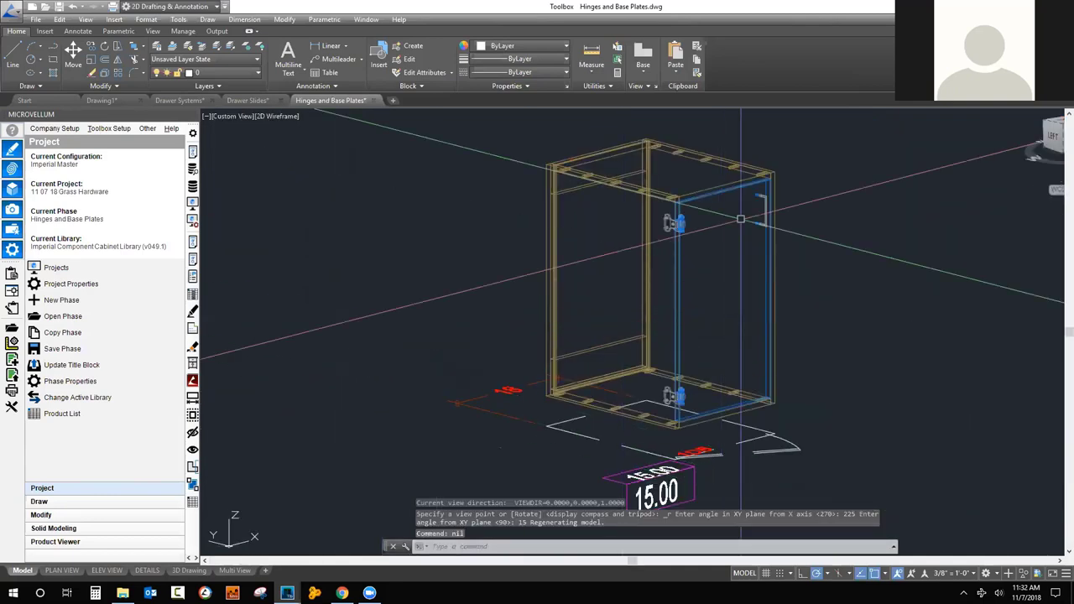
scroll(740, 219, up, 6)
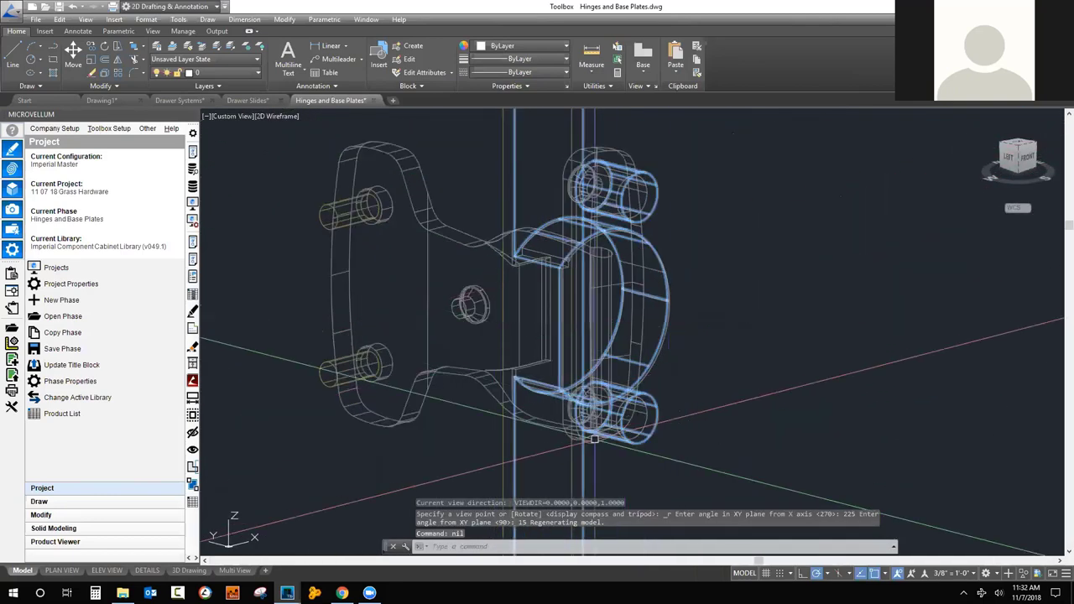
shift+middle_drag(595, 438, 529, 432)
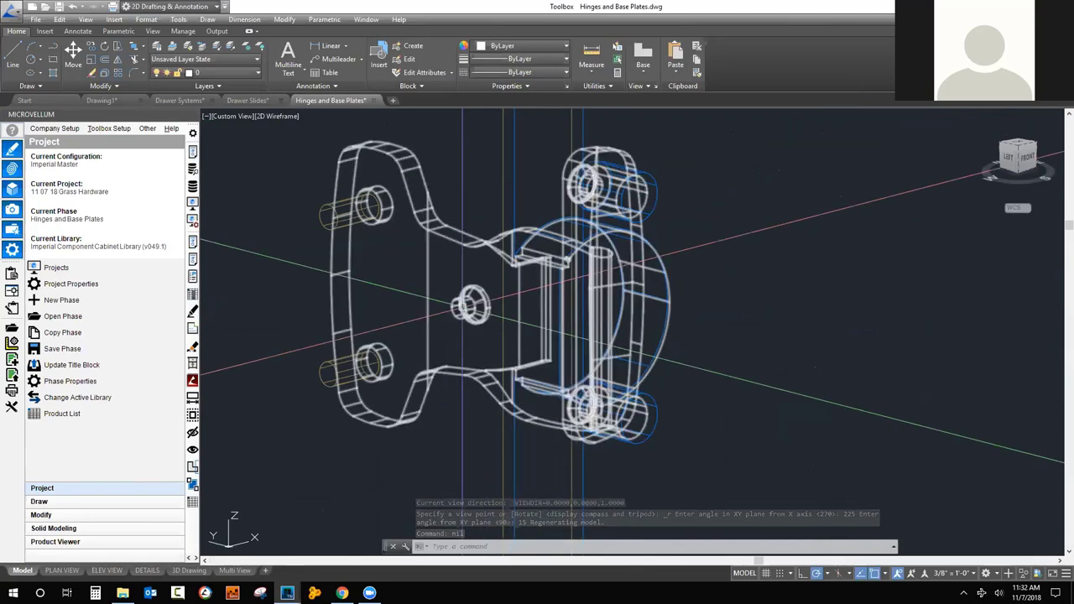
scroll(467, 307, down, 2)
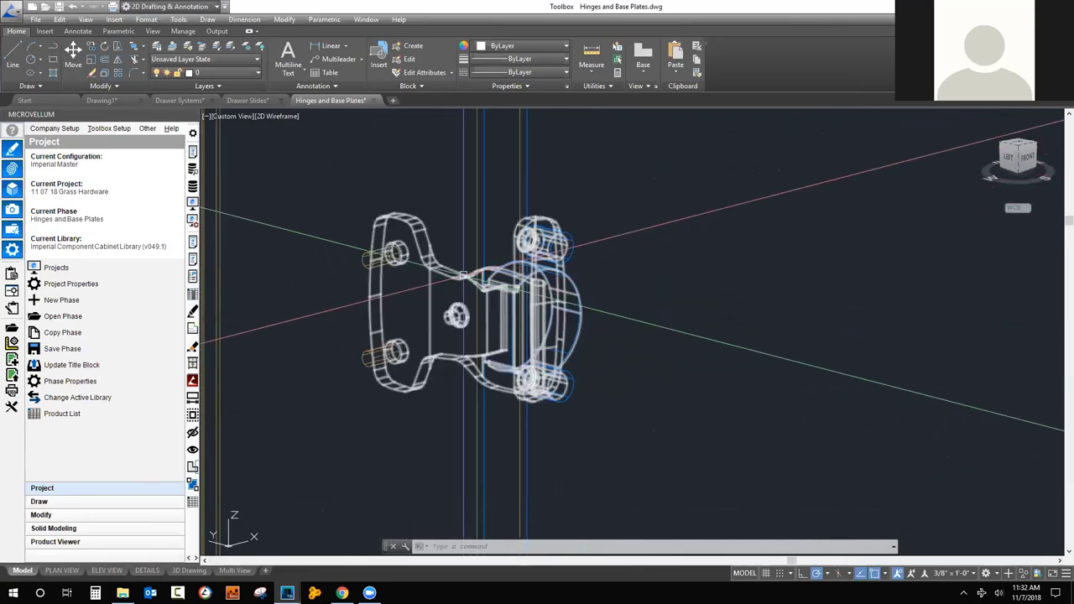
mouse_move(463, 274)
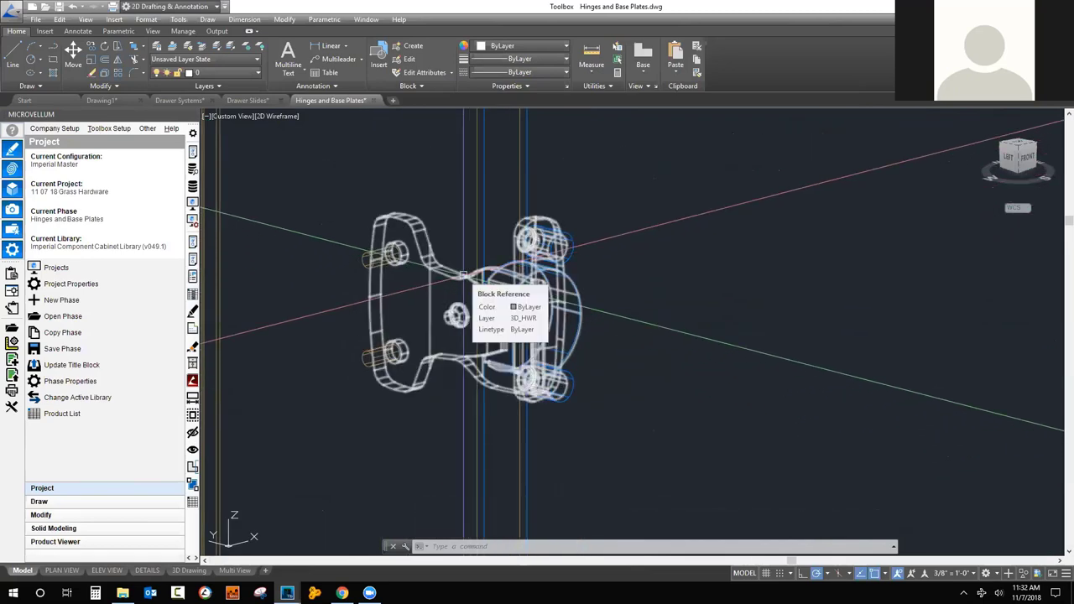
shift+middle_drag(462, 274, 277, 290)
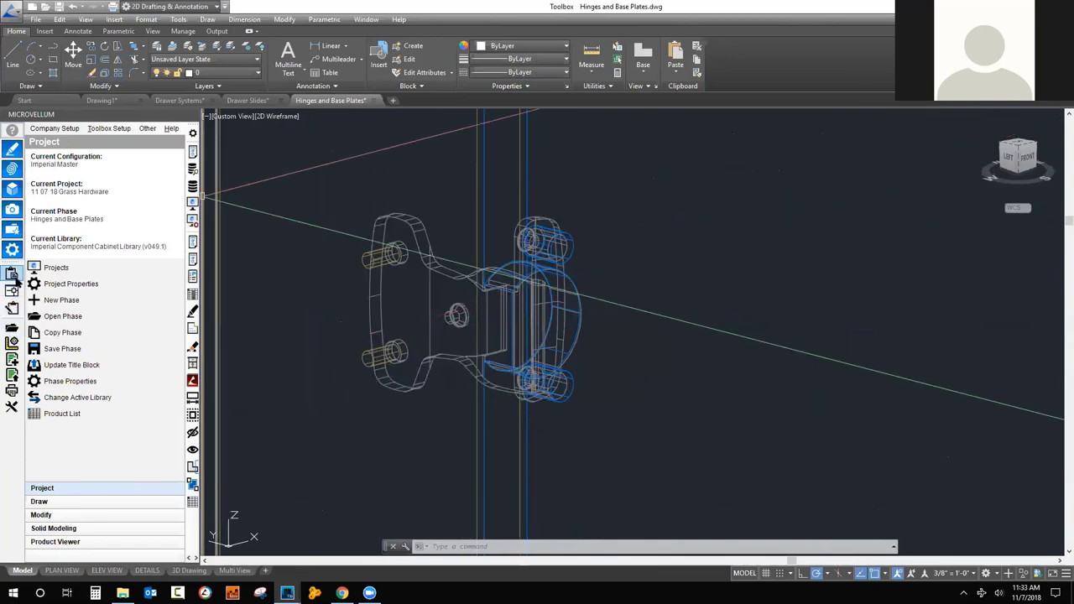
Open work order 11 07 18 Grass Hardware 04 12 PM in the Processing Center and generate its Hardware Report.
click(12, 308)
double_click(713, 160)
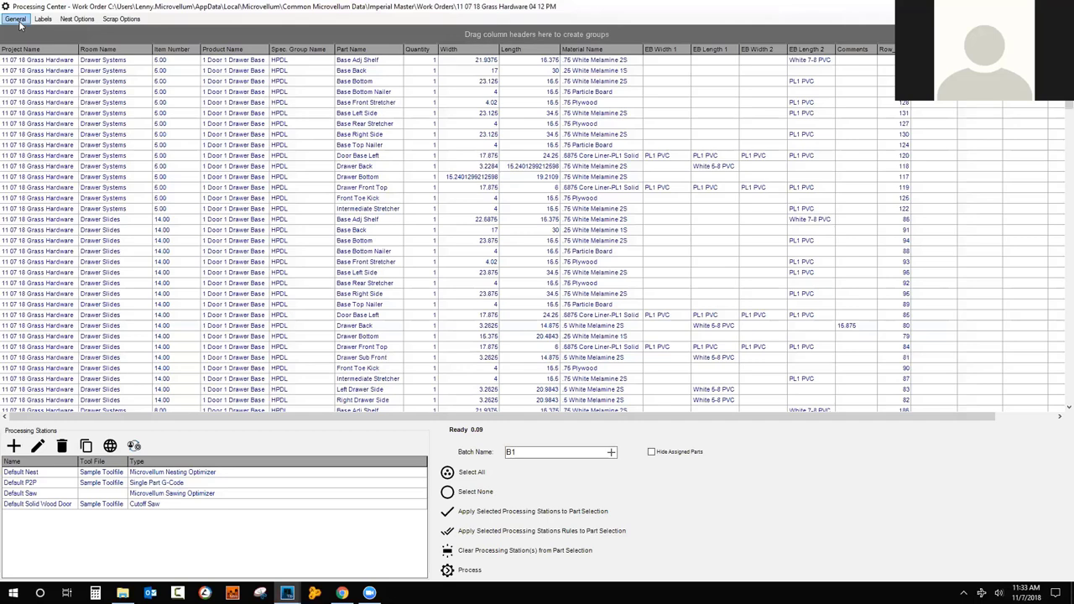
click(16, 18)
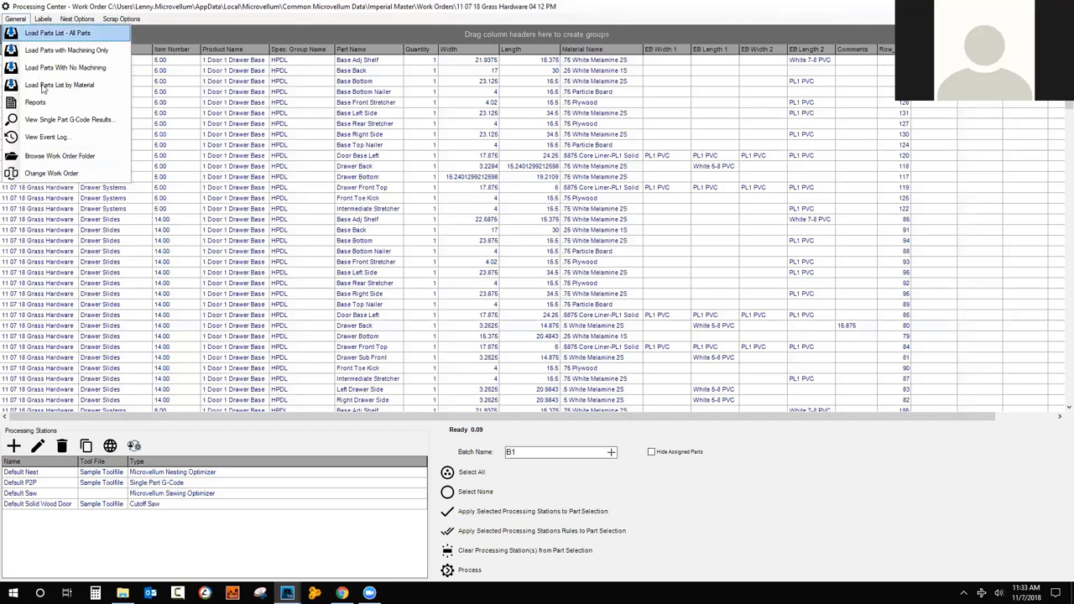
click(125, 111)
click(478, 244)
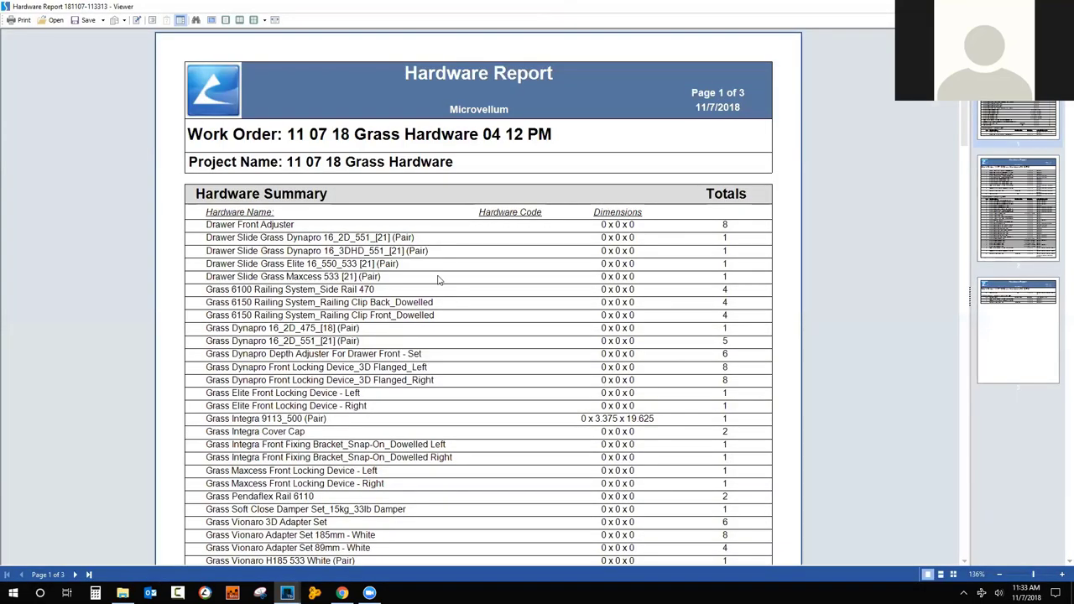
Examine the Hardware Report's summary and the per-room lists of Grass slides, drawer systems, hinges and base plates.
scroll(408, 263, down, 3)
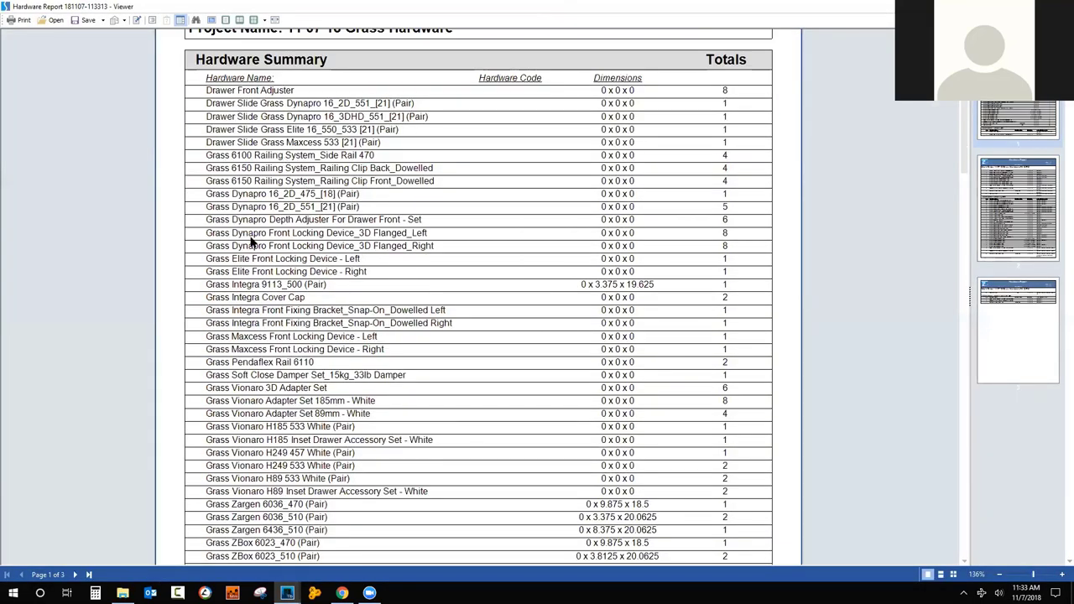
scroll(312, 464, down, 6)
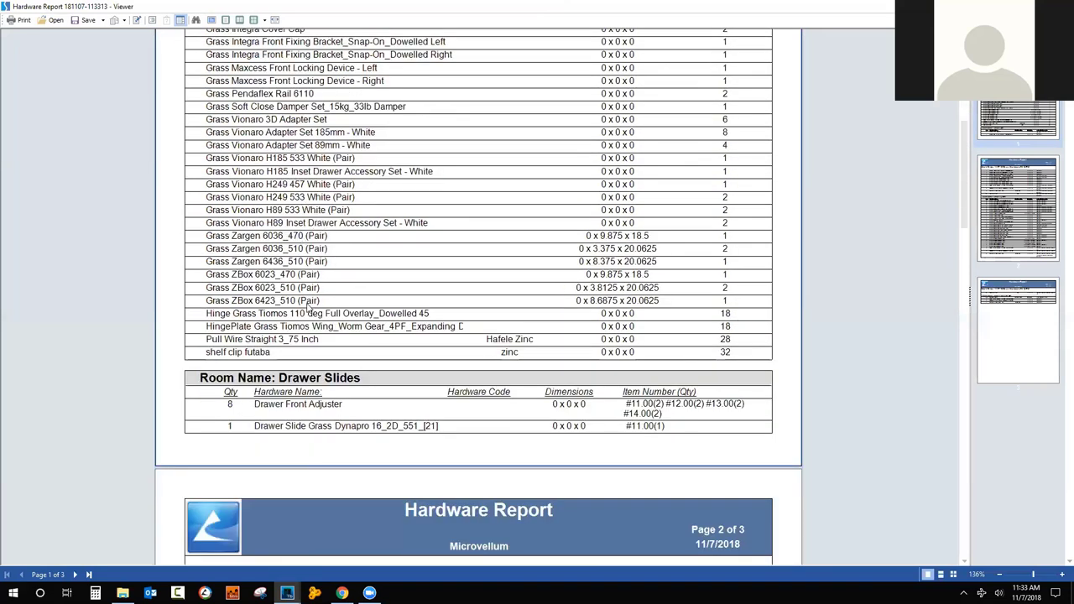
scroll(309, 303, down, 5)
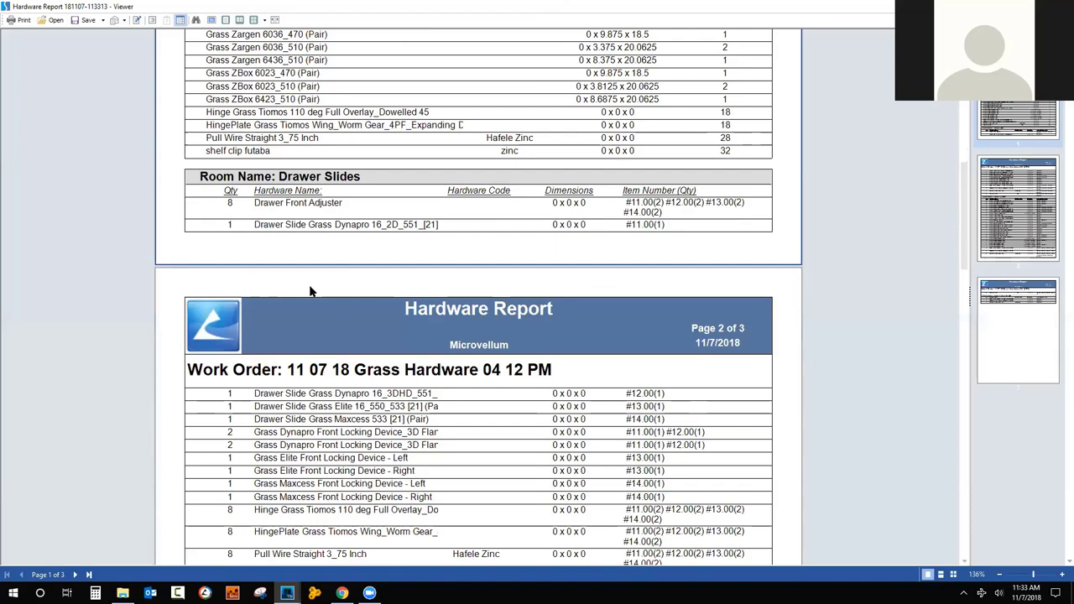
scroll(310, 291, down, 5)
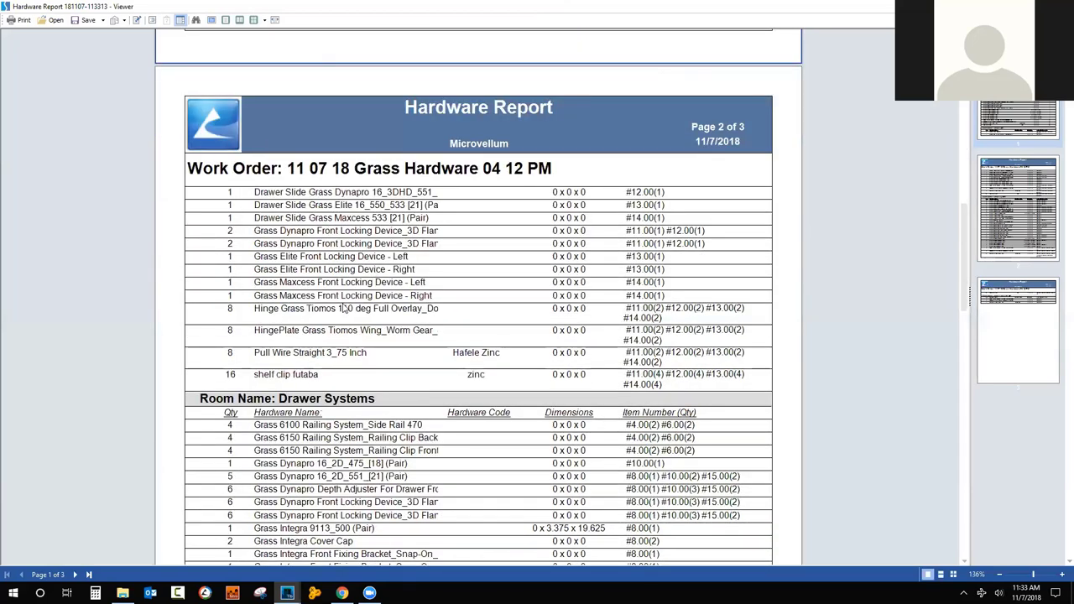
scroll(344, 308, down, 7)
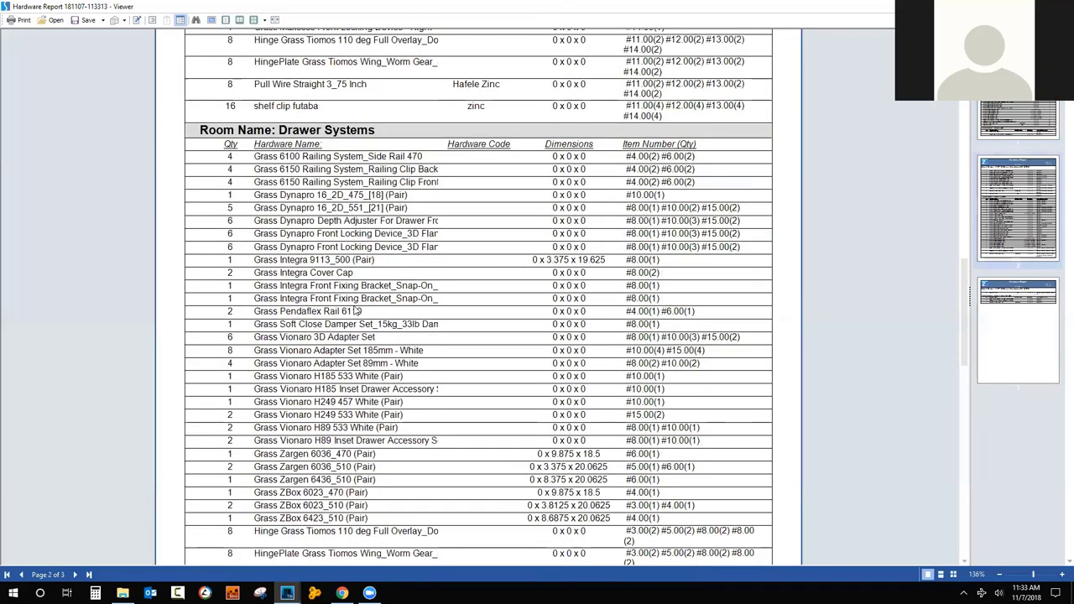
scroll(382, 304, down, 7)
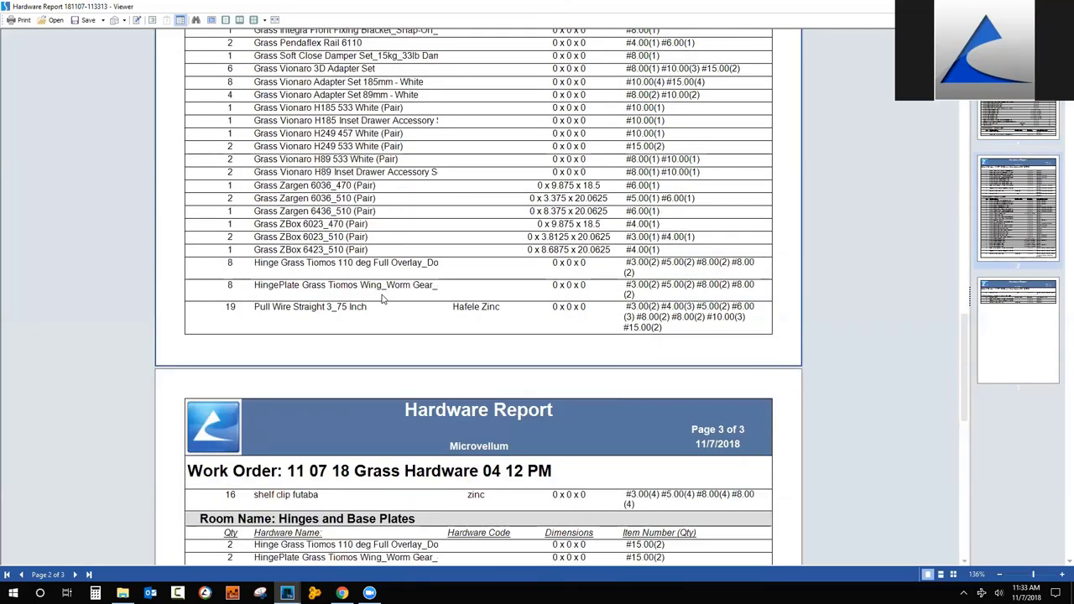
scroll(382, 298, down, 5)
scroll(382, 298, up, 5)
scroll(382, 299, up, 7)
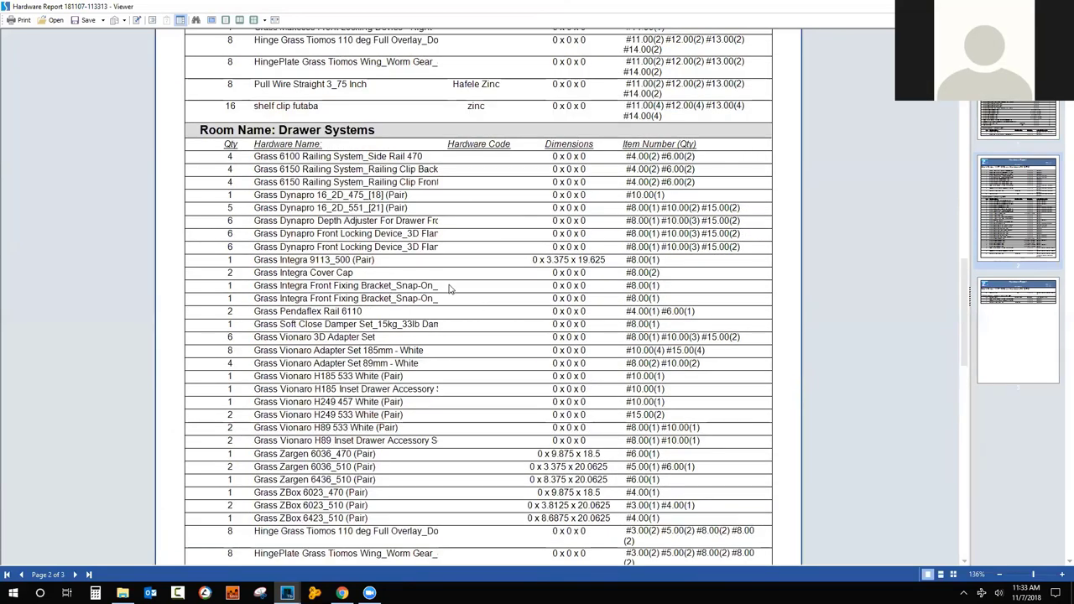
scroll(482, 280, down, 5)
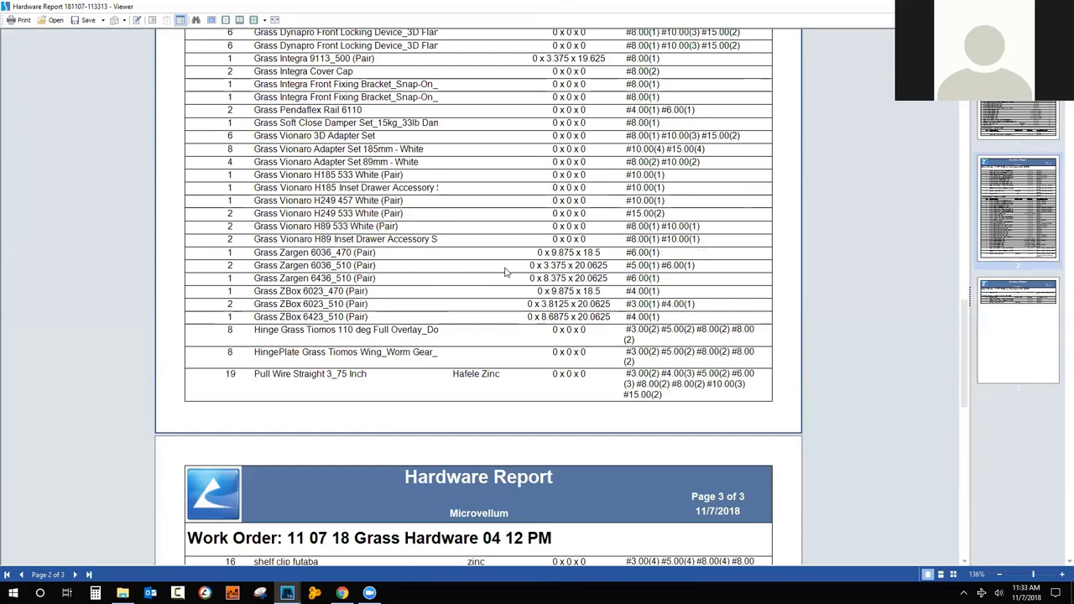
scroll(509, 258, down, 7)
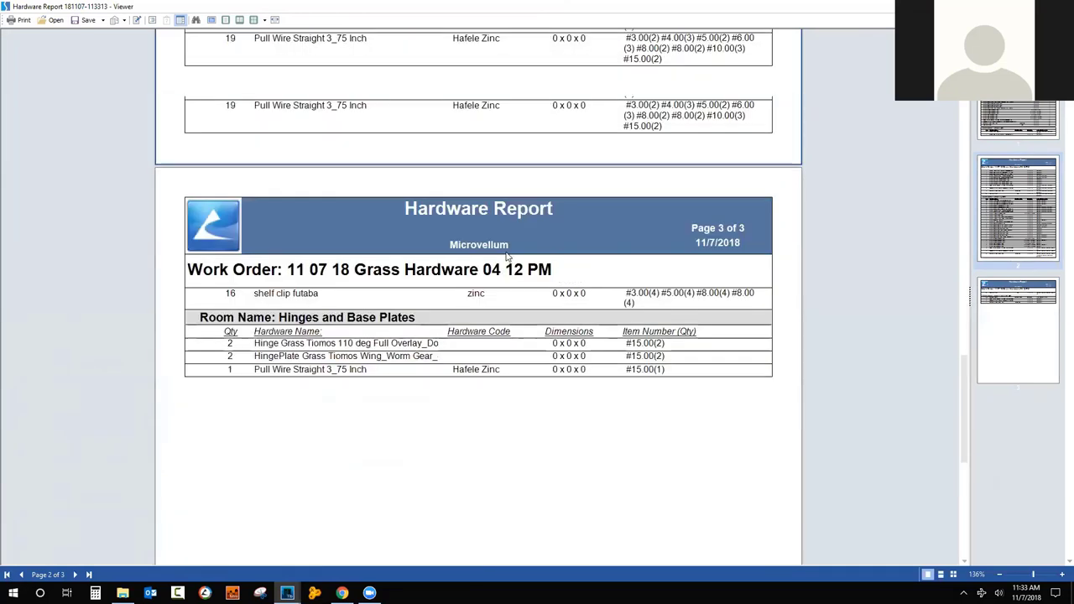
Return to page 2 of the Hardware Report, then close the report viewer and the Processing Center.
scroll(510, 258, up, 8)
scroll(675, 100, up, 10)
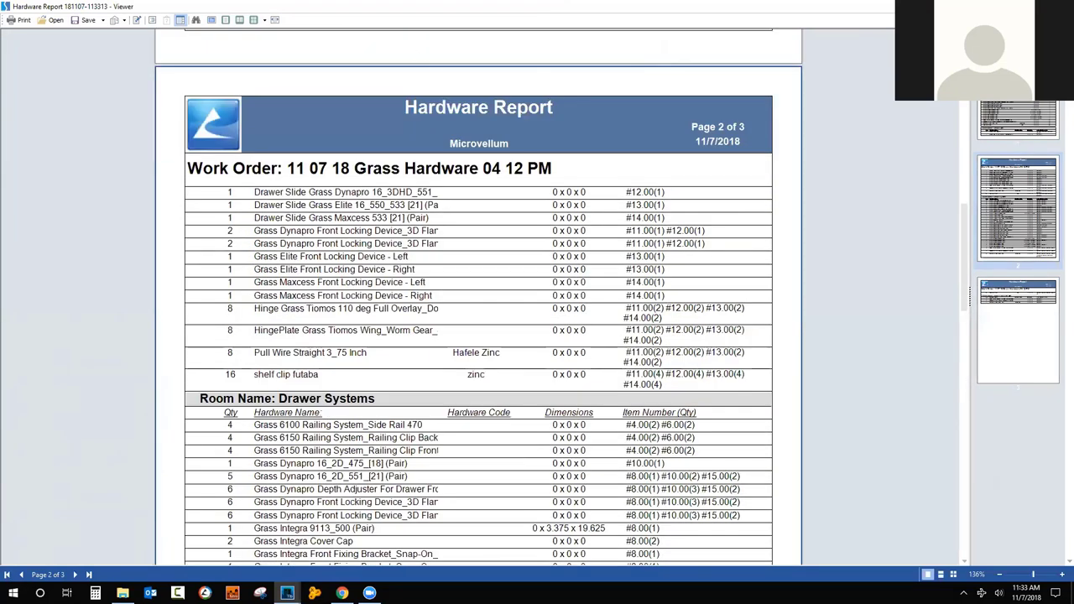
key(alt+F4)
click(535, 375)
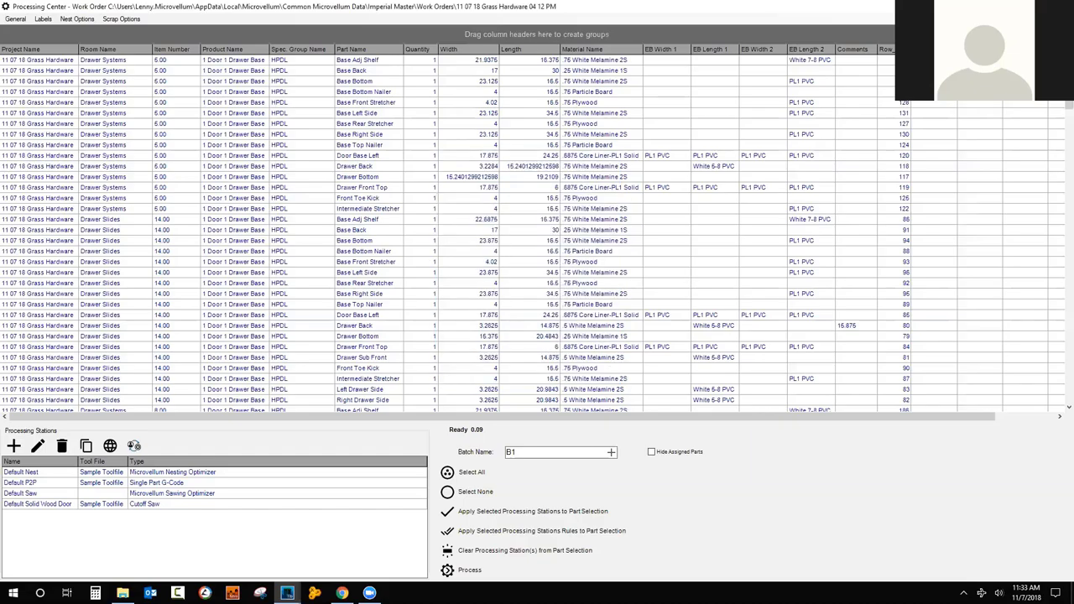
key(alt+F4)
Switch to the Microvellum Help Center page in Chrome and find the Knowledge Base Articles categories.
key(alt+Tab)
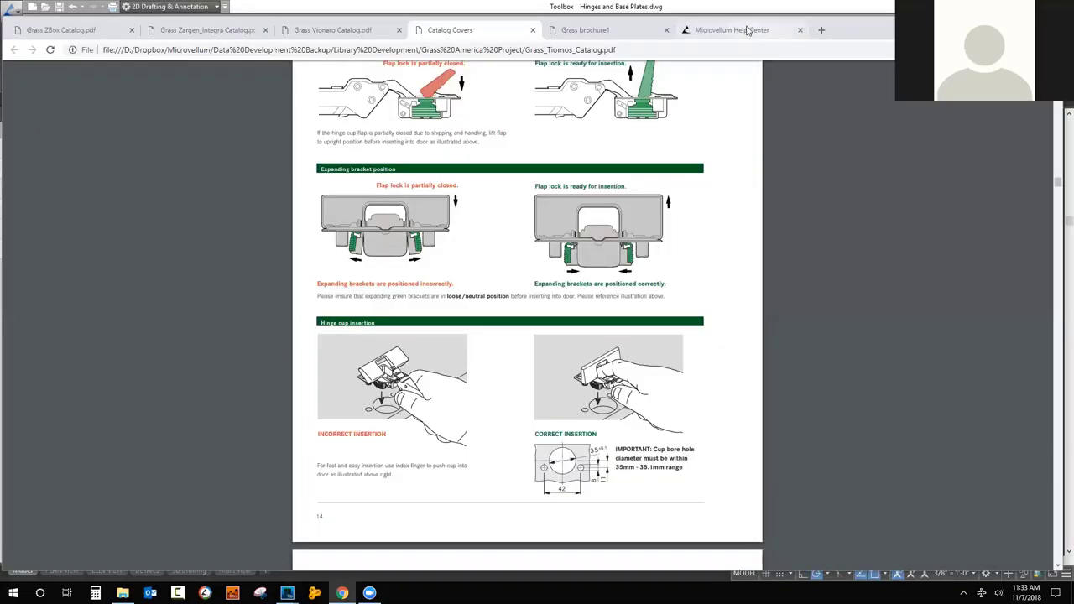
click(722, 32)
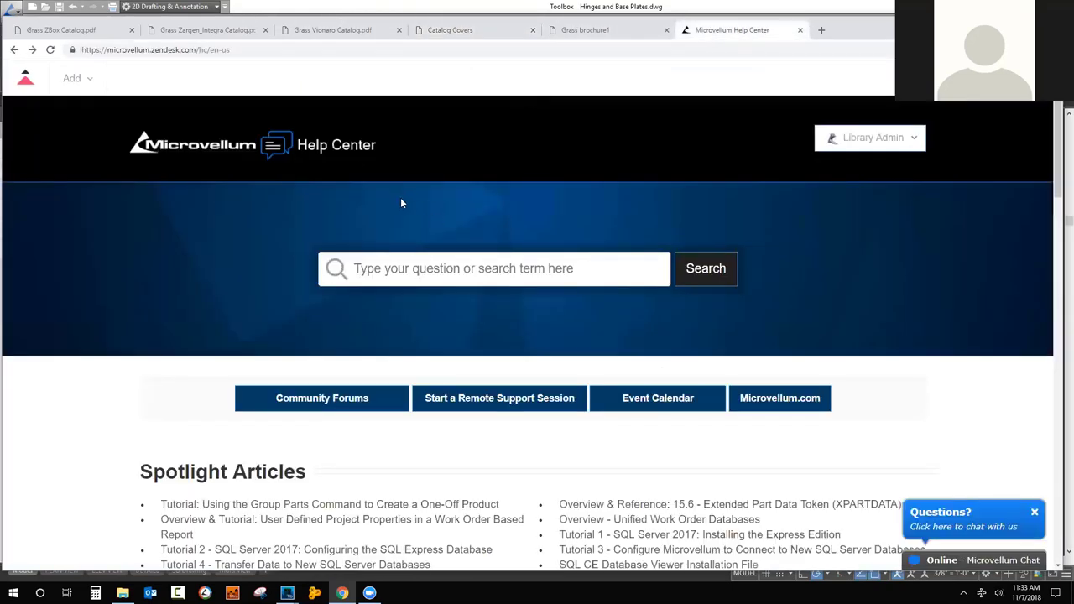
scroll(400, 203, down, 1)
scroll(402, 201, down, 6)
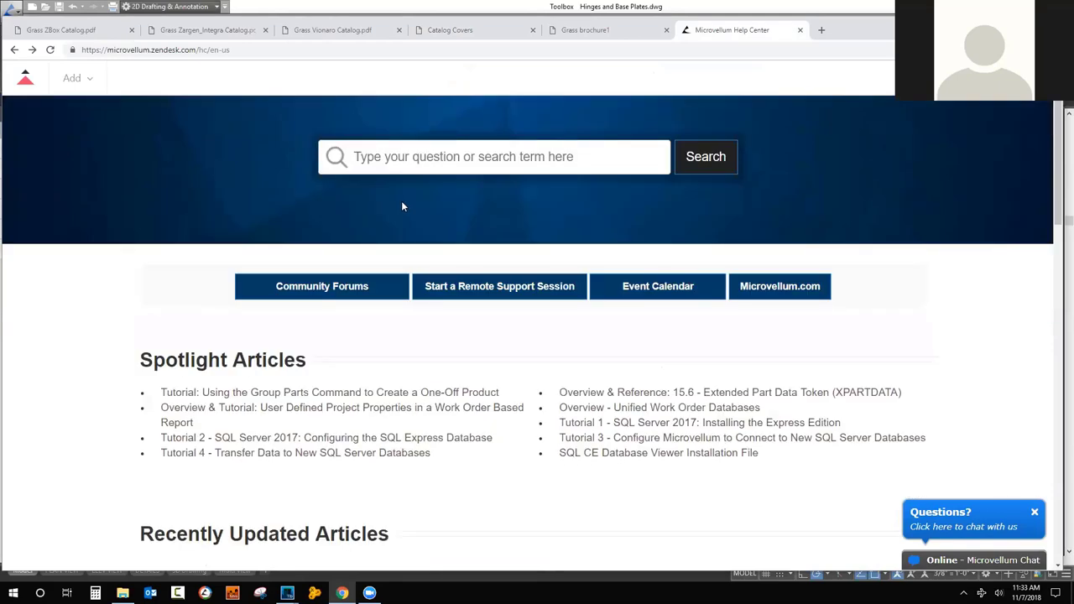
scroll(453, 206, down, 2)
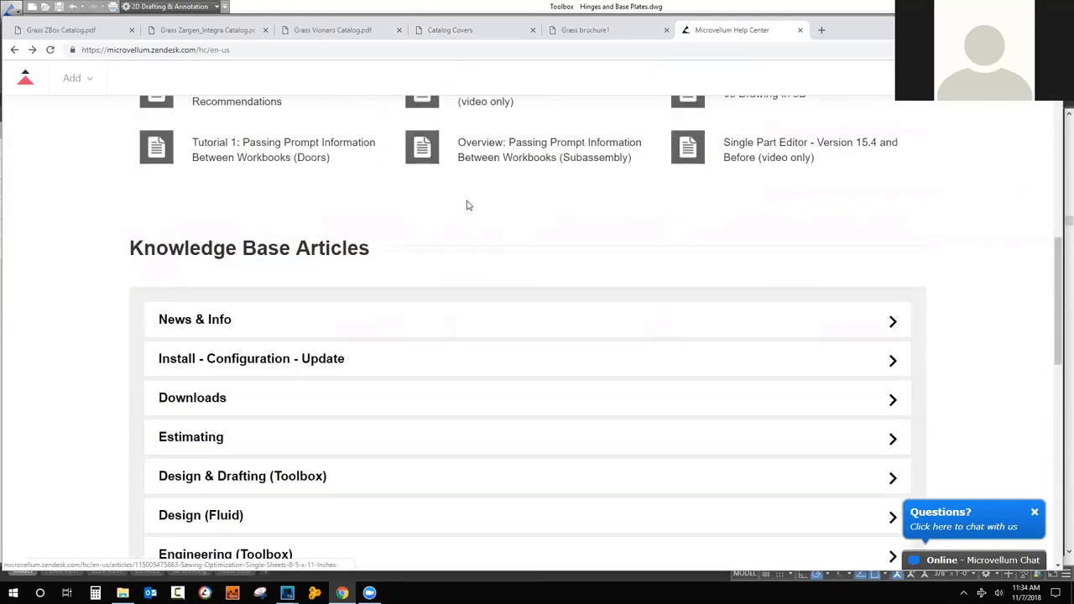
scroll(401, 215, down, 1)
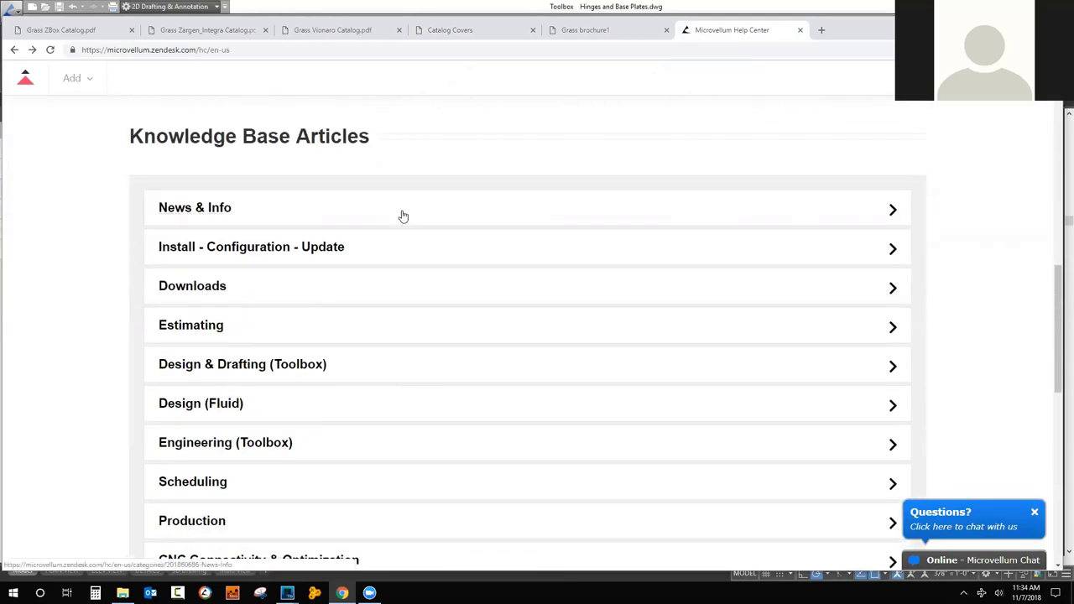
scroll(403, 216, down, 2)
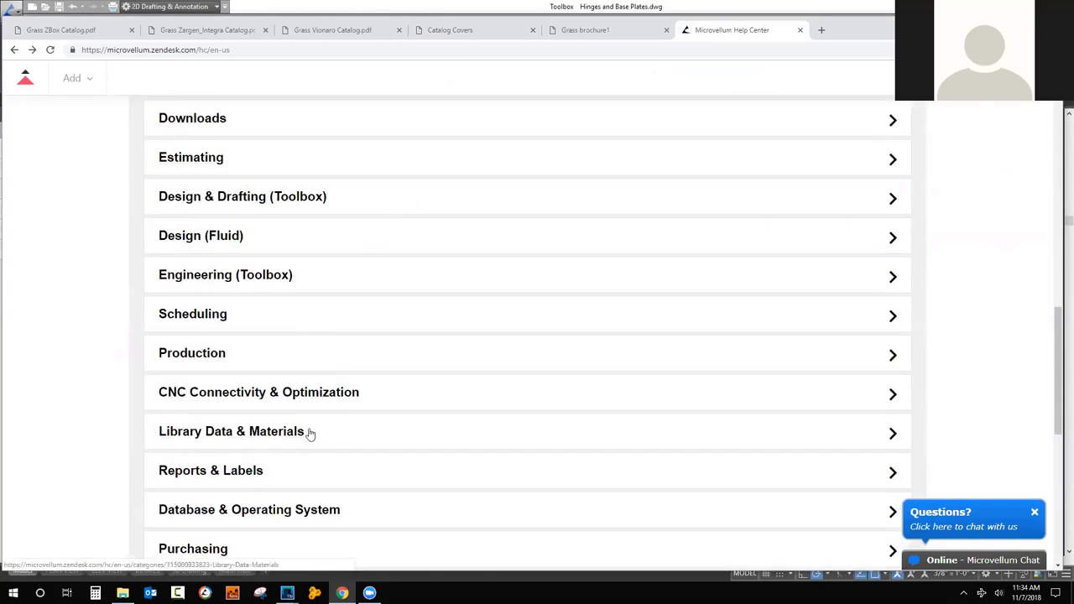
Expand the Library Data & Materials category and look through its article groups.
click(289, 433)
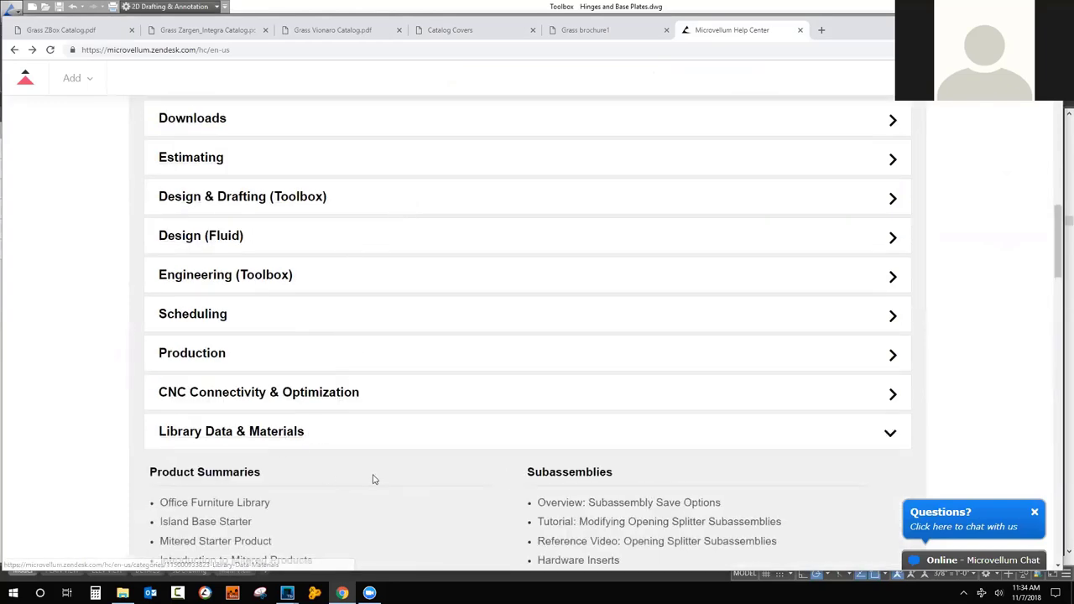
scroll(386, 482, down, 3)
scroll(381, 500, up, 4)
scroll(379, 513, down, 3)
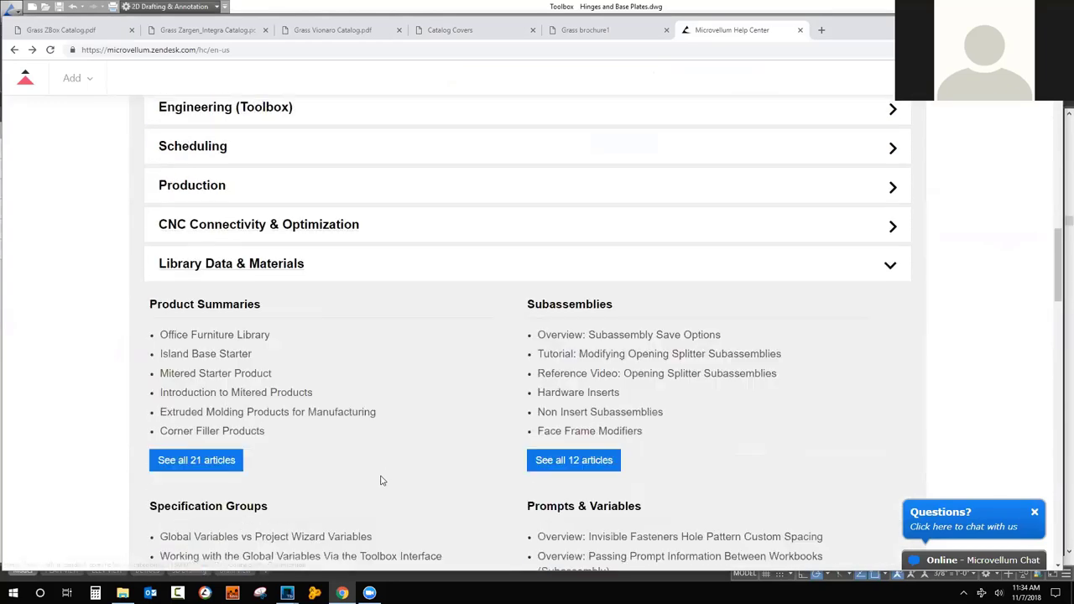
scroll(489, 422, up, 4)
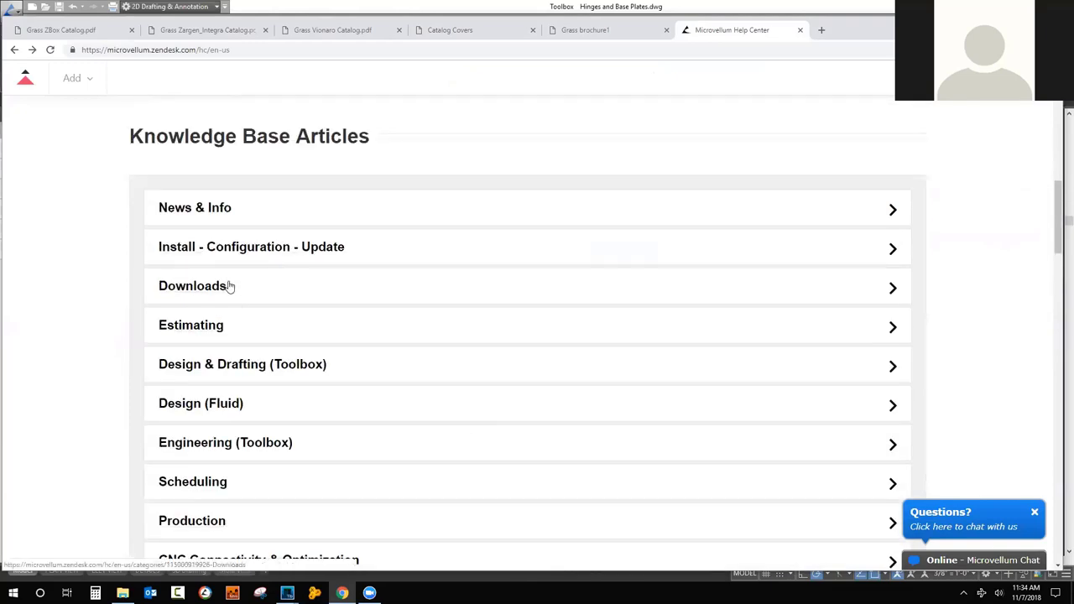
Open the Component Cabinet Library article from the Downloads category and highlight the current version's build number 049.1.
click(230, 287)
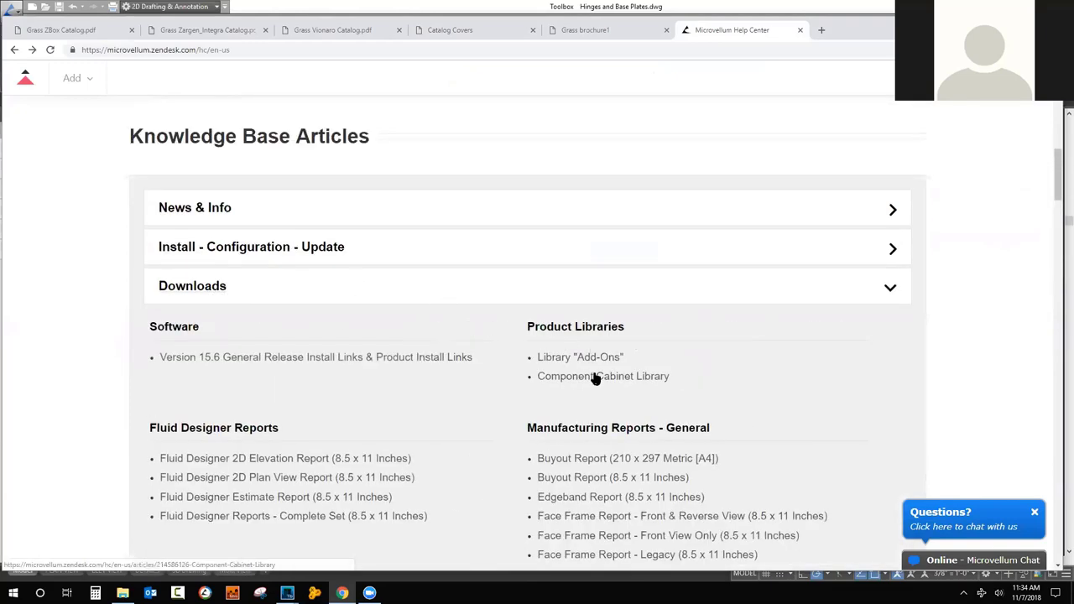
click(634, 376)
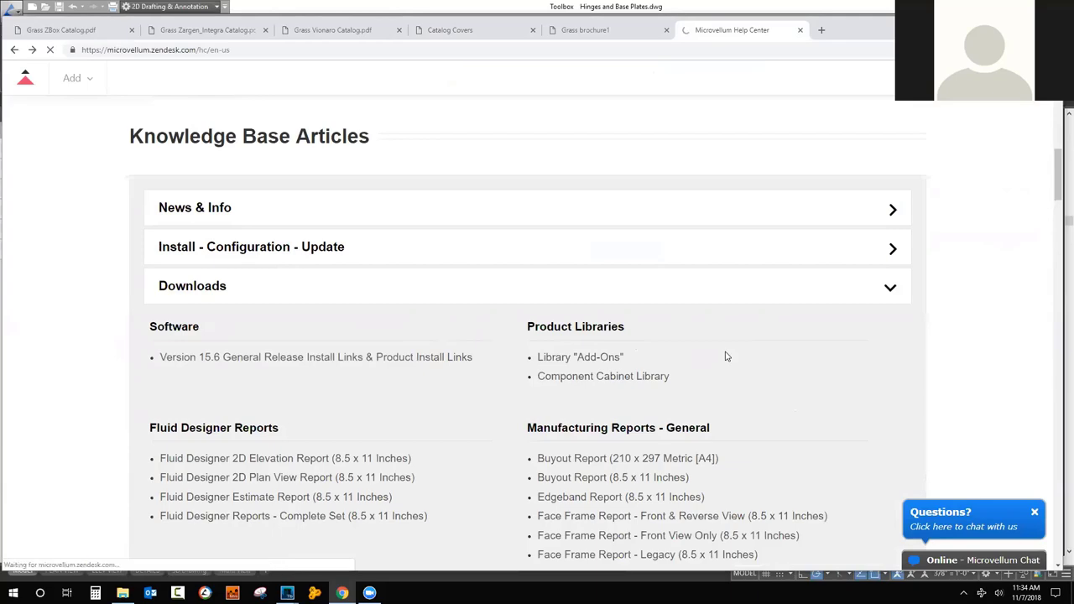
scroll(438, 351, down, 5)
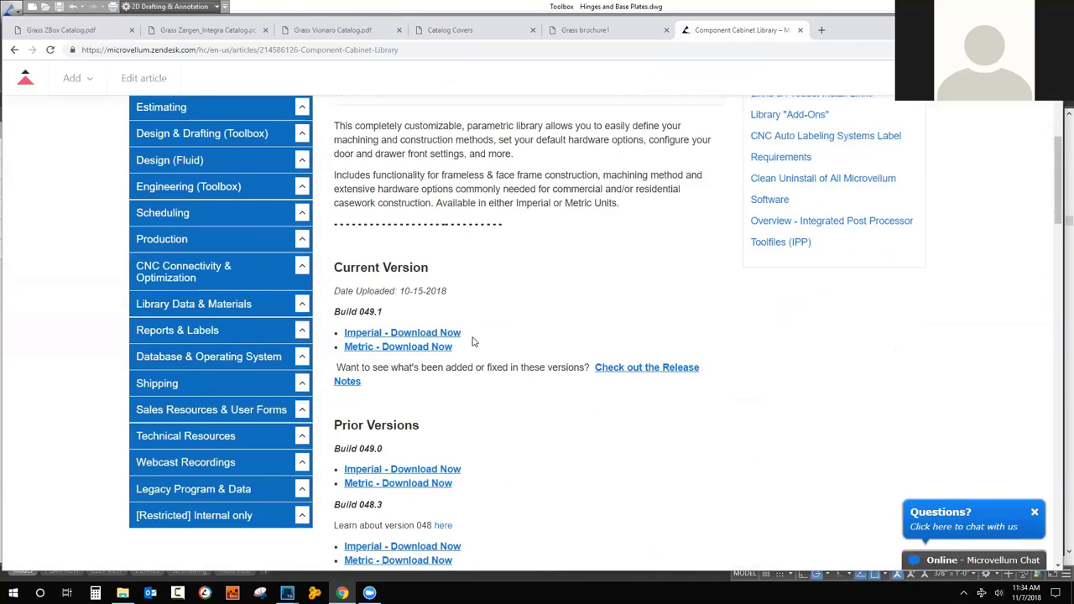
double_click(386, 312)
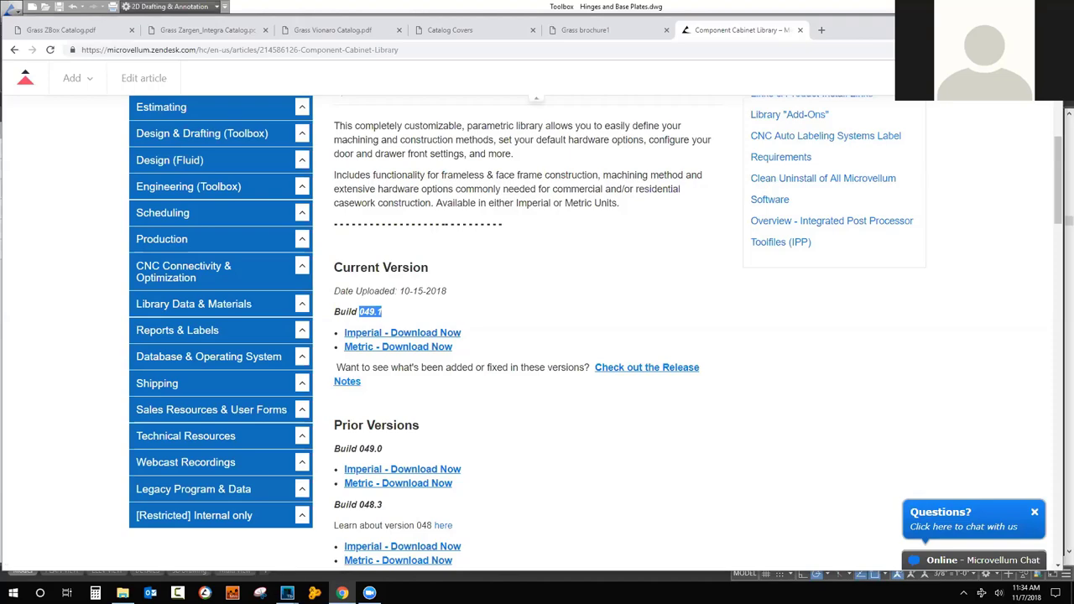
Return to the Hinges and Base Plates drawing in Toolbox and view the whole cabinet 15.00.
key(alt+Tab)
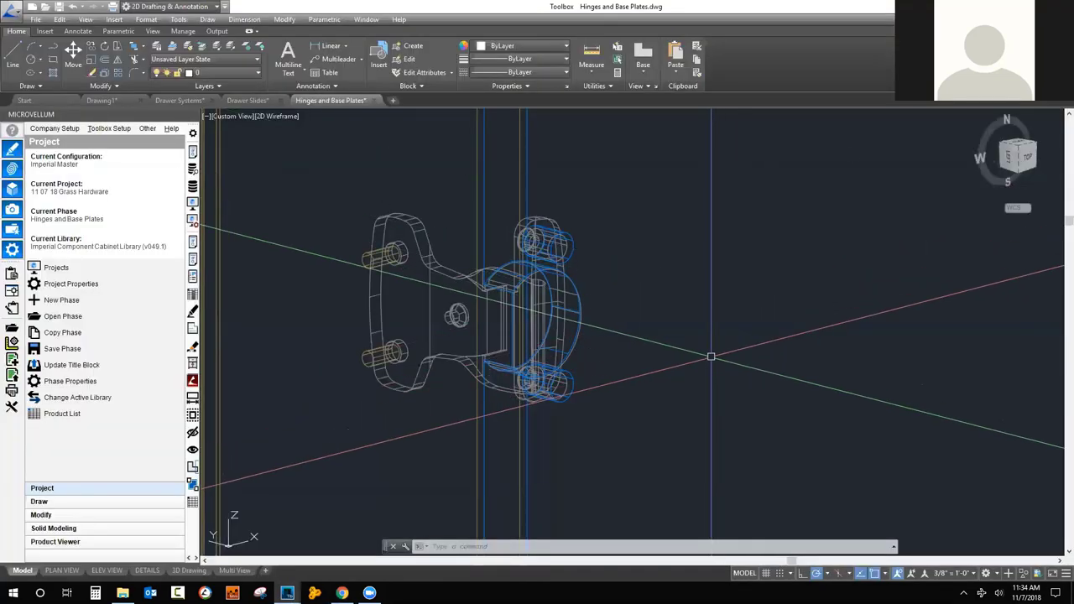
scroll(711, 356, down, 6)
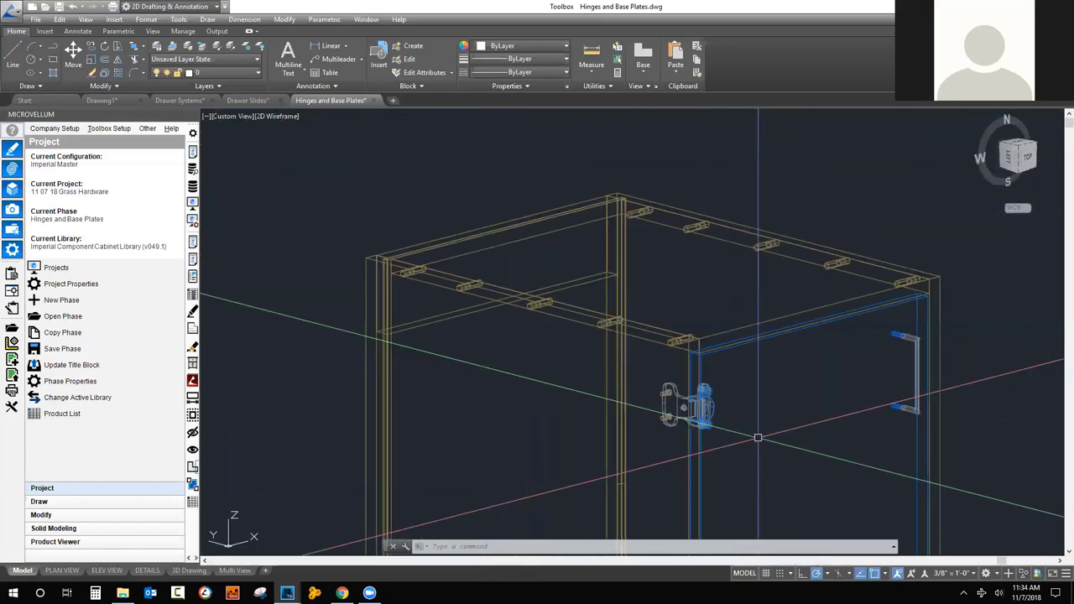
scroll(648, 423, down, 3)
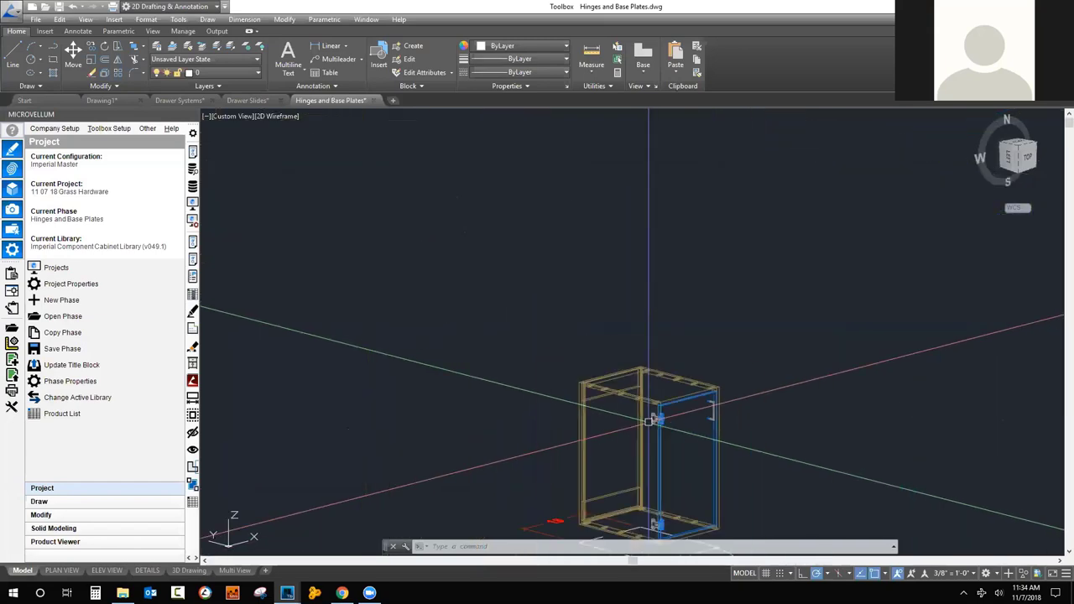
click(704, 451)
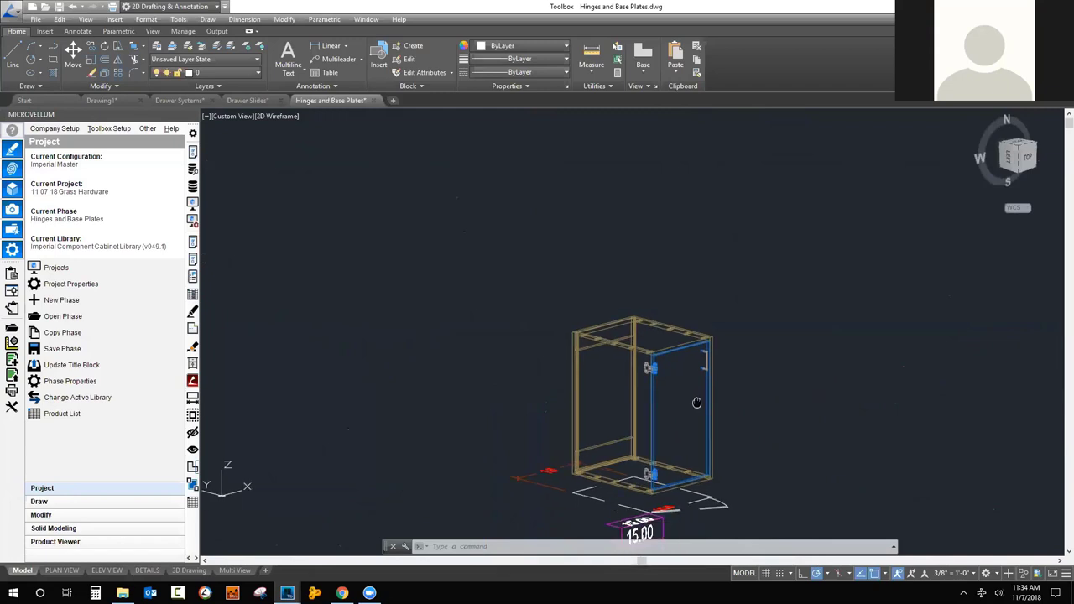
View cabinets 11.00 and 12.00 in the Drawer Slides drawing, then bring up the Drawer Systems drawing.
click(247, 100)
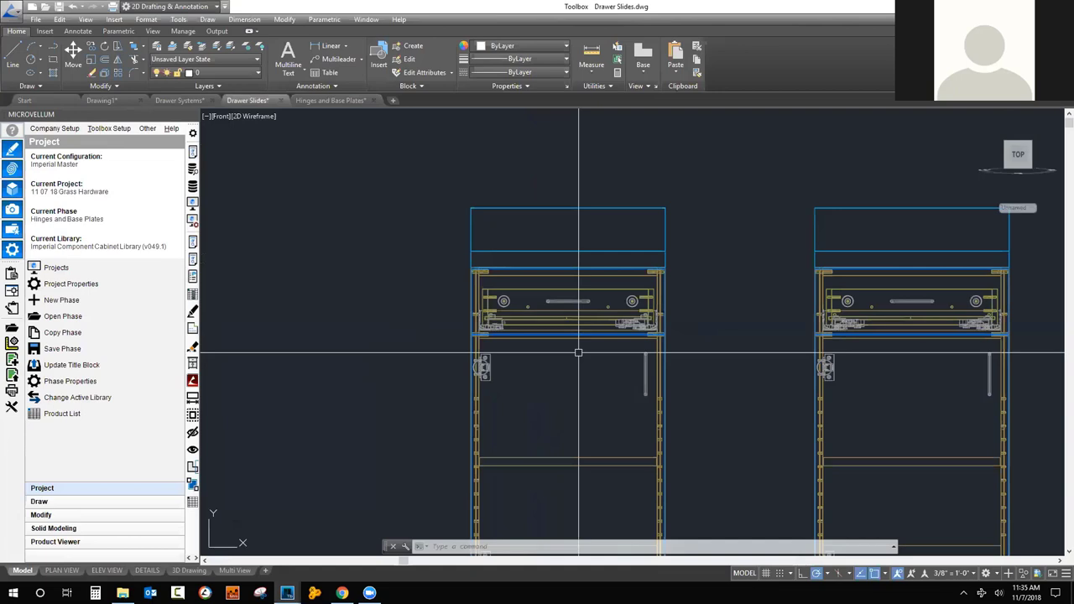
scroll(578, 352, down, 5)
middle_drag(903, 240, 551, 227)
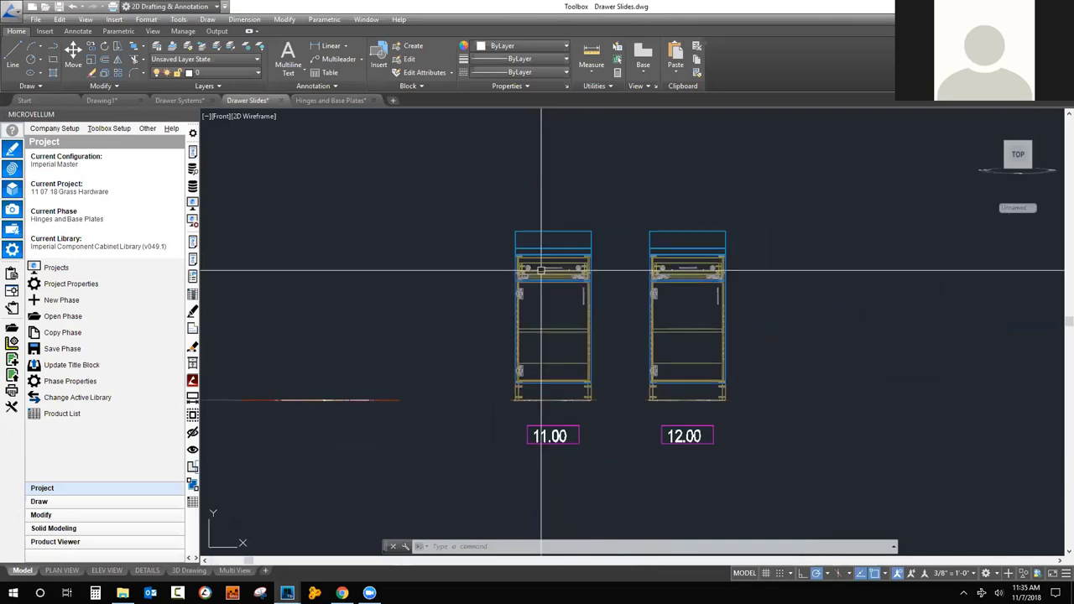
click(179, 100)
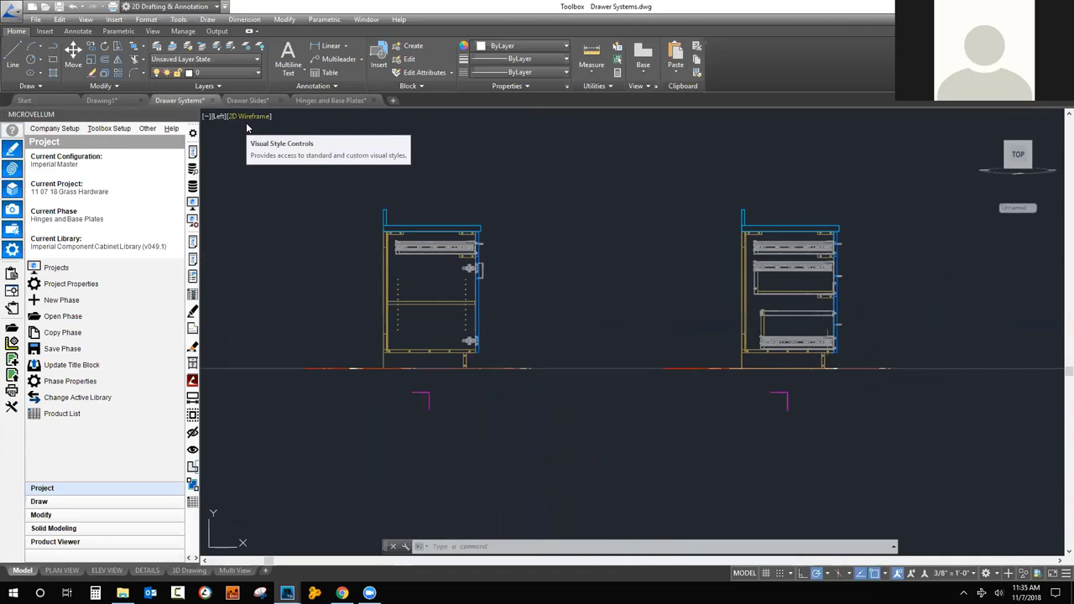
Open Microvellum Database Utilities, review the Other Utilities for exporting and importing library items, and exit.
click(192, 186)
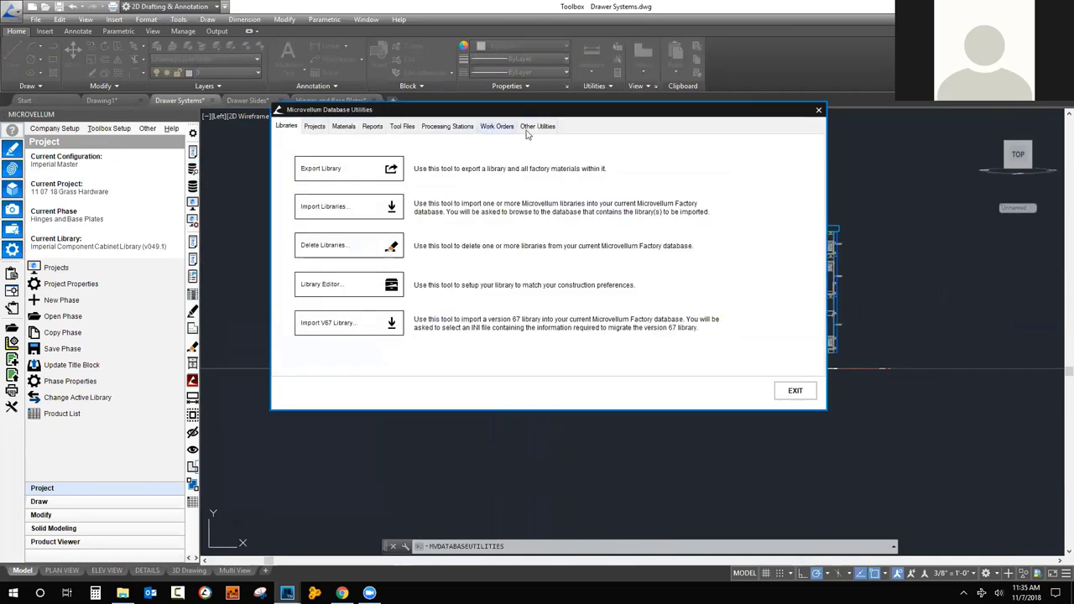
click(527, 131)
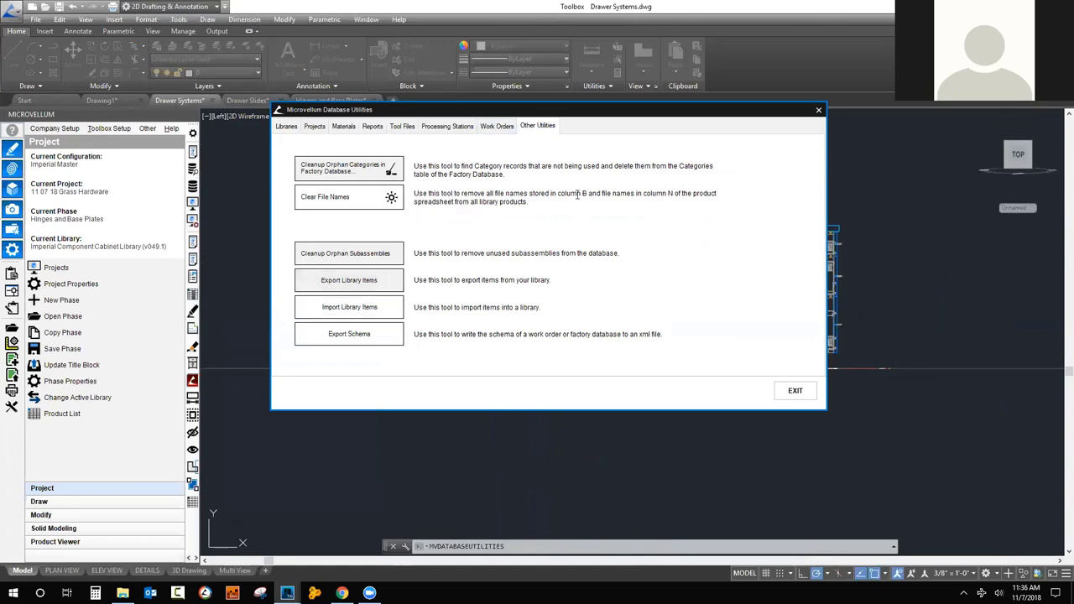
click(794, 393)
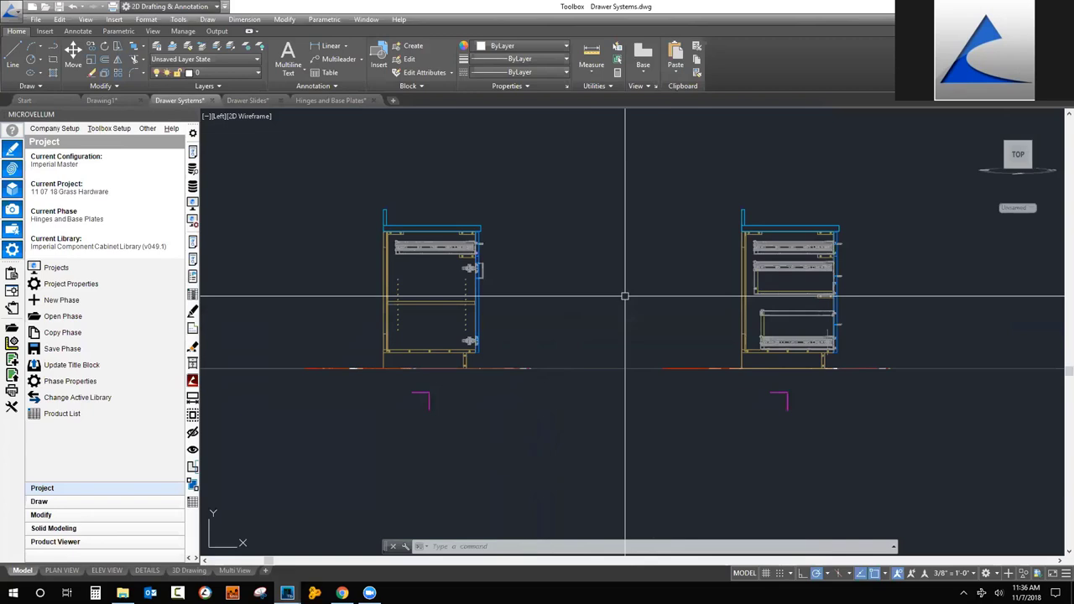
Show the Drawer Systems drawing in the southwest 3D view with the X-Ray visual style and examine the drawer hardware up close.
text(sw)
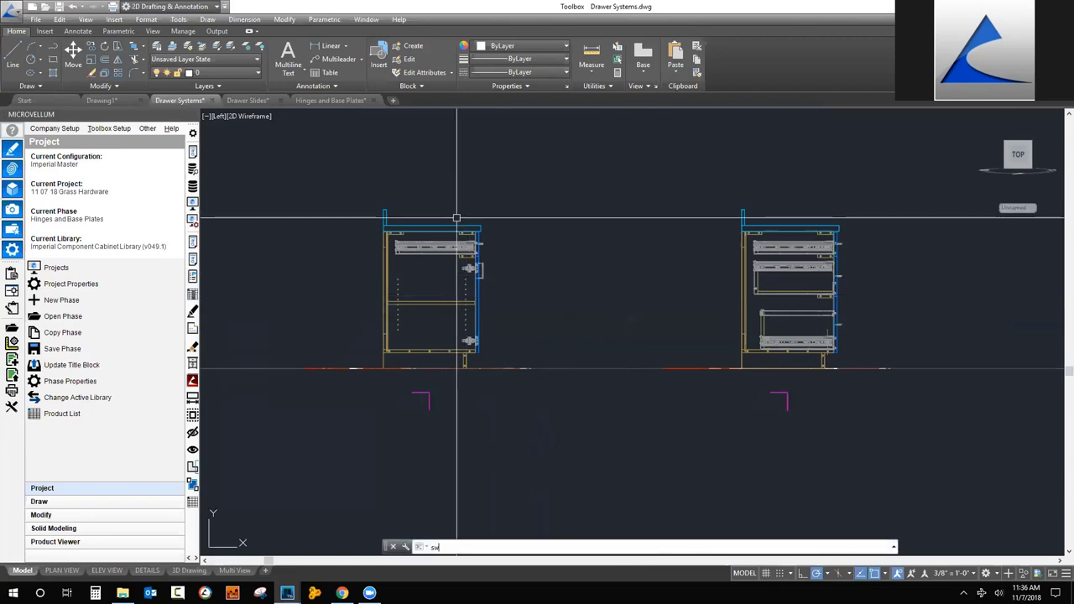
key(Return)
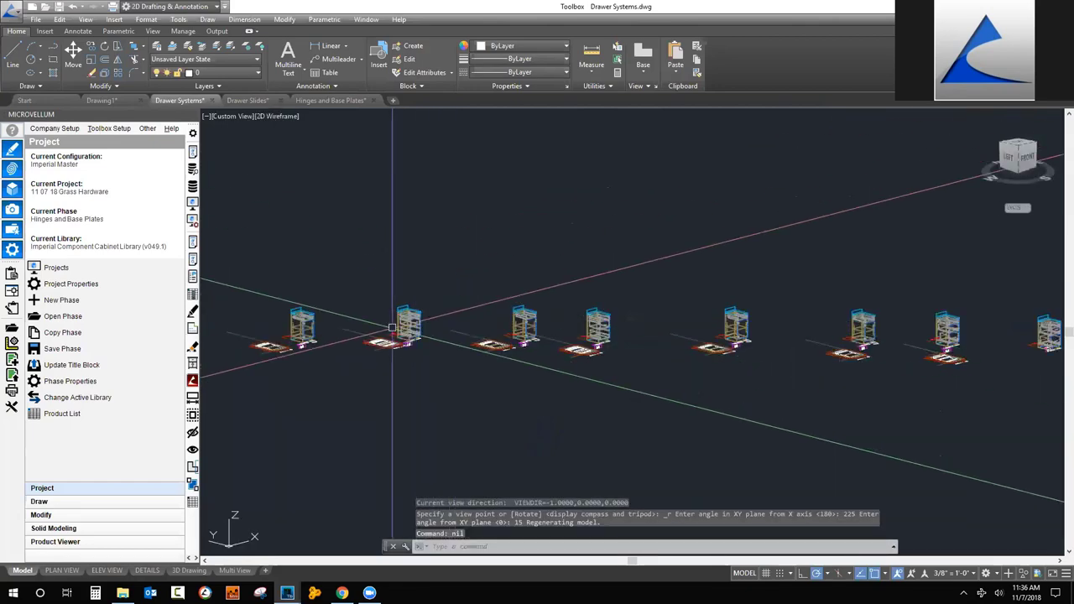
scroll(383, 245, up, 6)
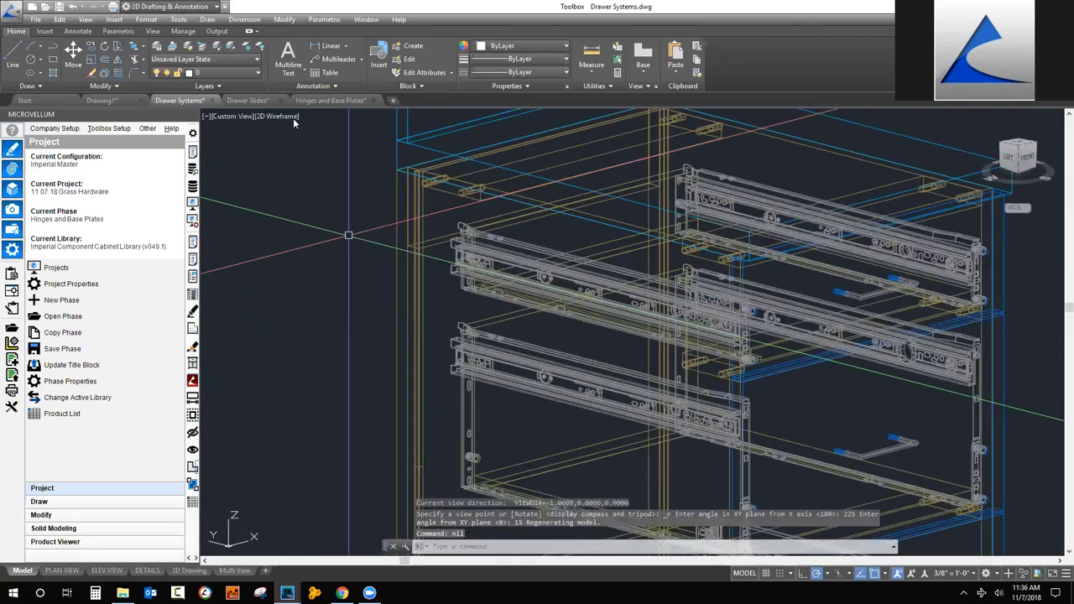
click(290, 116)
click(323, 255)
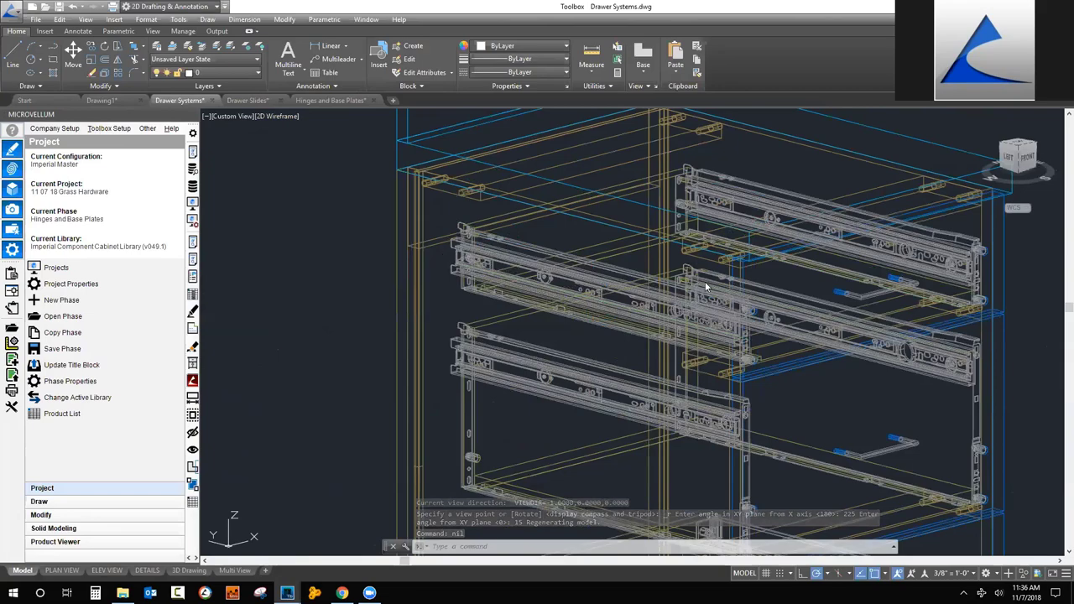
scroll(792, 347, up, 6)
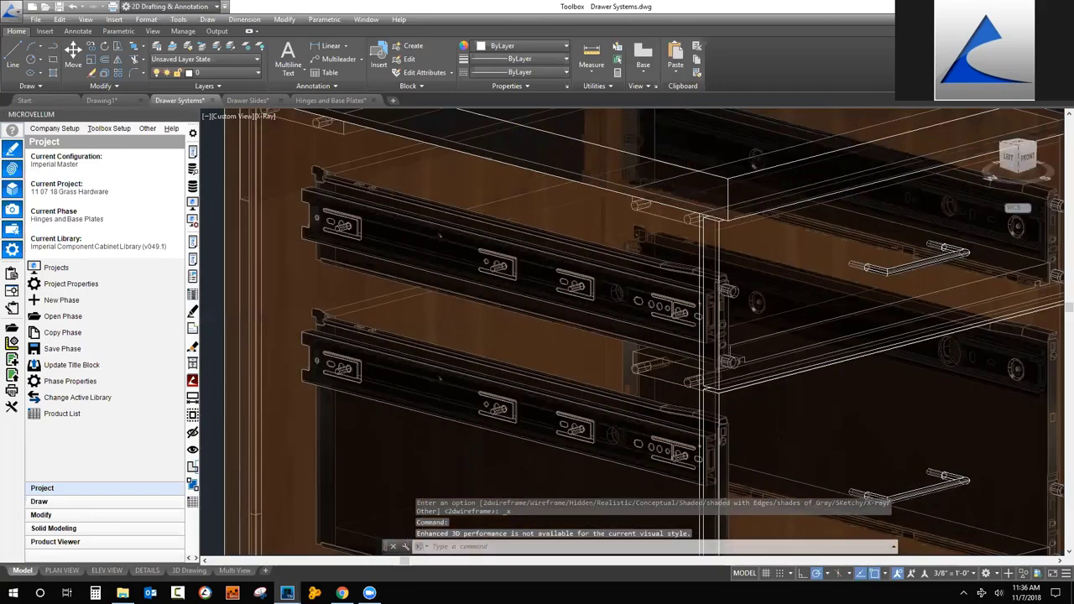
shift+middle_drag(792, 347, 683, 353)
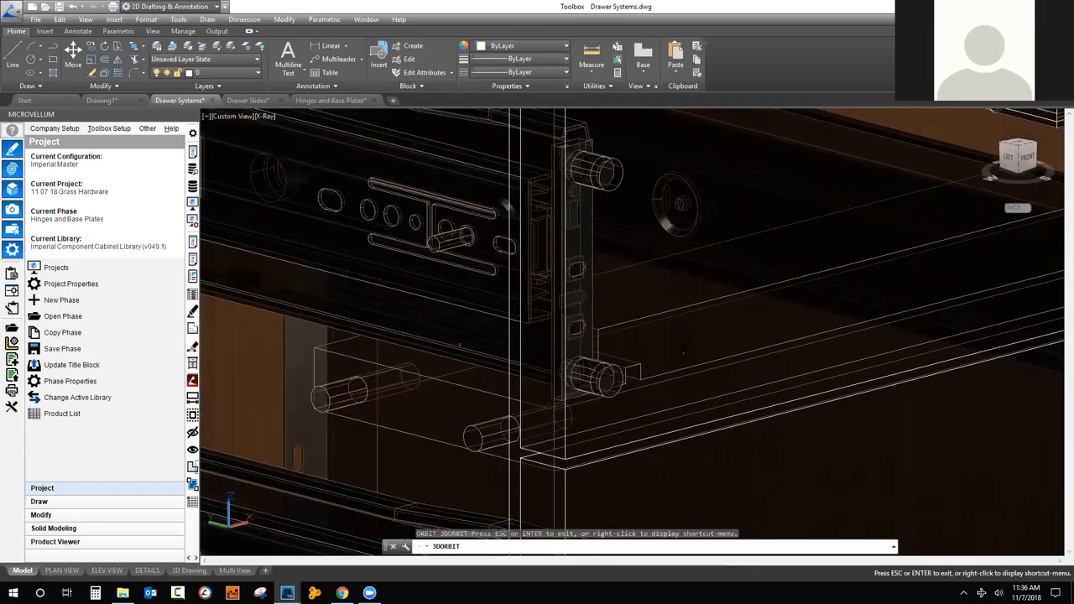
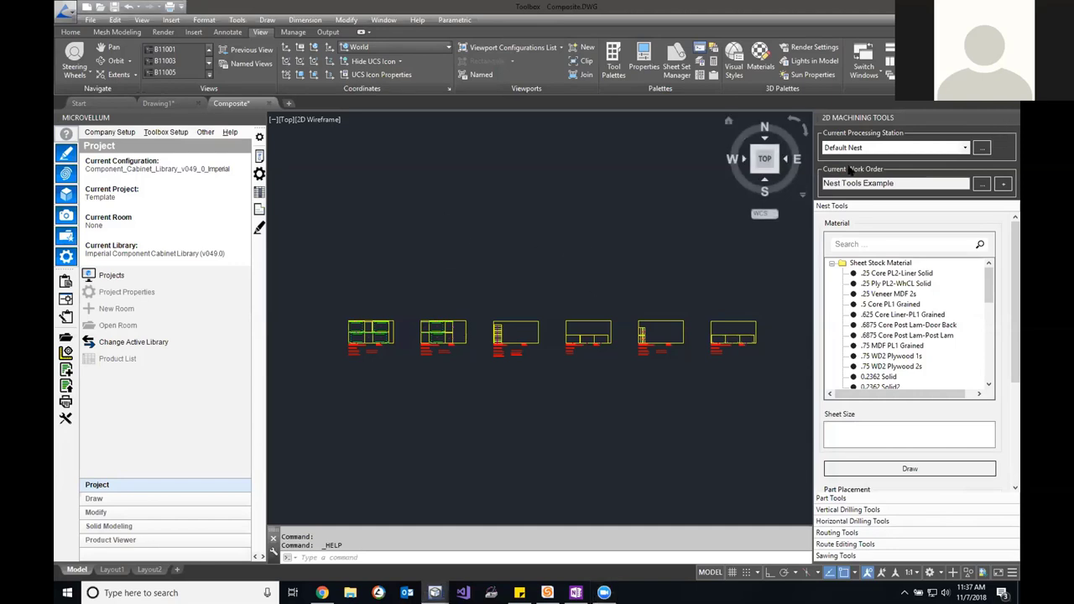
Close and reopen the 2D Machining Tools palette in the Composite drawing.
click(1013, 117)
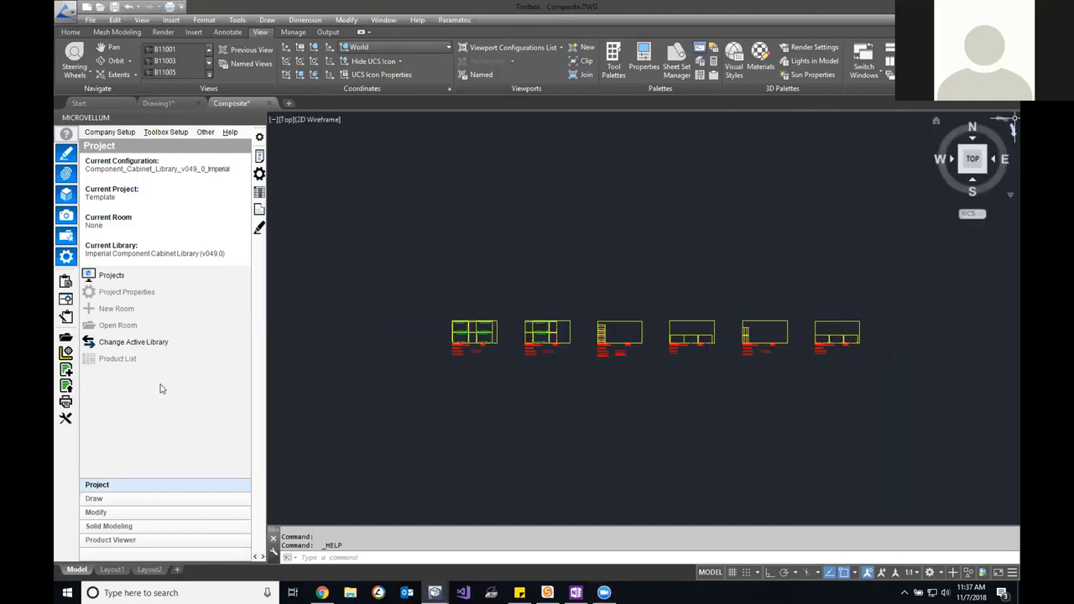
click(67, 353)
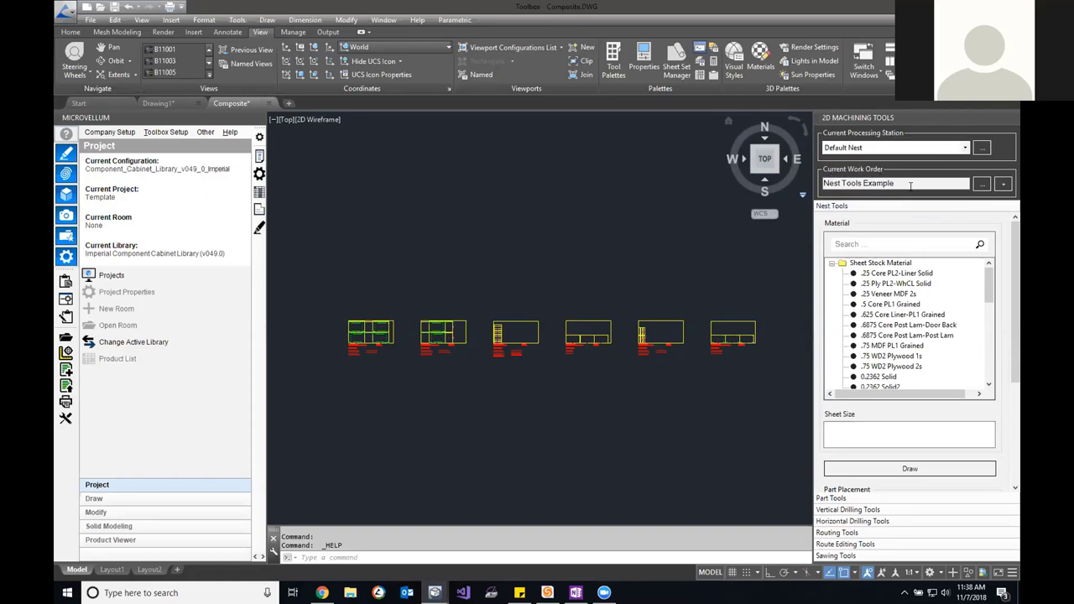
Review the Nest Tools Example work order in the Processing Center, then return to the Composite drawing and point out the current work order.
mouse_move(435, 592)
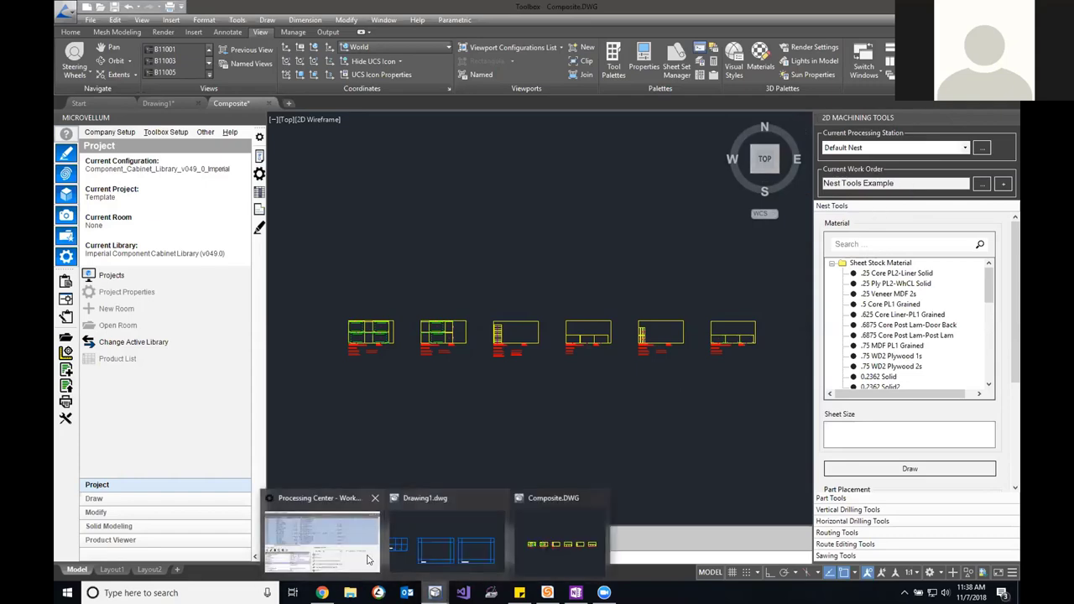
click(366, 560)
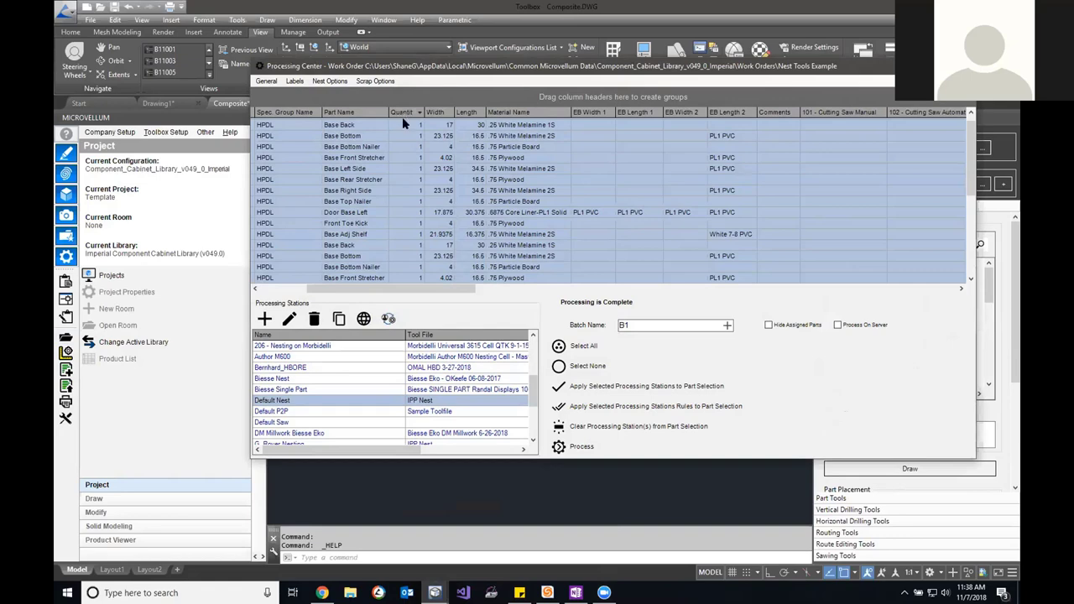
click(517, 468)
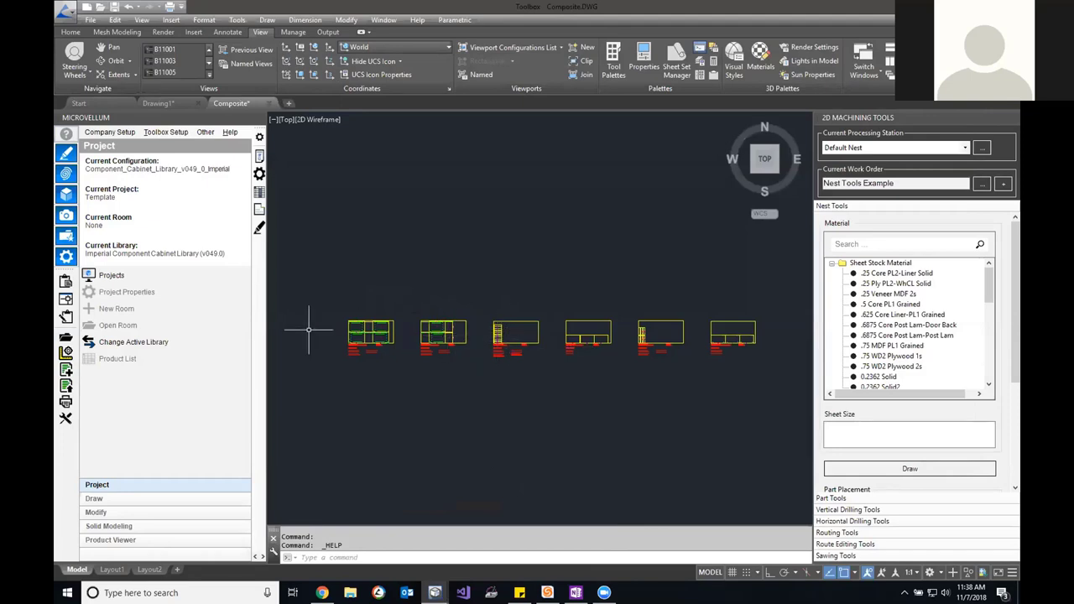
click(67, 354)
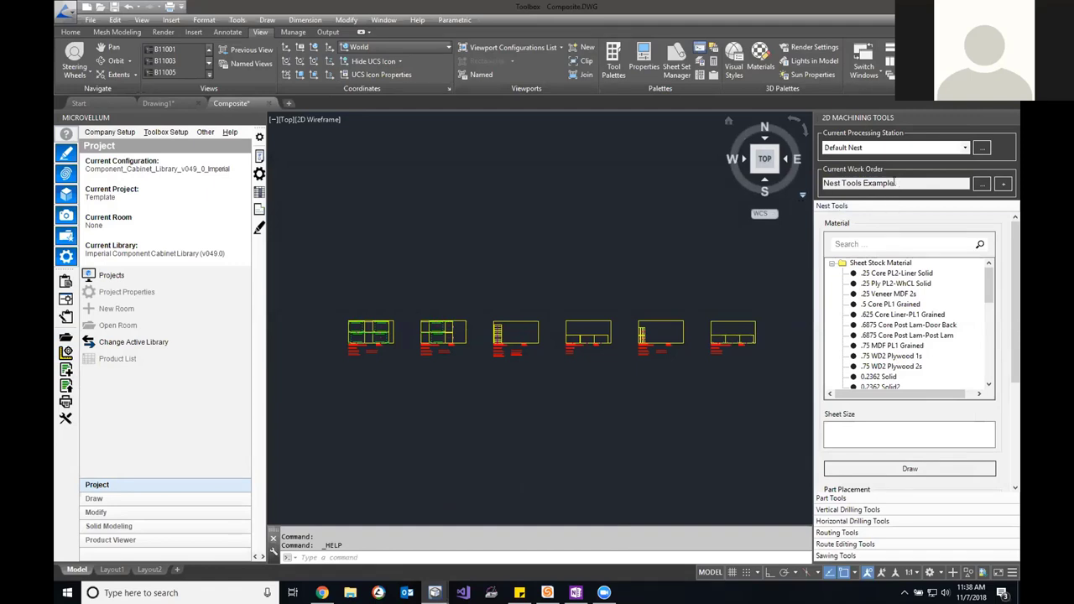
drag(895, 182, 822, 182)
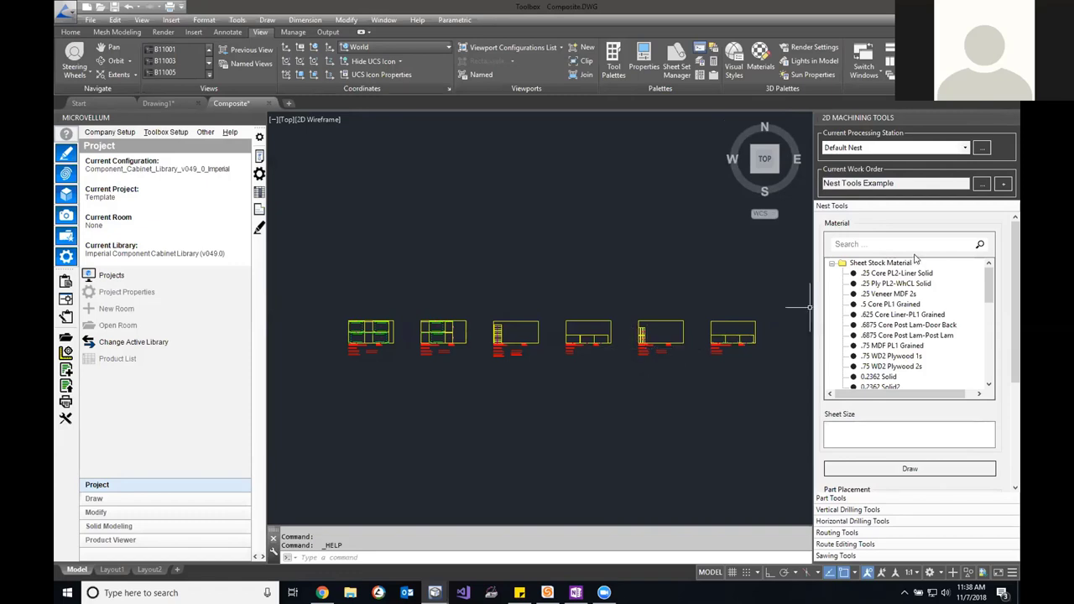
triple_click(897, 182)
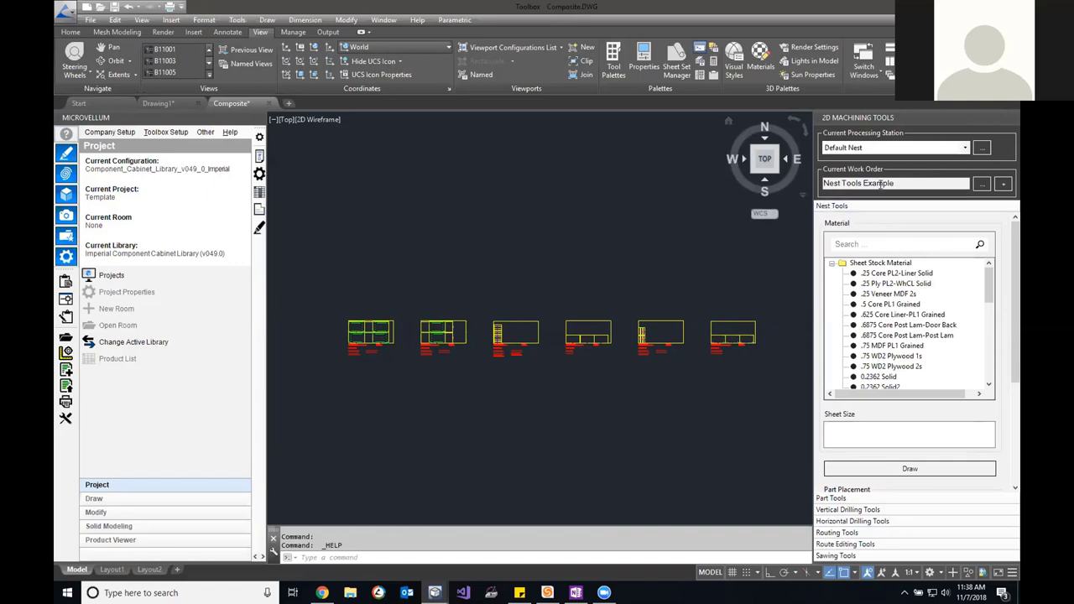
Switch the current processing station to 103 - Cutting Nesting Router, then set it back to Default Nest.
click(886, 149)
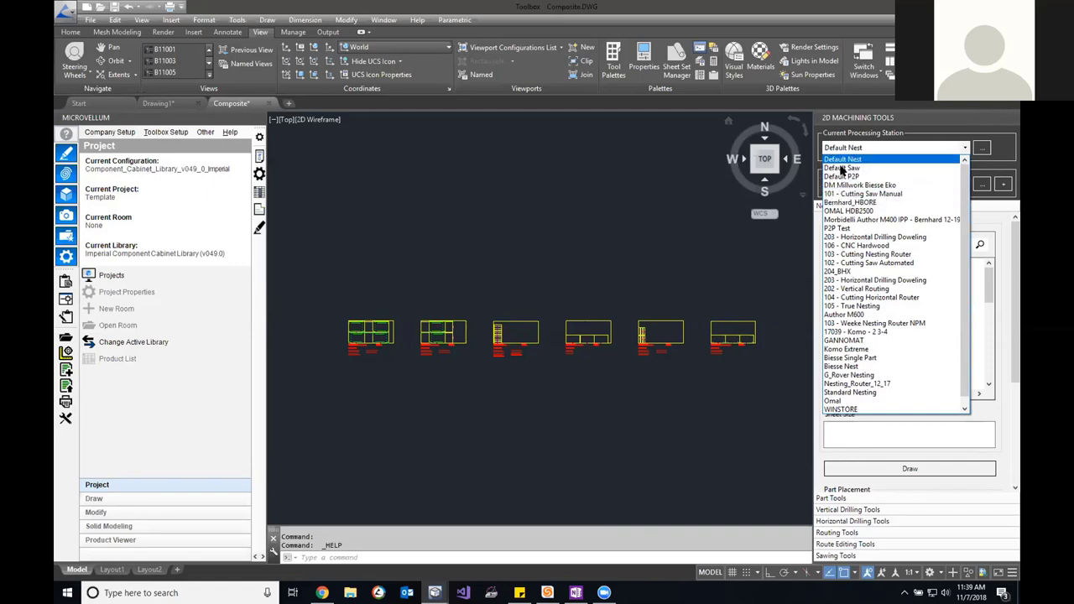
click(843, 159)
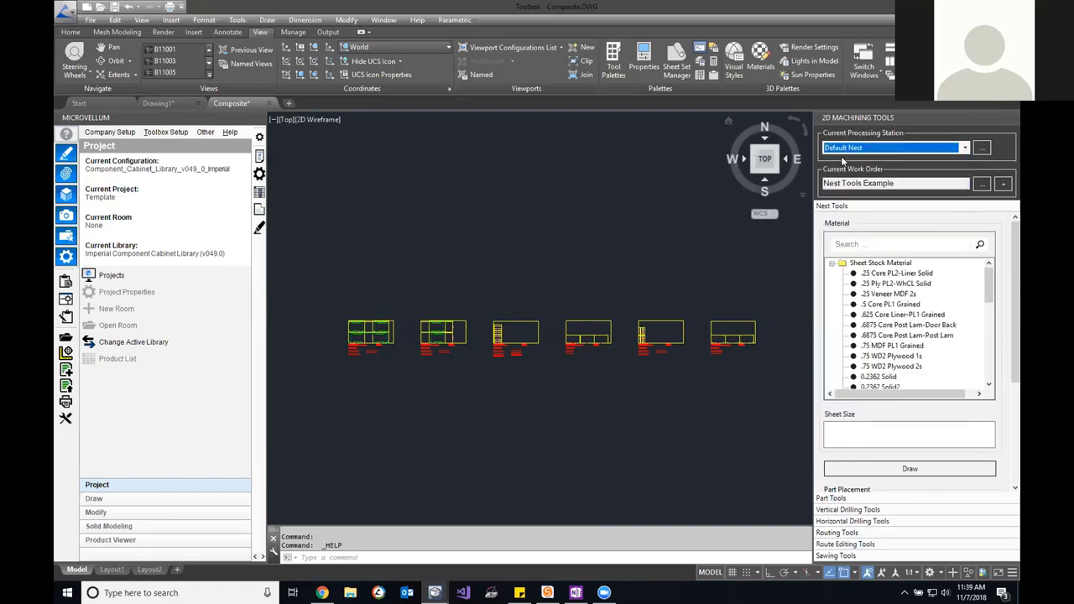
click(966, 148)
click(887, 254)
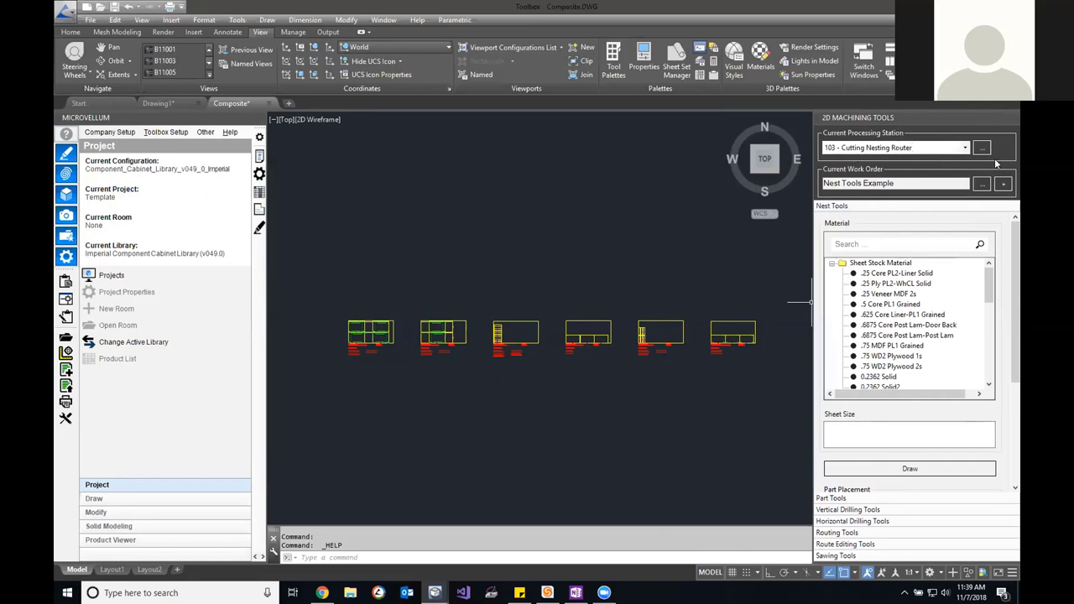
click(966, 148)
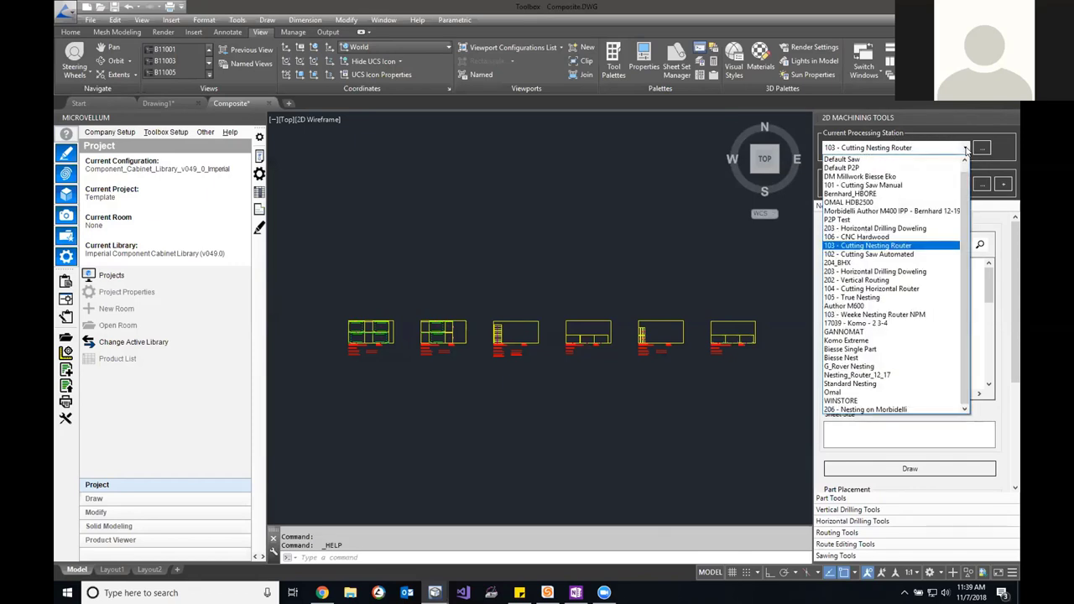
scroll(864, 162, up, 1)
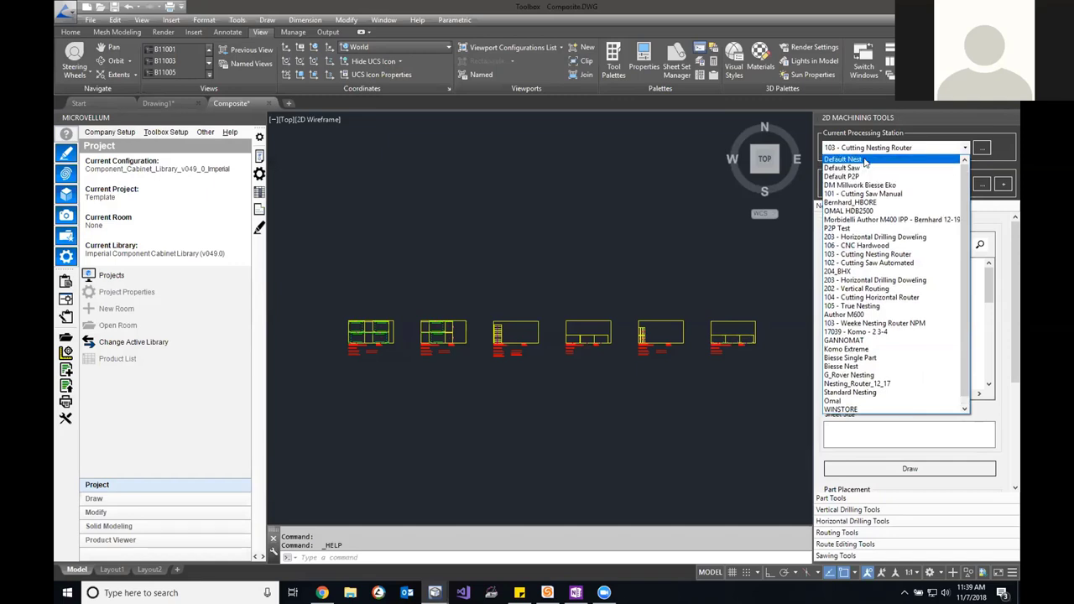
click(864, 160)
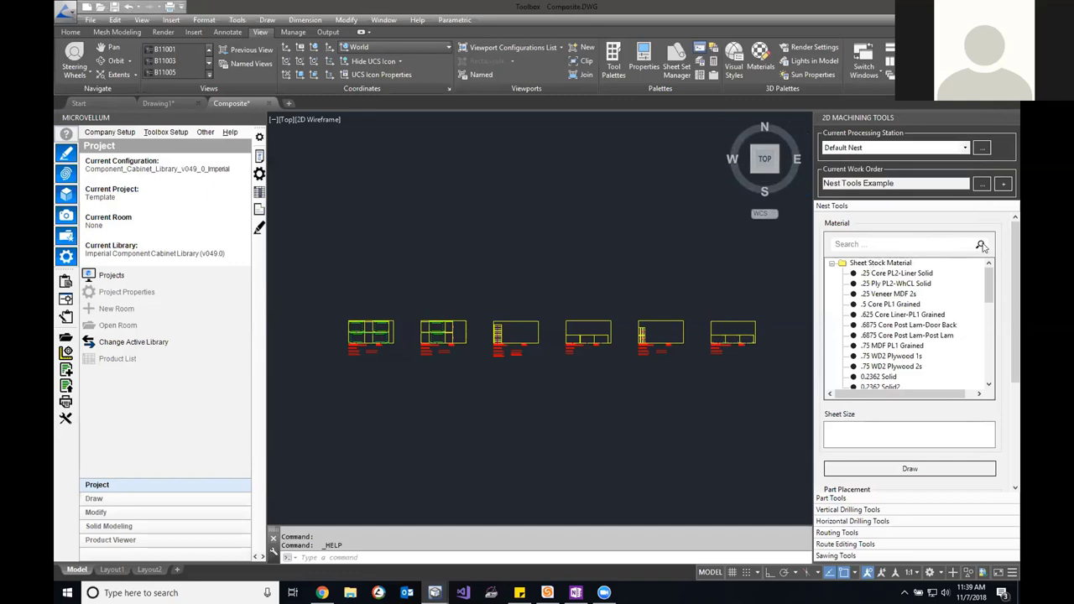
Rotate the first part on the last nested sheet twice with the part rotation tool.
drag(1014, 266, 1015, 354)
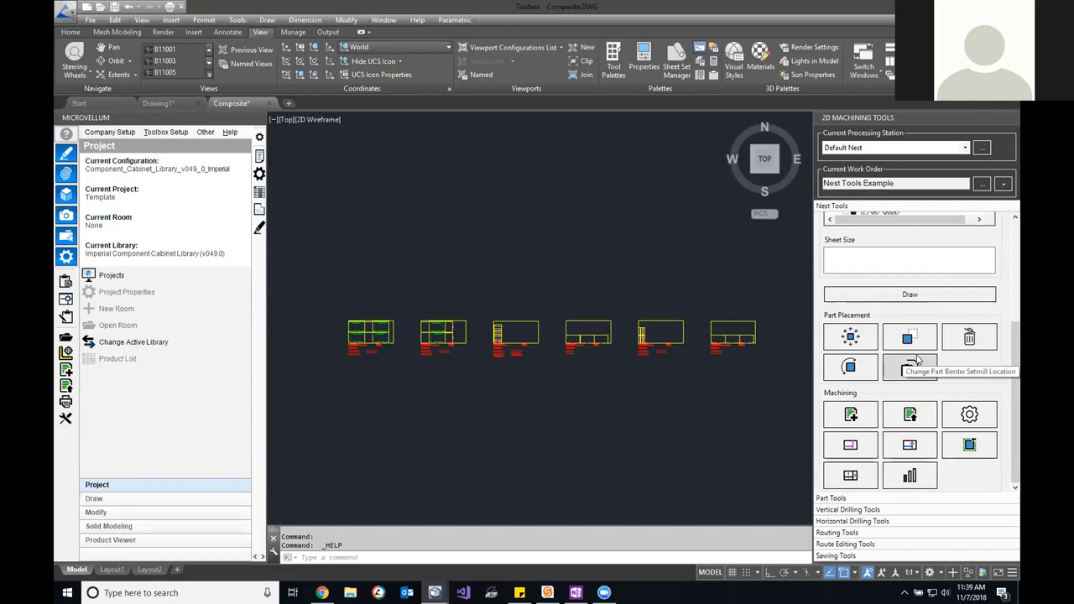
click(857, 370)
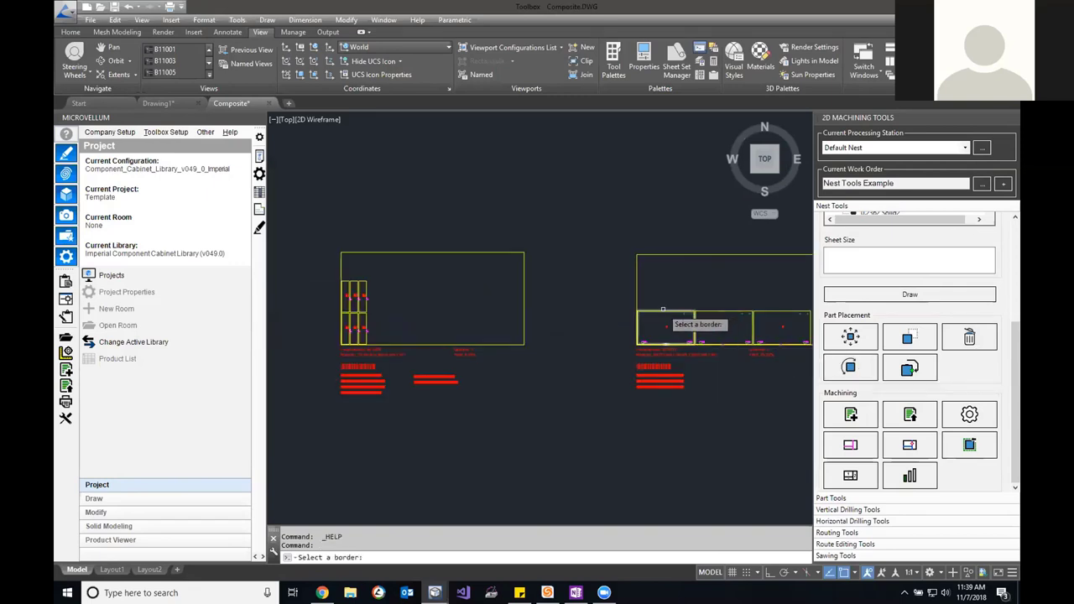
click(663, 311)
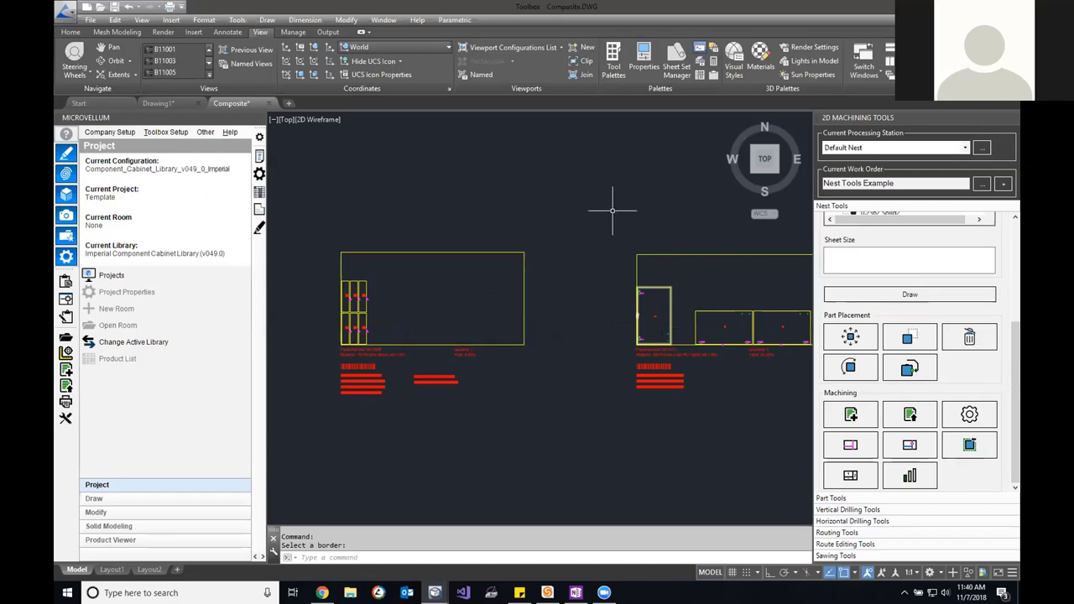
click(850, 371)
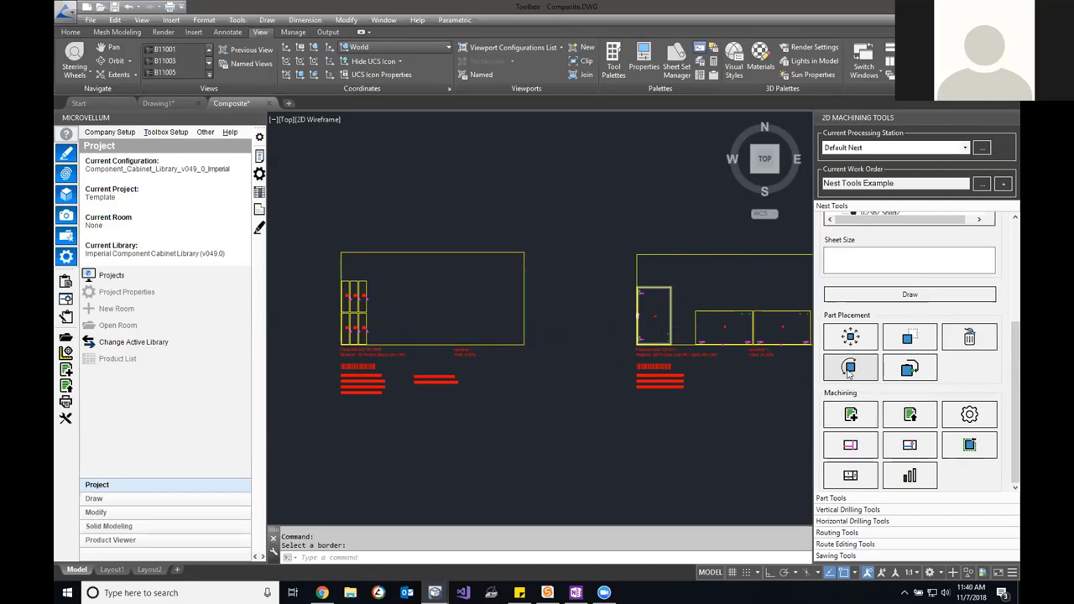
click(671, 292)
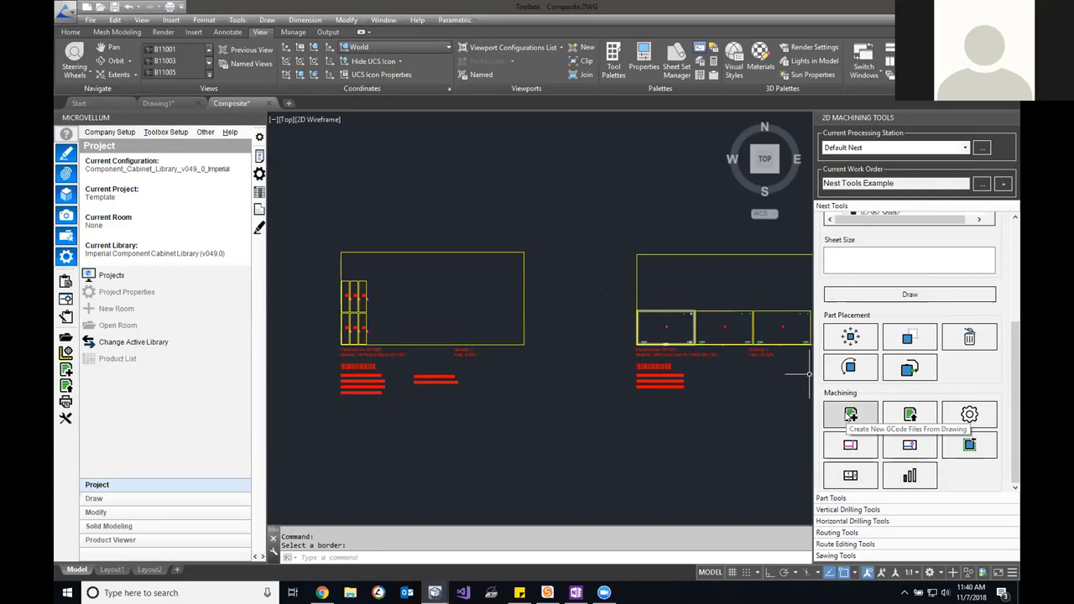
Examine the panel number, material label and barcode beneath the .75 Particle Board sheet.
click(851, 415)
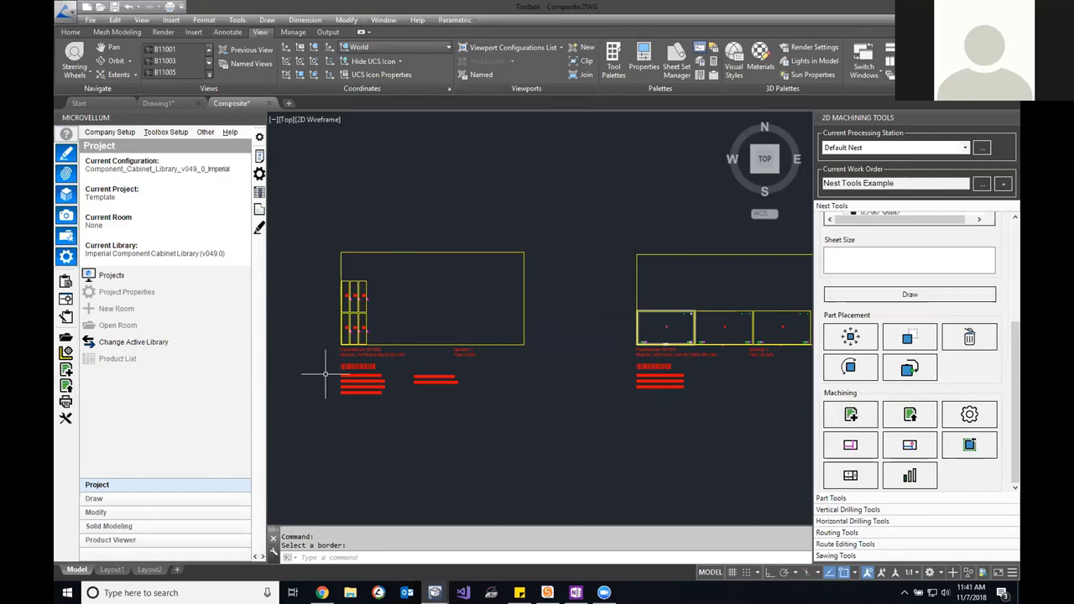
scroll(351, 359, up, 5)
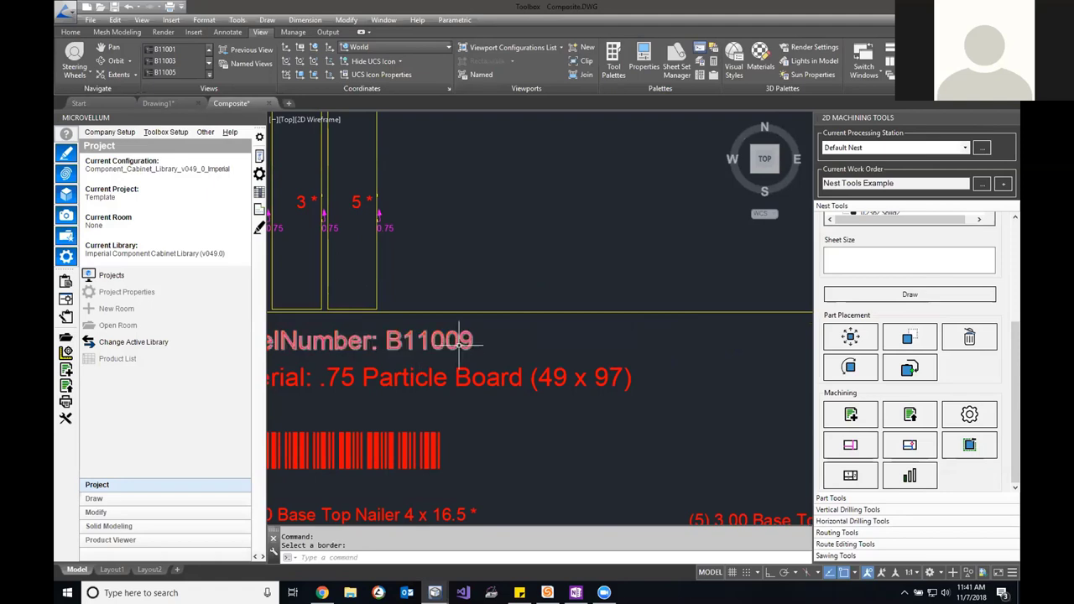
scroll(609, 381, down, 3)
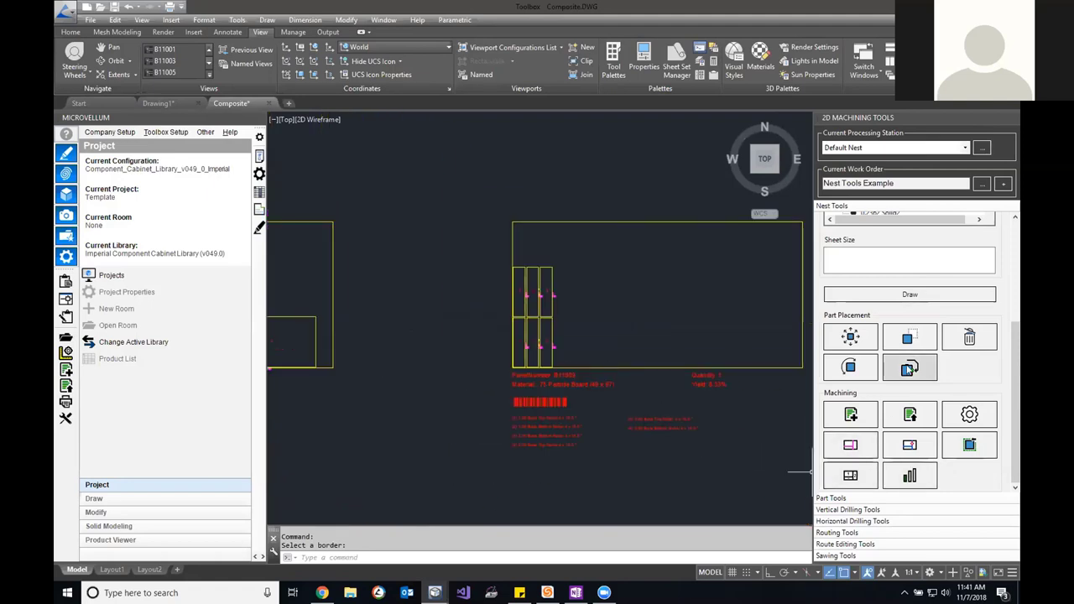
scroll(901, 389, up, 5)
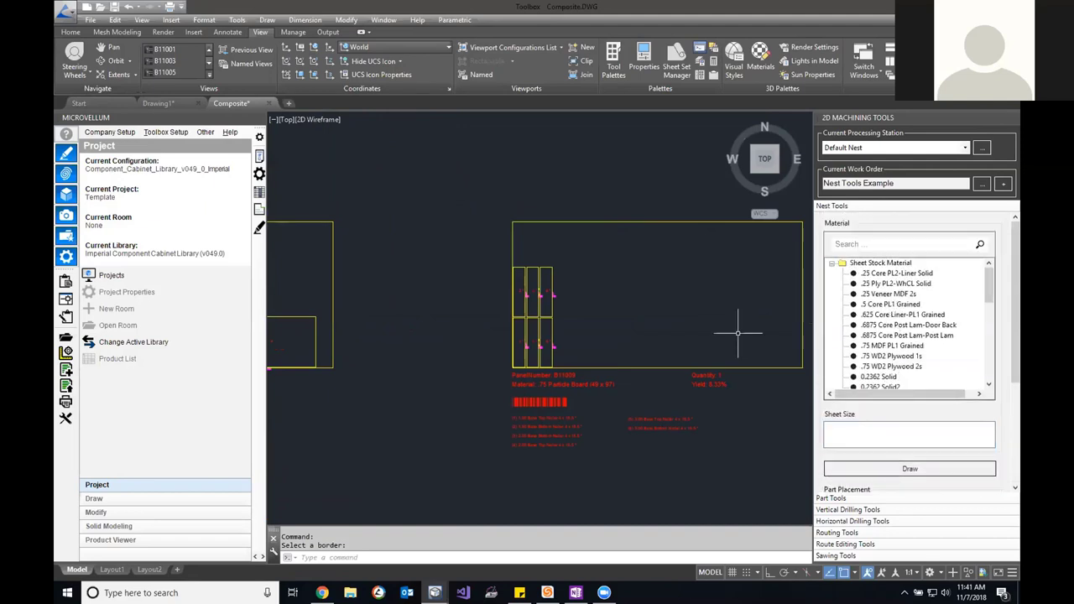
scroll(654, 340, down, 5)
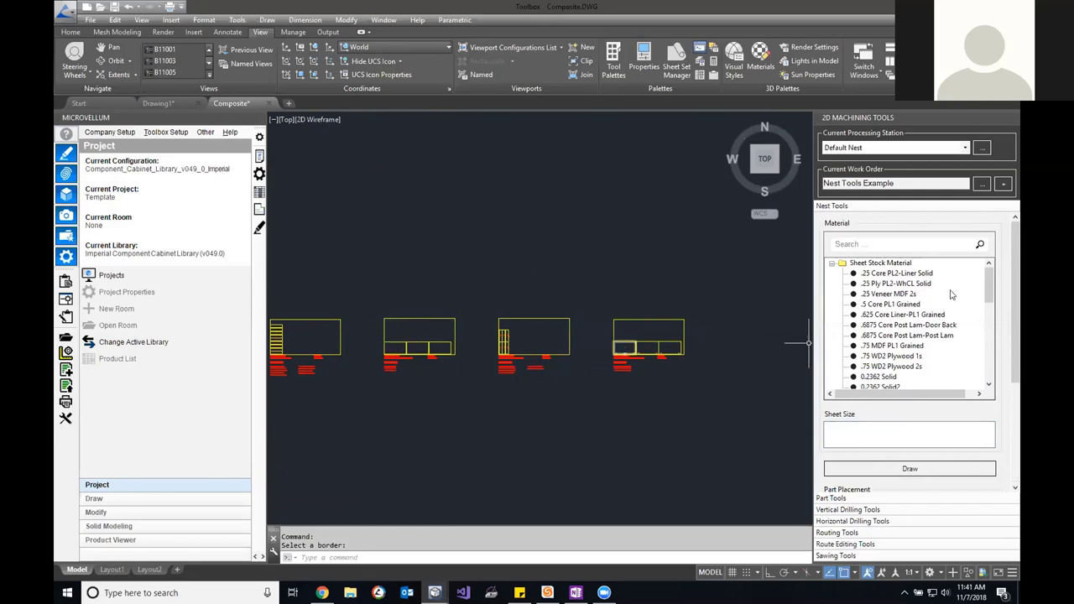
Draw a new 49 x 97 sheet of .75 White Melamine 1S above the existing nested sheets.
drag(989, 293, 988, 357)
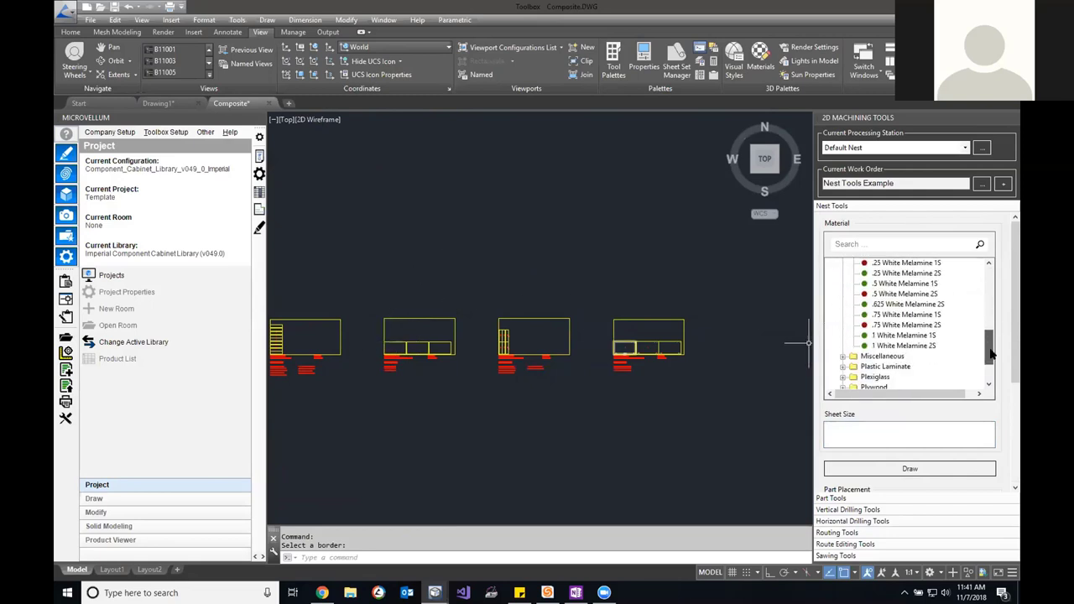
click(900, 315)
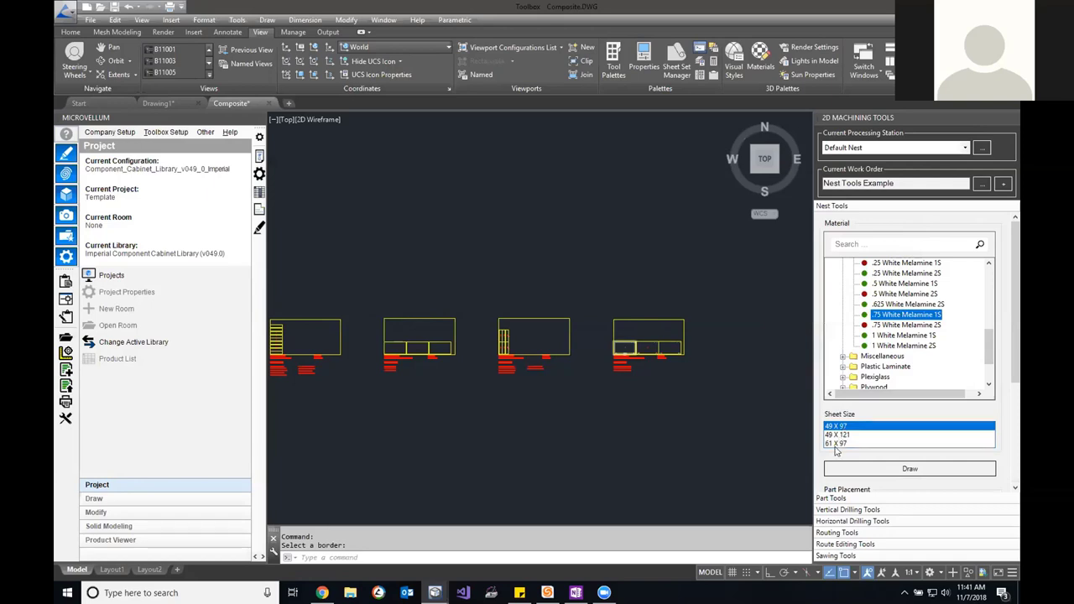
click(895, 468)
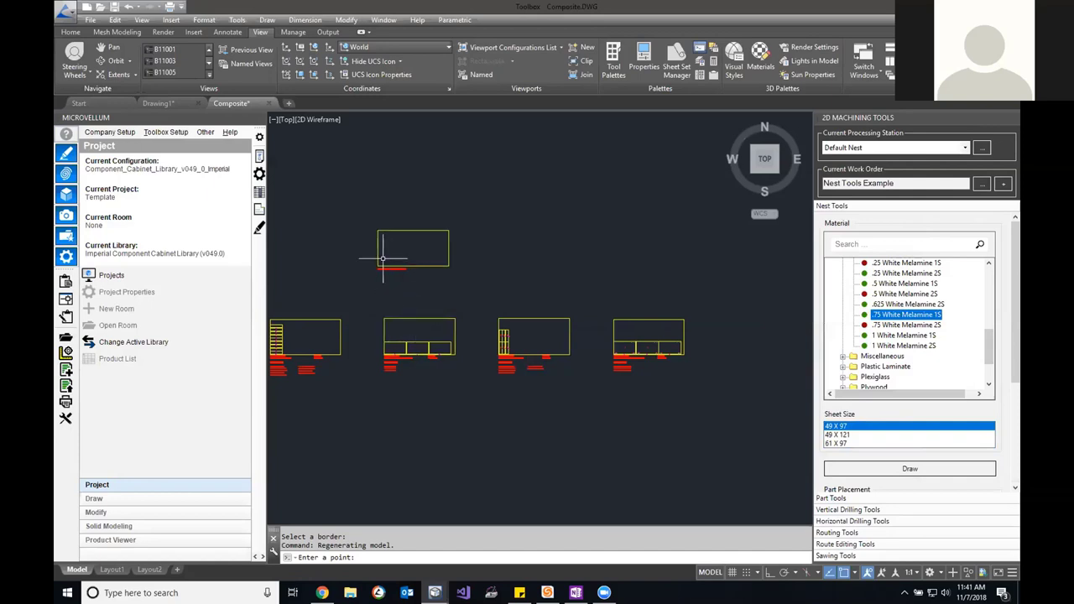
scroll(382, 259, up, 5)
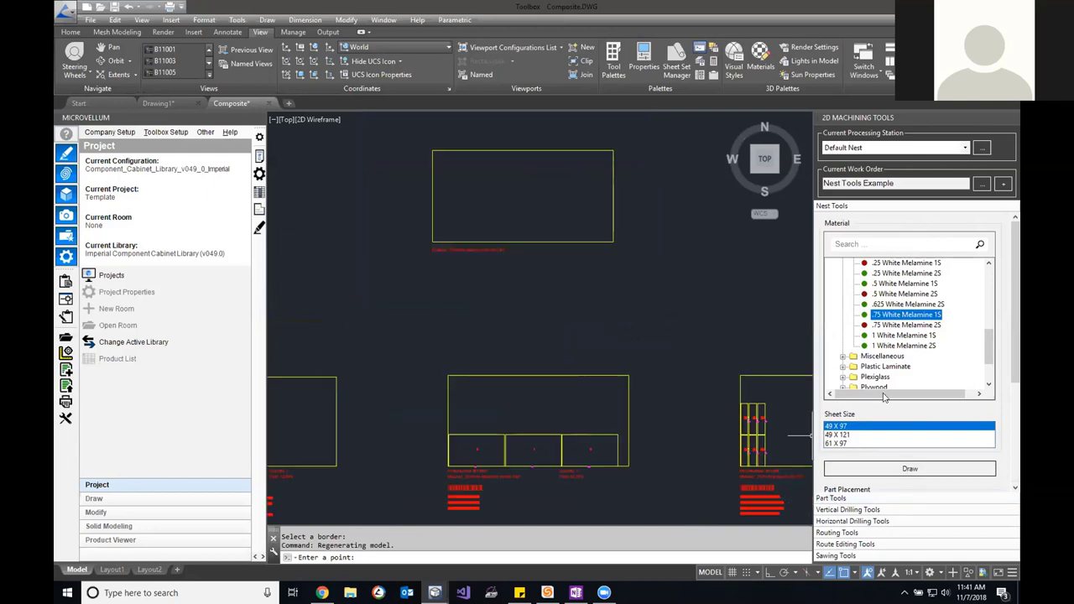
Define a part named Test with length 24, width 36 and border tool 0.5 #101 (Router 1 1/2").
scroll(999, 361, down, 3)
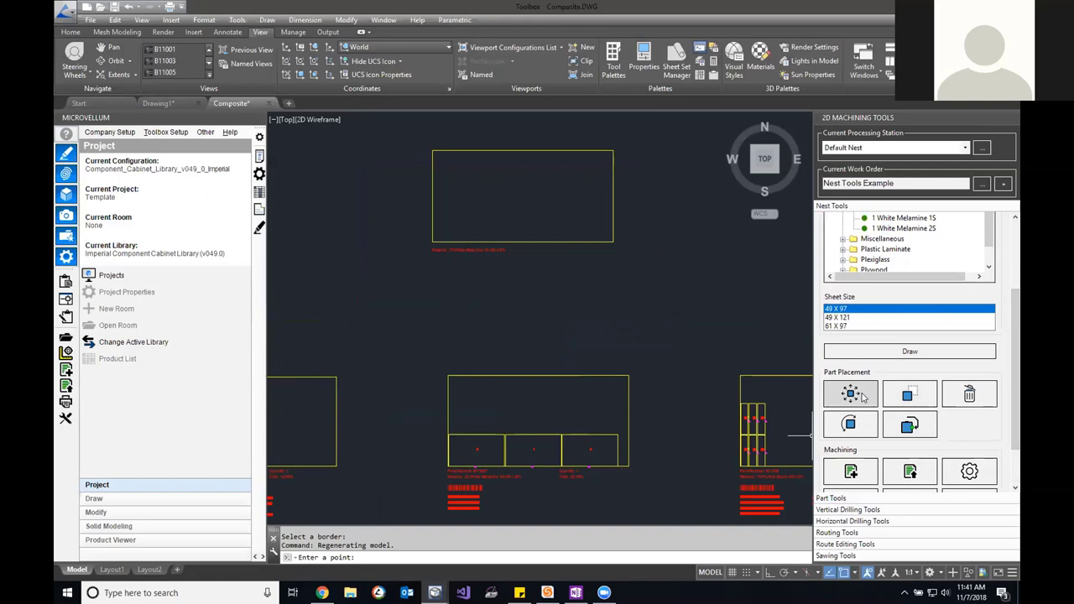
click(837, 498)
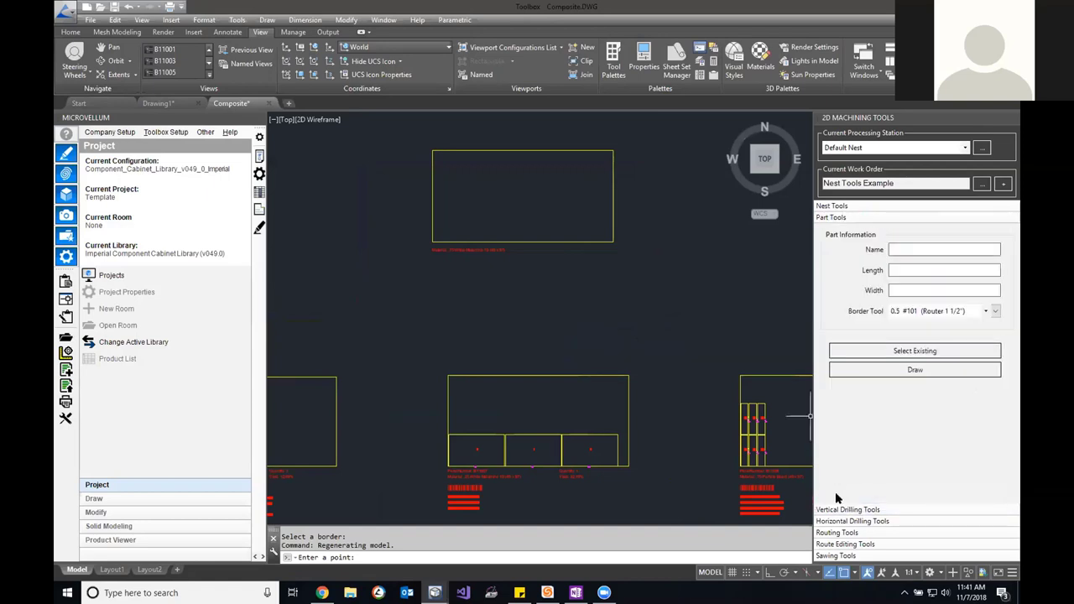
click(908, 247)
text(24)
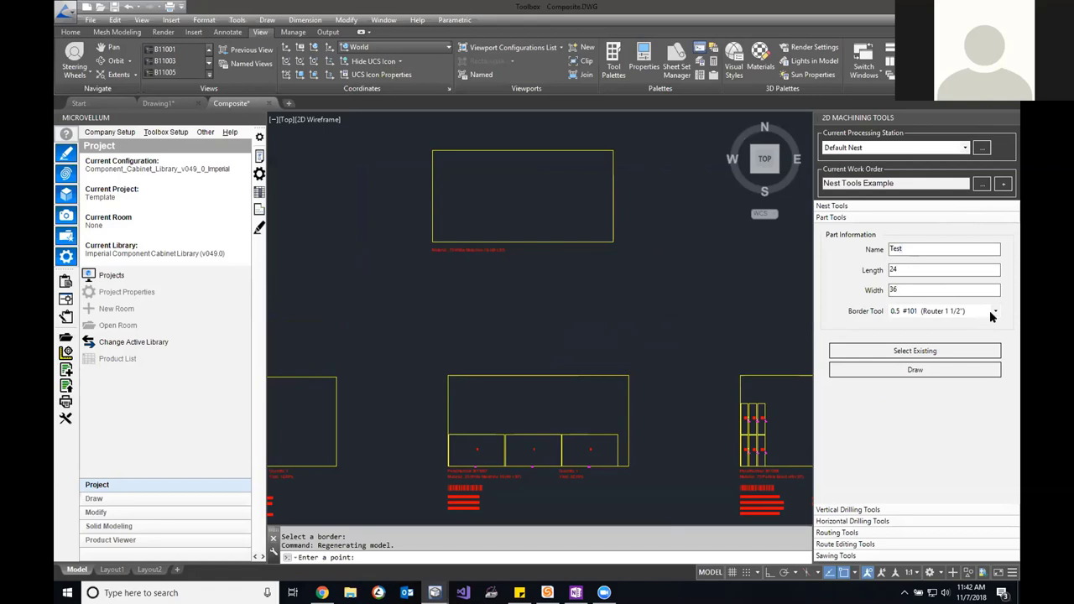
click(995, 314)
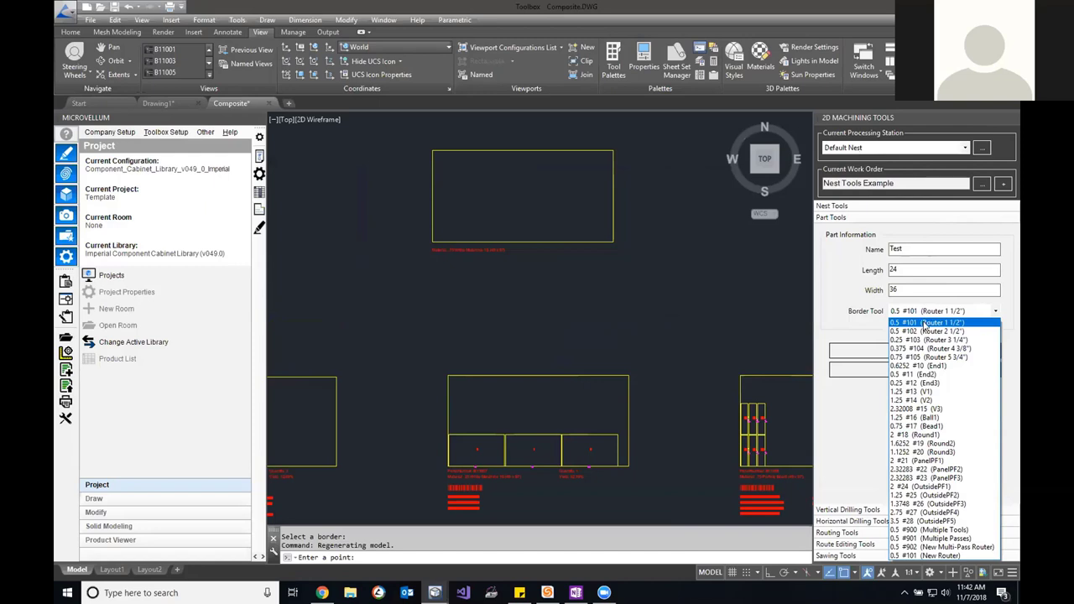
click(927, 323)
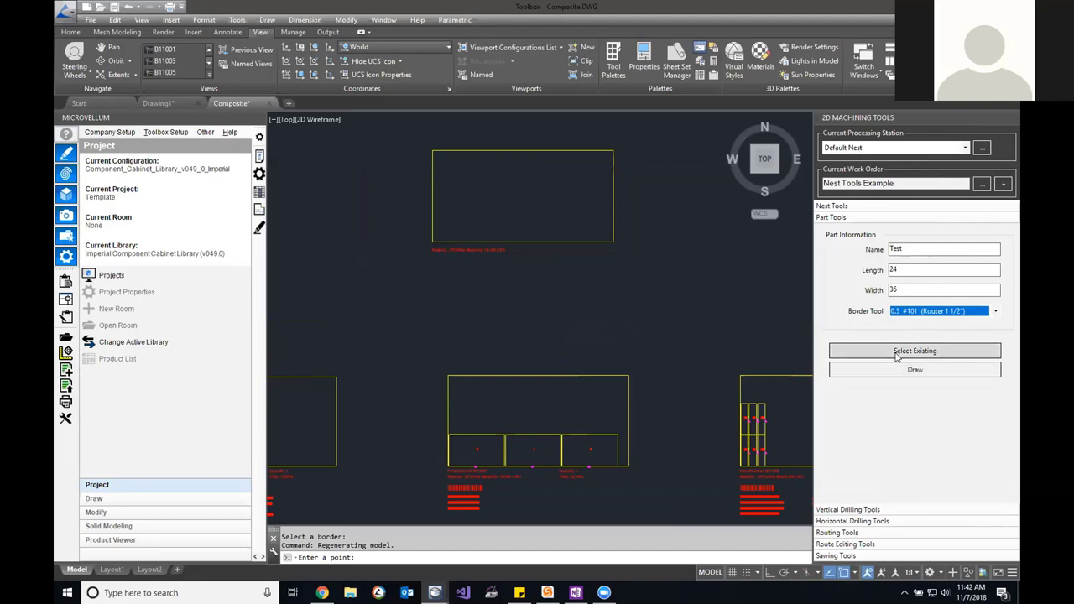
click(898, 356)
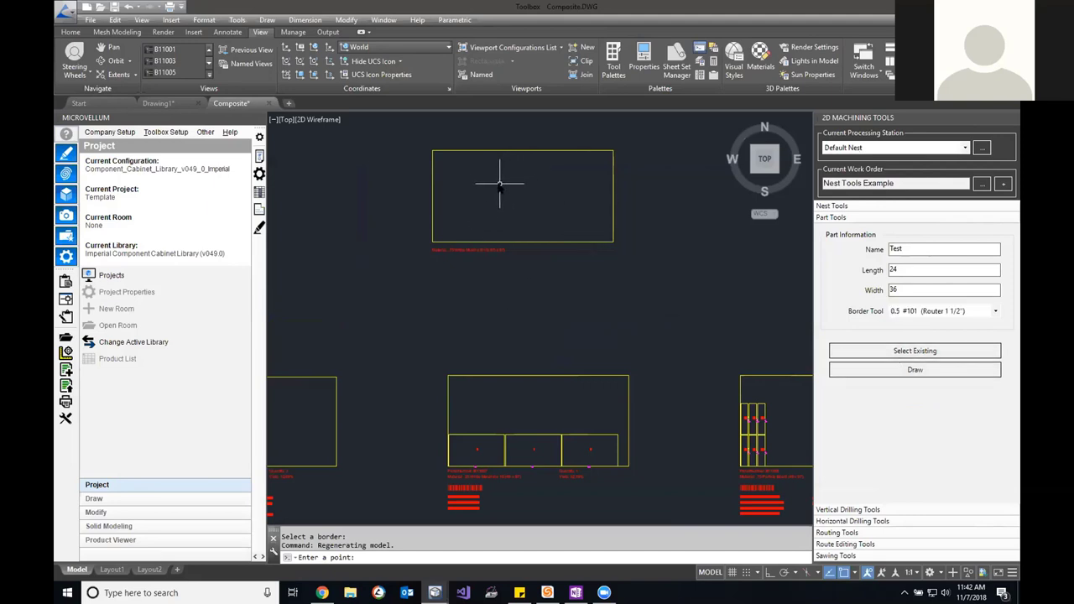
text(pl)
key(Return)
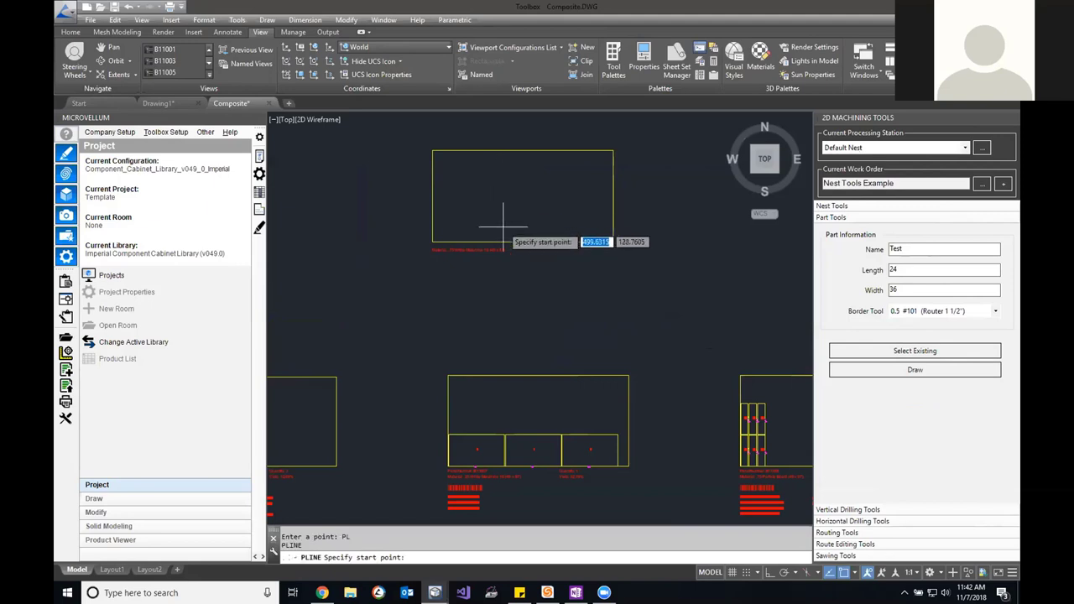
key(Escape)
key(Escape)
Draw a closed four-sided polyline inside the new sheet and turn it into the Test part from the existing shape.
text(pl)
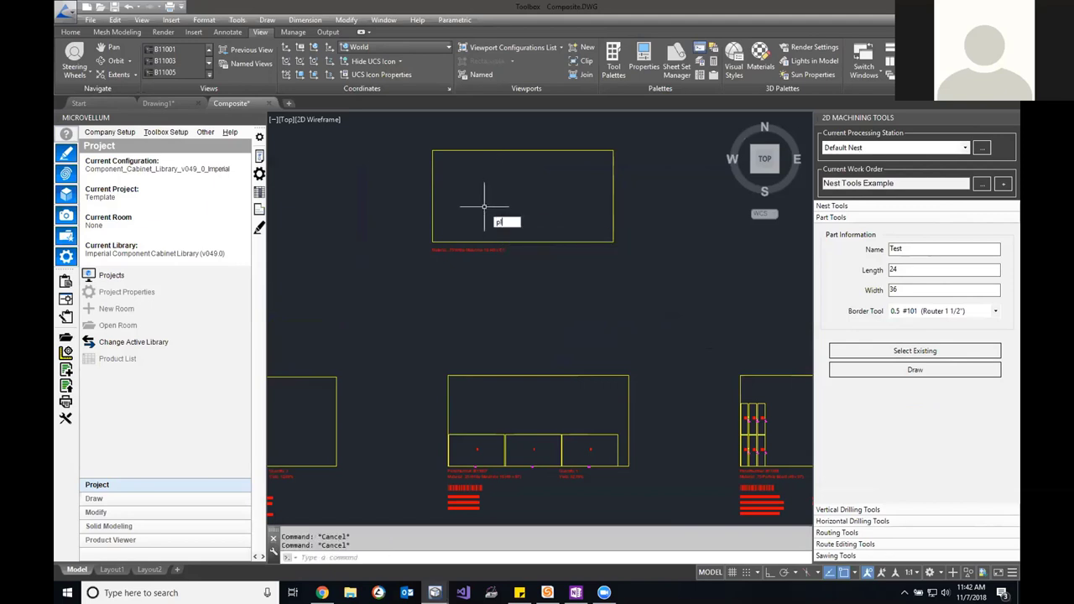
key(Return)
click(467, 192)
click(483, 225)
click(540, 213)
click(540, 182)
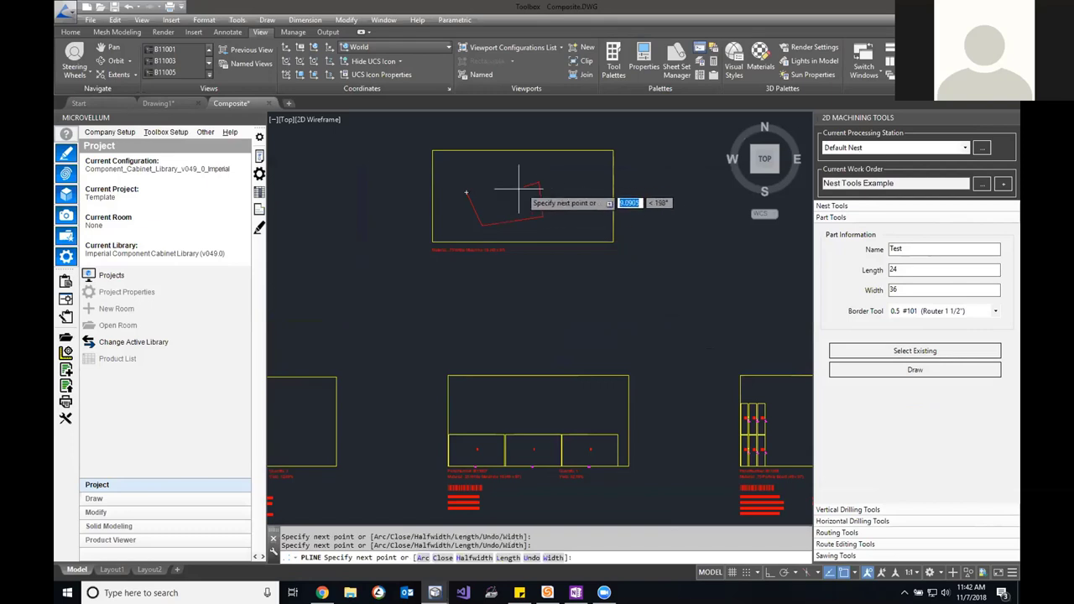
text(b)
key(BackSpace)
text(c)
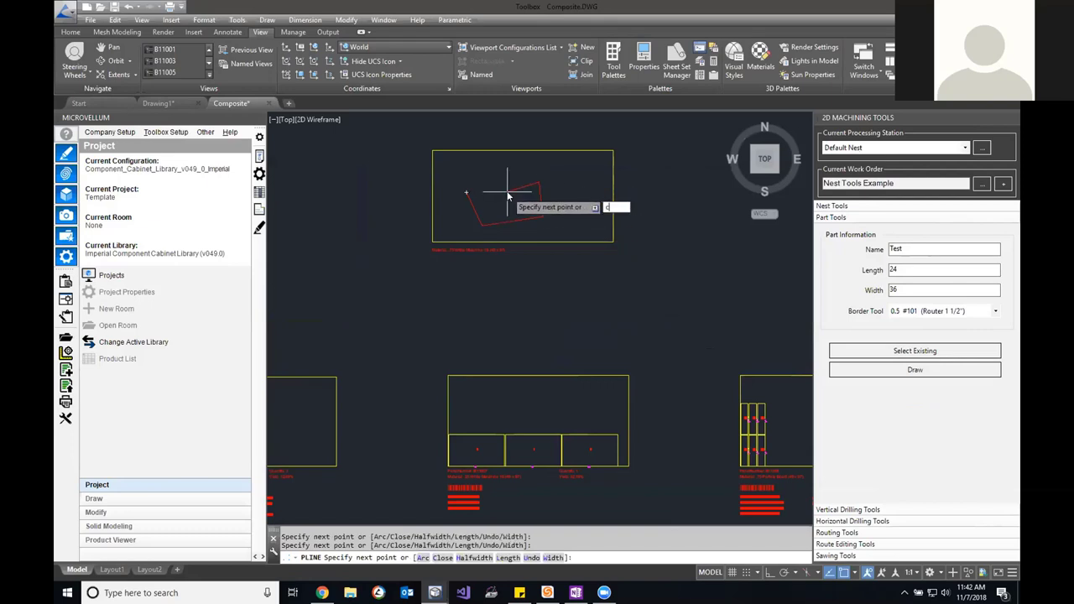
key(Return)
click(917, 352)
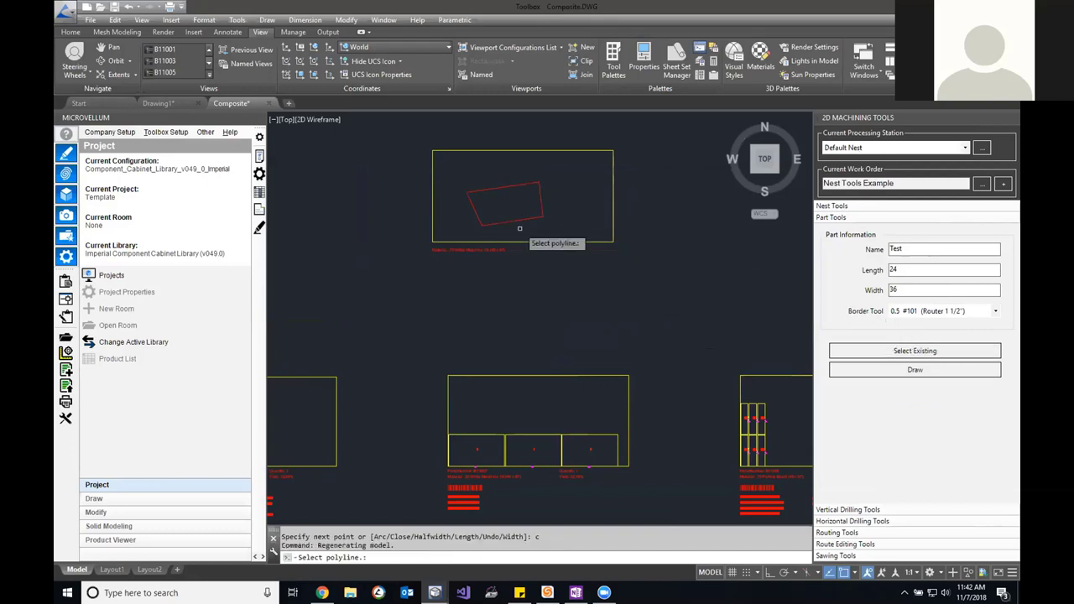
click(537, 216)
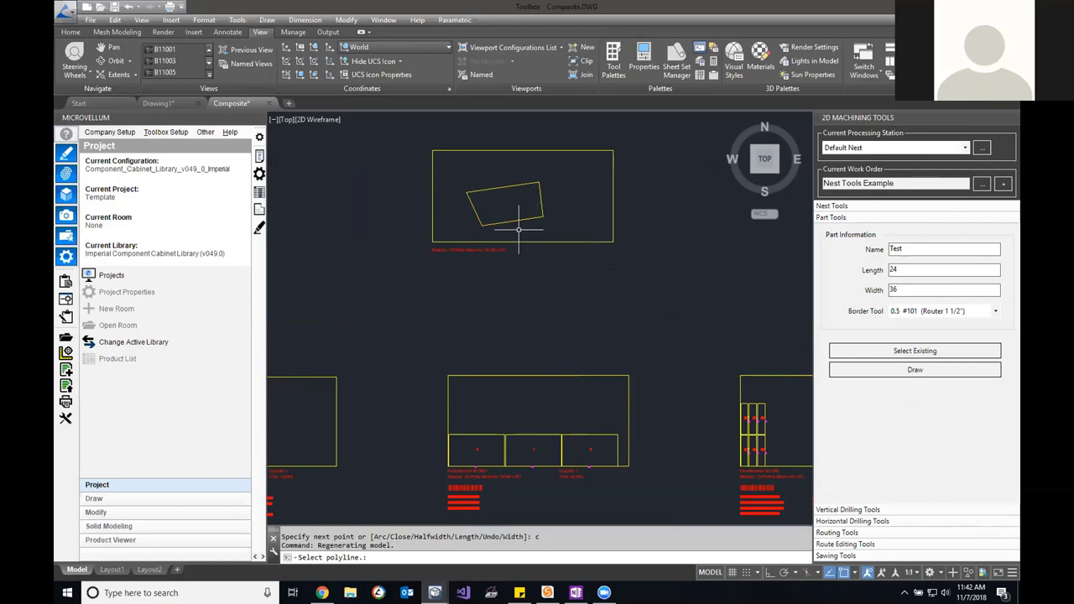
Draw the rectangular 24 x 36 Test part near the new sheet's right end and move it down inside the sheet border.
click(937, 373)
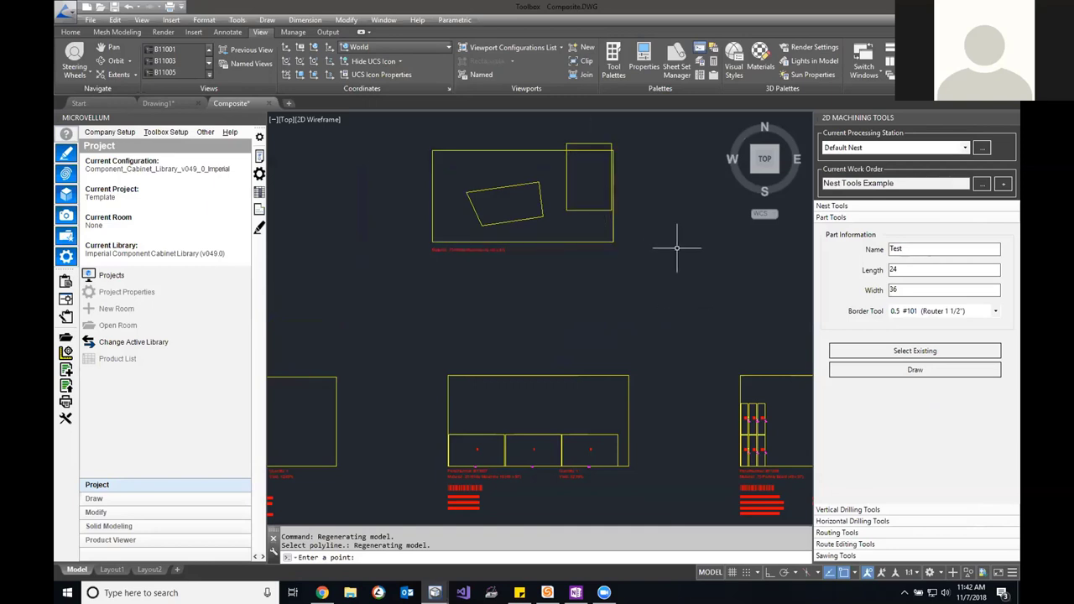
text(M)
key(Return)
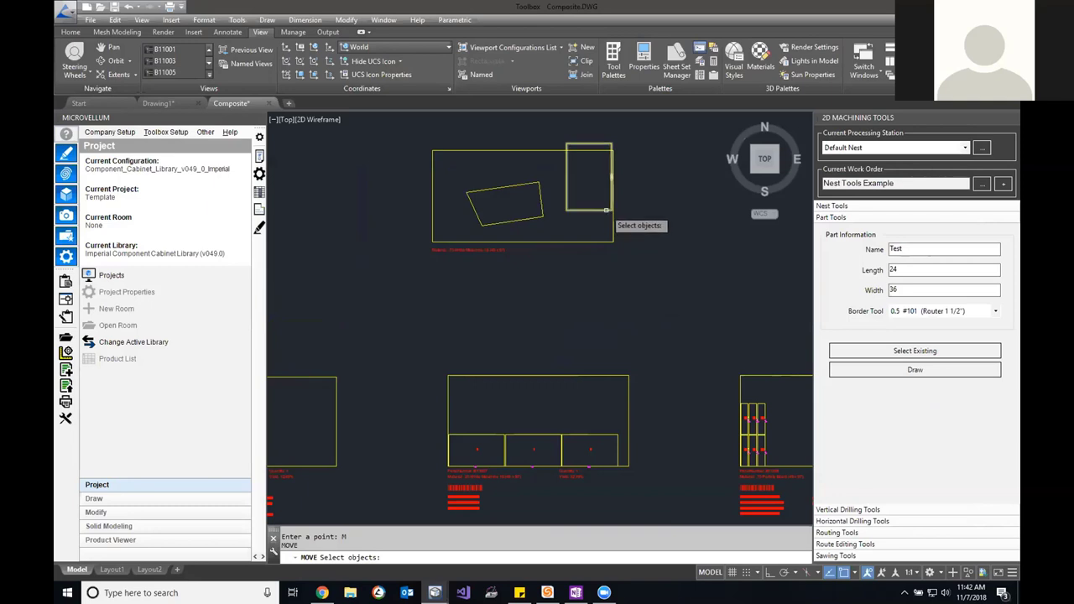
click(607, 213)
key(Return)
click(598, 224)
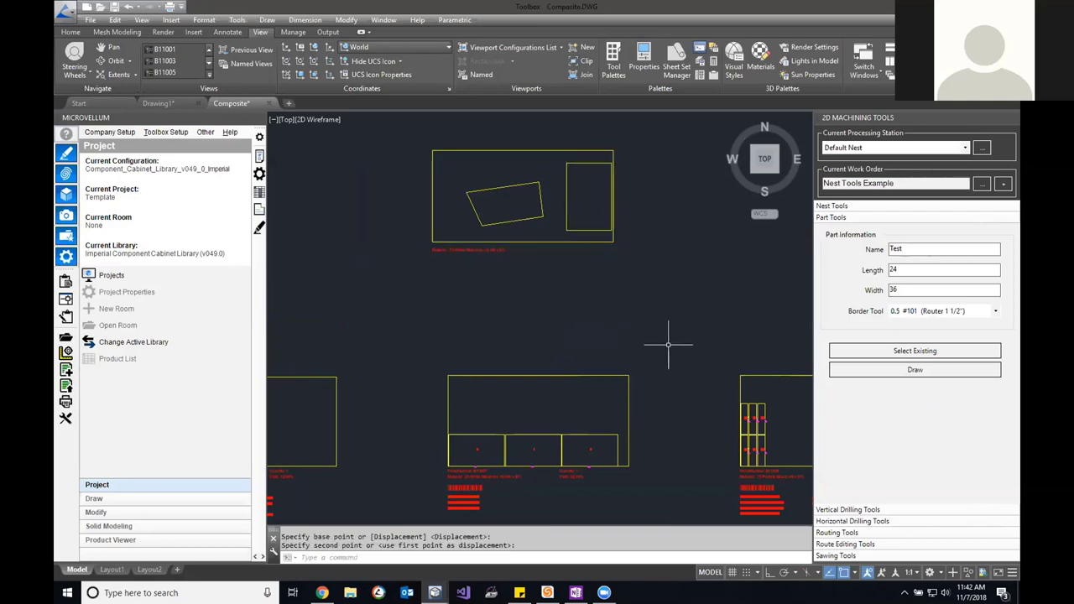
key(Escape)
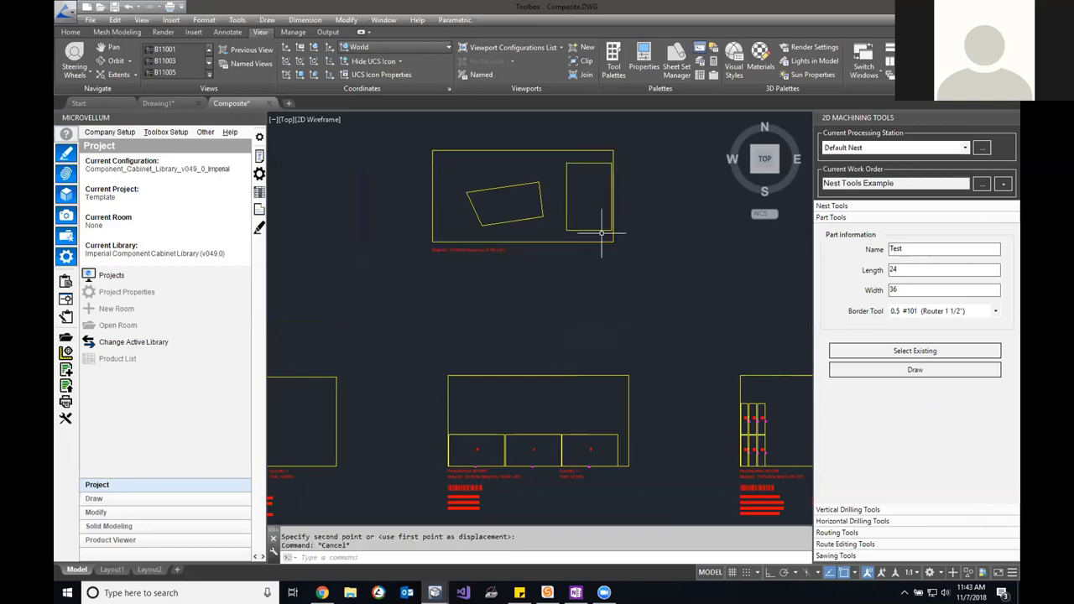
Set the current processing station to 103 - Cutting Nesting Router and reload the 2D machining tools.
click(838, 208)
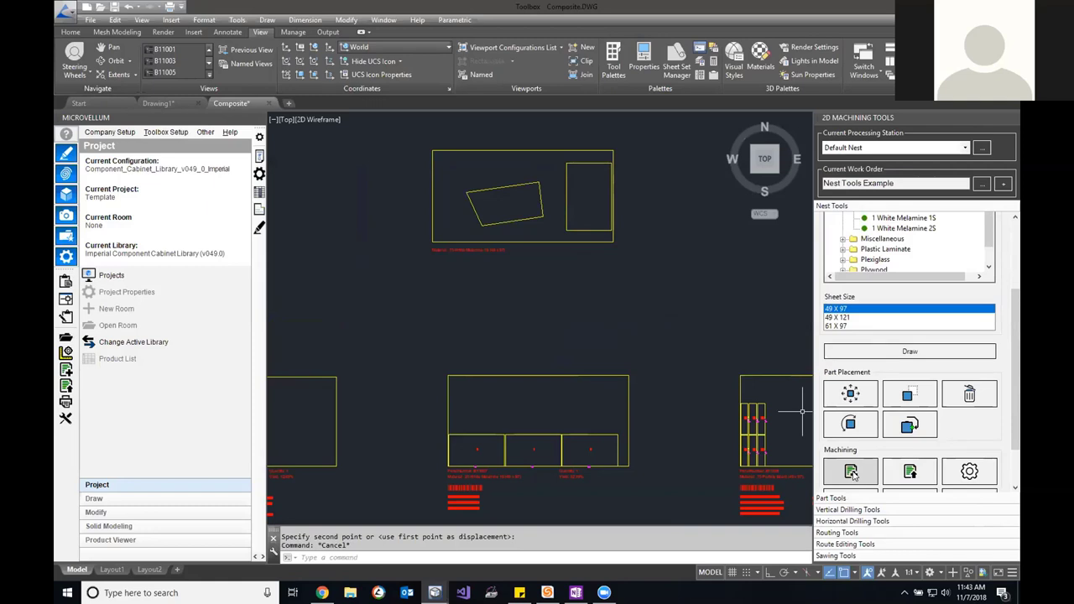
click(965, 149)
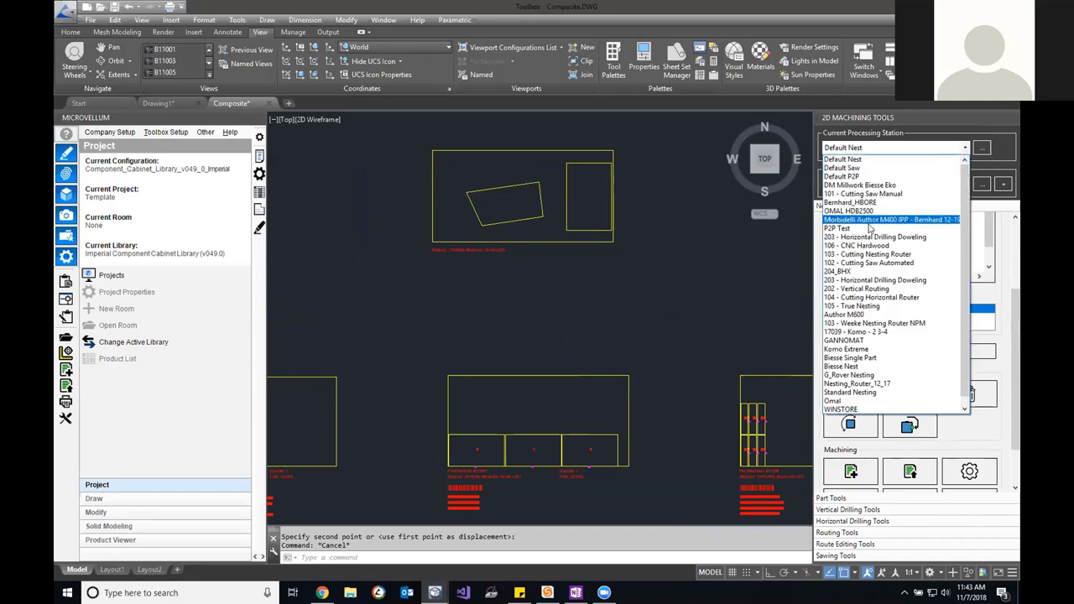
click(869, 255)
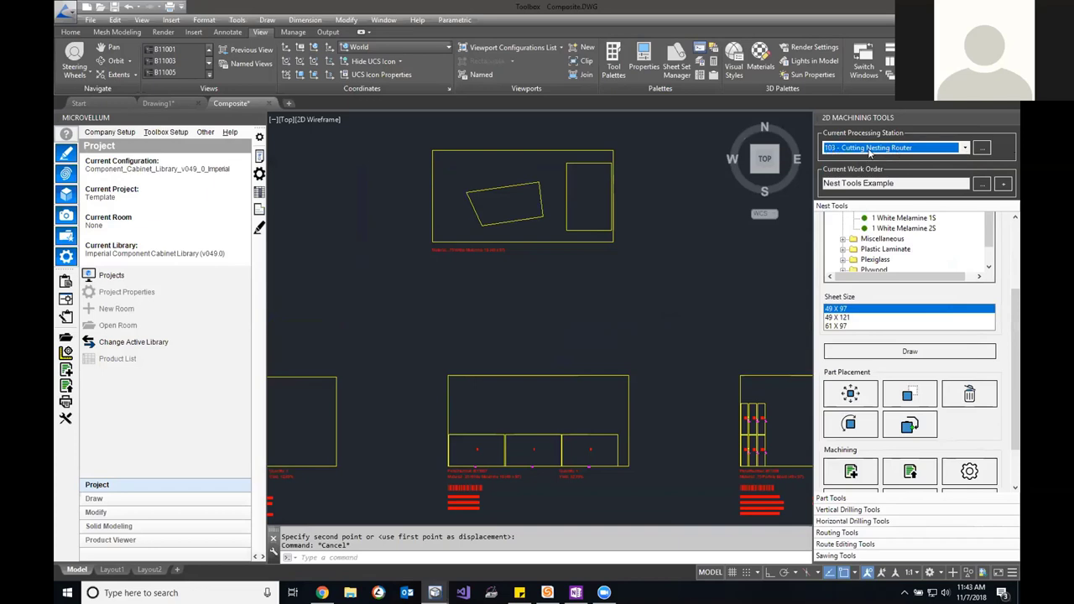
mouse_move(1010, 122)
click(1013, 118)
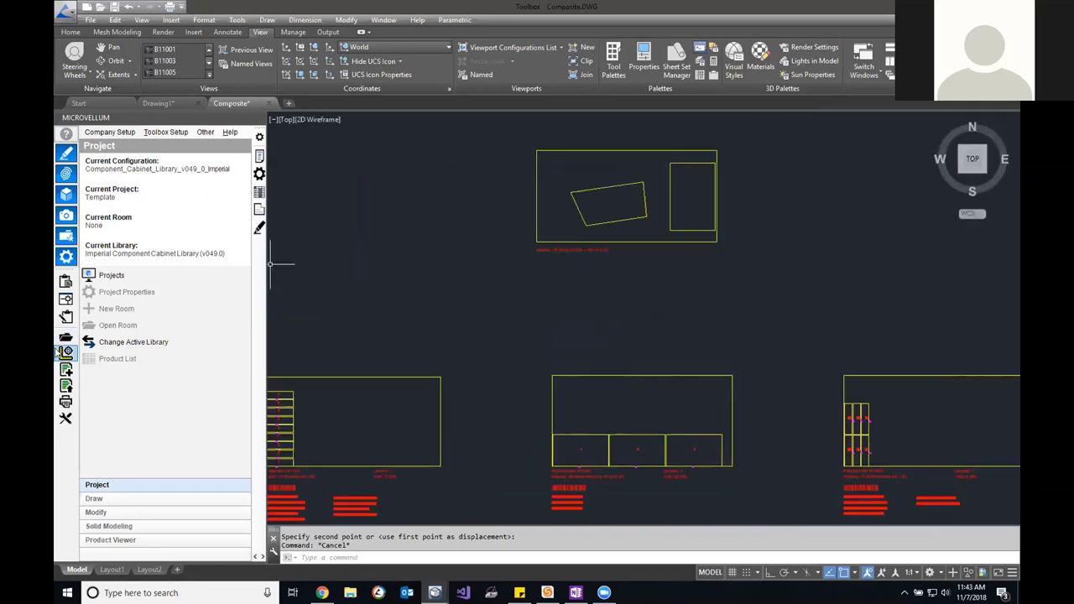
mouse_move(1015, 251)
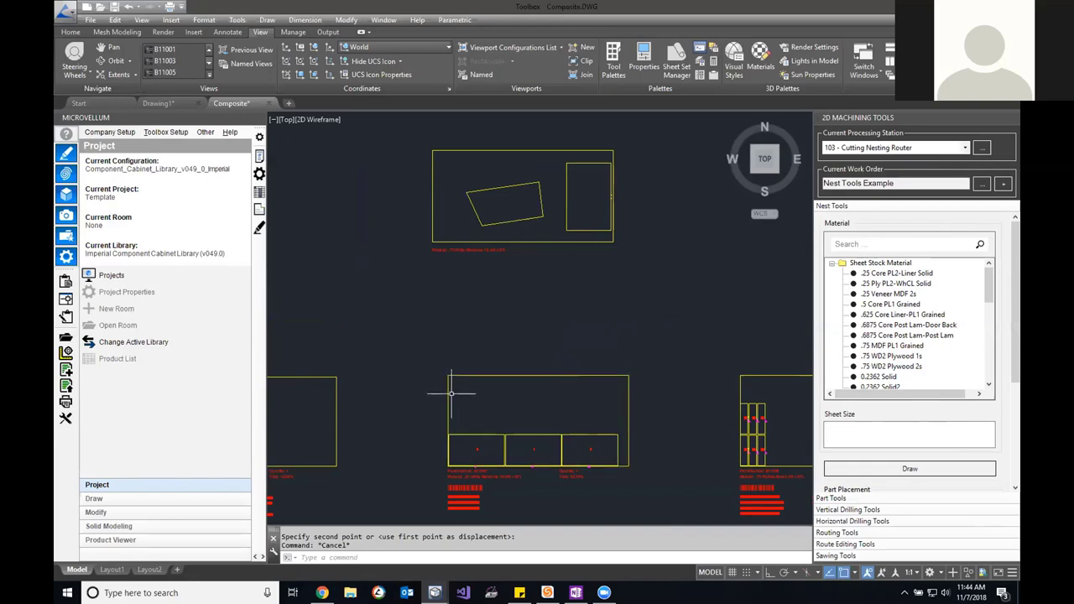
right_click(471, 484)
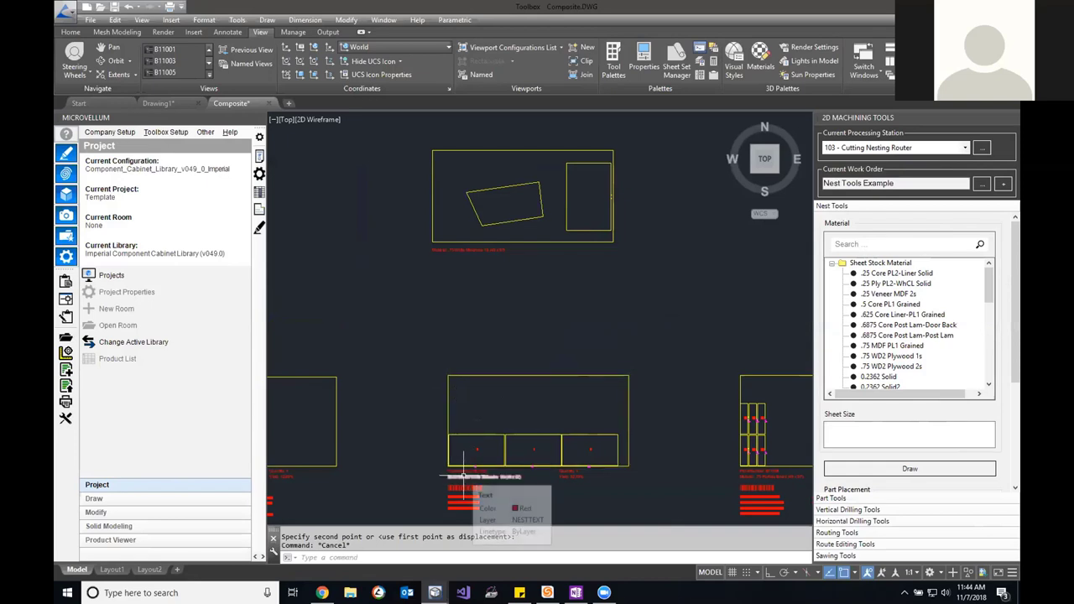
key(Escape)
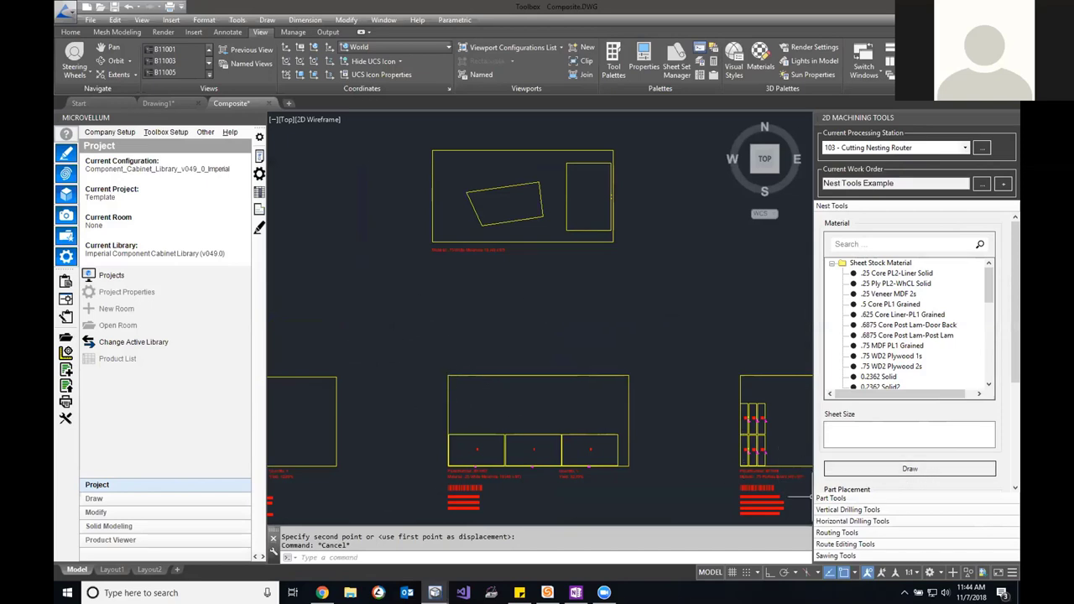
Process the new .75 White Melamine 1S sheet as a new batch named B2, continuing past errors and suppressing further error messages.
drag(1015, 348, 1015, 432)
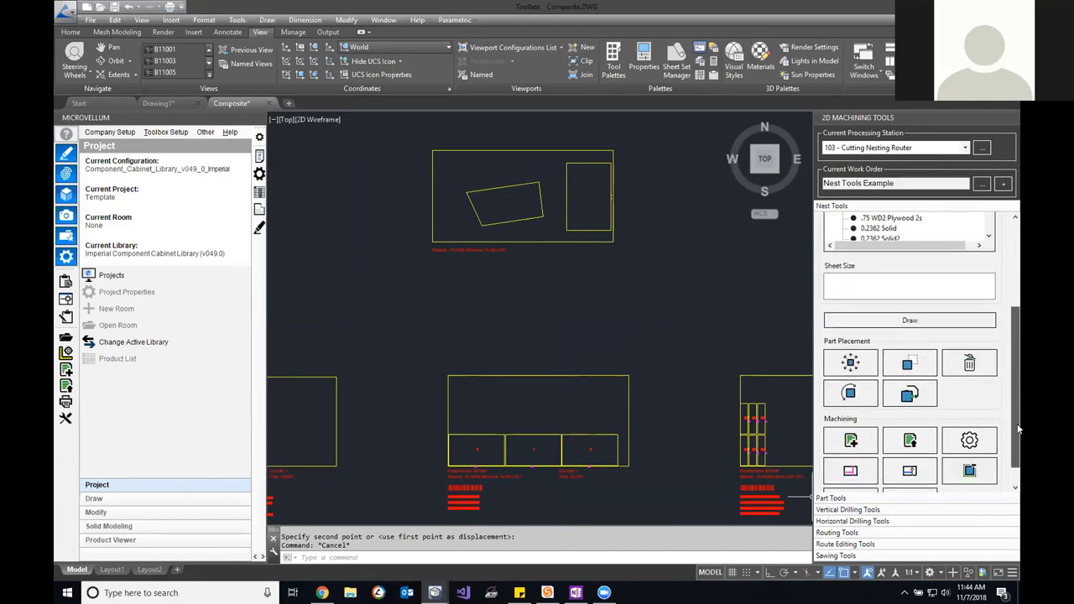
click(850, 442)
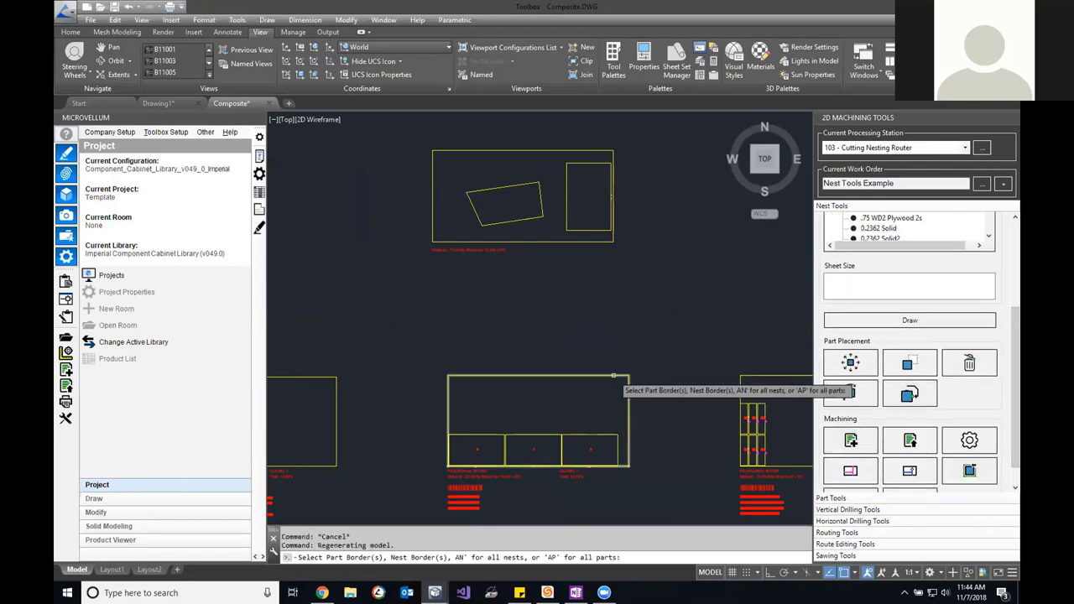
click(562, 240)
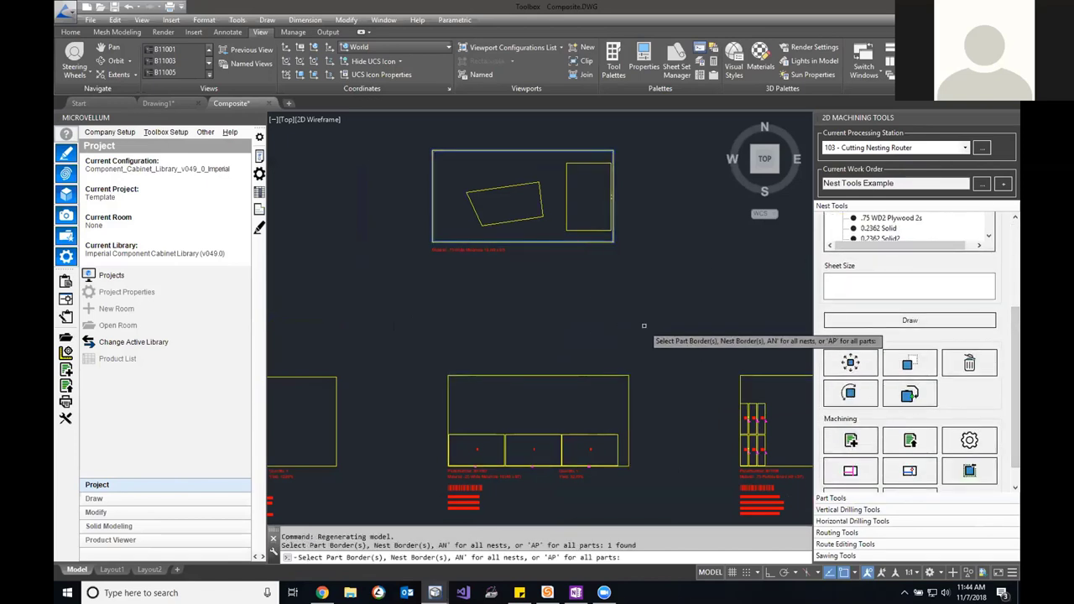
key(Return)
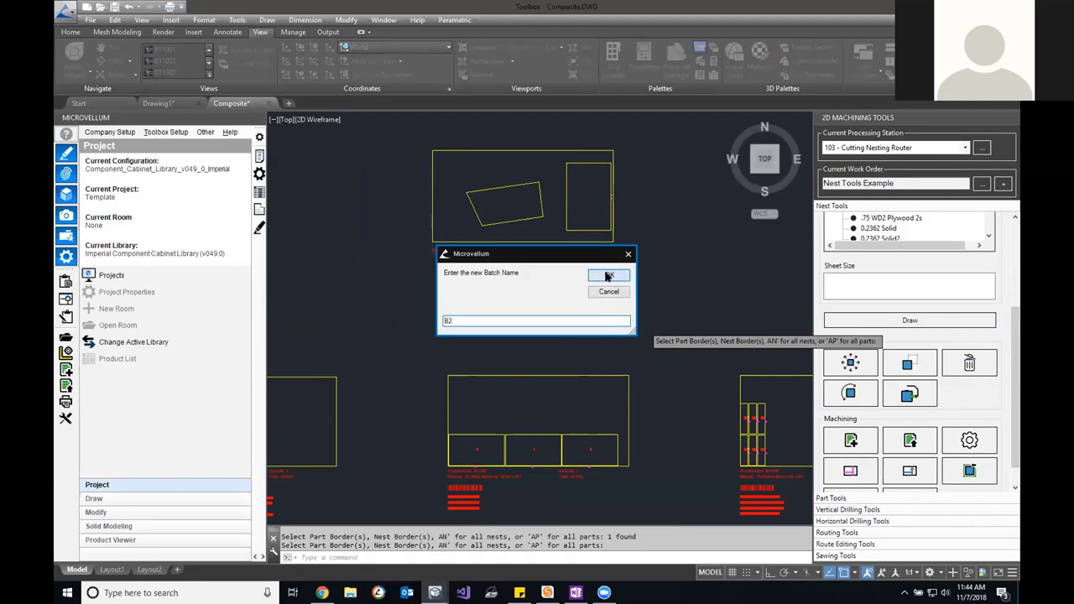
click(609, 275)
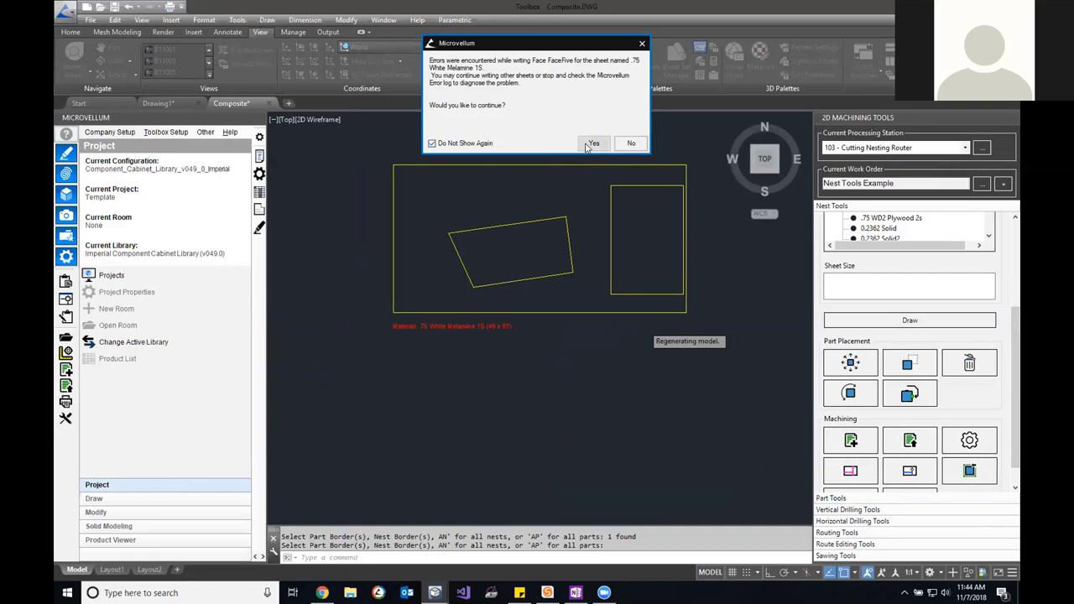
click(593, 142)
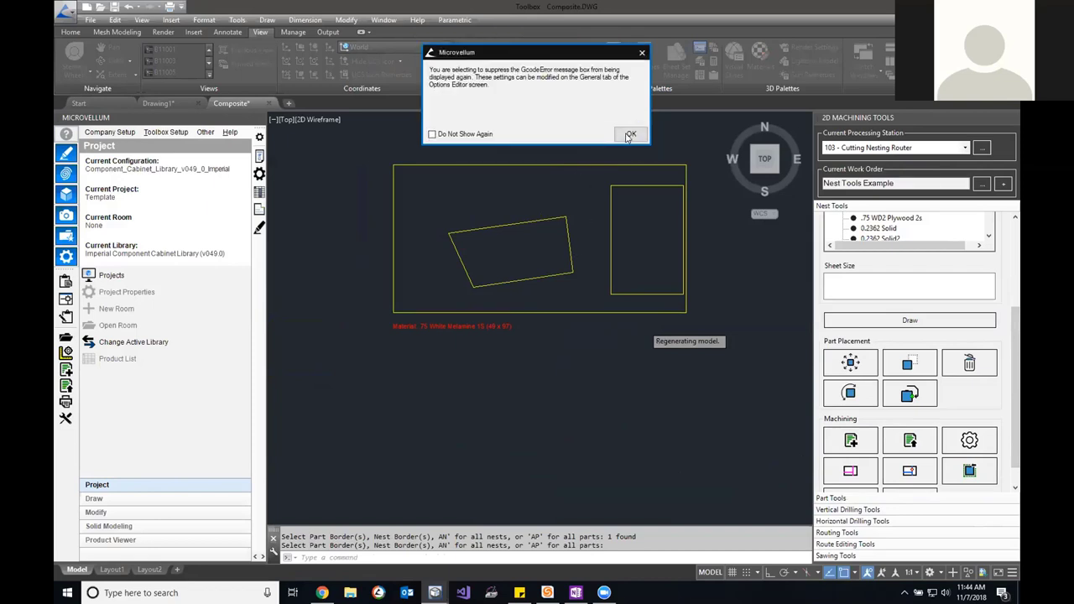
click(630, 135)
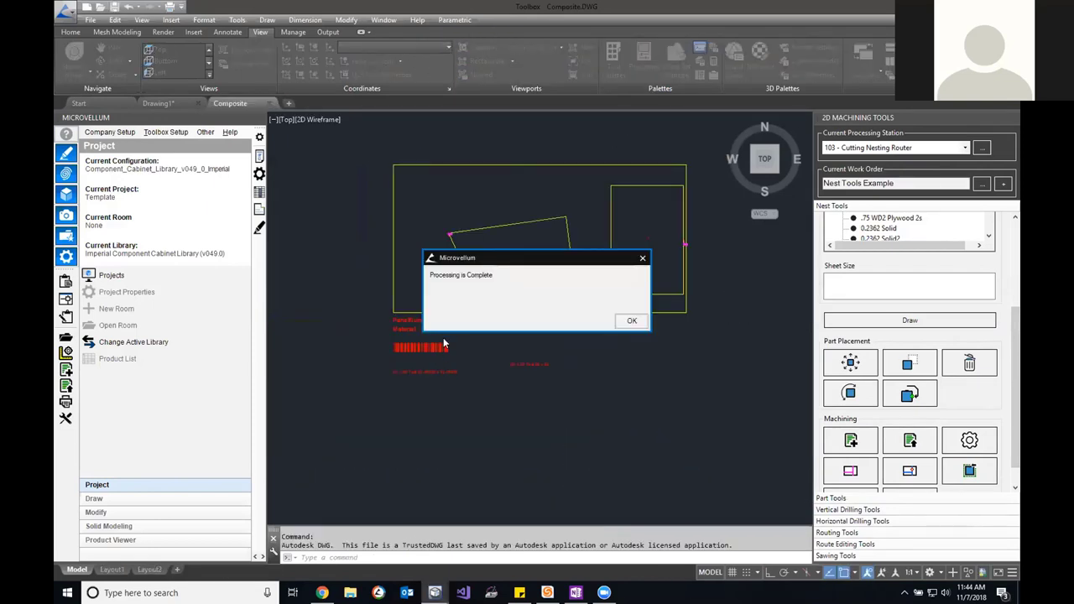
click(622, 324)
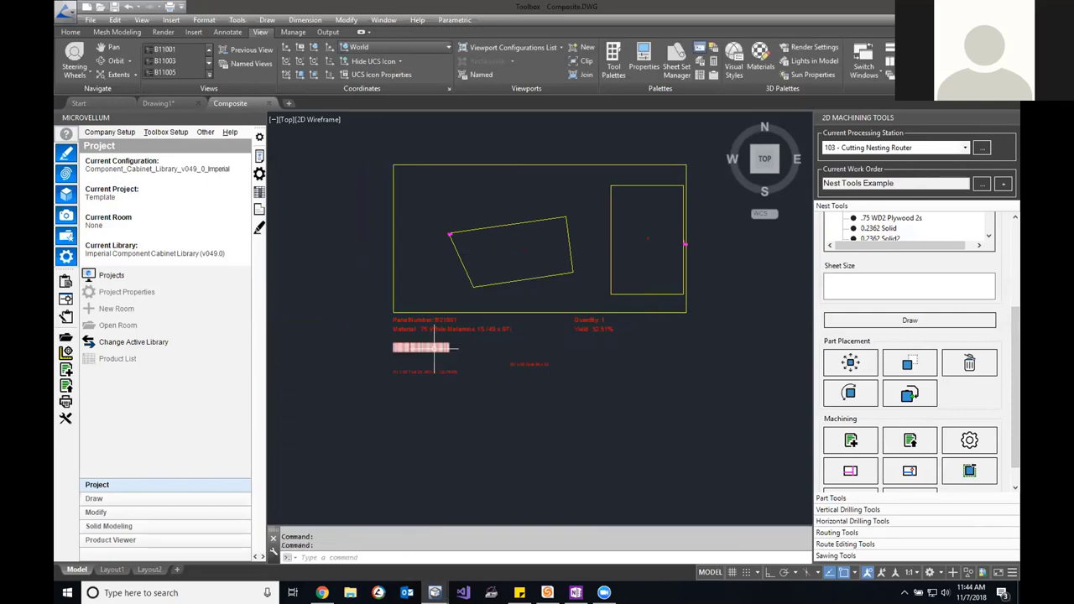
mouse_move(436, 320)
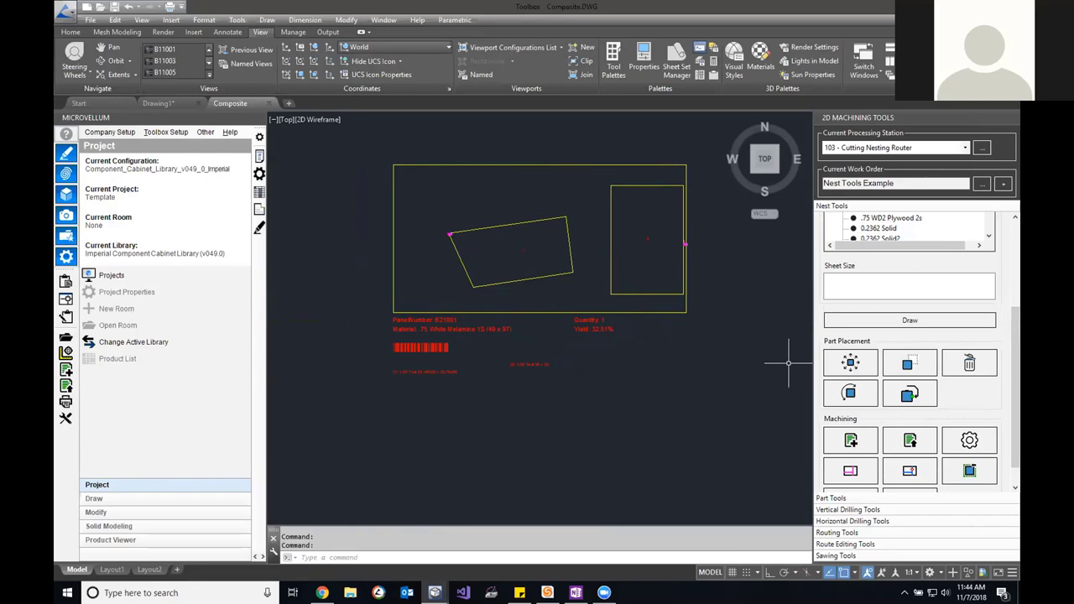
Limit the routing tools to those with default depths and review the tool compensation, coordinate and cut-out shape options.
click(837, 533)
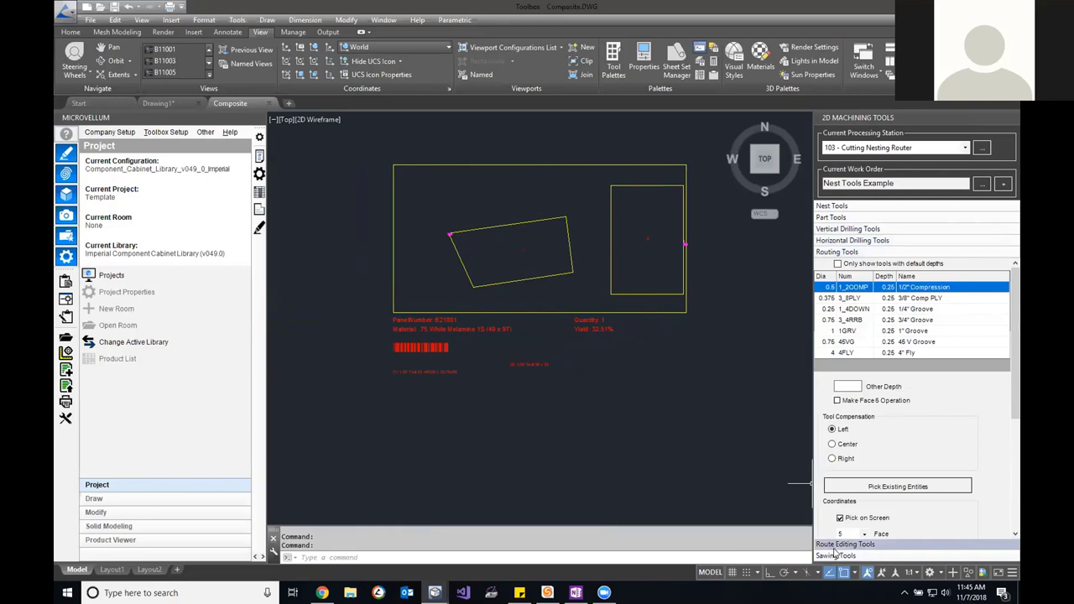
click(850, 241)
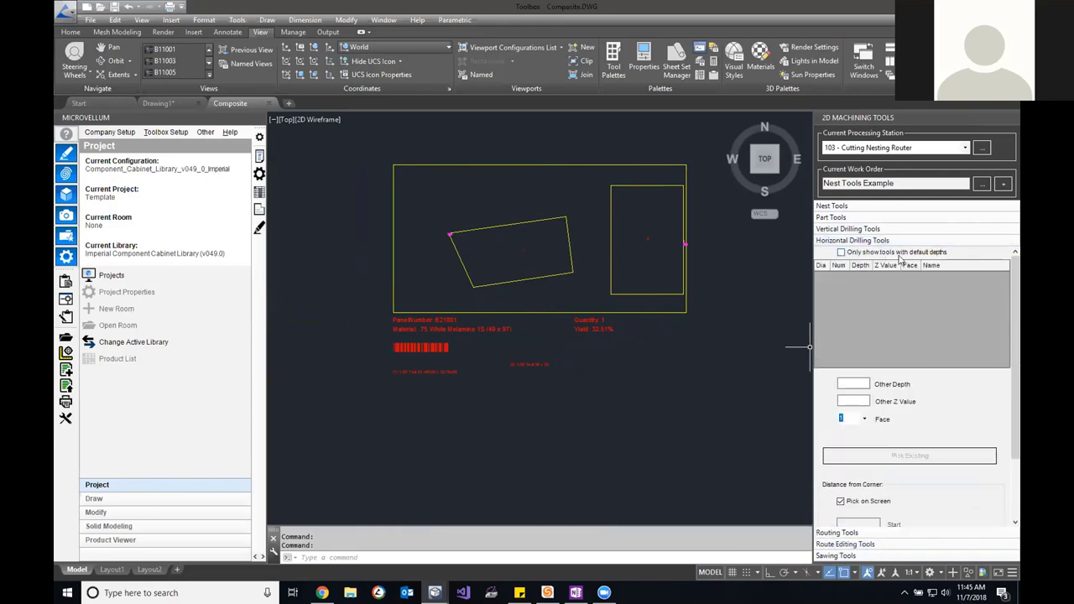
click(835, 534)
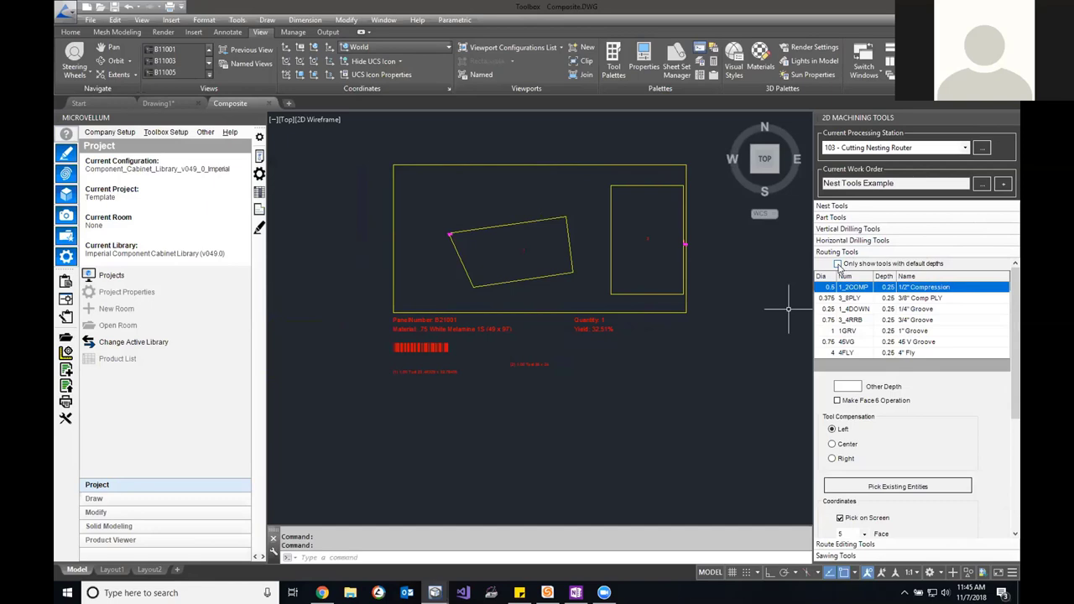
click(838, 264)
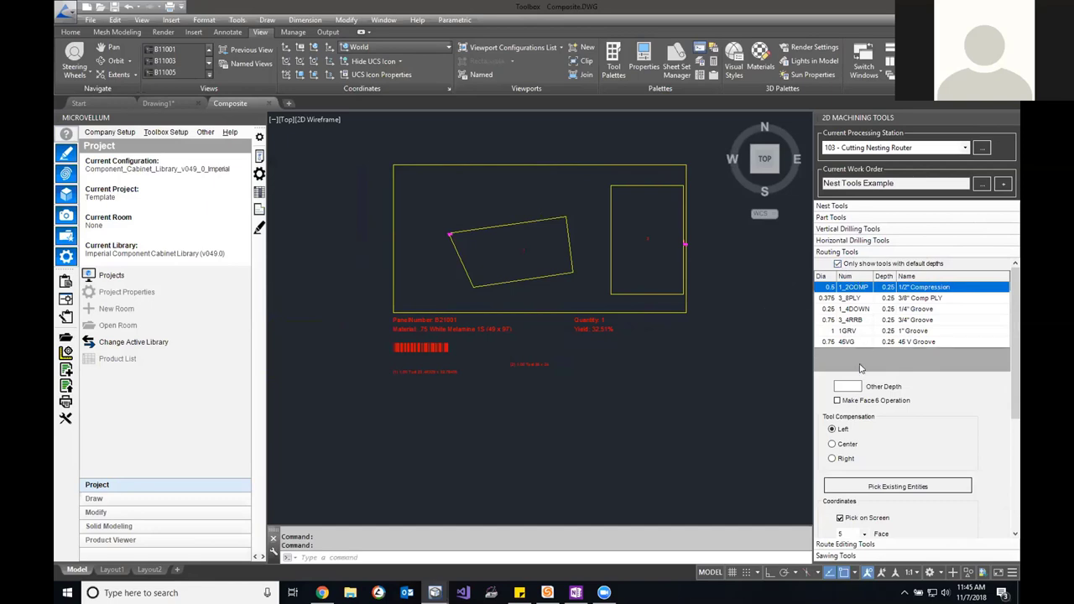
click(837, 264)
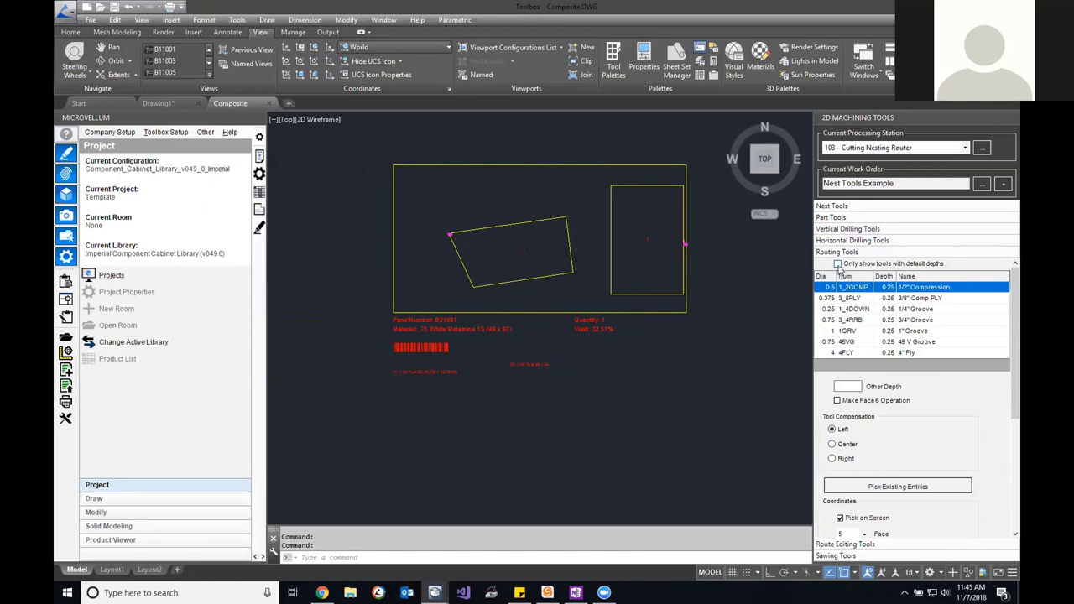
click(838, 265)
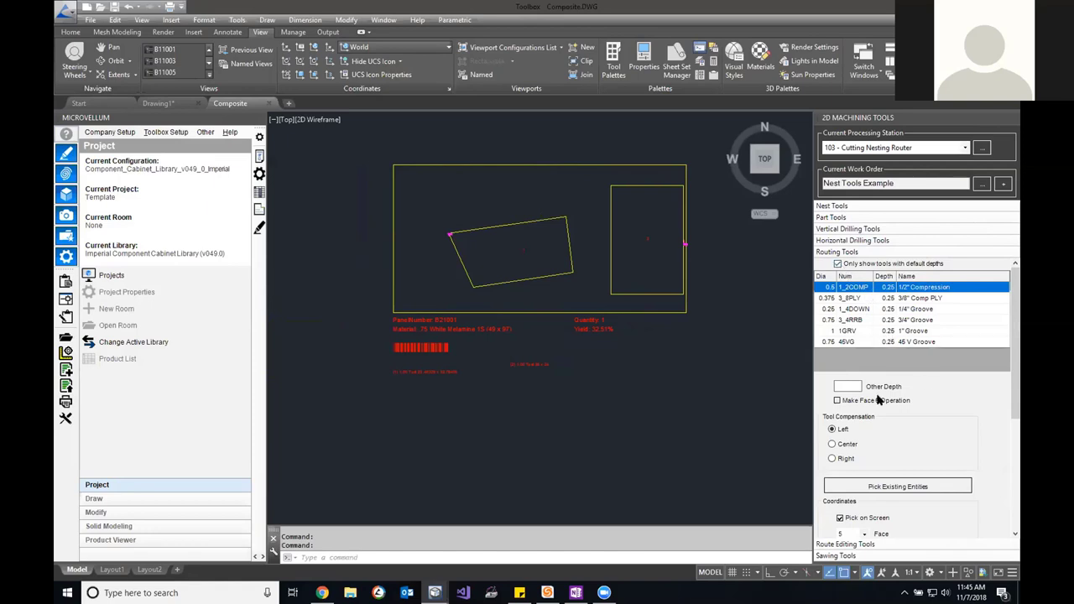
scroll(1014, 363, down, 1)
scroll(923, 377, down, 5)
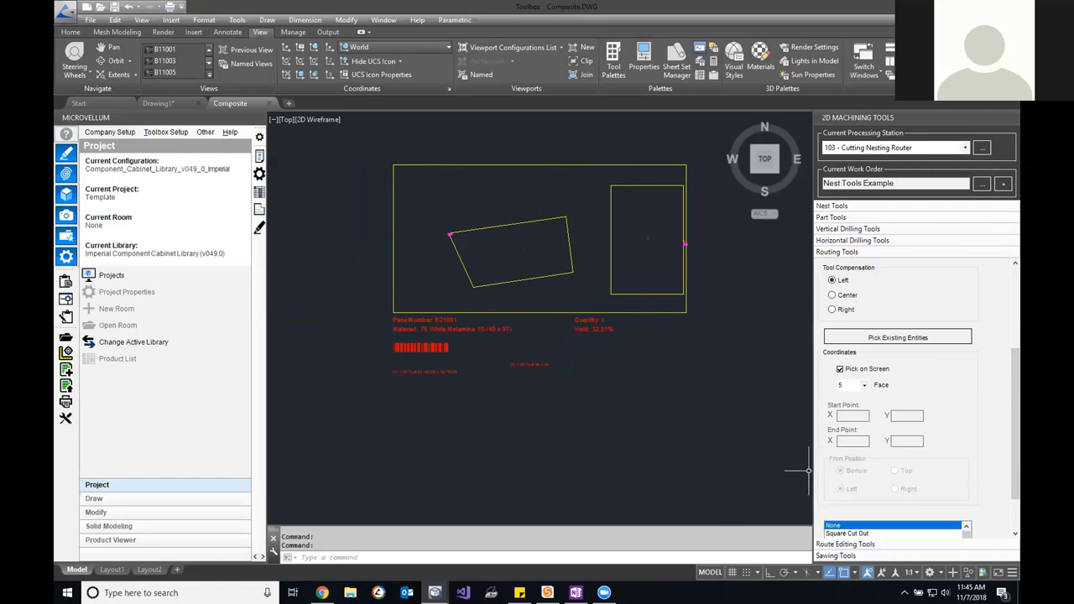
scroll(1009, 400, down, 2)
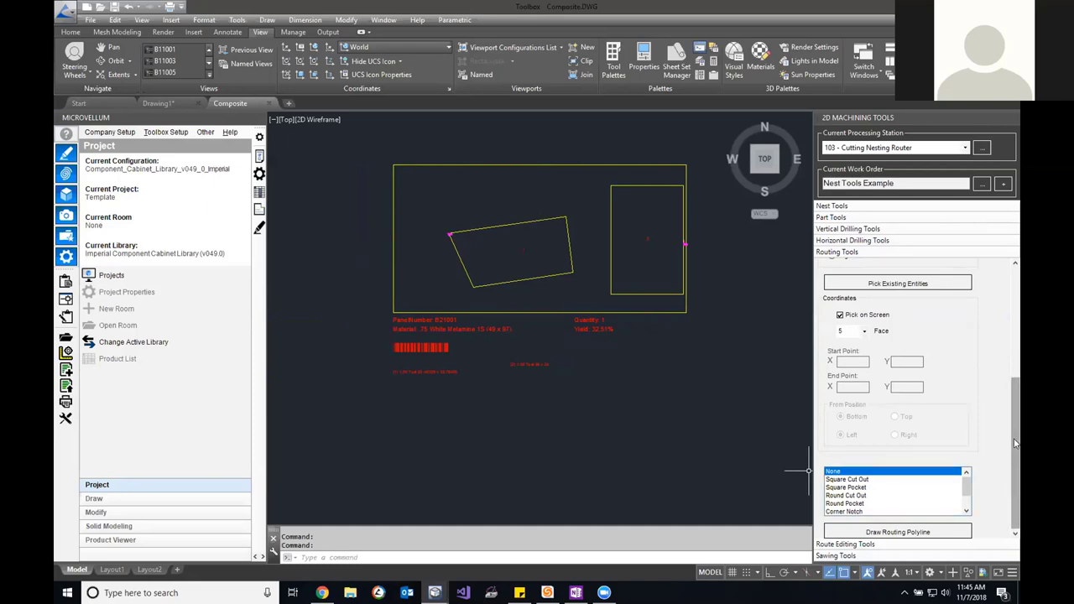
scroll(906, 420, up, 5)
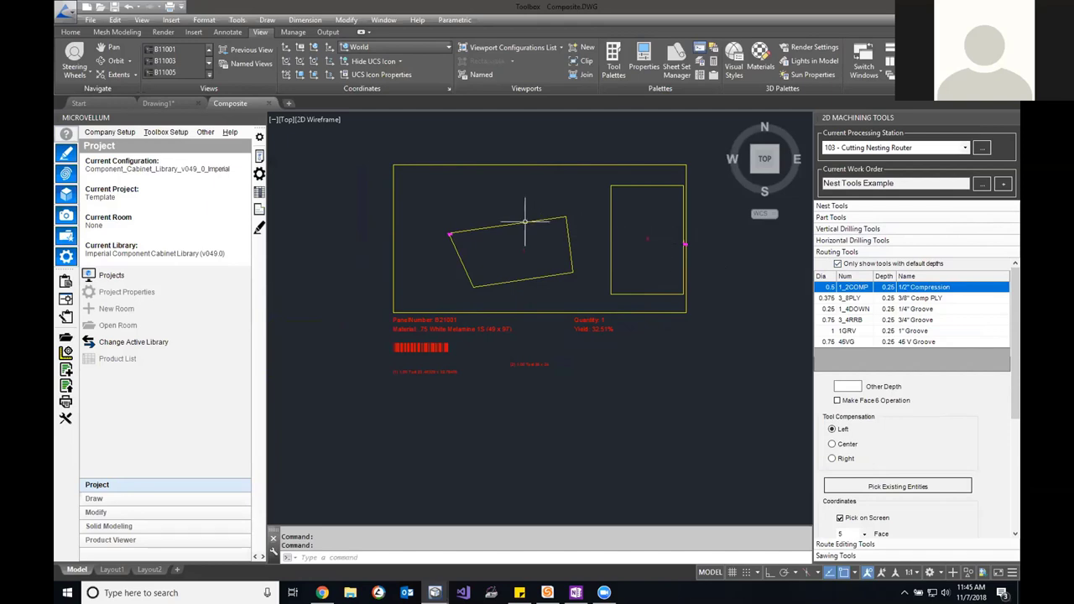
scroll(524, 220, down, 4)
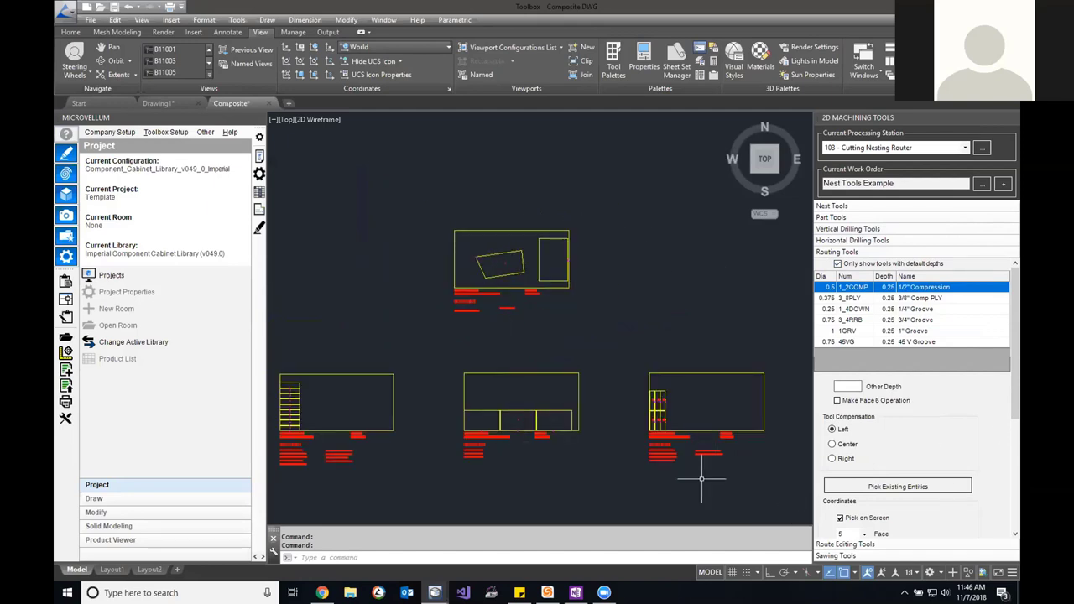
Review the part tools and the nest tools' part placement and machining options.
click(845, 218)
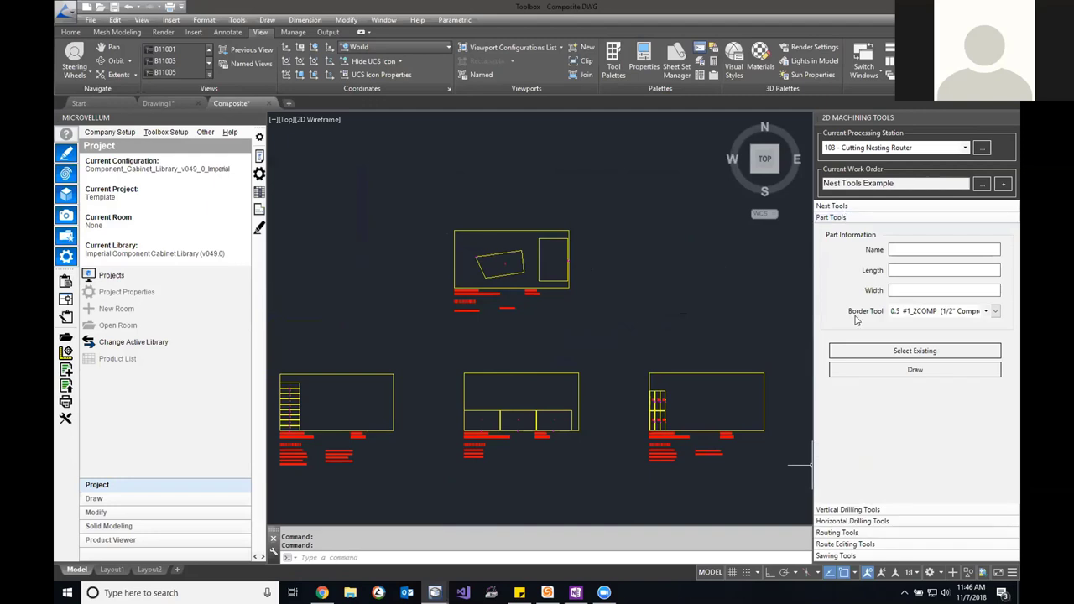
click(851, 208)
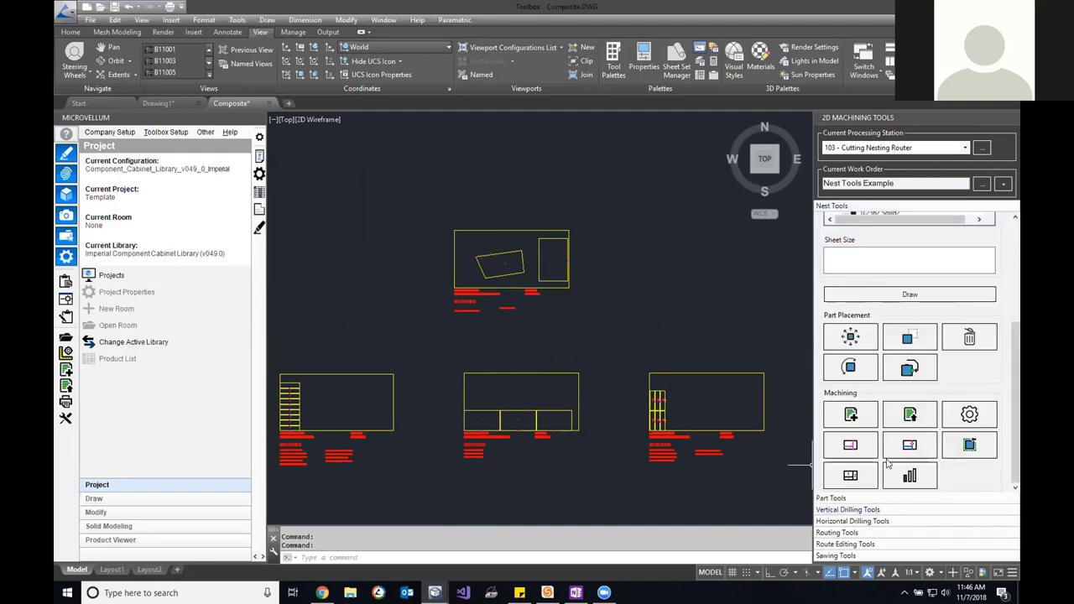
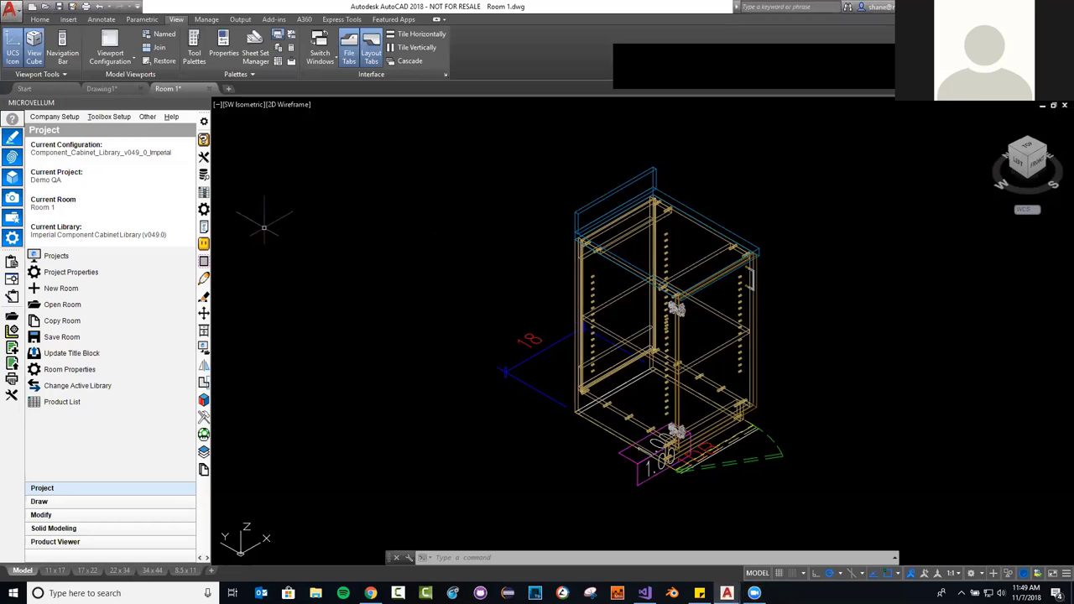
Set Tall Back Construction to Full Applied in the library construction globals of the project's HPDL specification group.
click(102, 116)
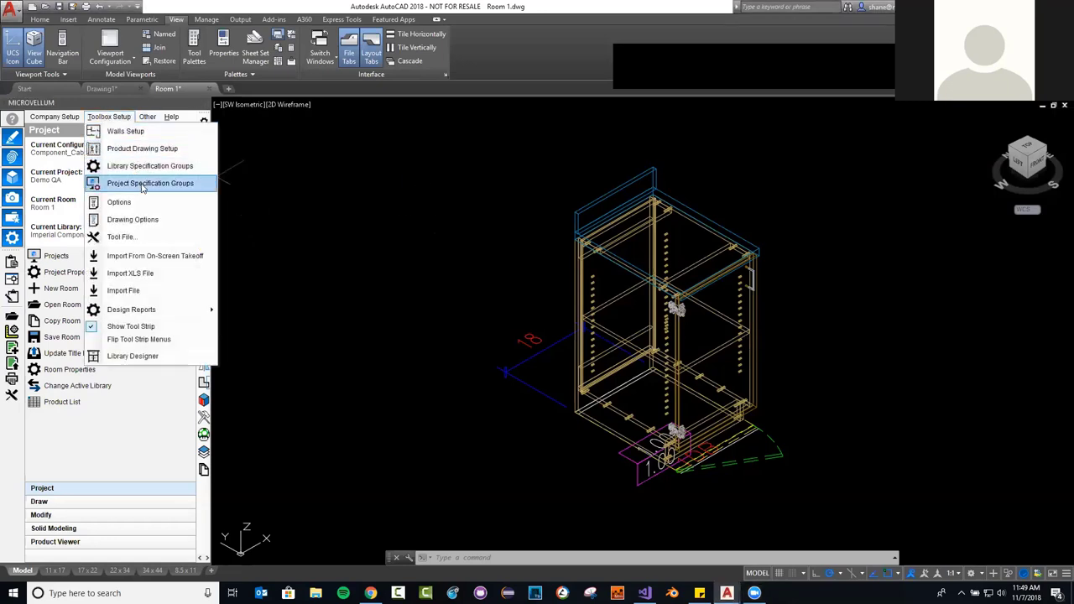
click(142, 185)
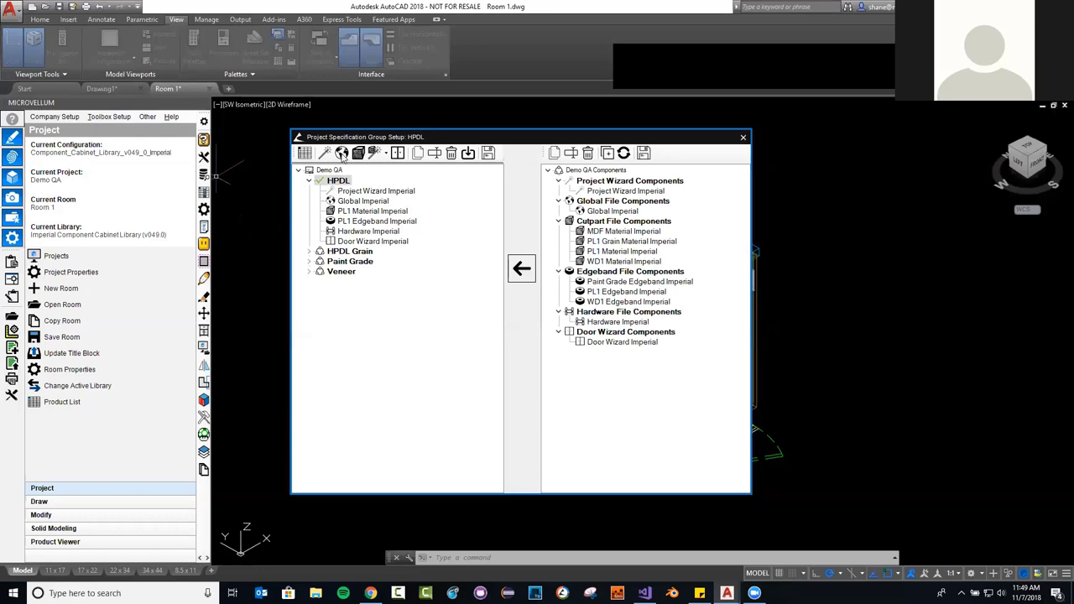
click(341, 154)
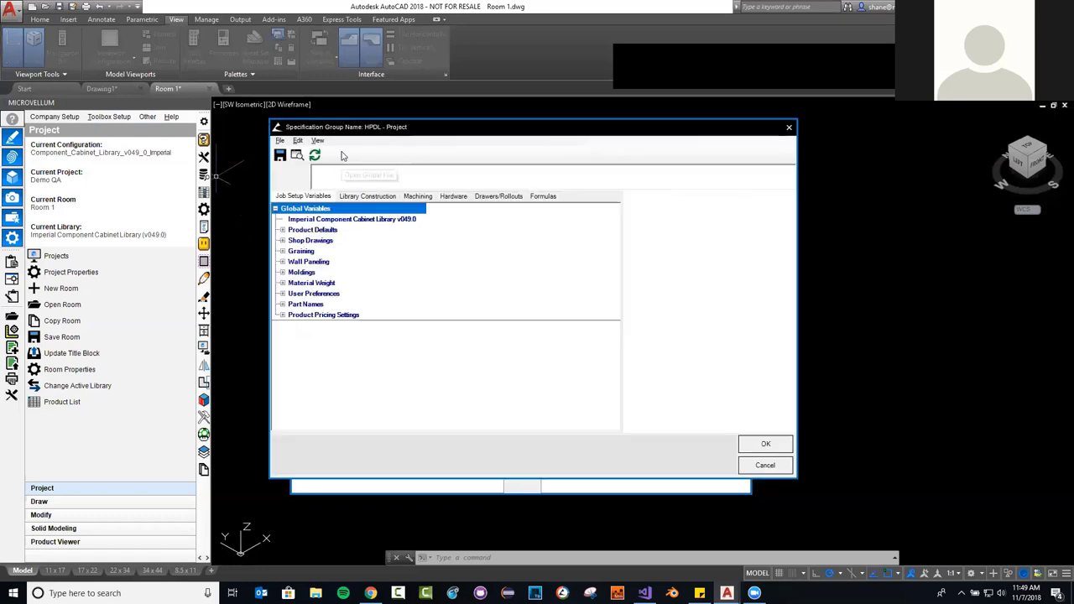
click(364, 197)
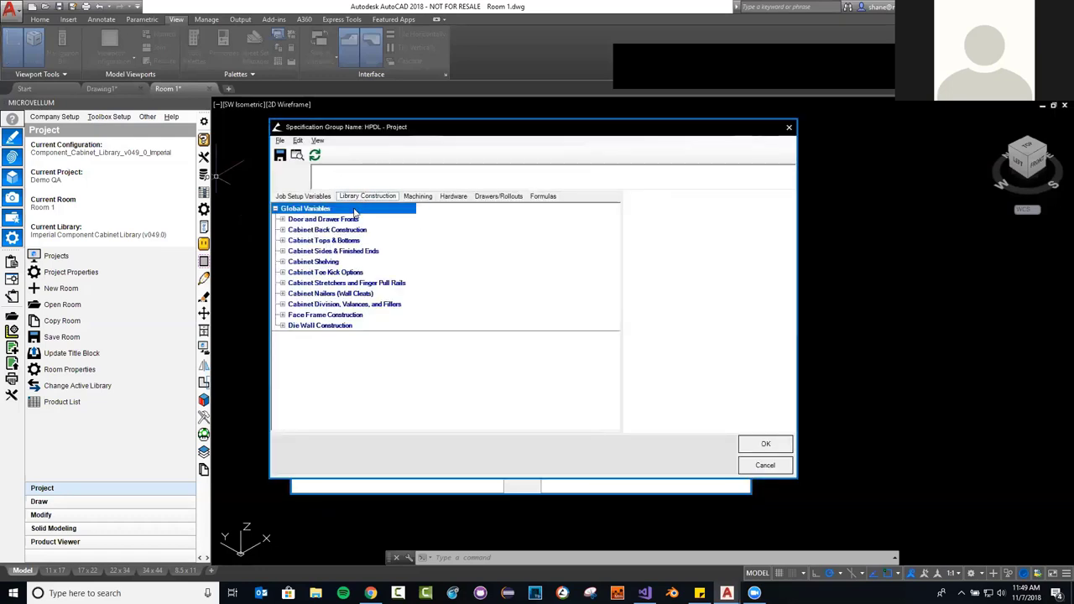
click(282, 229)
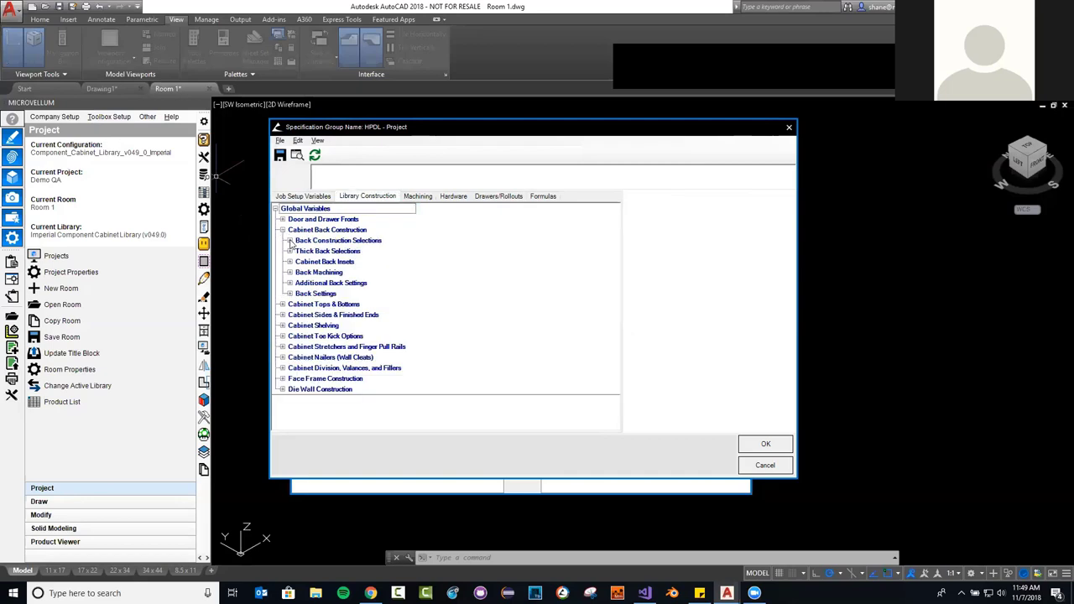
click(289, 240)
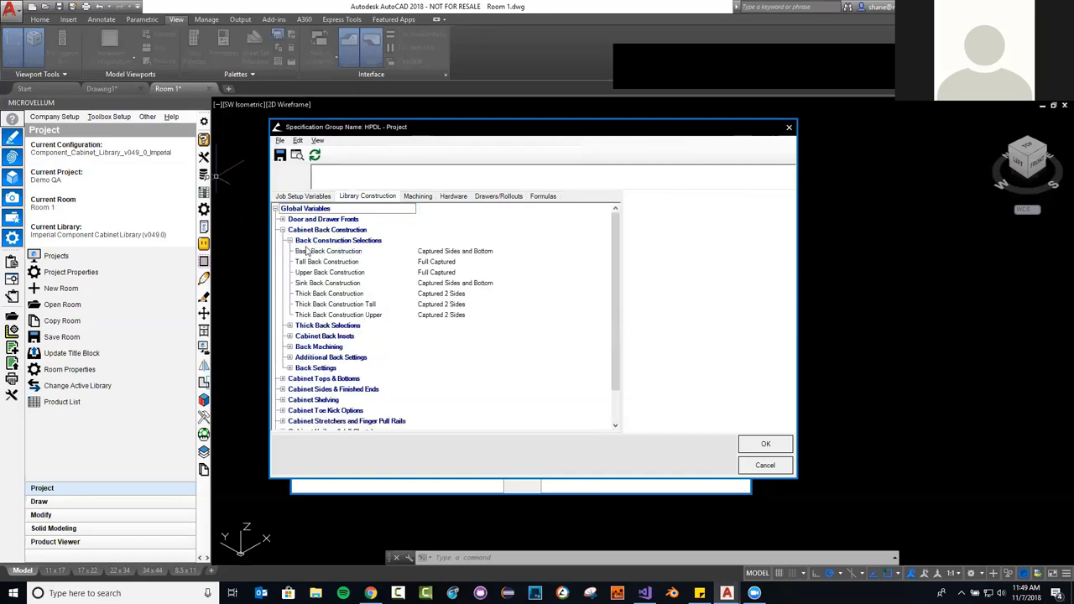
click(443, 262)
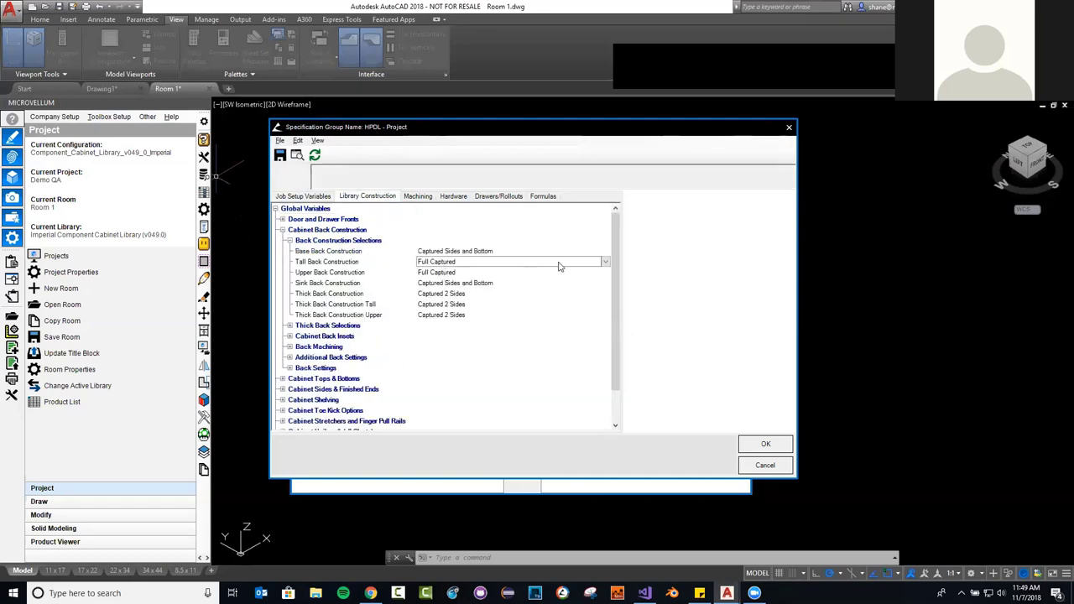
click(605, 261)
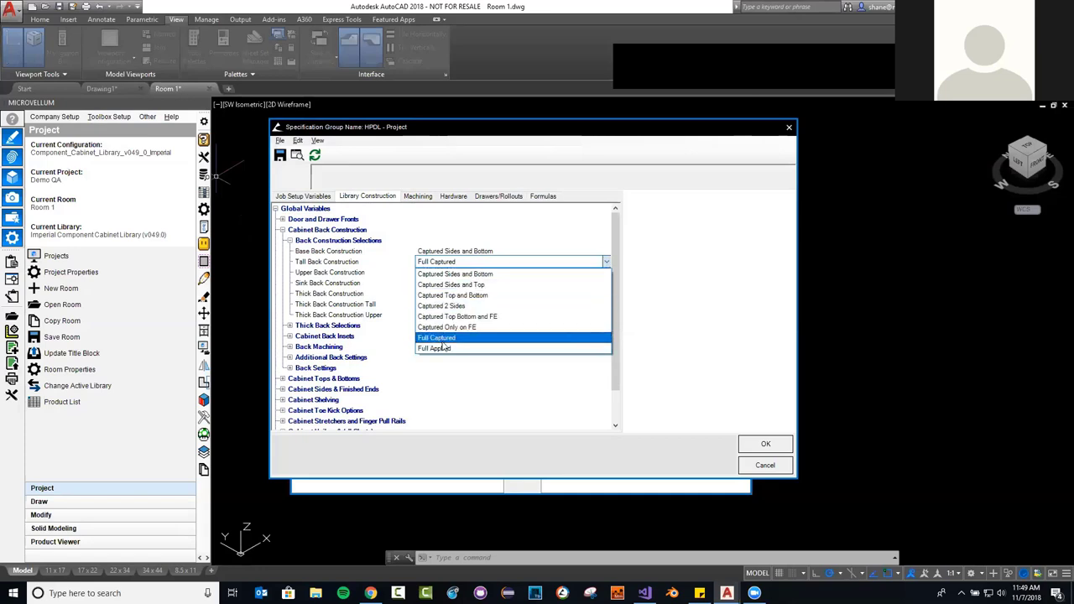
click(439, 349)
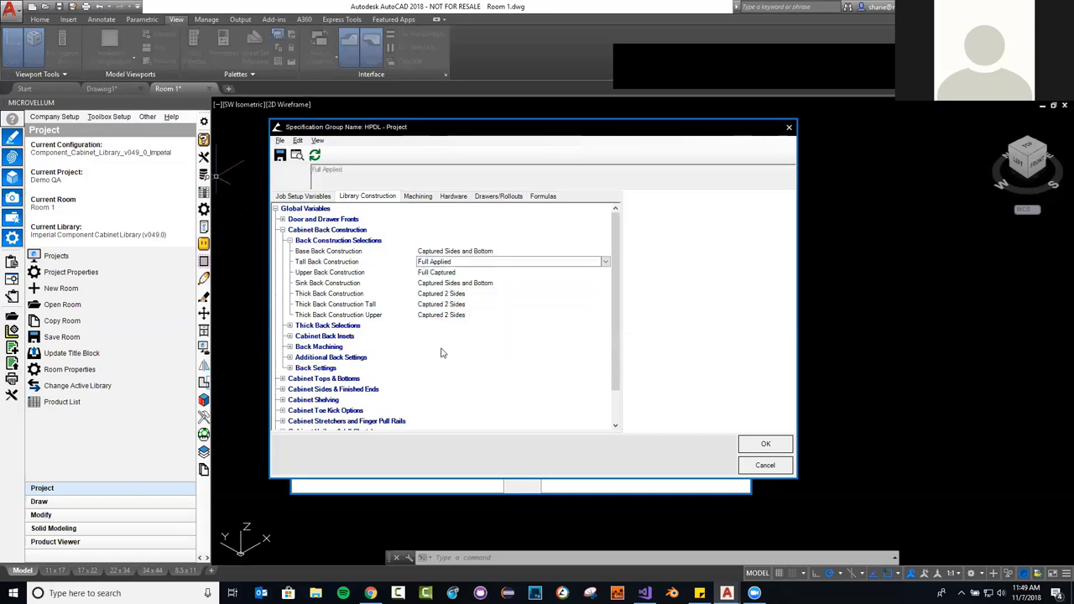
click(767, 444)
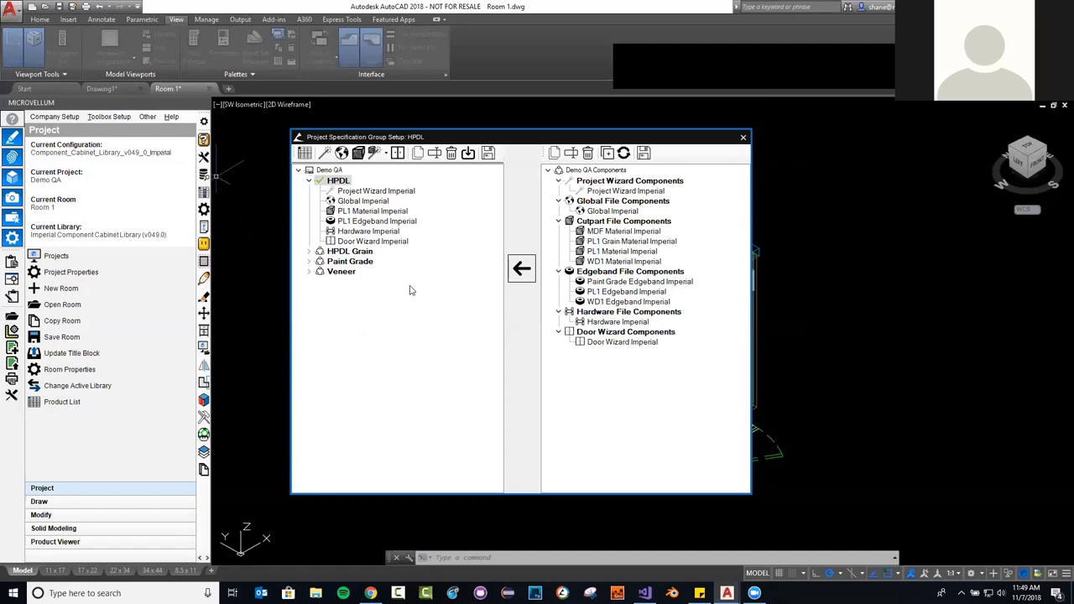
click(743, 138)
Examine the newest event log entry's inner message for the original and new values of the modified global variable.
click(171, 116)
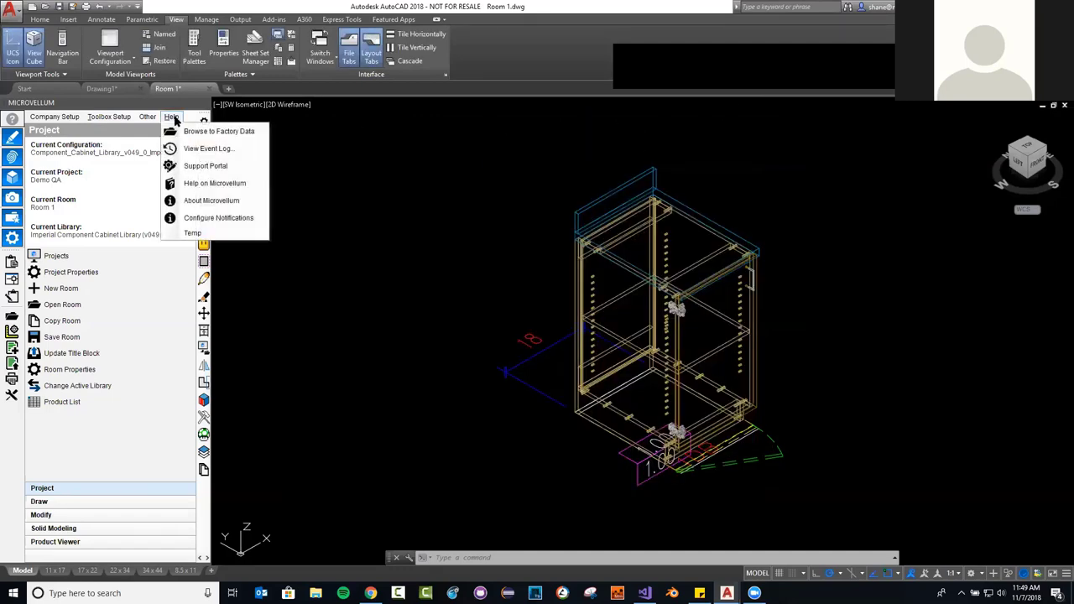
click(205, 153)
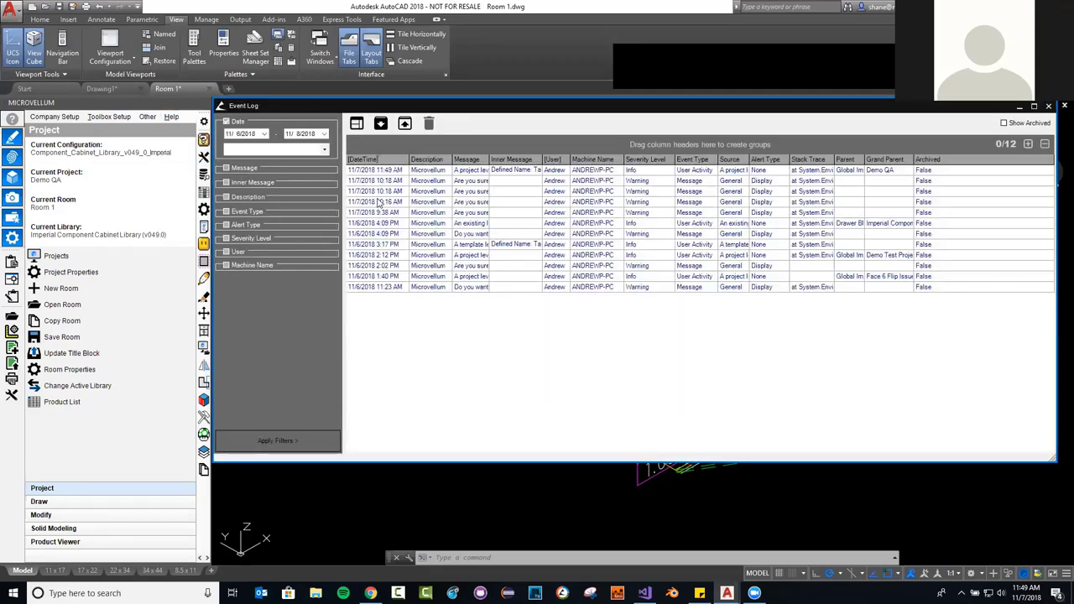
click(384, 172)
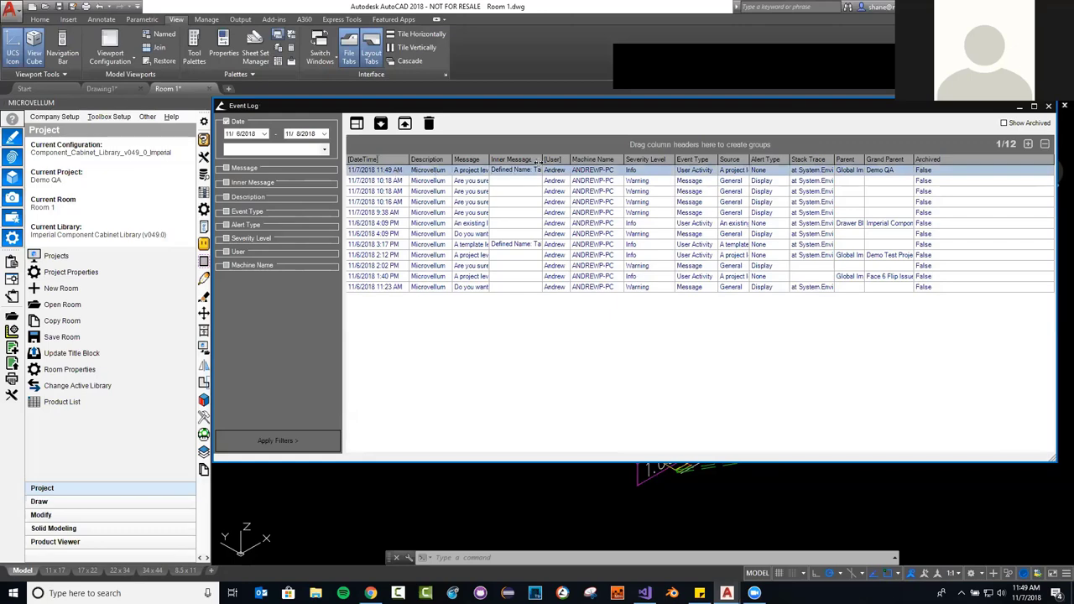
drag(542, 162, 629, 163)
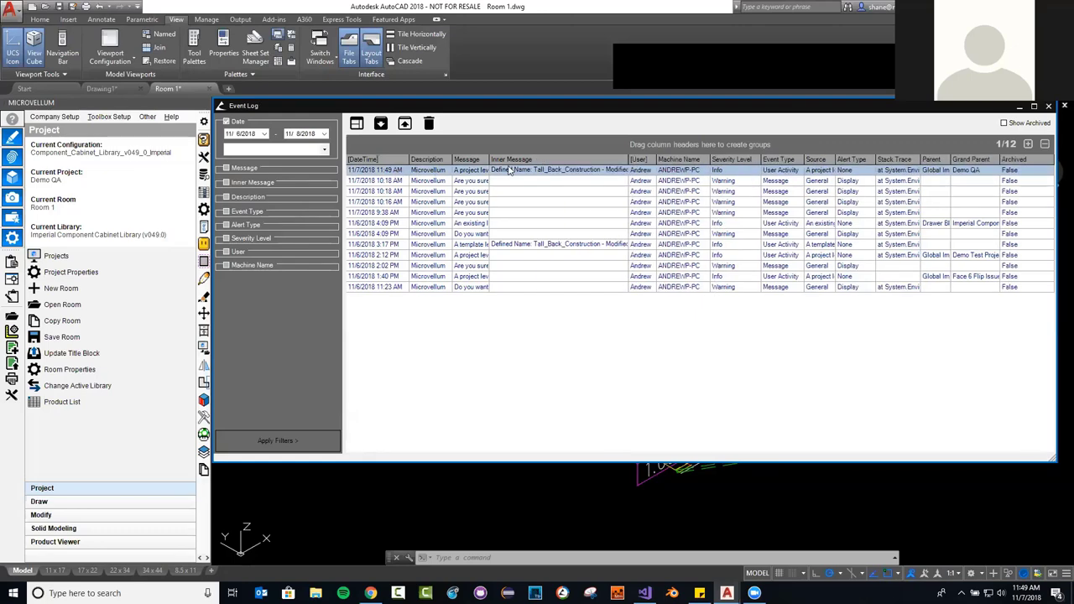
double_click(507, 171)
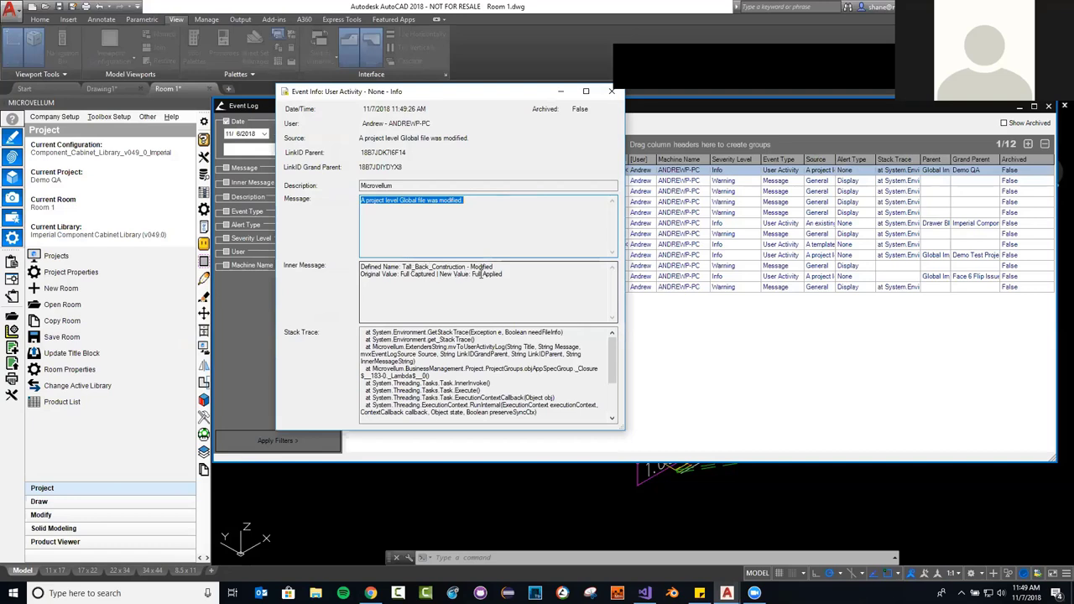
drag(403, 277, 506, 275)
click(507, 275)
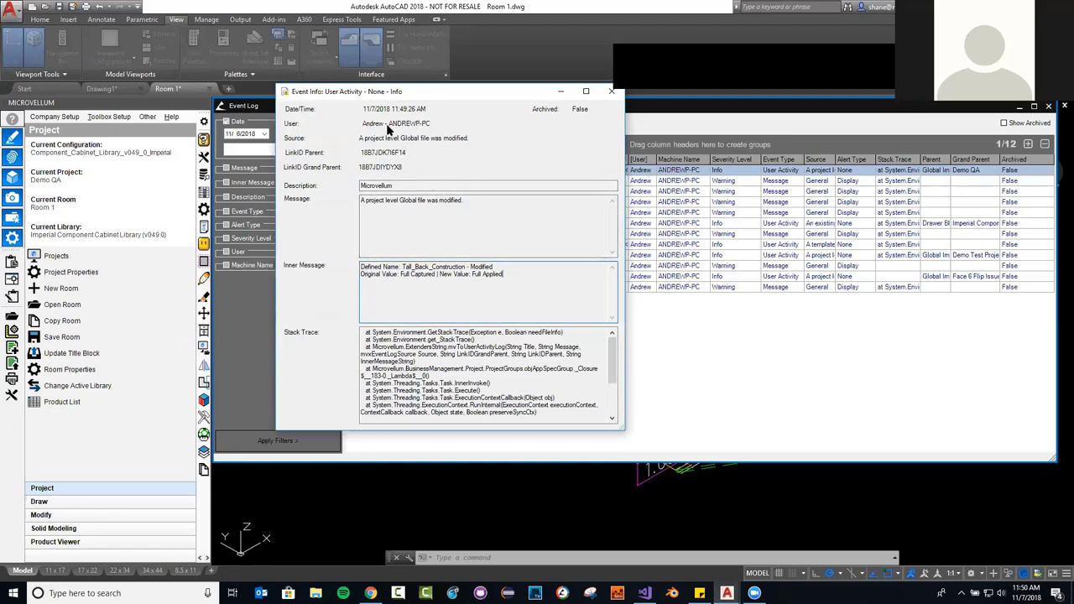
click(611, 93)
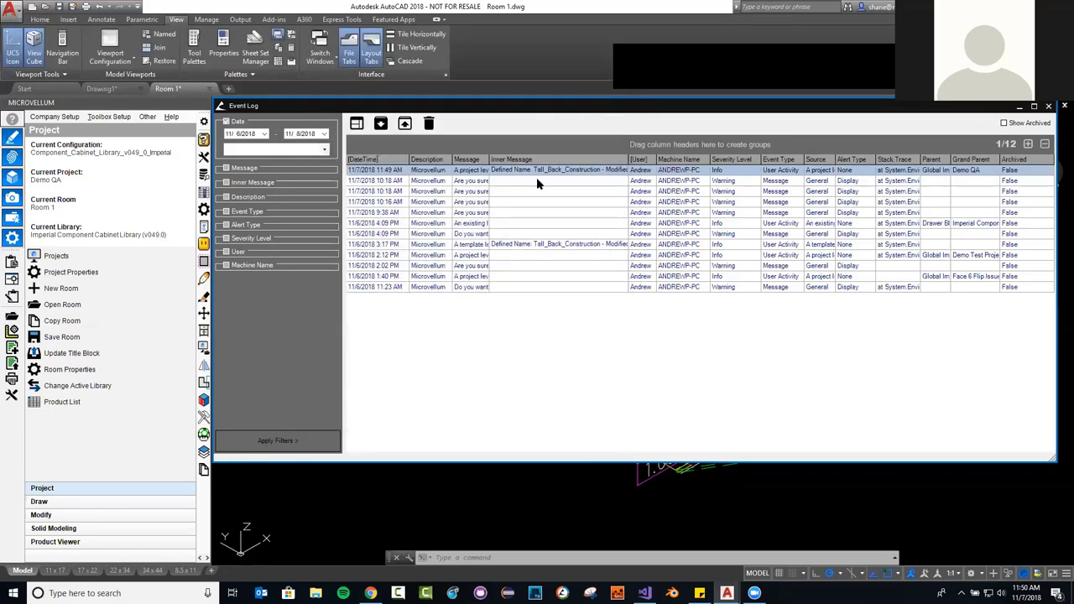
Review the event log's date and message filter options, leaving the message filter off.
click(227, 122)
click(239, 169)
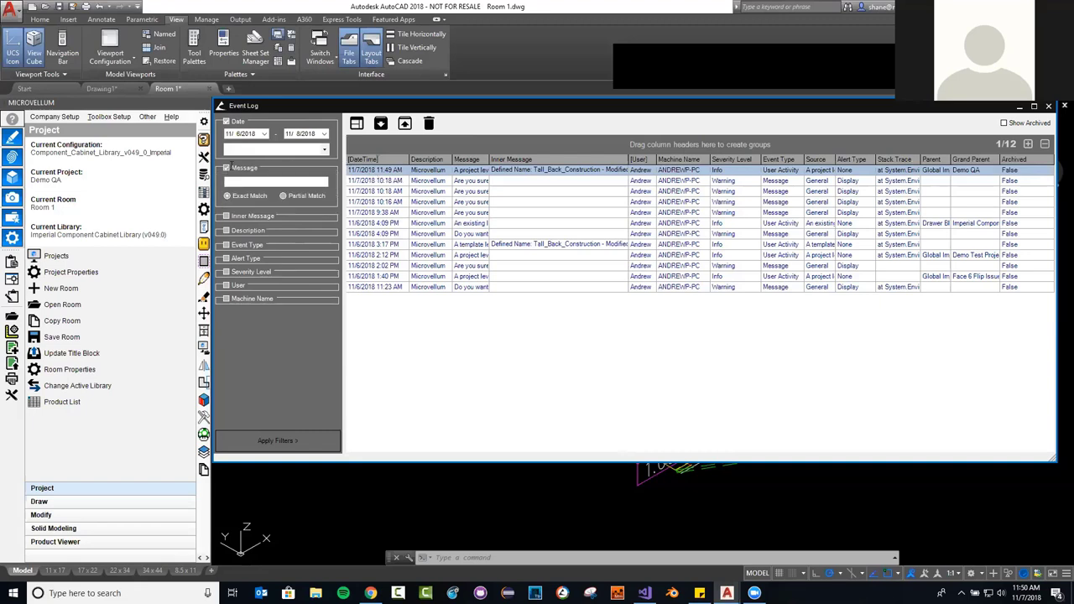
click(226, 169)
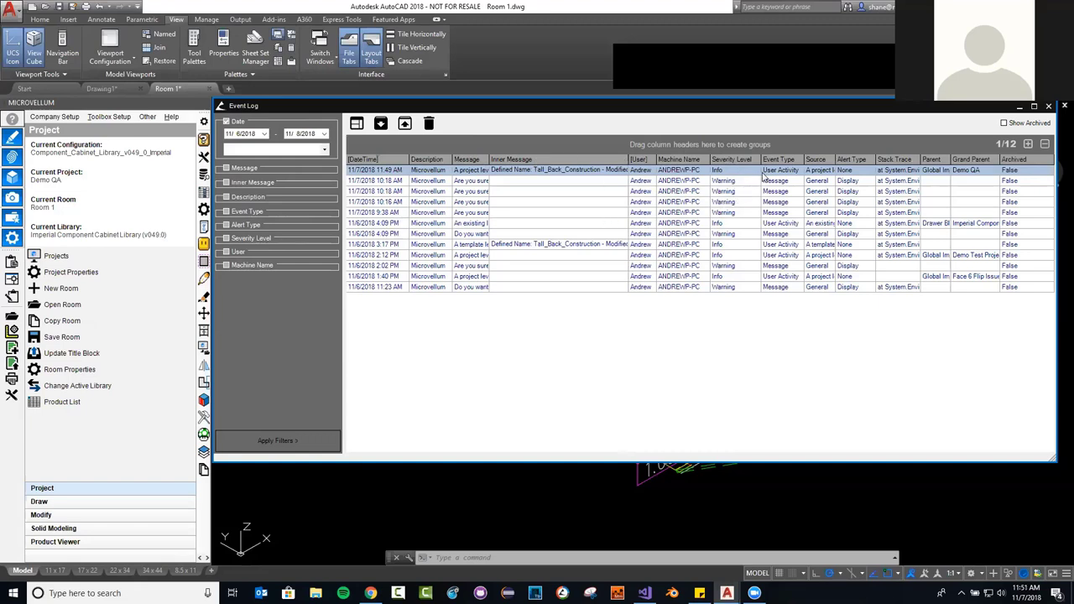
Group the event log by Event Type, ungroup it with that column before Message, and widen the Message column to read the entries.
drag(777, 160, 744, 146)
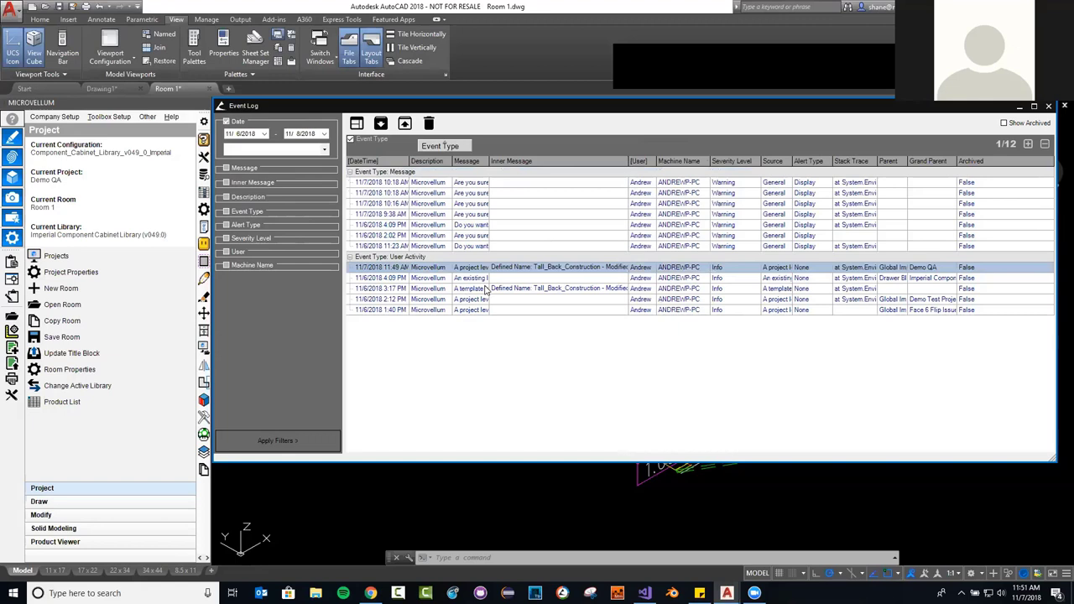
drag(443, 147, 456, 163)
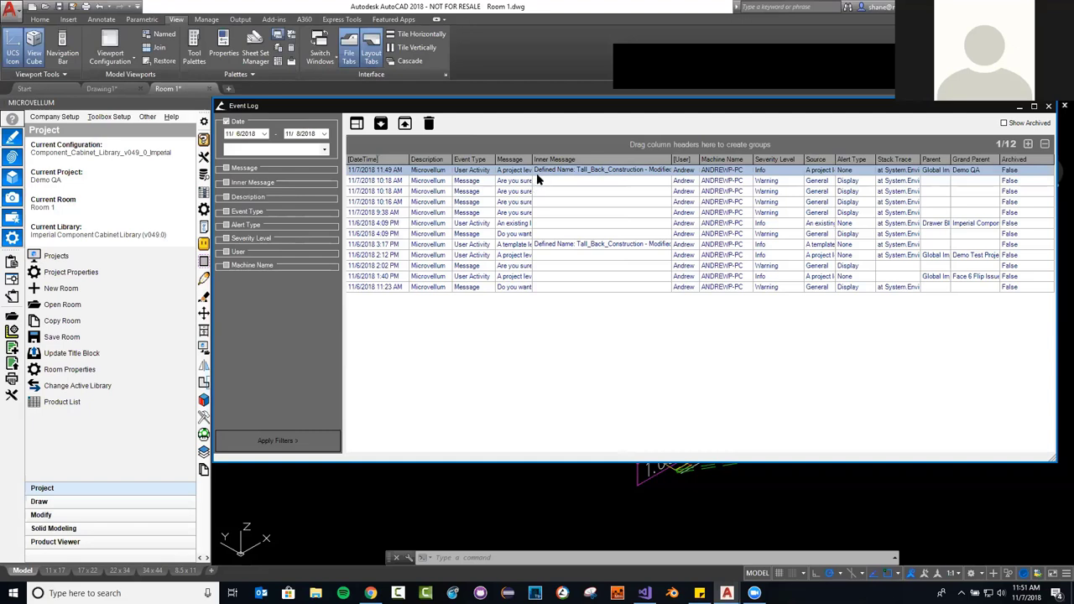
drag(533, 159, 688, 165)
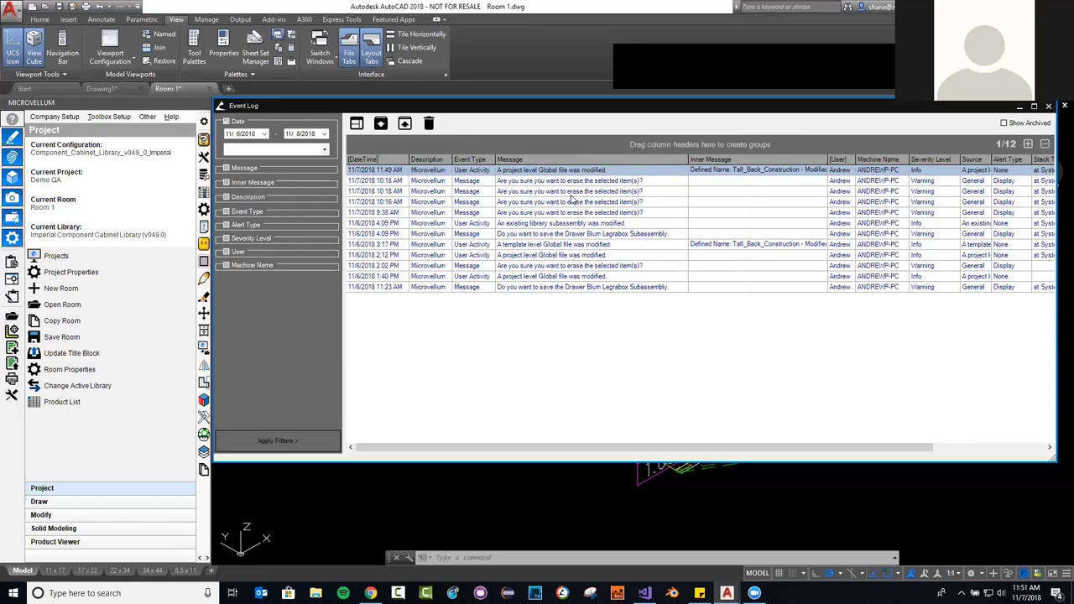
click(1049, 106)
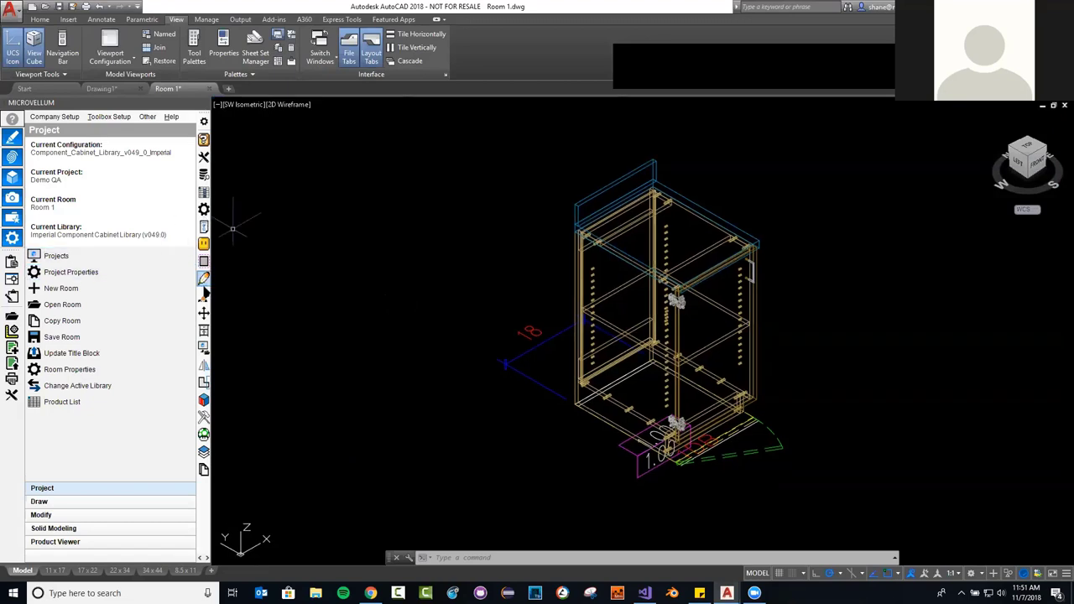
Try to erase the cabinet in the drawing, examining and then dismissing the erase confirmation.
click(204, 297)
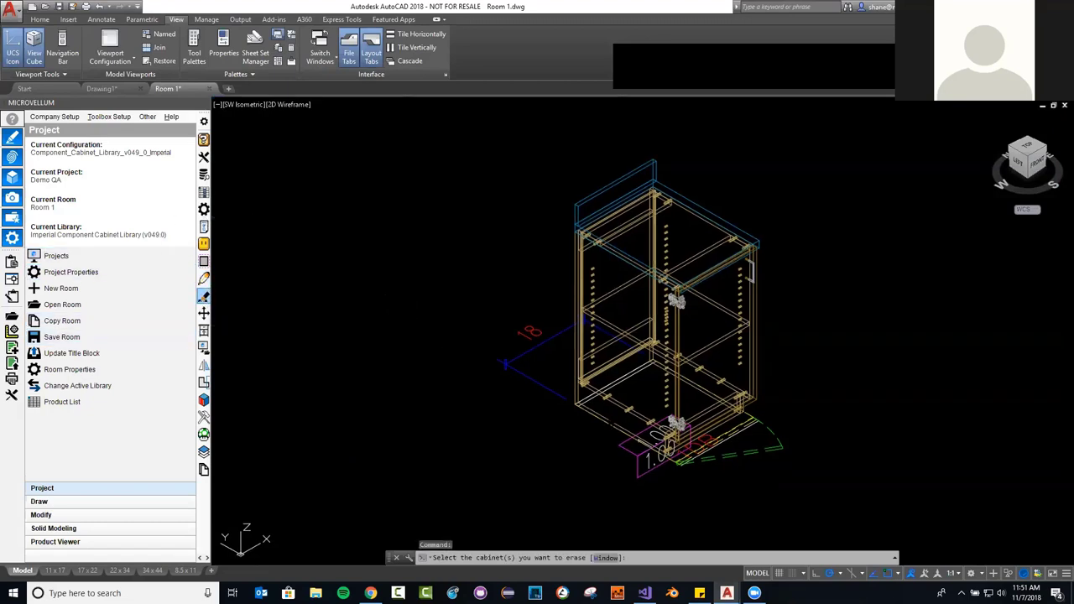
click(488, 380)
right_click(489, 382)
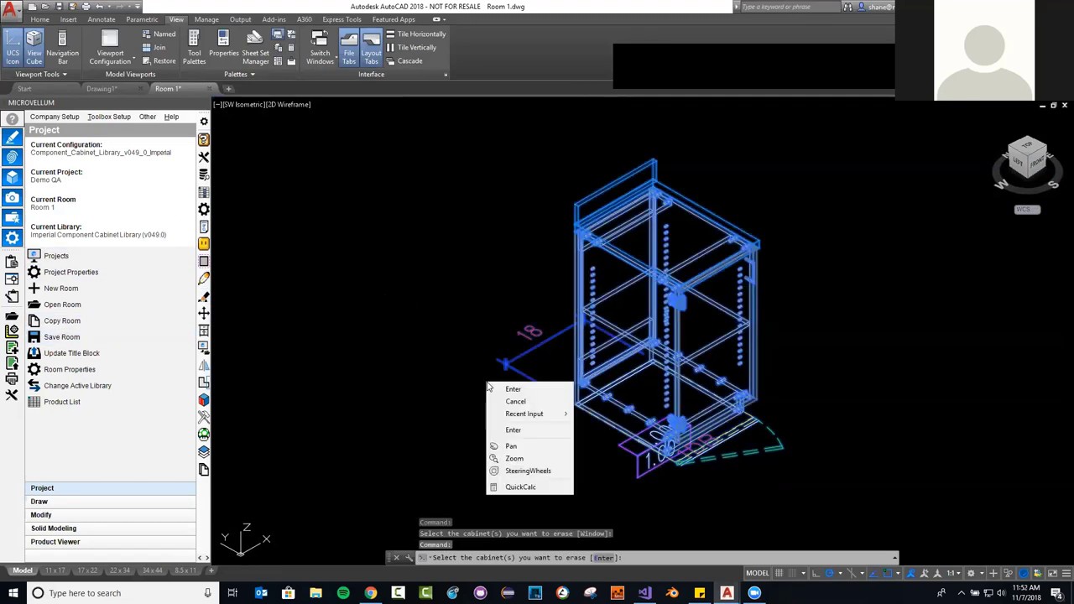
click(504, 387)
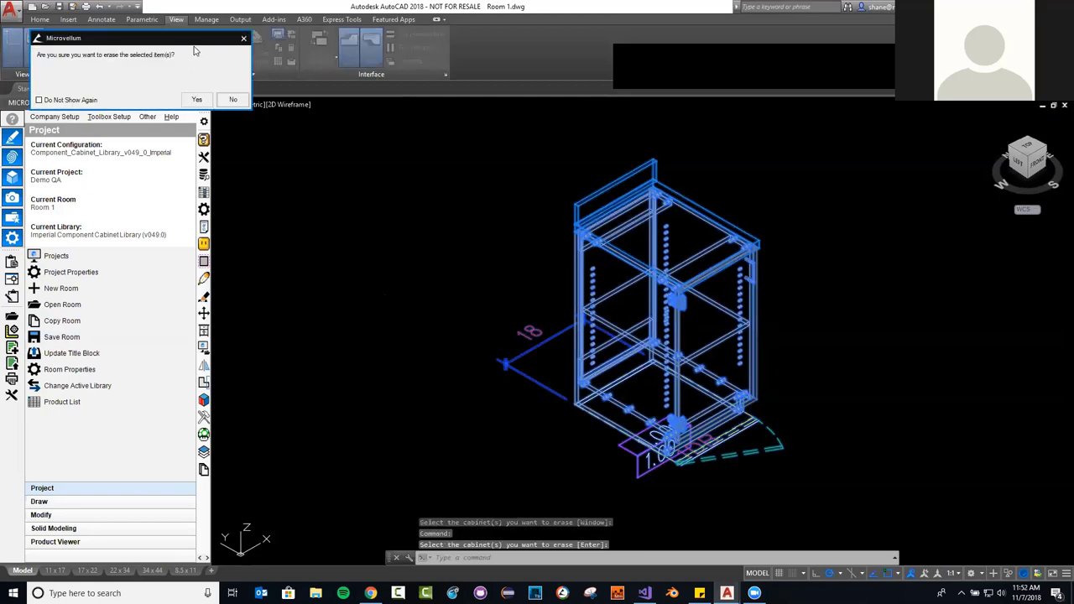
drag(200, 47, 446, 194)
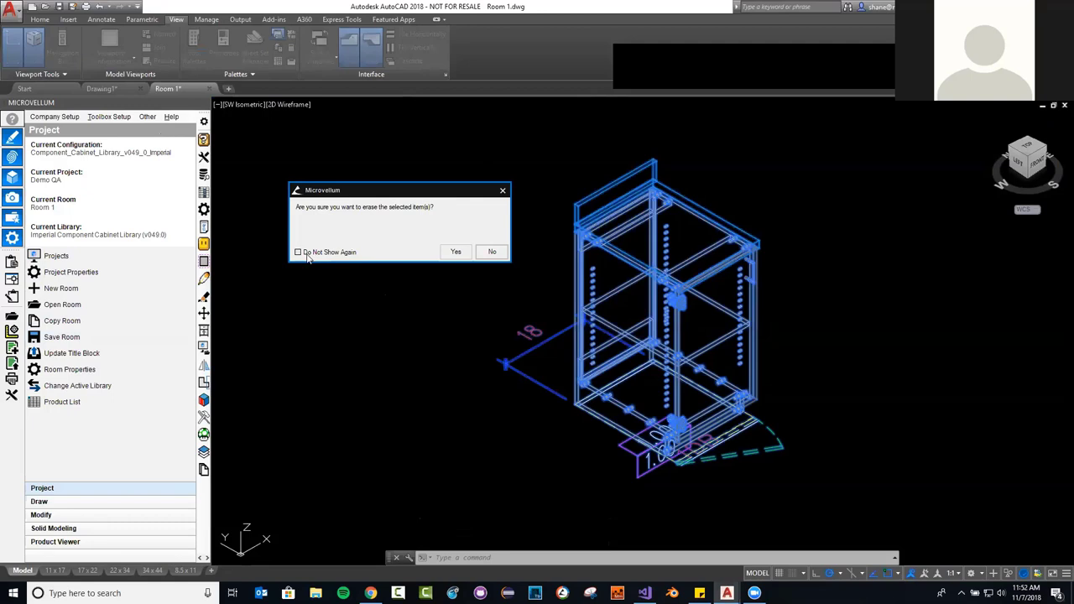
click(502, 191)
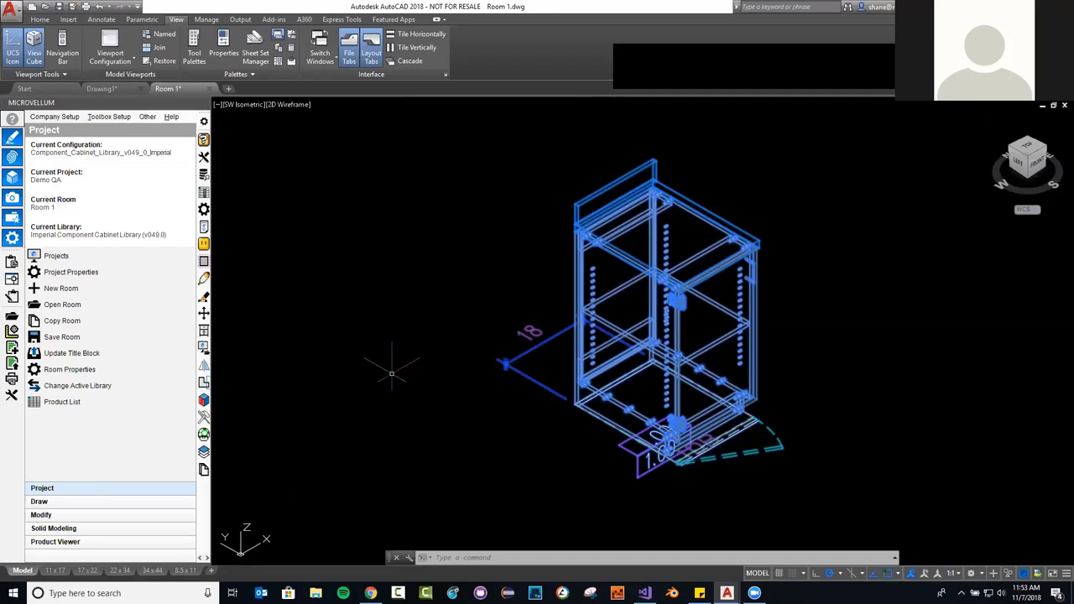
Open work order 10_22_2018-3.48.03 PM in the Processing Center.
click(12, 295)
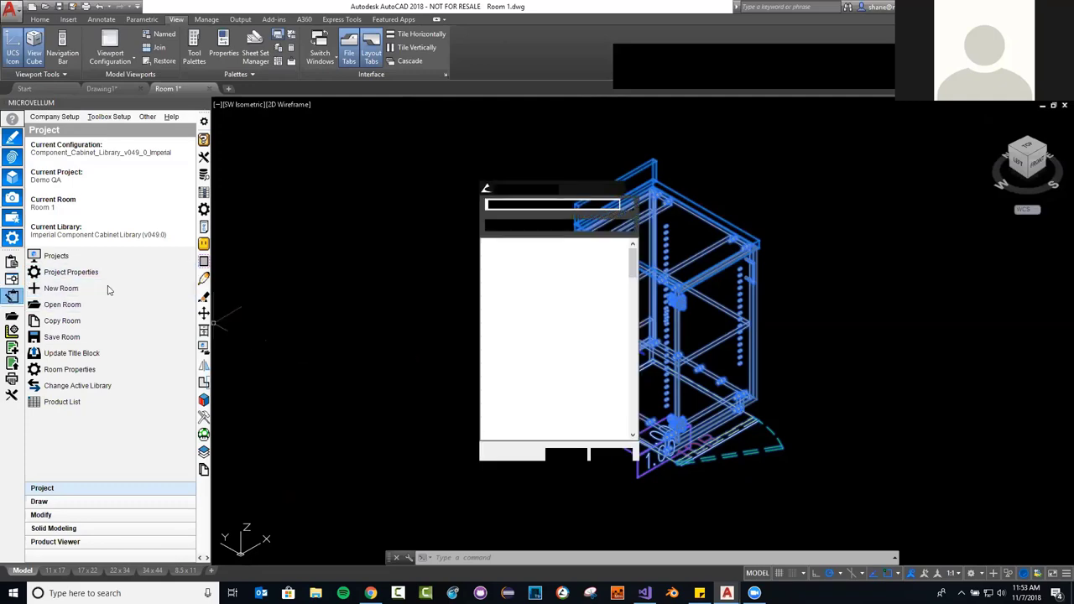
click(547, 252)
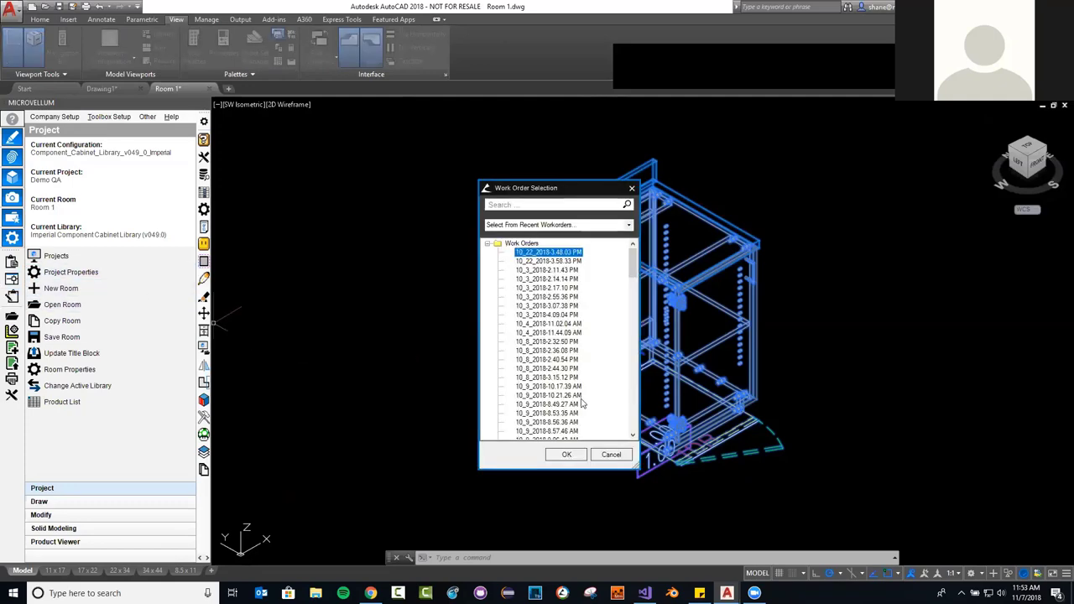
click(566, 454)
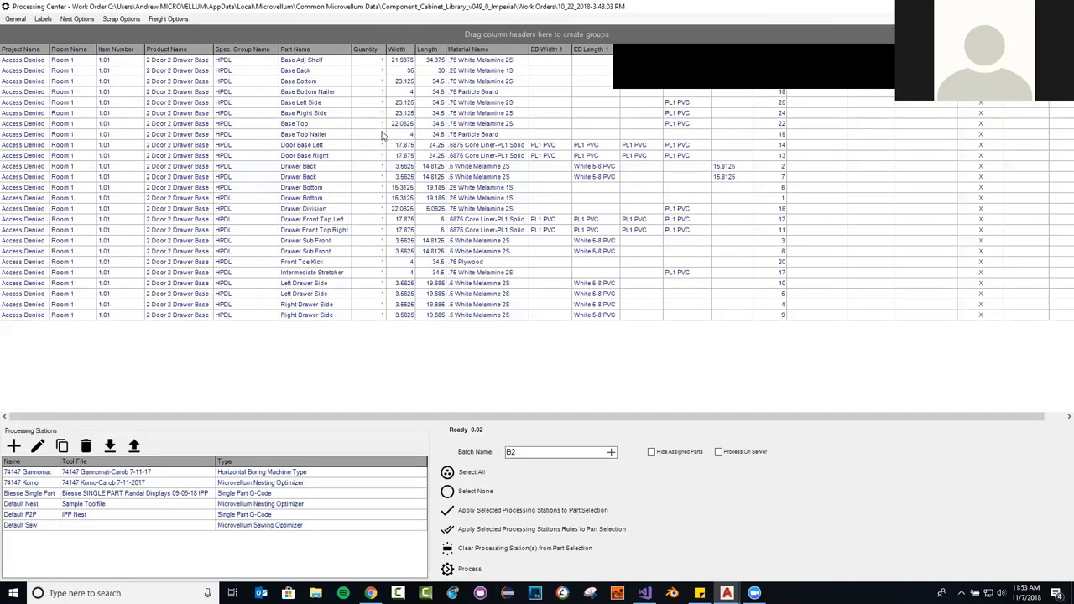
View the work order's event log in the Processing Center, widening the Message column to read the full entries, and close it.
click(15, 18)
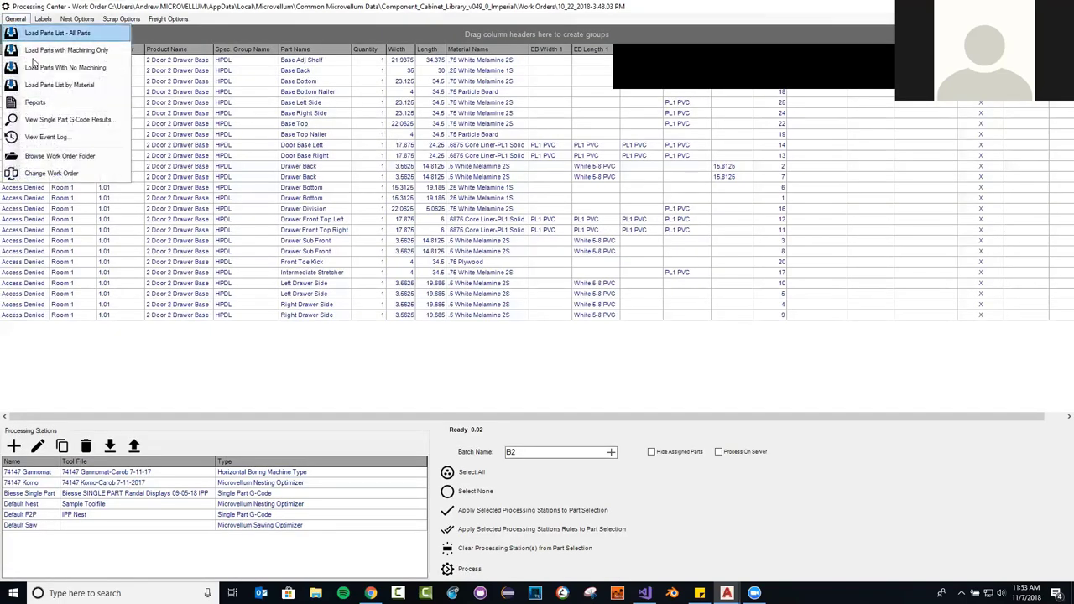
click(68, 139)
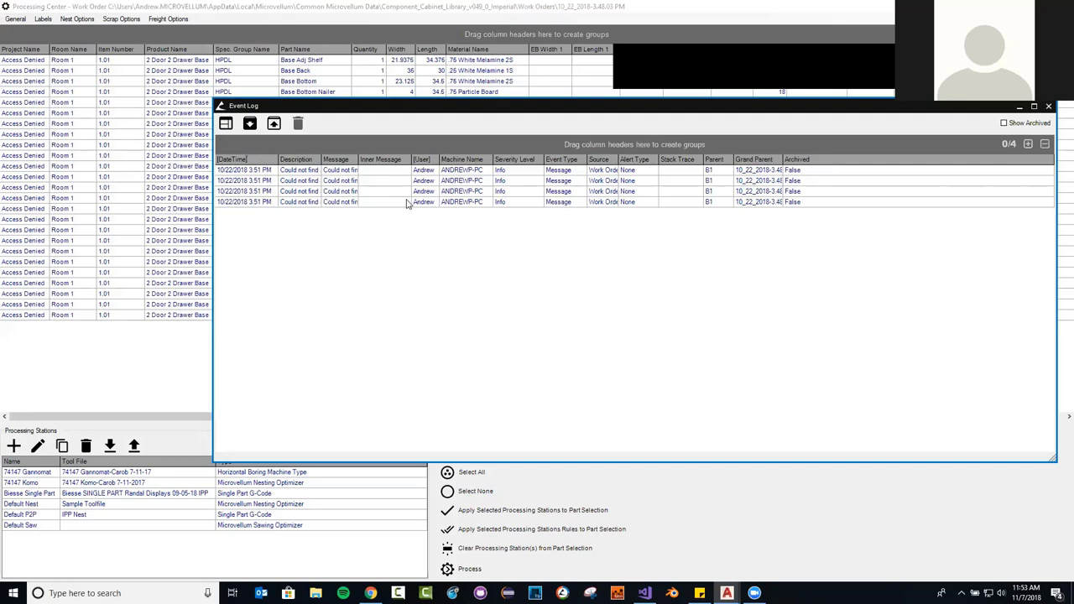
drag(604, 161, 604, 162)
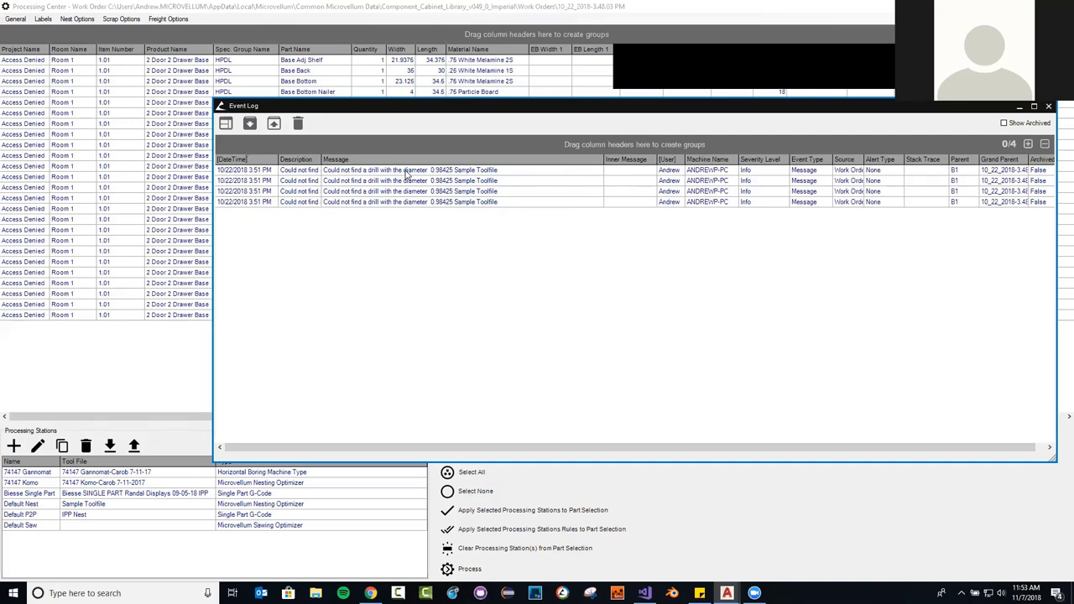
drag(728, 110, 660, 110)
click(977, 108)
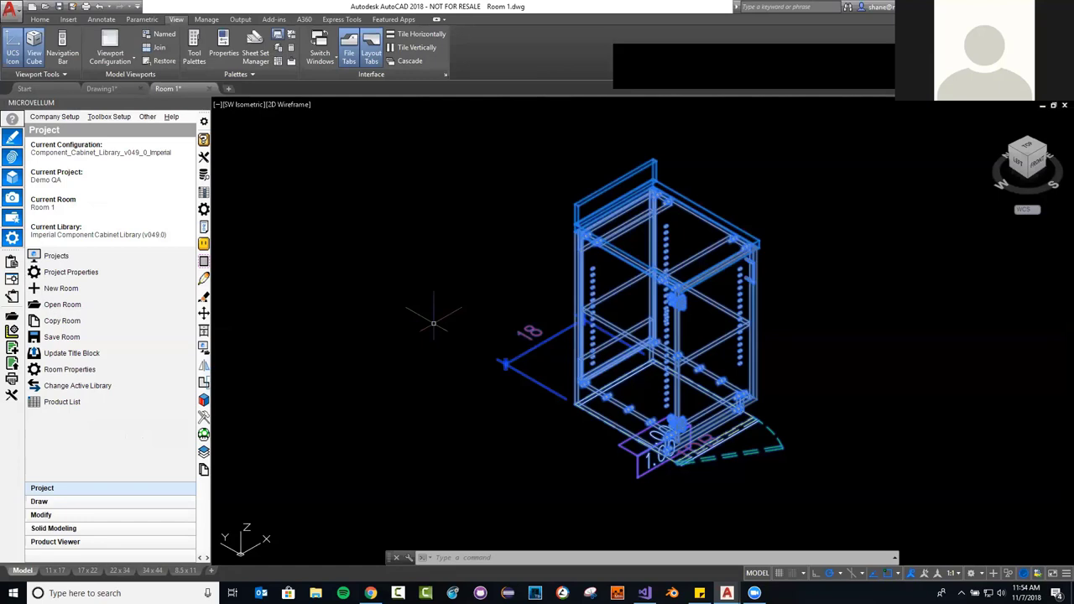
Review the hidden message boxes and their Keep Message Box Hidden settings in the toolbox options, closing without saving changes.
click(150, 117)
mouse_move(126, 119)
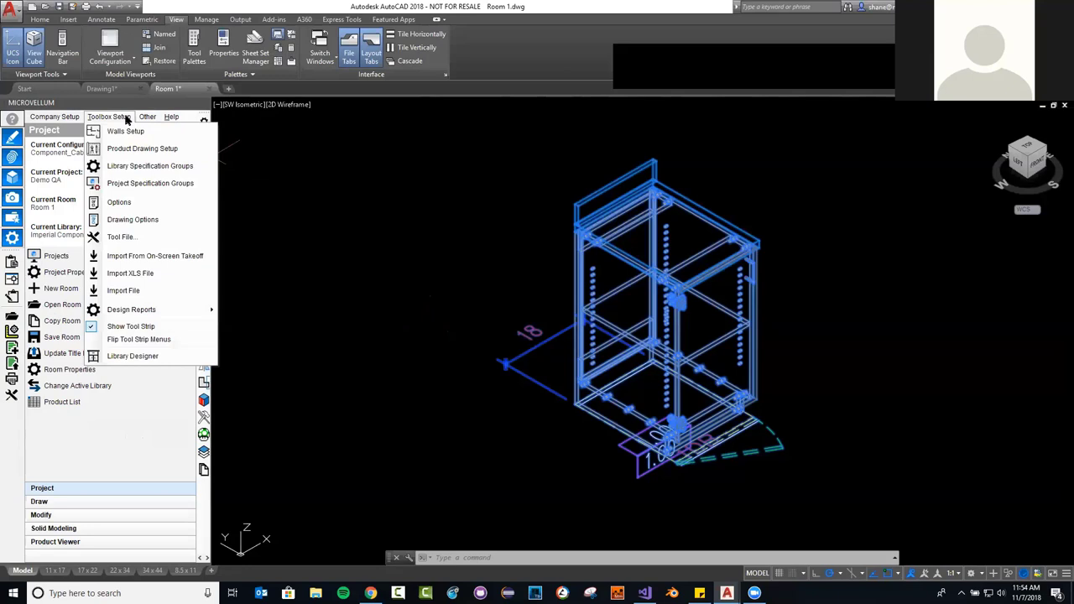
click(130, 203)
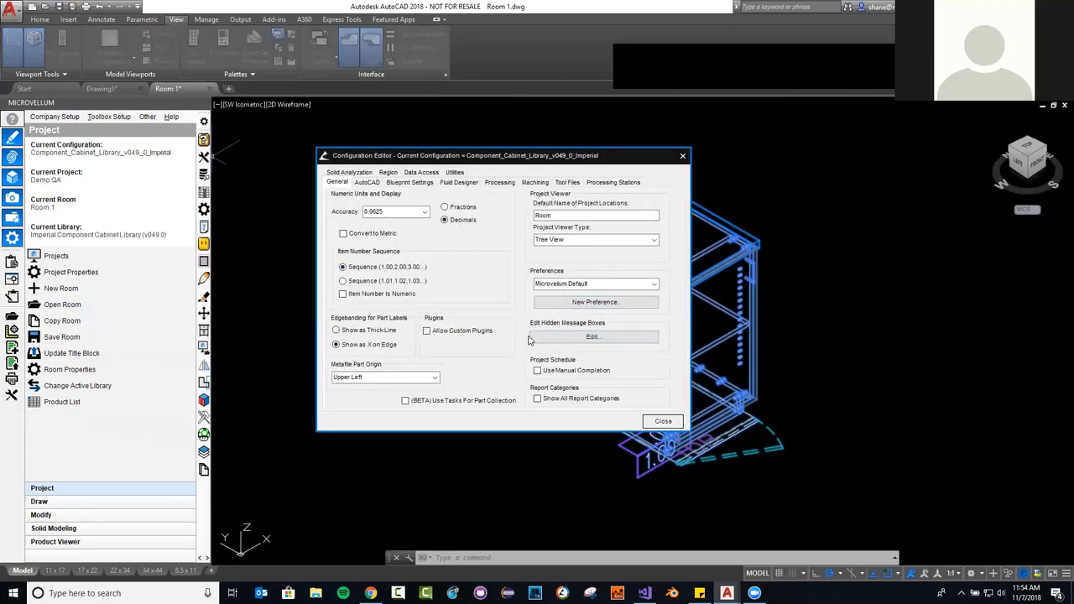
click(579, 337)
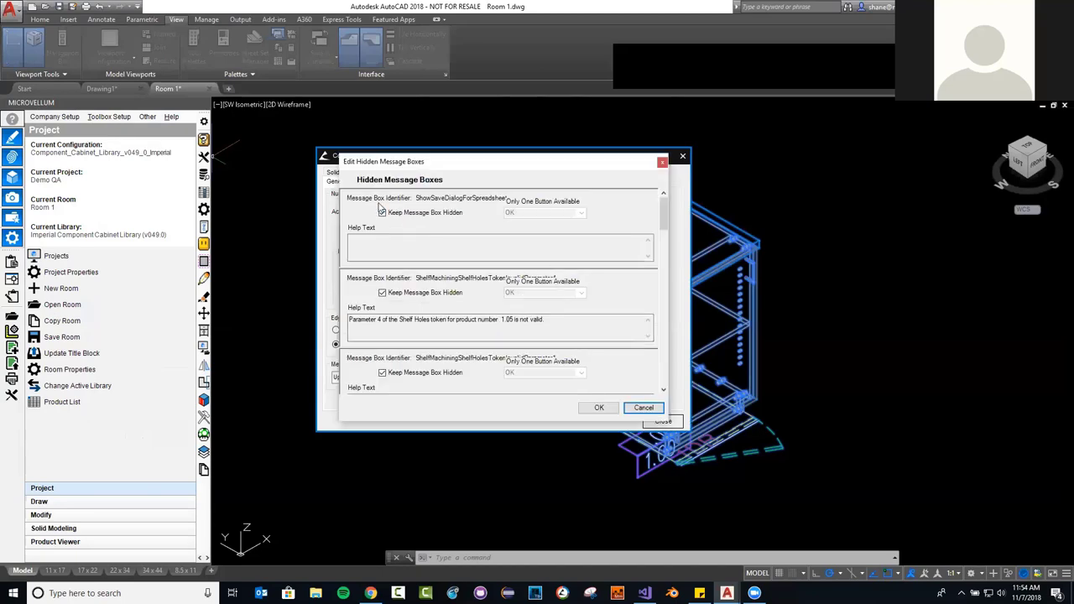
mouse_move(664, 224)
mouse_down()
mouse_move(680, 290)
mouse_move(666, 211)
mouse_up()
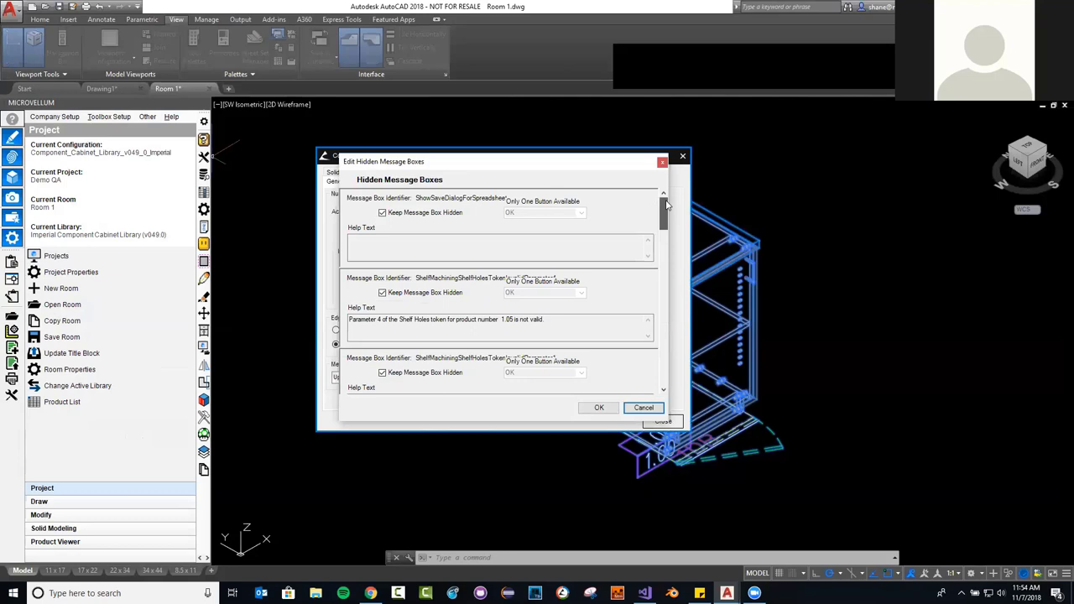
click(407, 216)
click(411, 296)
click(417, 374)
click(662, 162)
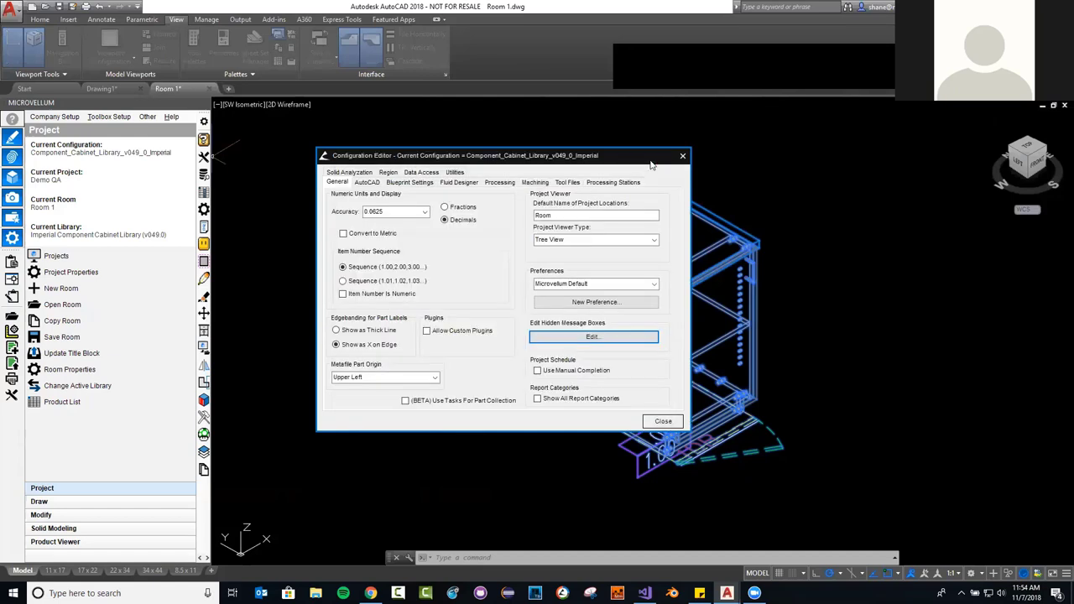
click(680, 158)
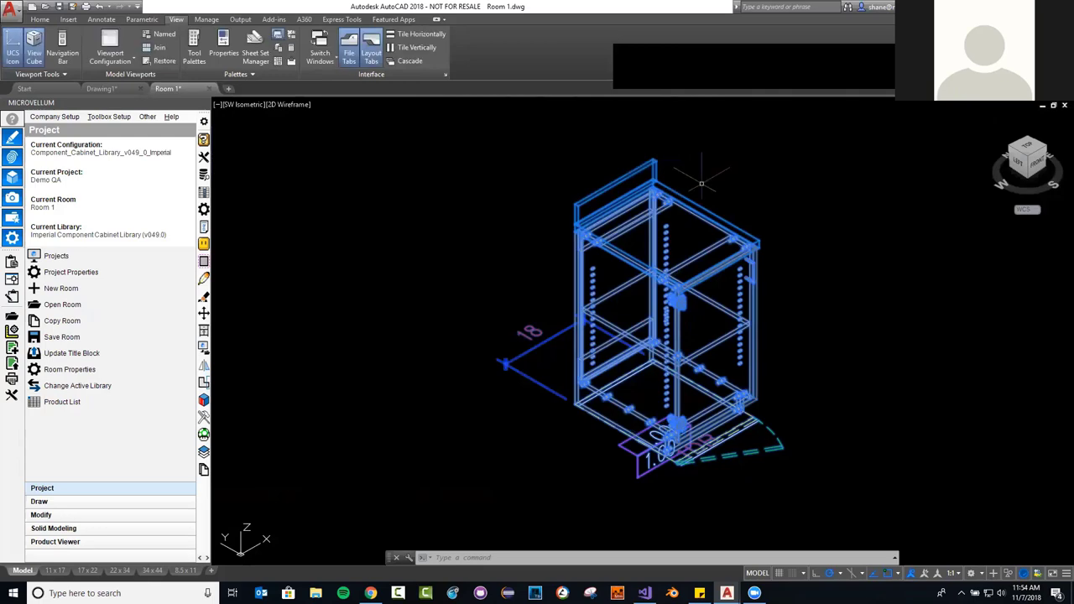
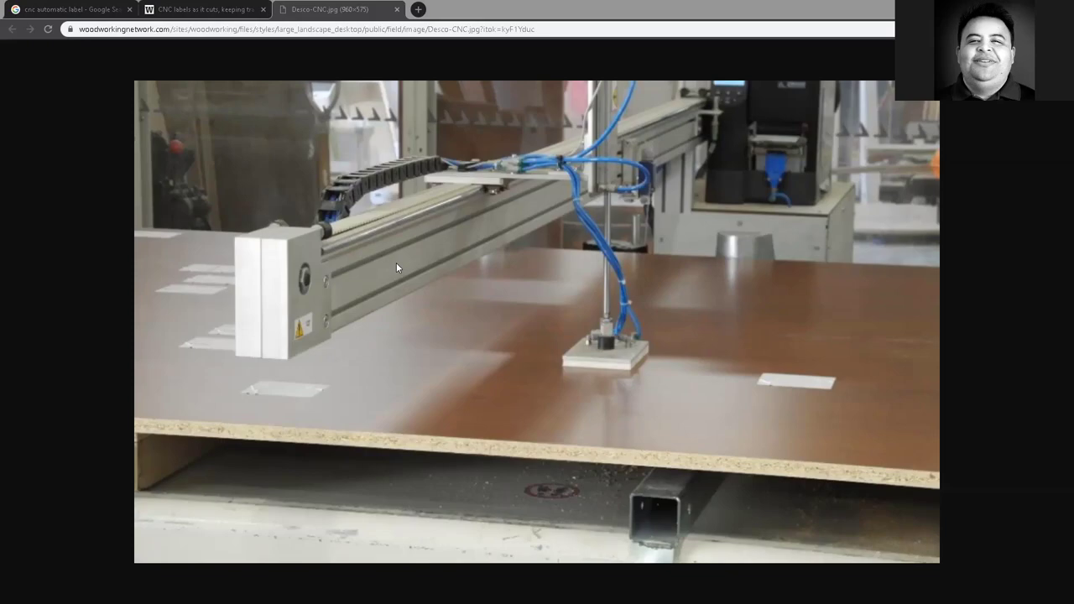
Switch to the Processing Center and review the Nest IPP station's automated label placement types, leaving Center Of Gravity selected.
key(alt+Tab)
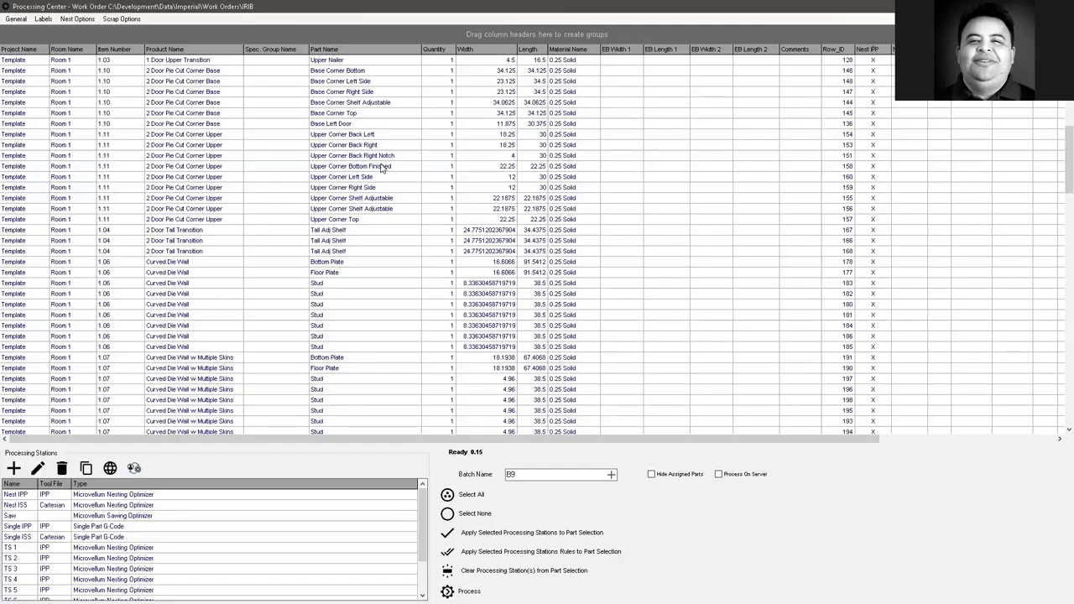
click(174, 496)
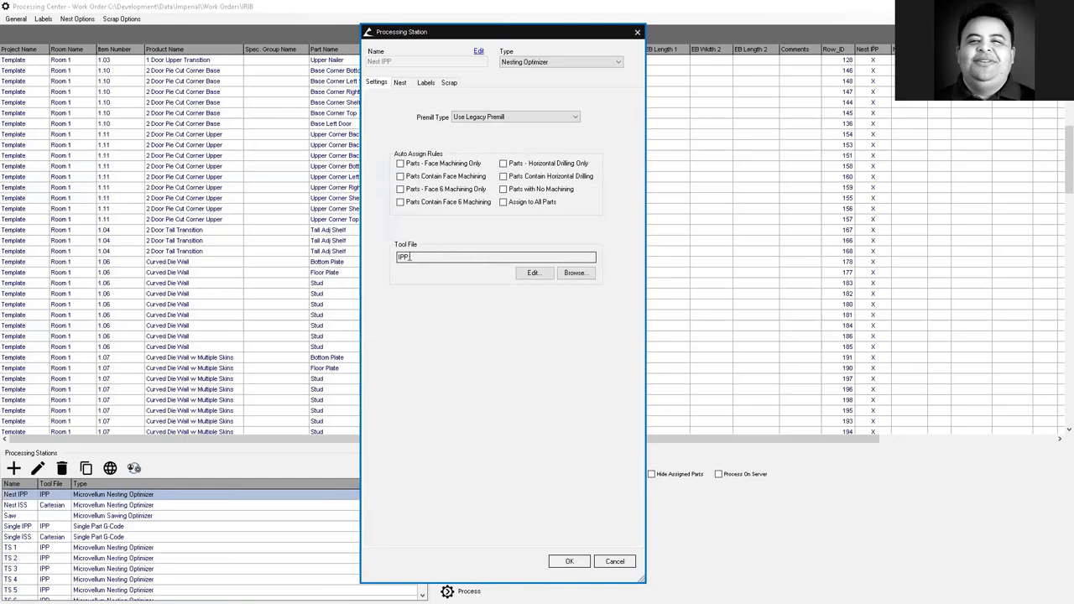
click(428, 86)
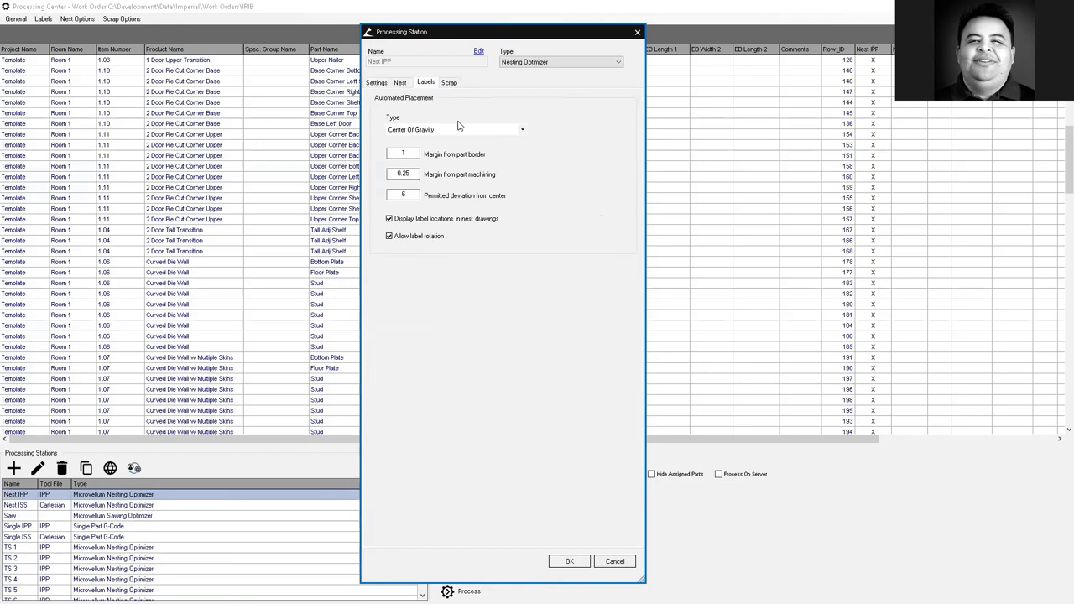
click(522, 132)
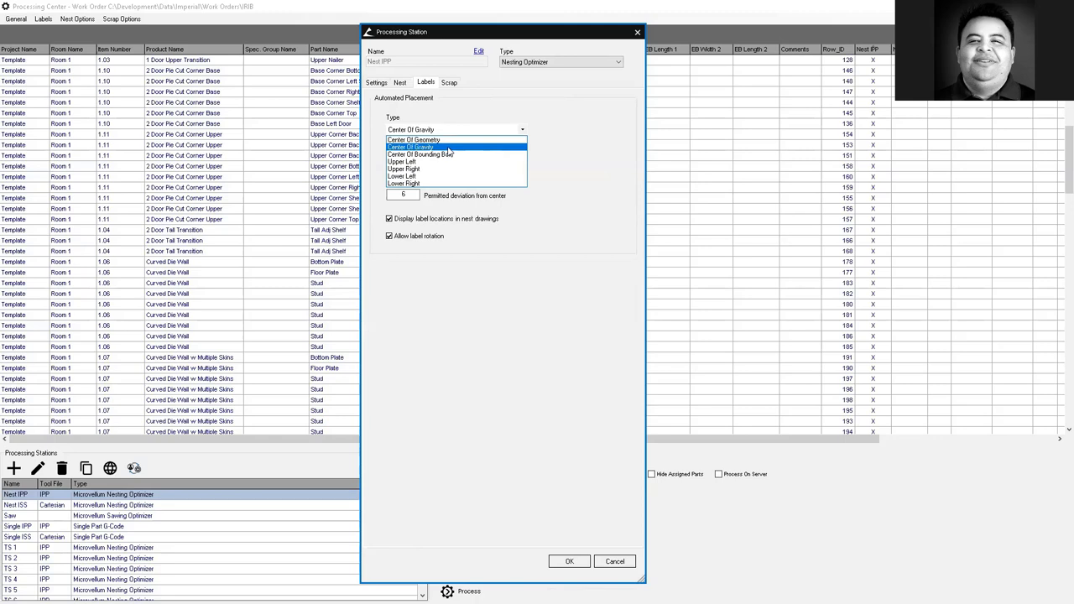
click(499, 139)
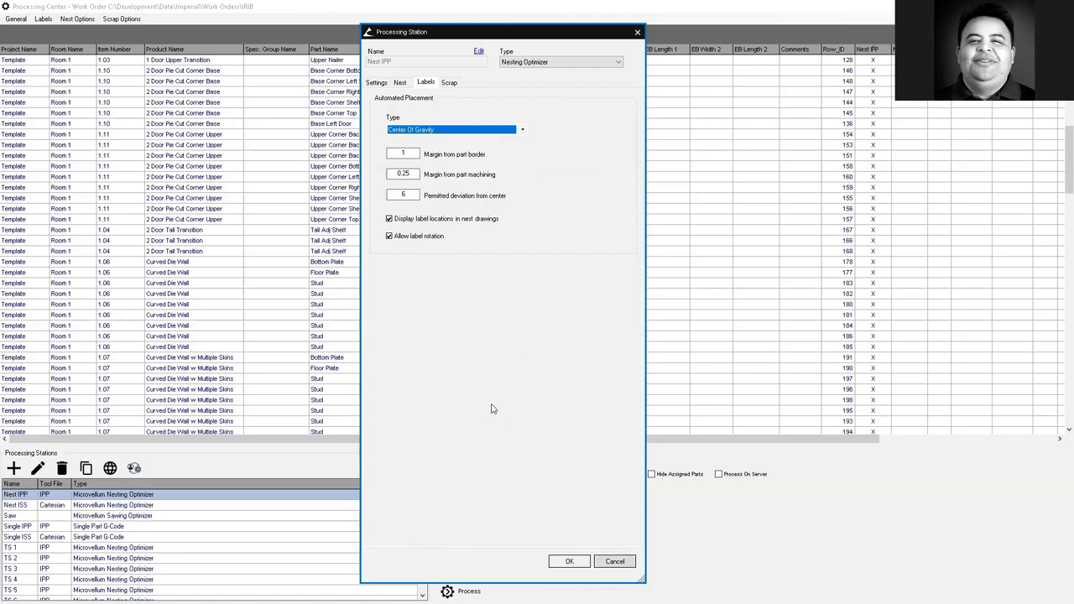
key(Escape)
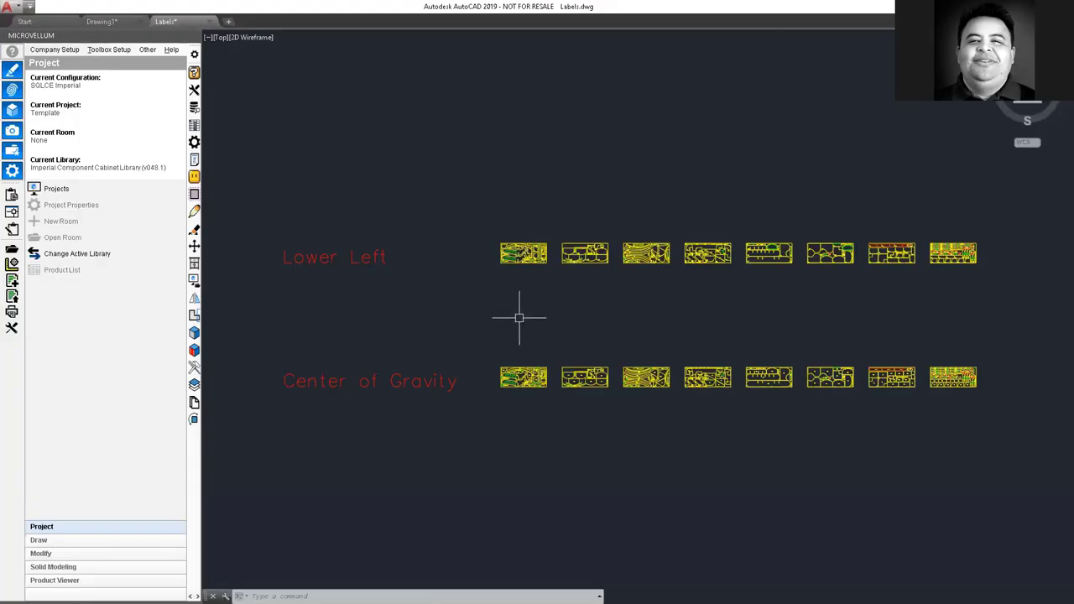
Examine the label positions on the irregular parts of the first nested sheet in the Lower Left row.
scroll(552, 251, up, 5)
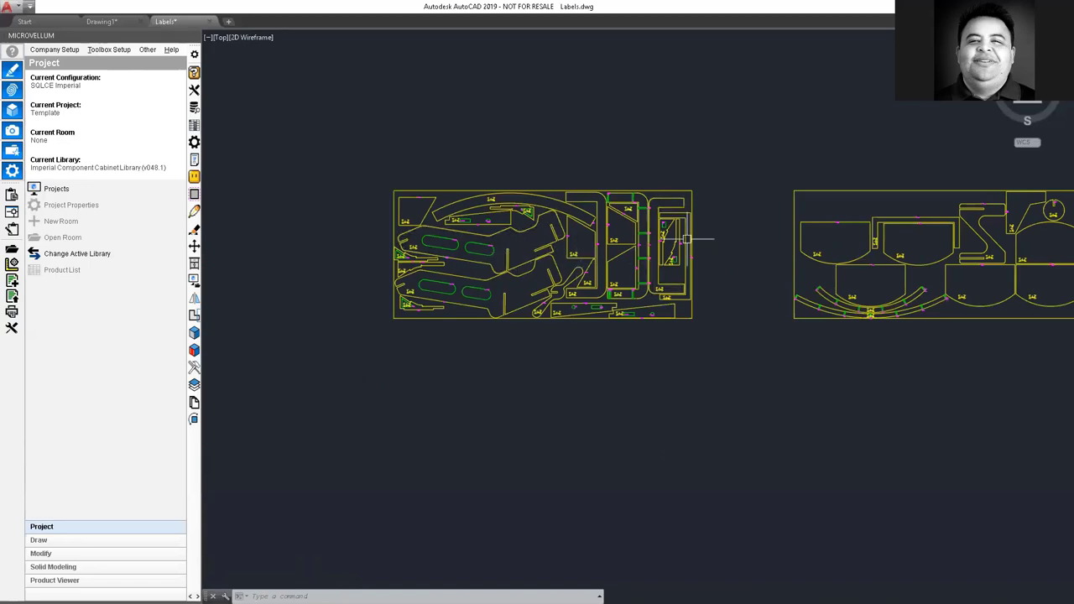
middle_drag(507, 350, 523, 395)
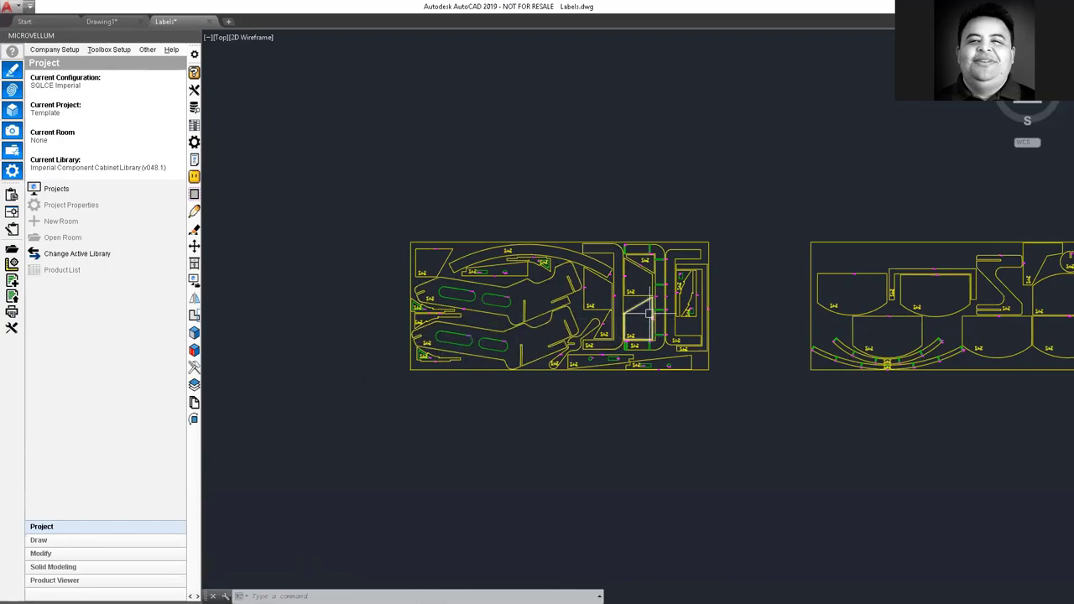
scroll(648, 313, up, 5)
middle_drag(643, 313, 602, 332)
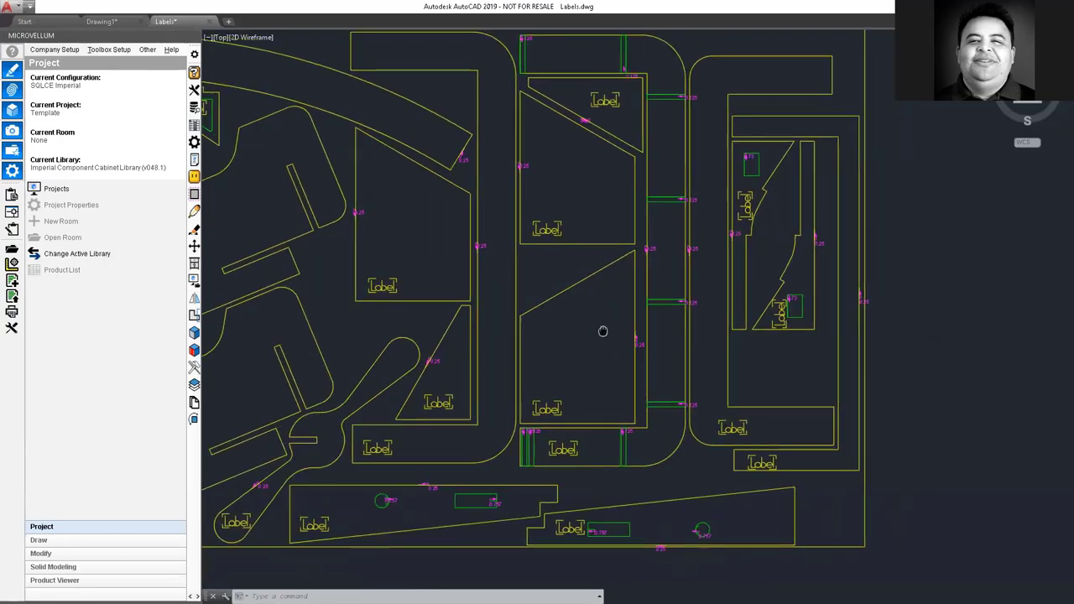
scroll(602, 332, down, 8)
middle_drag(338, 330, 461, 347)
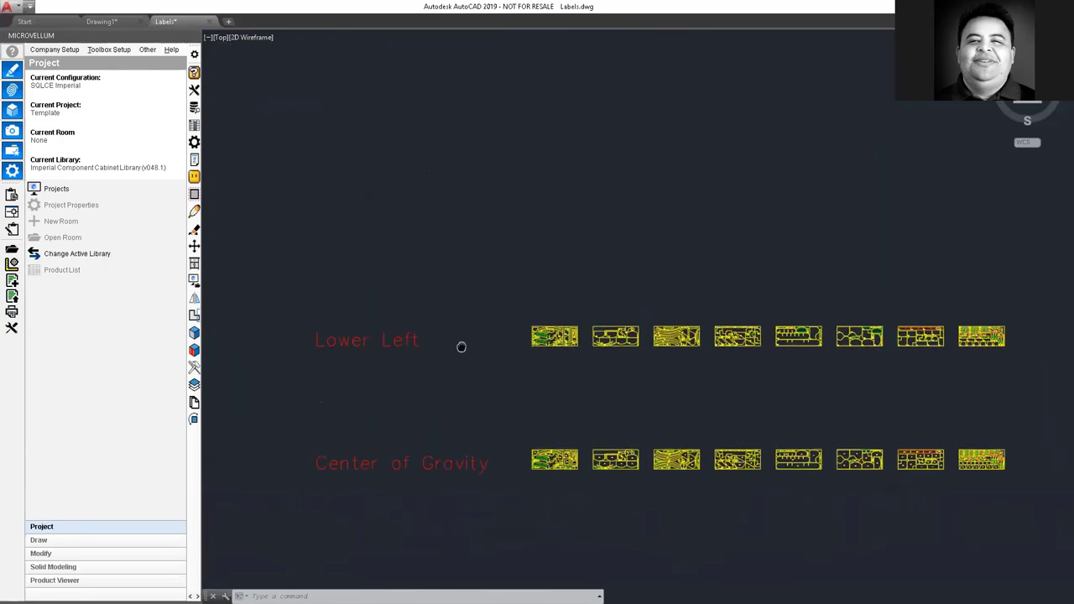
Examine the second and third Lower Left sheets, including the rotated label beside the machining on the third sheet's narrow part.
scroll(612, 345, up, 4)
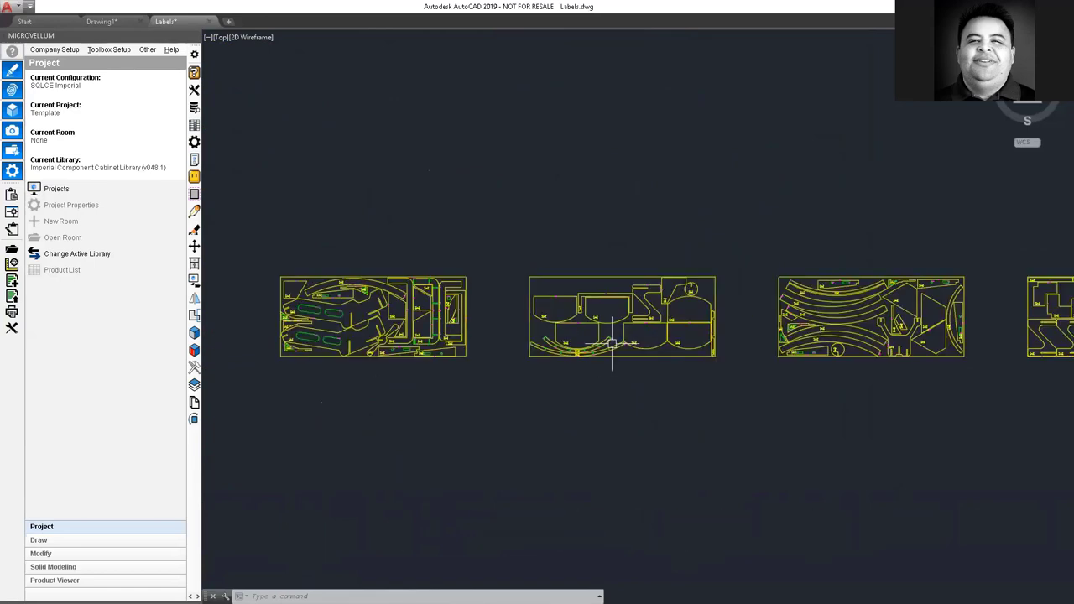
scroll(612, 346, up, 4)
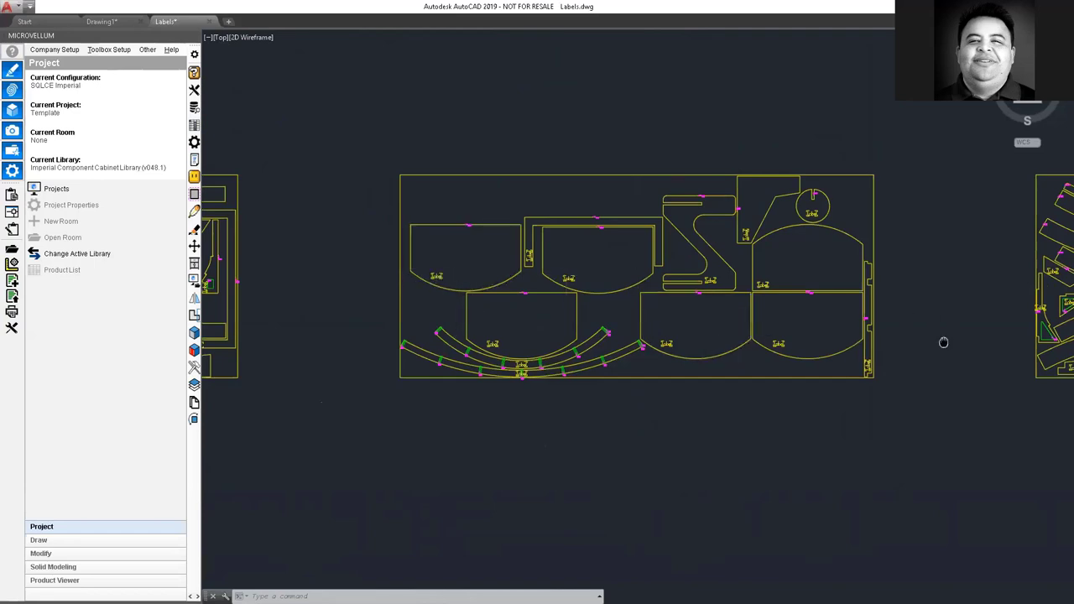
middle_drag(943, 343, 448, 333)
mouse_move(904, 360)
middle_down()
mouse_move(792, 360)
mouse_move(867, 356)
mouse_move(750, 342)
middle_up()
scroll(731, 330, up, 5)
scroll(758, 283, up, 2)
scroll(756, 180, up, 2)
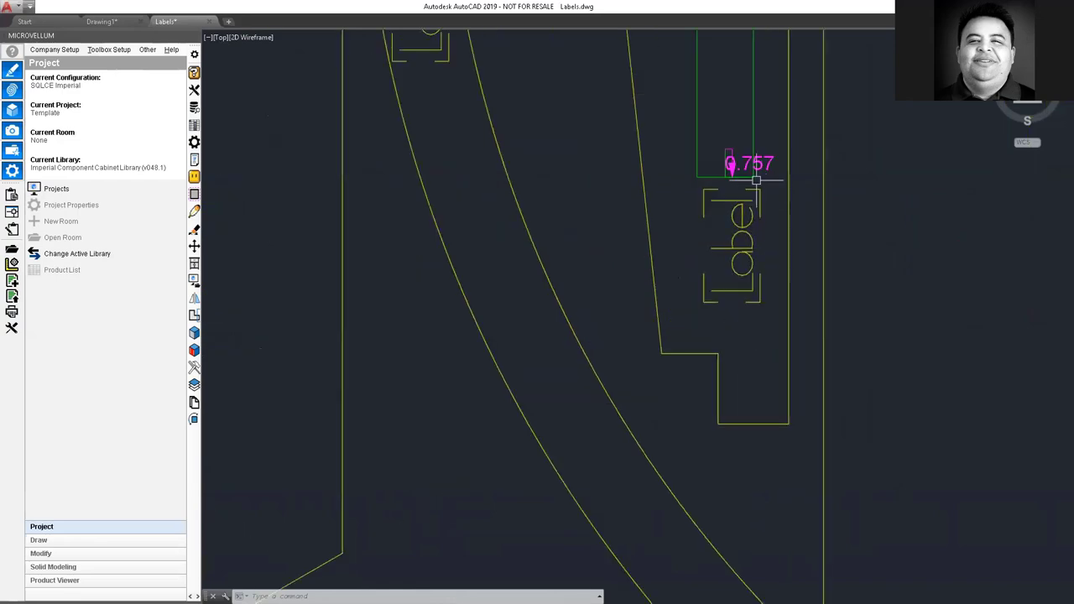
scroll(545, 308, down, 8)
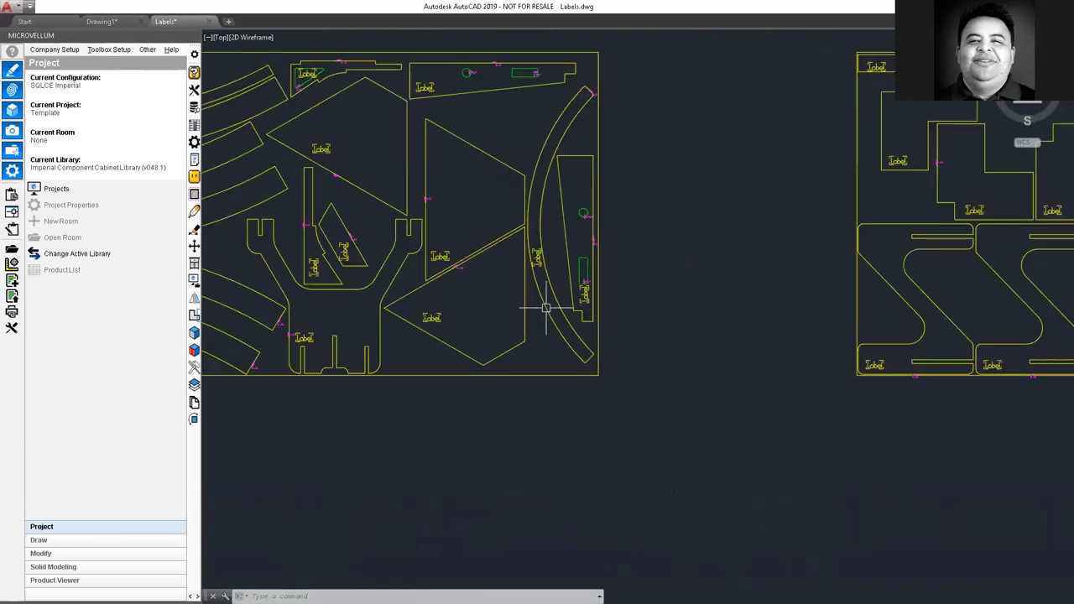
Examine the labels on the fourth and fifth Lower Left sheets, including the arched part's label between its cutout and edge.
middle_drag(885, 327, 530, 340)
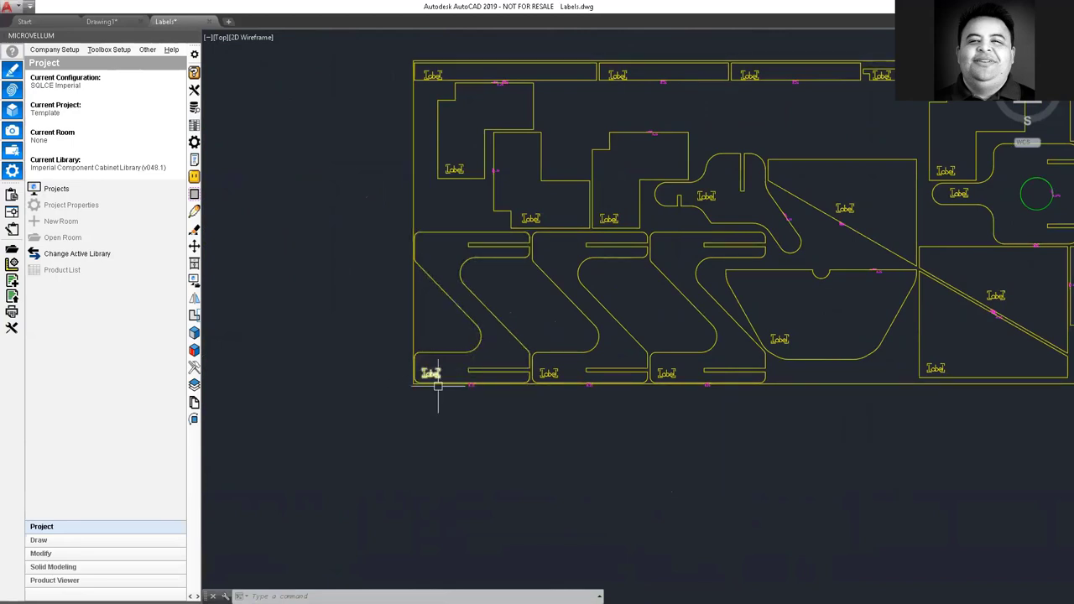
middle_drag(896, 389, 426, 420)
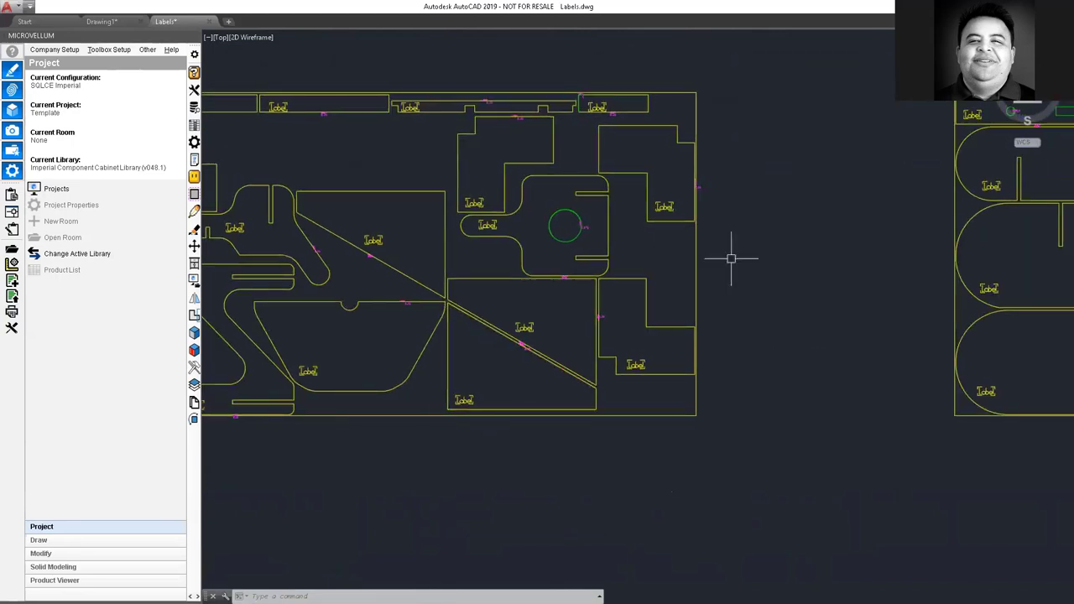
scroll(873, 314, down, 5)
scroll(906, 331, up, 2)
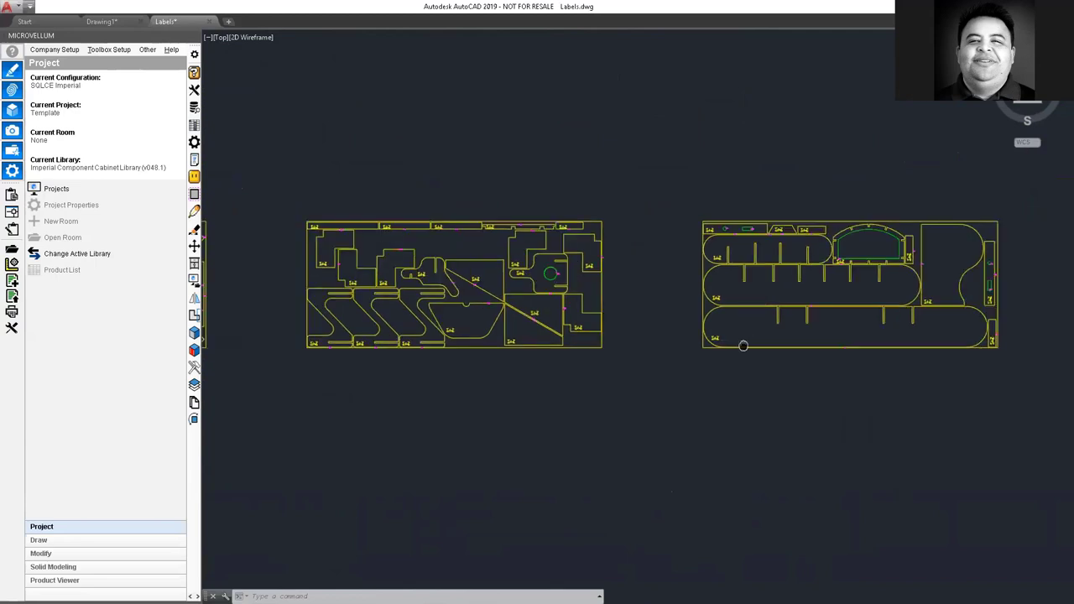
middle_drag(842, 278, 716, 278)
scroll(714, 243, up, 5)
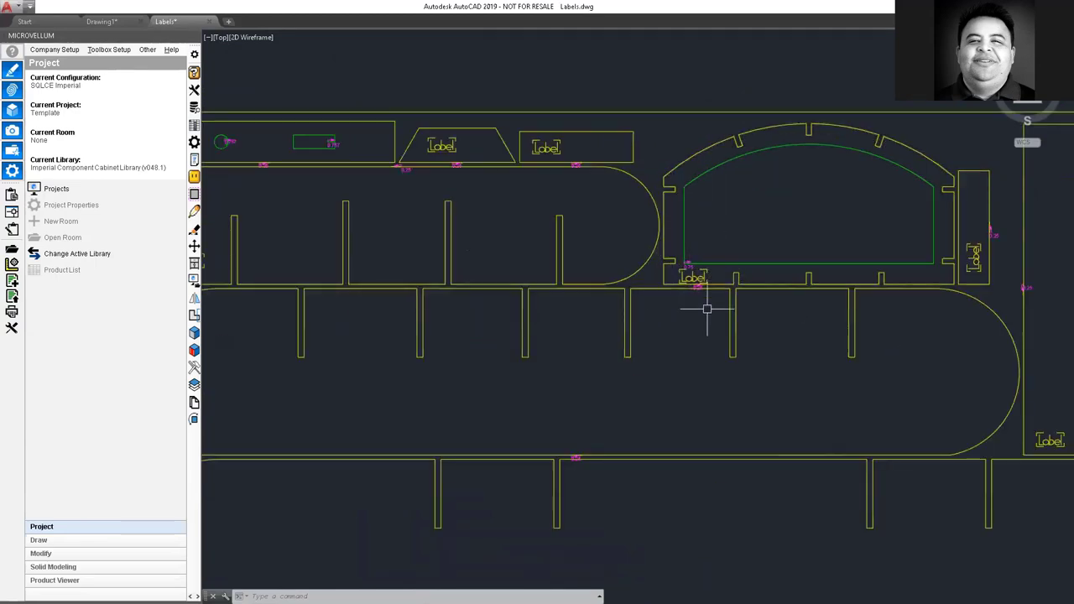
scroll(679, 272, up, 5)
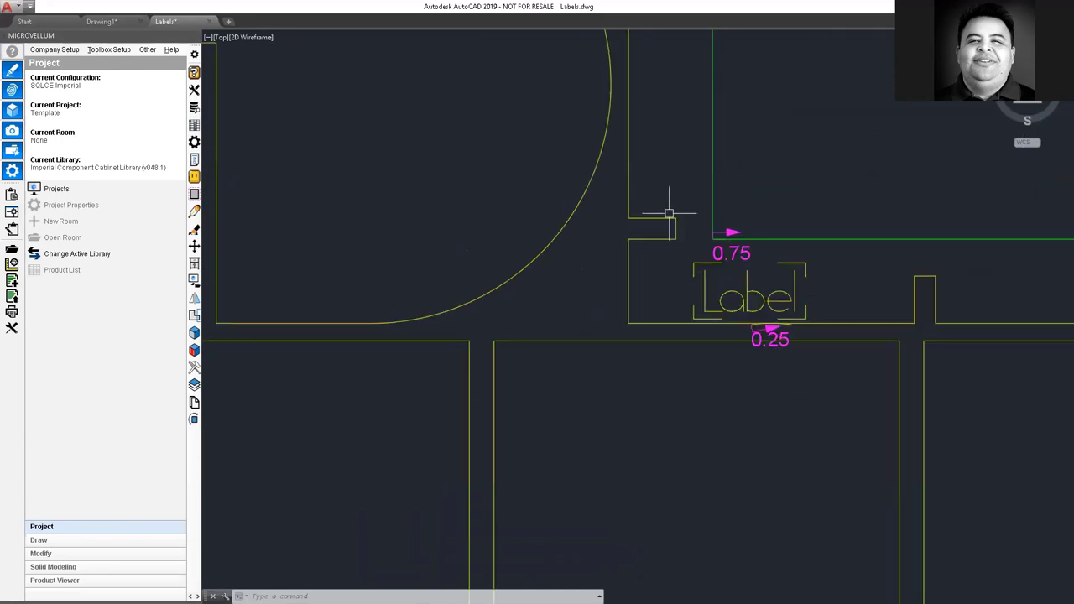
scroll(659, 259, down, 6)
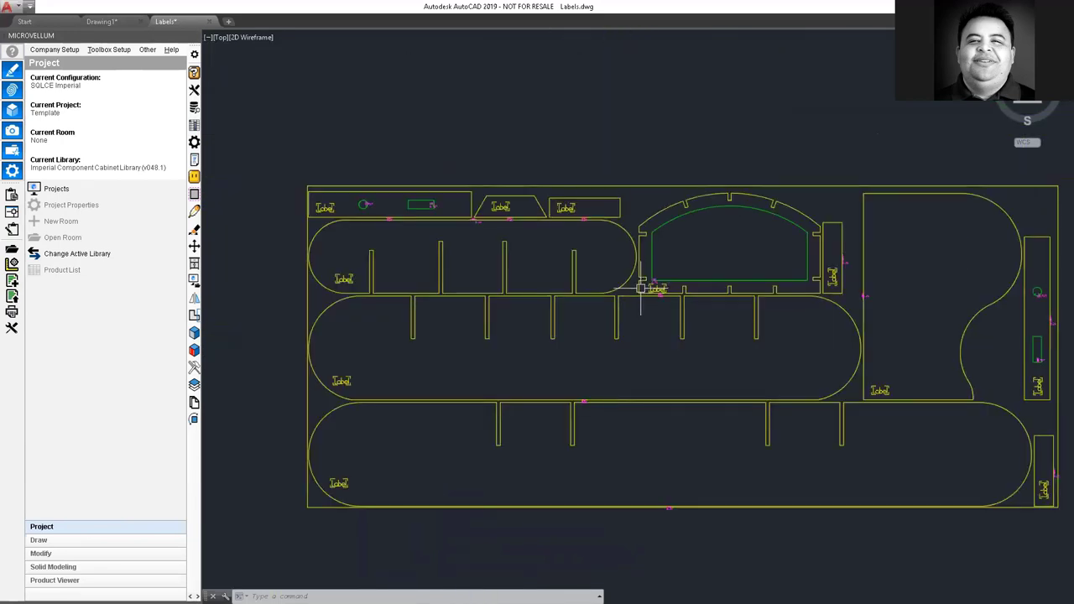
scroll(642, 289, down, 2)
middle_drag(966, 371, 611, 370)
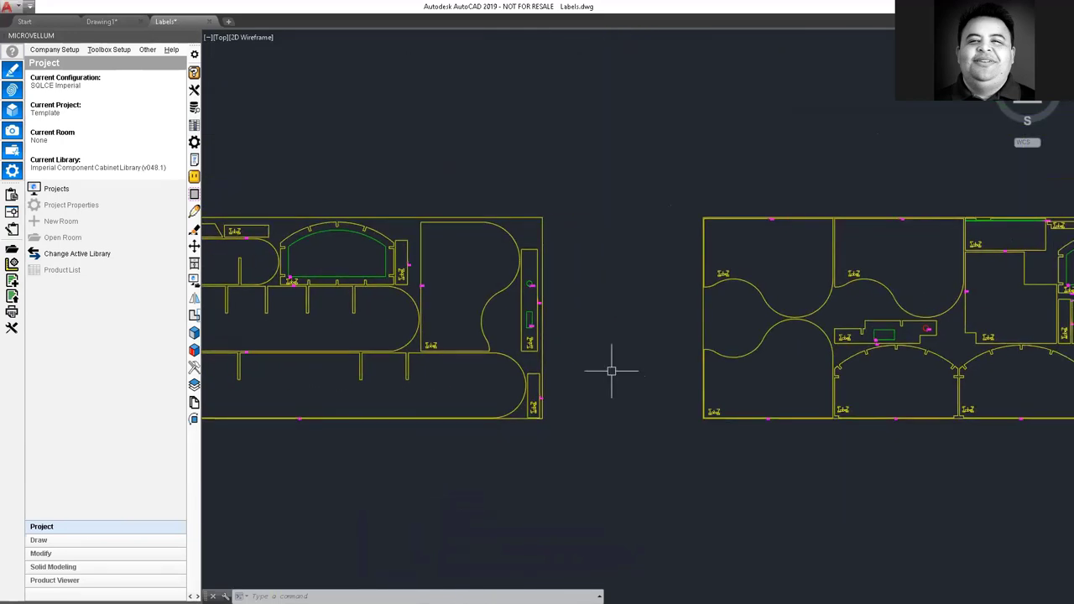
Examine the labels on the sixth Lower Left sheet, closing in on the label at the sheet's bottom-left corner.
middle_drag(923, 396, 774, 385)
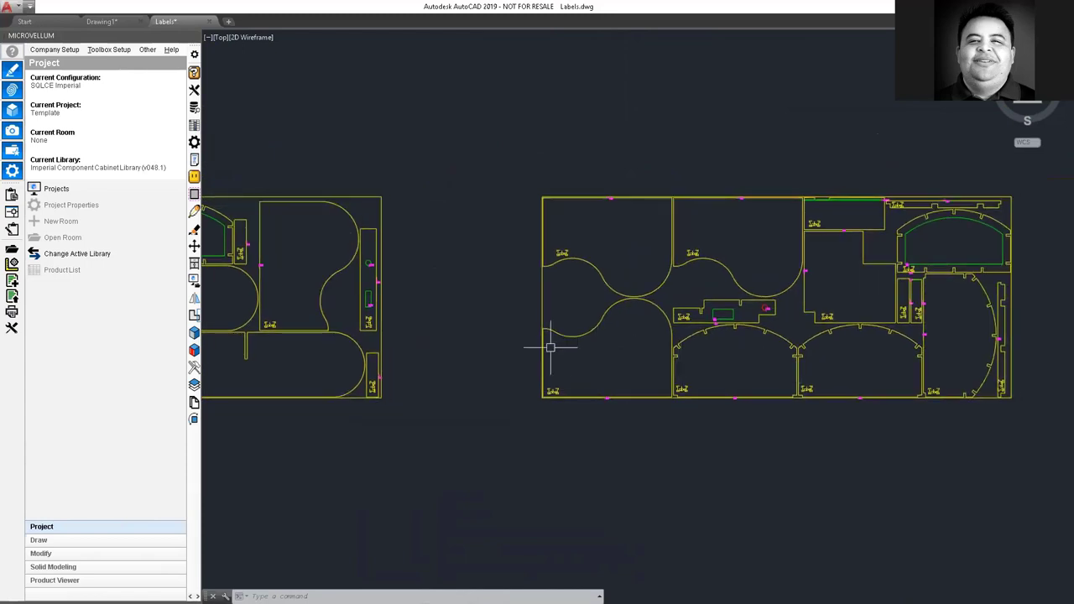
scroll(553, 392, up, 8)
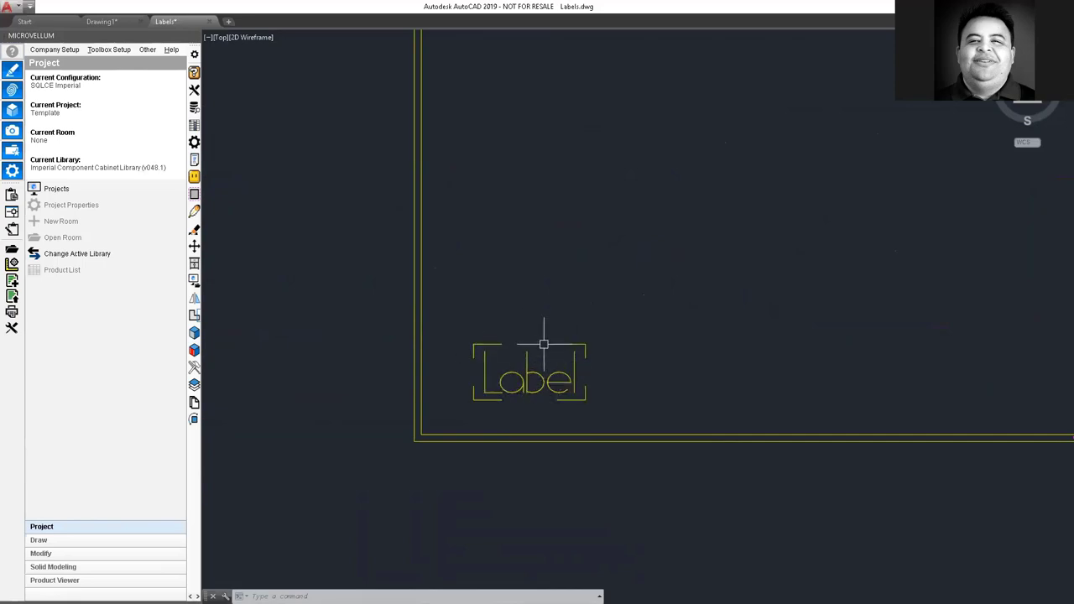
scroll(546, 361, down, 8)
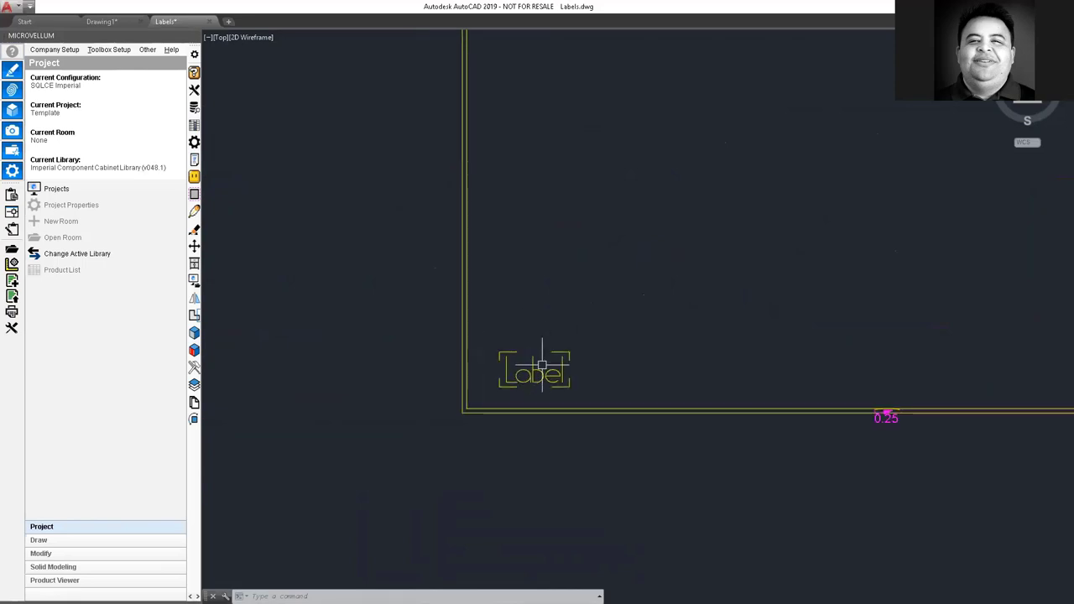
Locate the Center of Gravity row of nested sheets below the Lower Left row for comparison.
scroll(531, 367, down, 3)
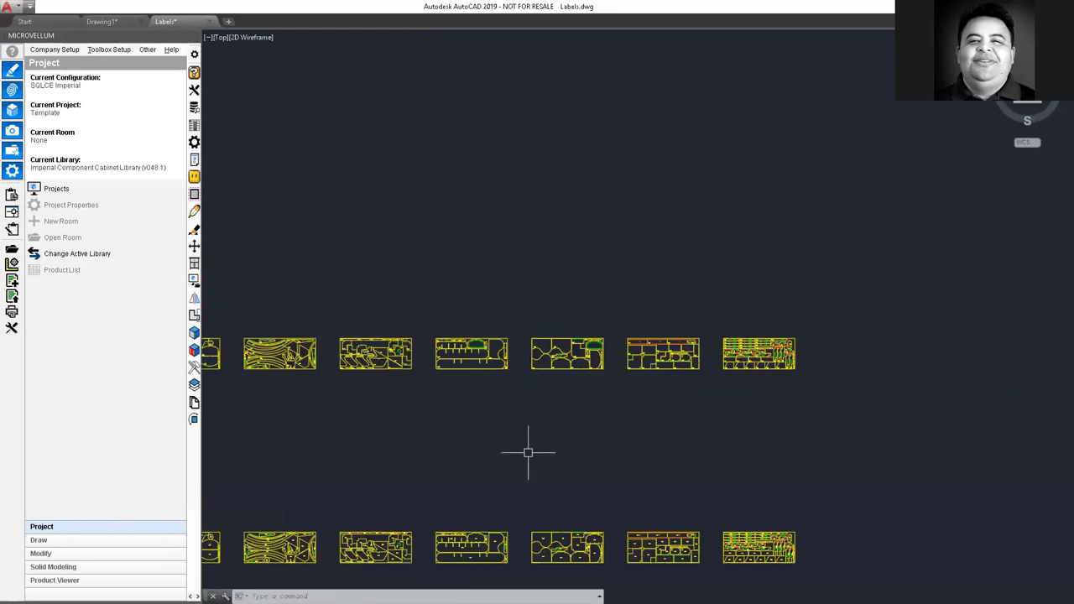
mouse_move(528, 454)
middle_down()
mouse_move(705, 307)
mouse_move(1026, 263)
middle_up()
scroll(1027, 263, down, 2)
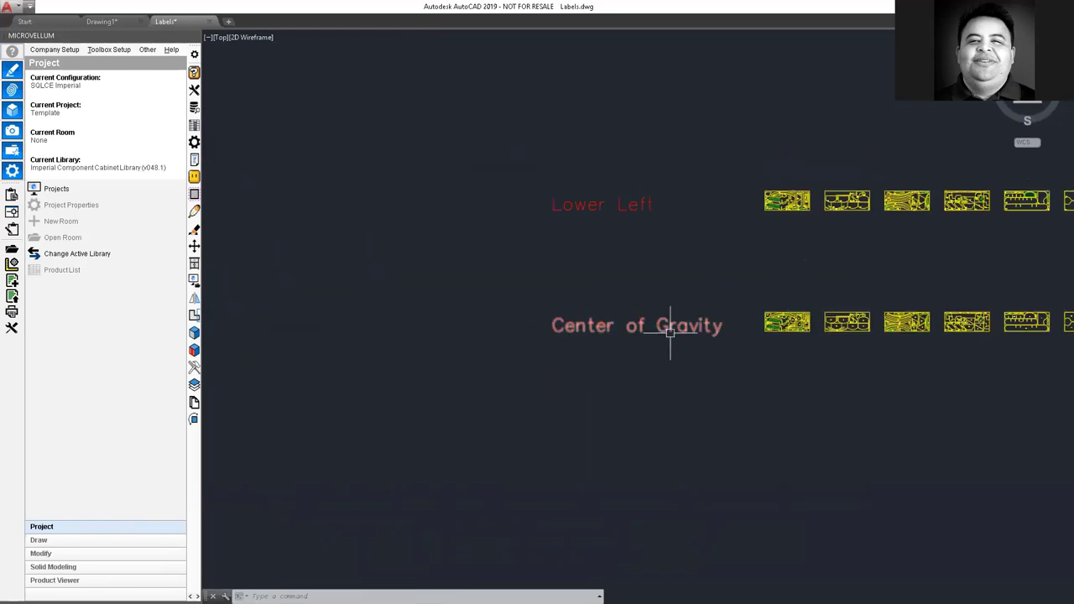
scroll(906, 364, up, 3)
mouse_move(906, 364)
middle_down()
mouse_move(765, 372)
mouse_move(652, 395)
middle_up()
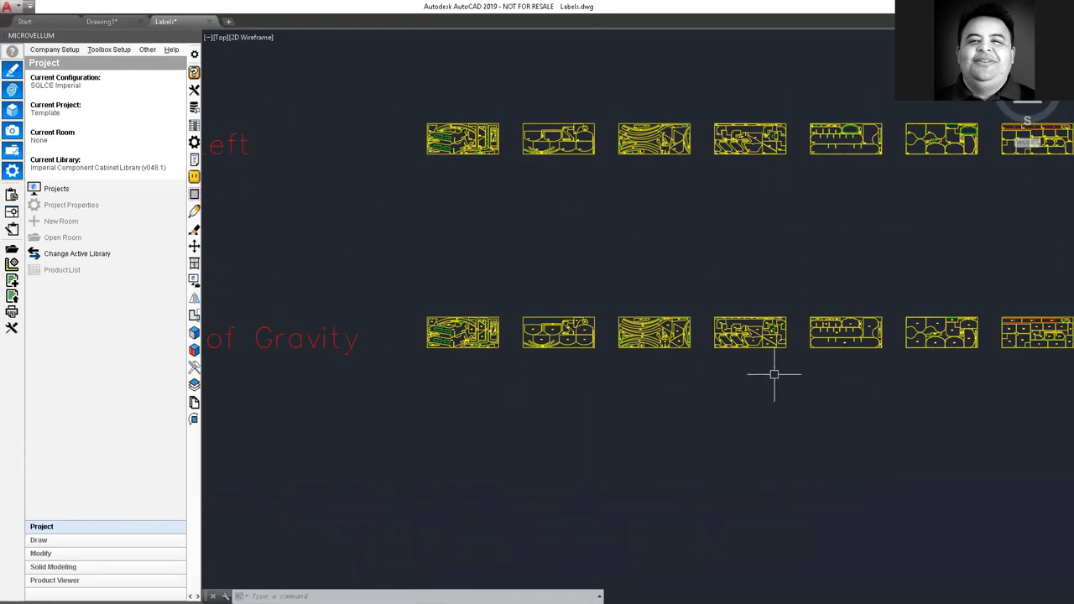